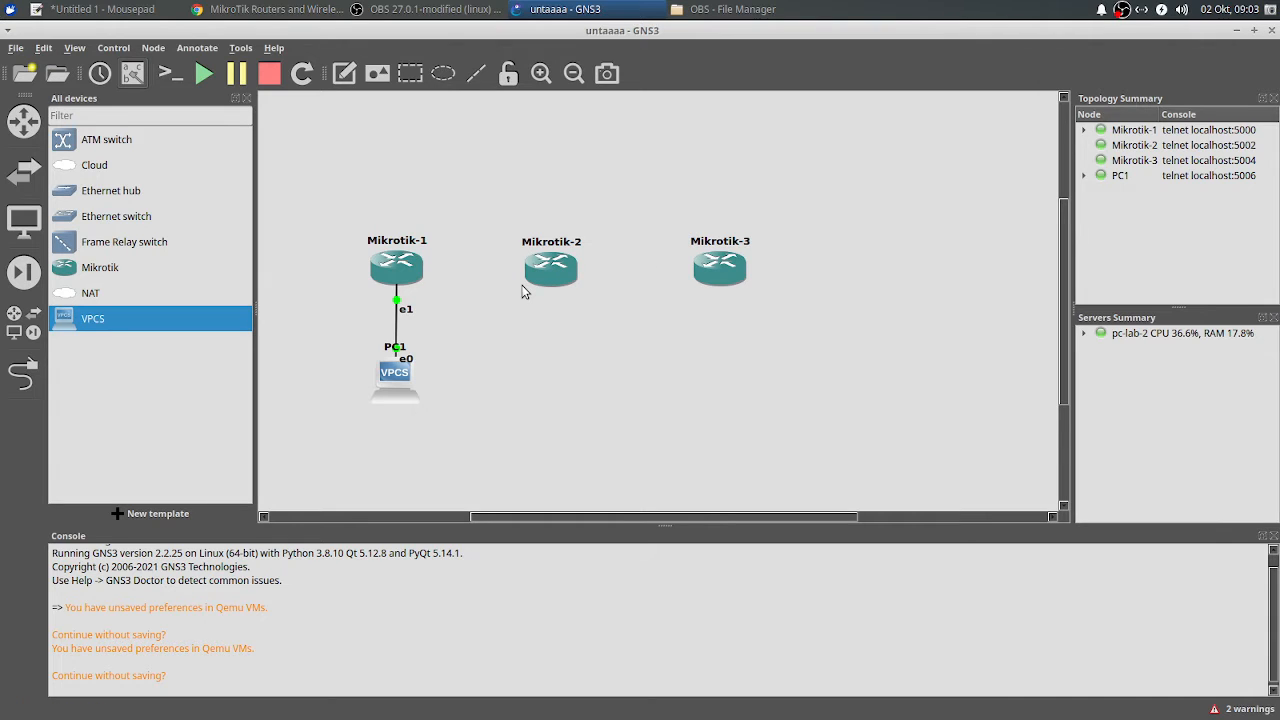
Step: Move Mikrotik-2 and Mikrotik-3 together further right on the canvas
drag(521, 316, 828, 233)
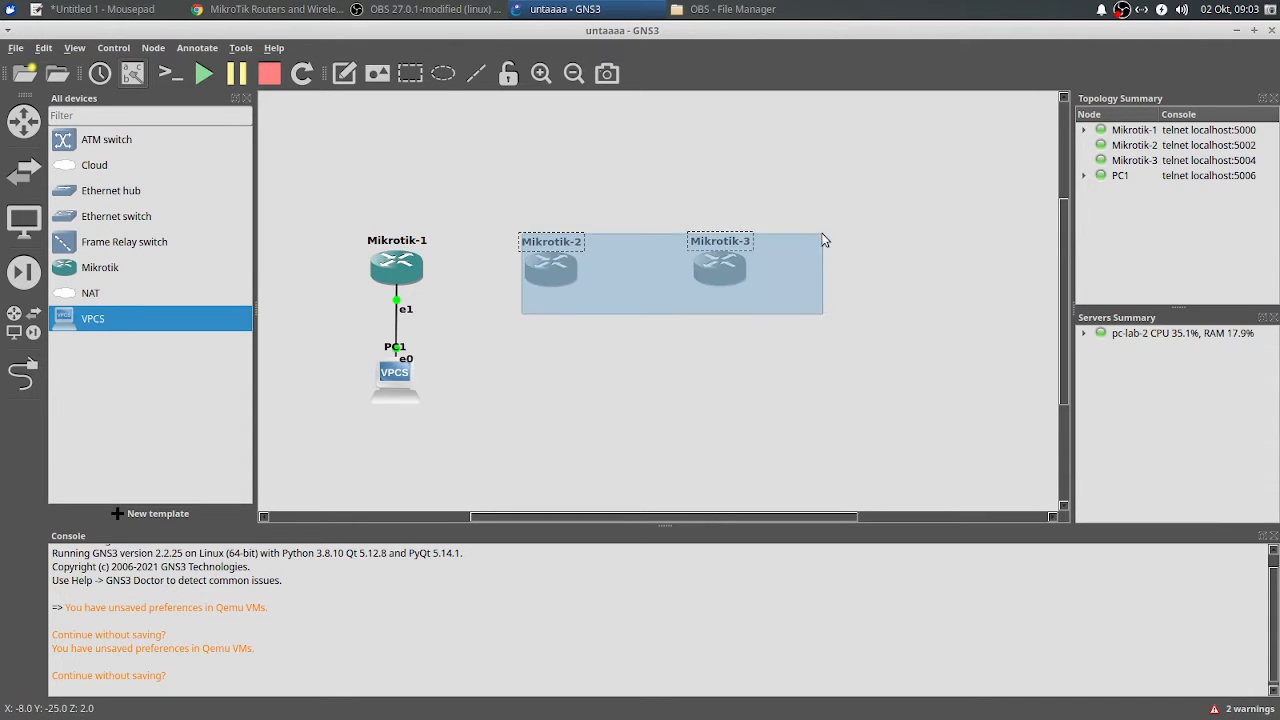
drag(551, 266, 742, 258)
click(466, 387)
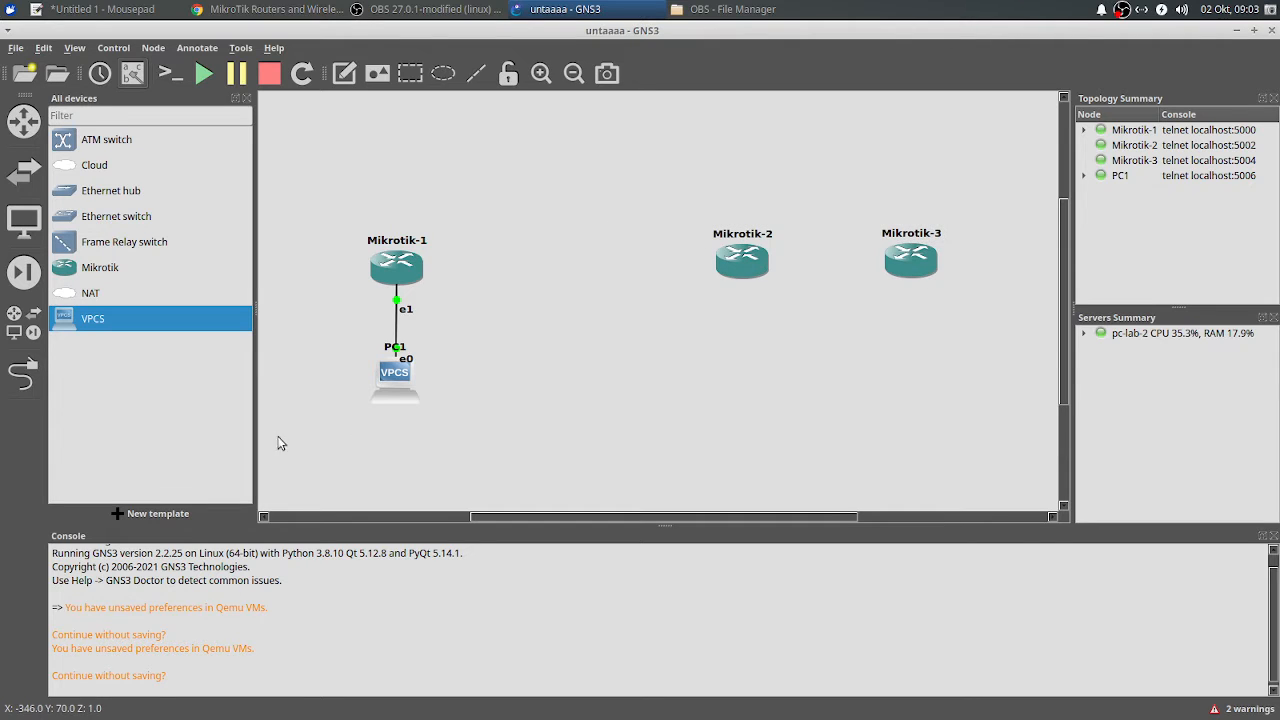
Step: Shift Mikrotik-1 and PC1 together slightly right and up
drag(279, 437, 496, 232)
drag(400, 265, 511, 248)
click(575, 258)
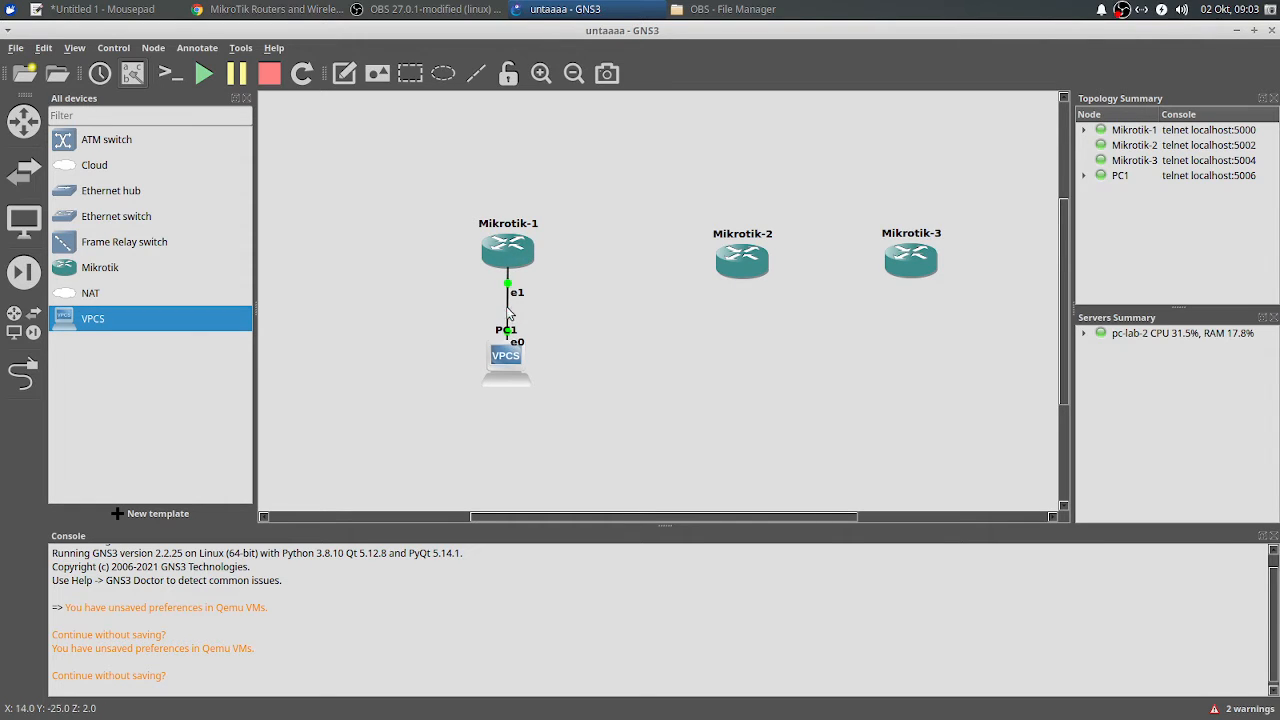
Step: Open a console to Mikrotik-1 and move its telnet window up and to the right
right_click(518, 256)
click(560, 286)
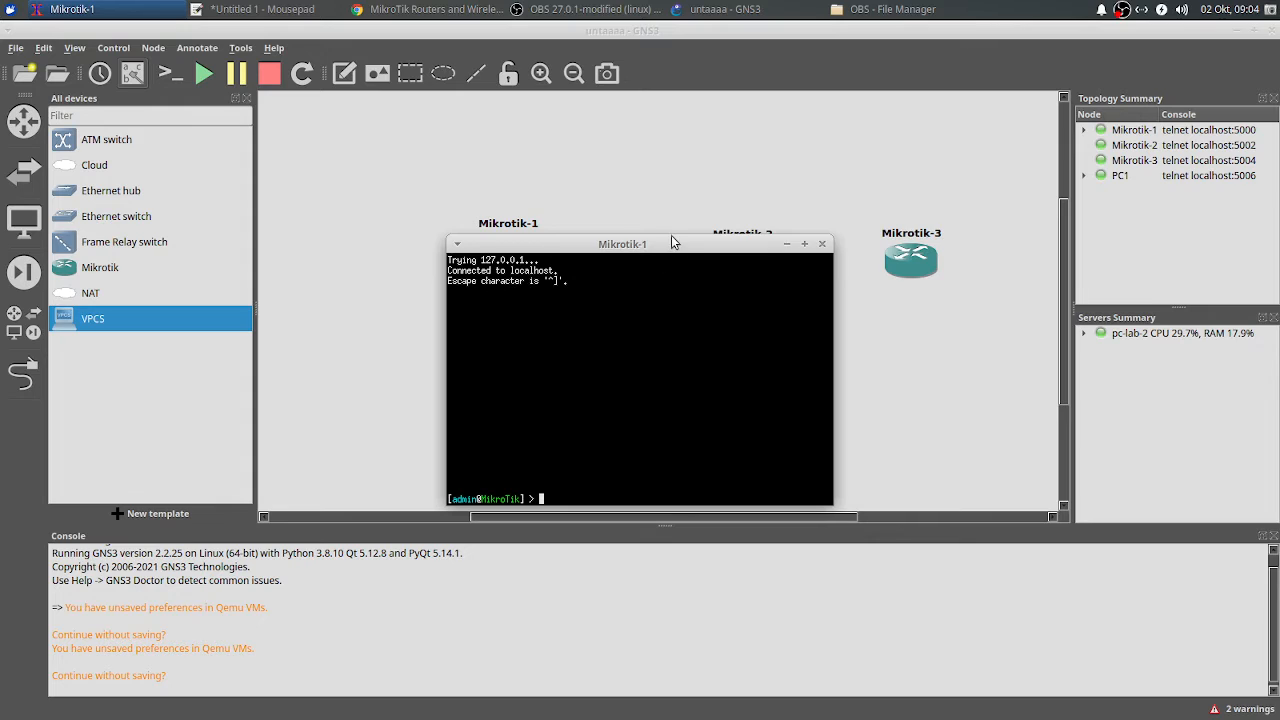
drag(671, 241, 864, 173)
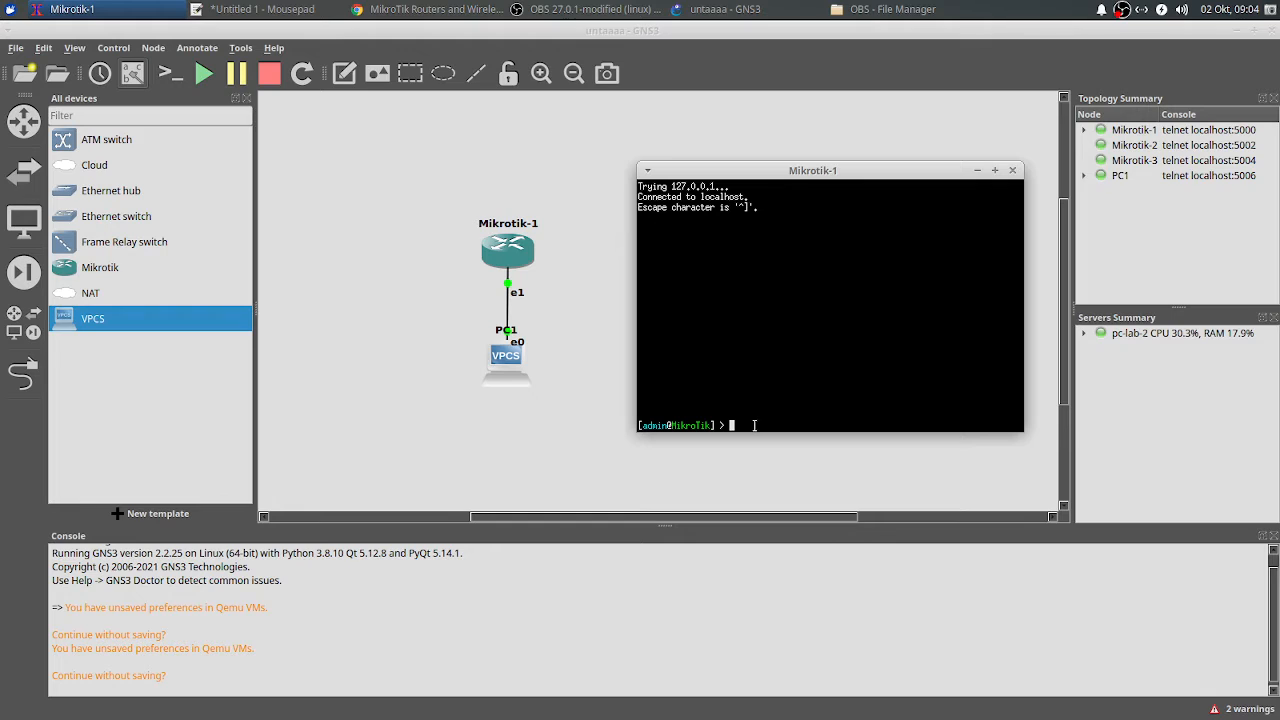
Step: Assign 10.10.10.1/24 to Mikrotik-1's ether2 and launch the ip dhcp-server setup wizard
text(ip address add address=10.10.)
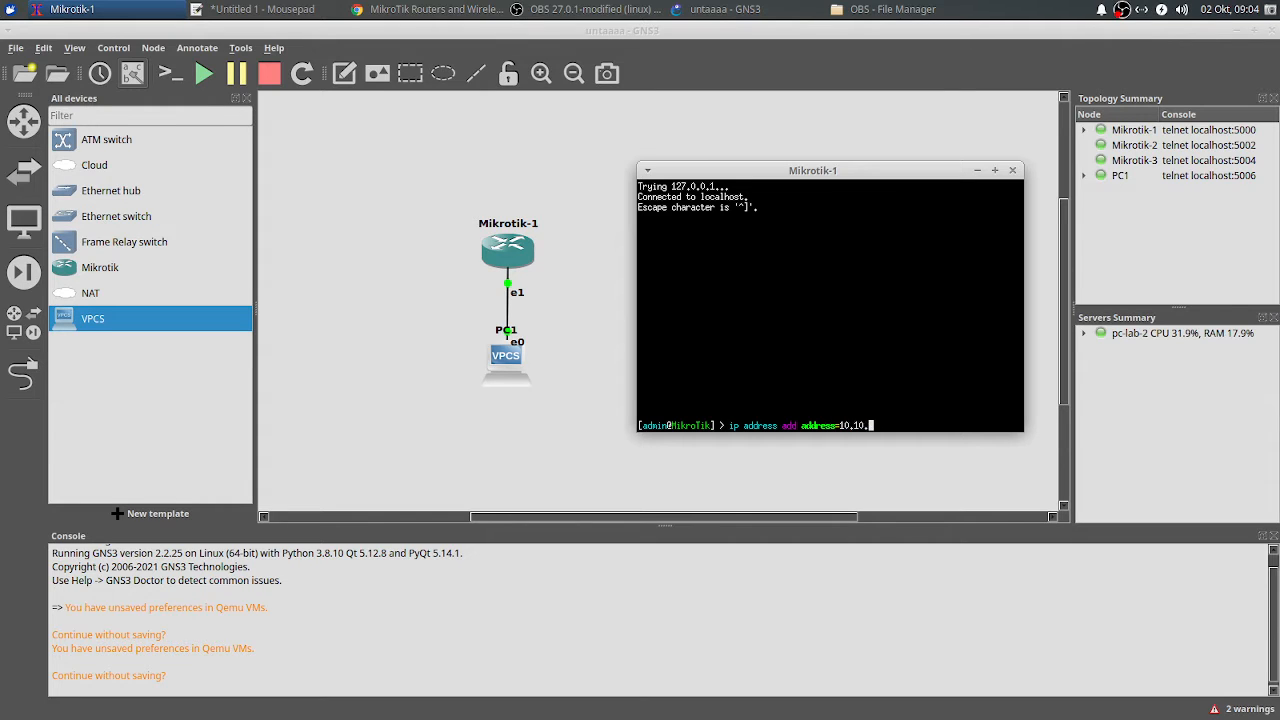
text(10.1/24 interface=ether2)
key(Return)
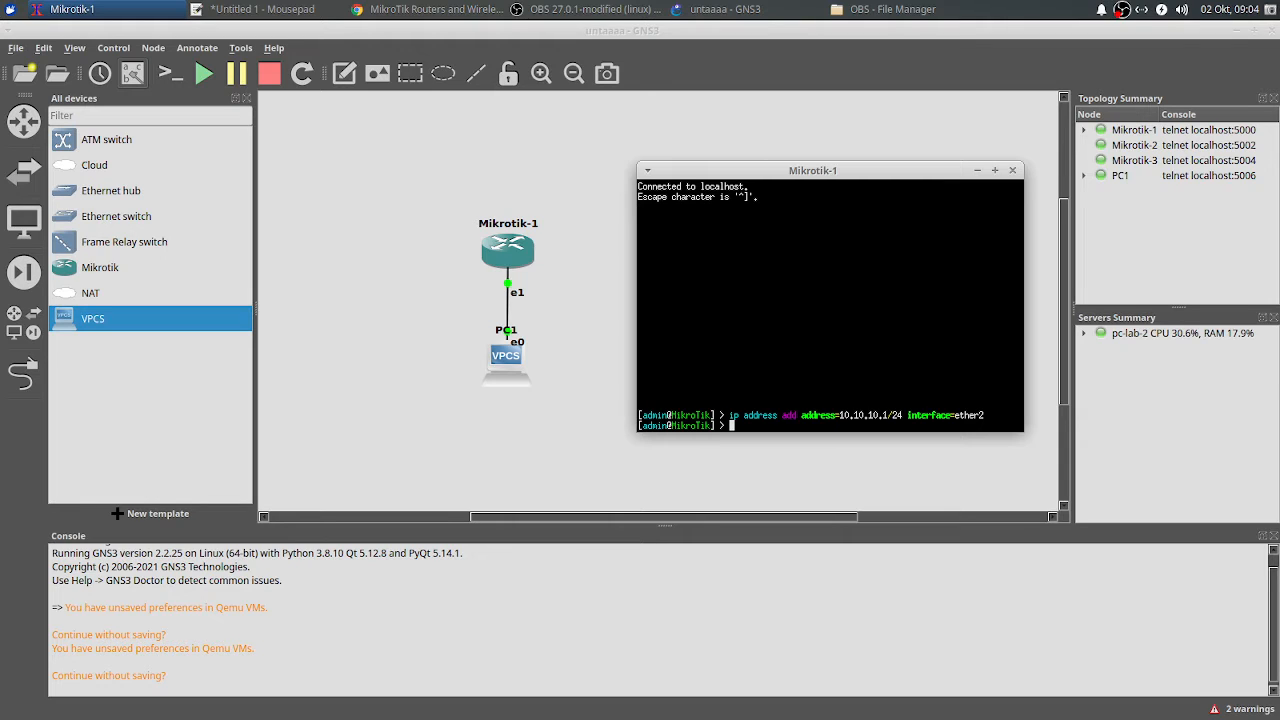
text(ip a)
text(hcp-)
text(server setup)
key(Return)
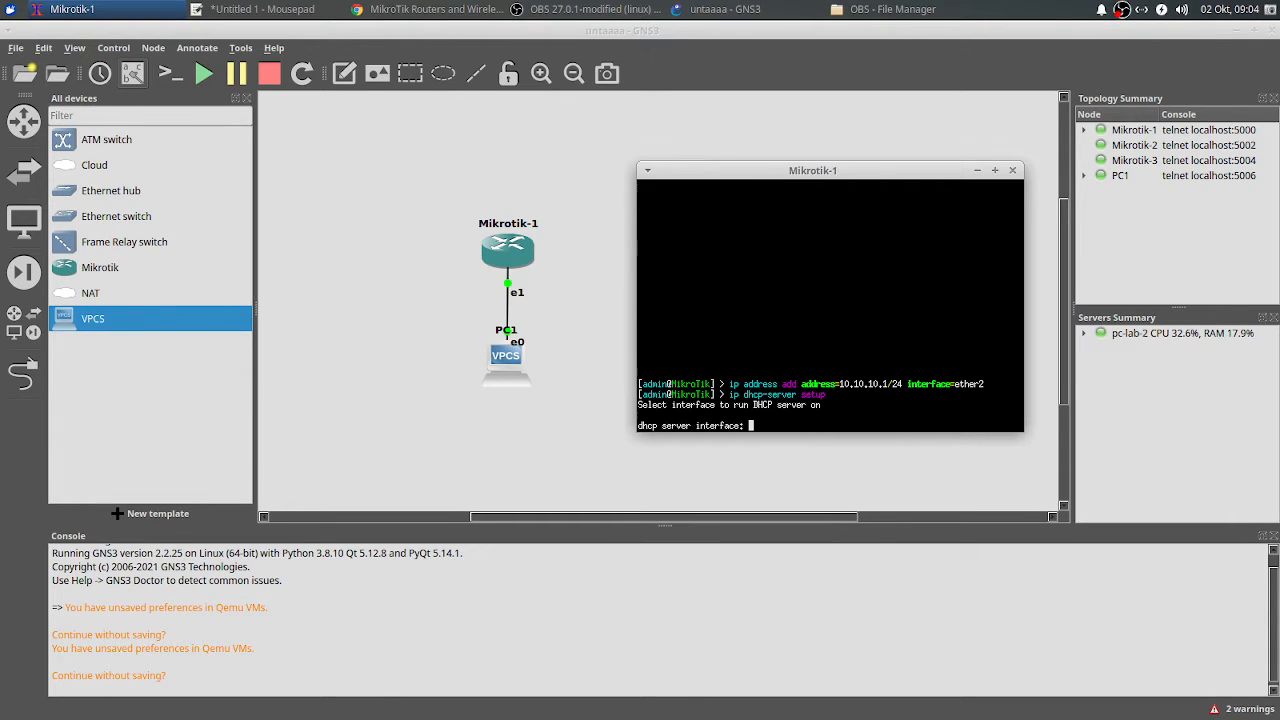
Step: Choose ether2 for the DHCP server and accept the default address space, gateway, pool, DNS and lease
text(ether2)
key(Return)
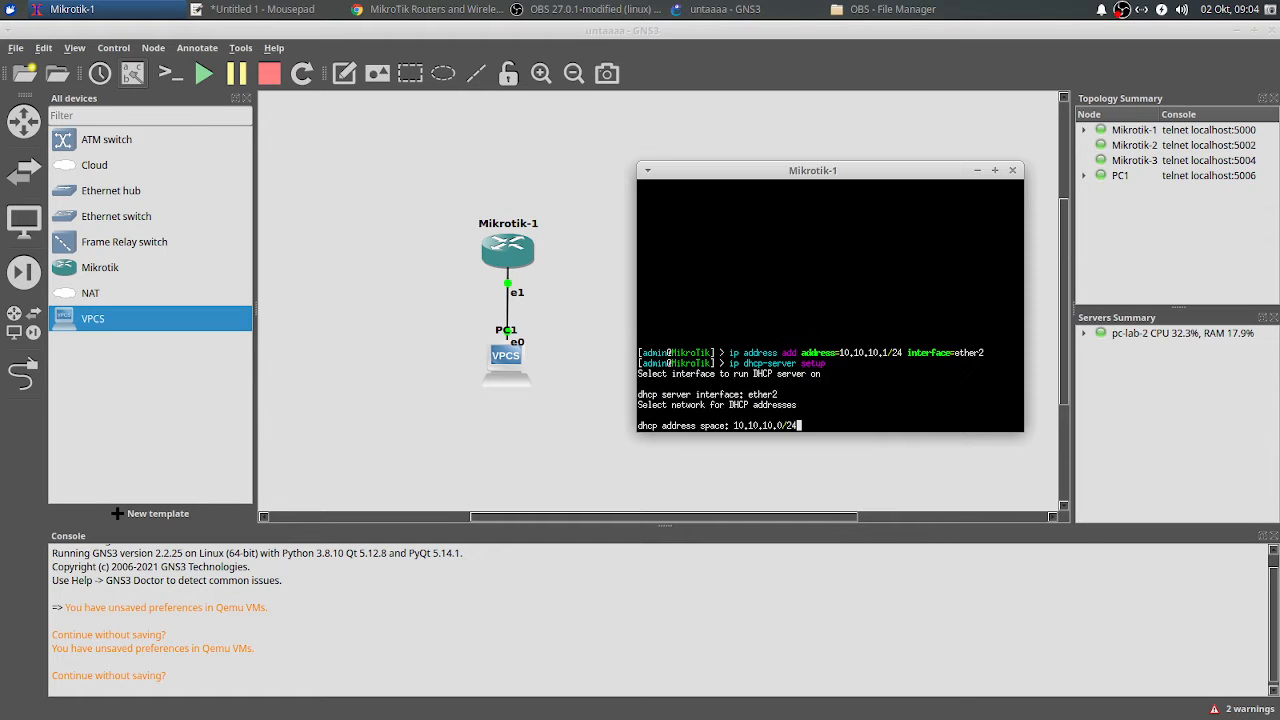
key(Return)
key(Return)
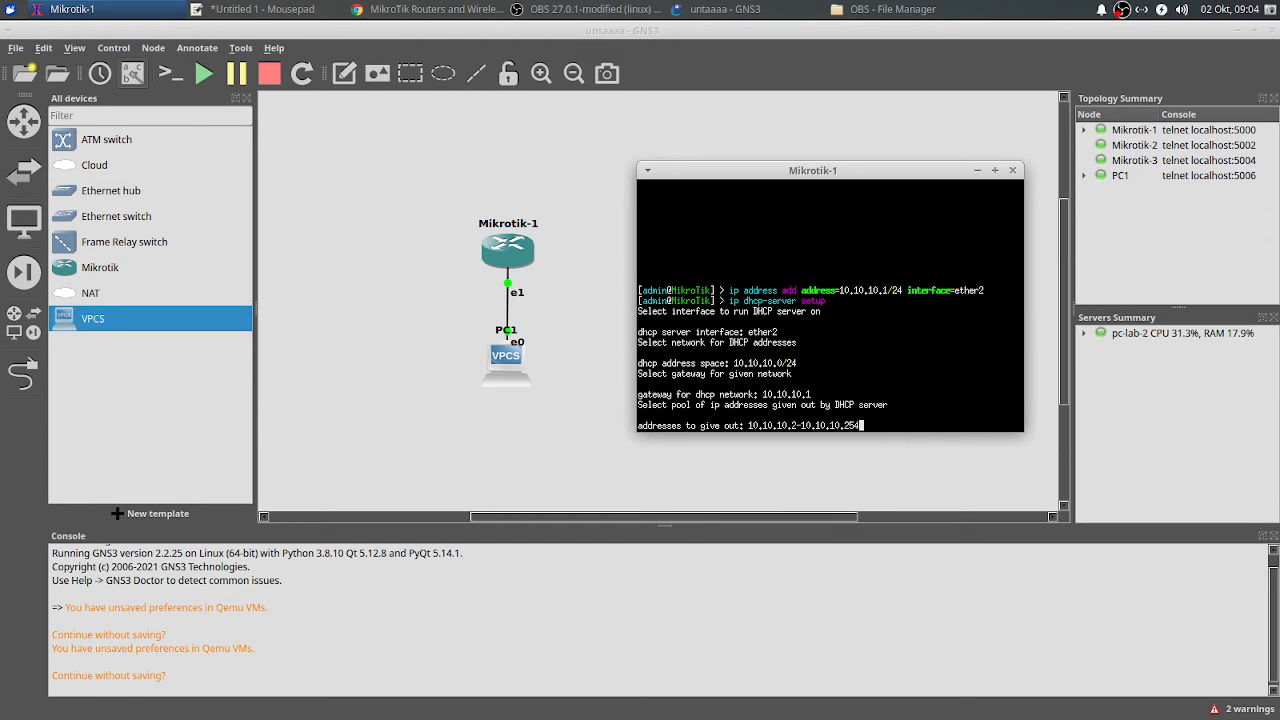
key(Return)
key(Return)
key(Return)
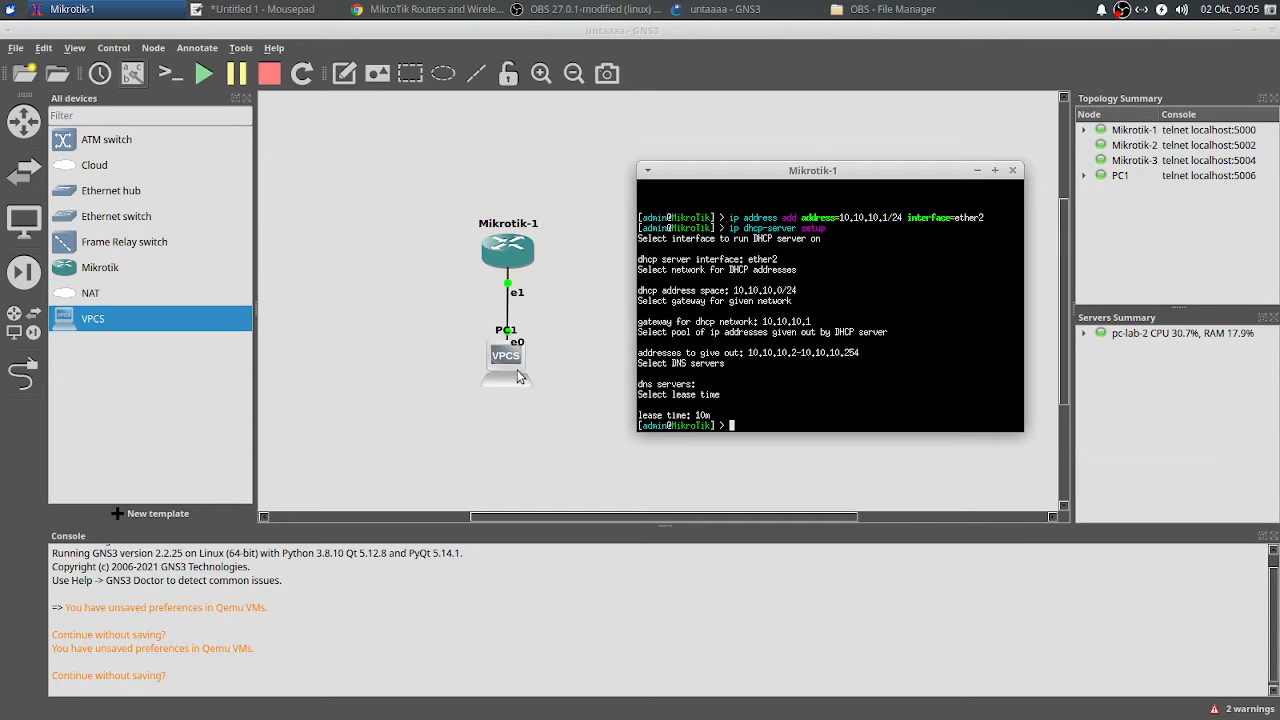
scroll(820, 380, up, 5)
scroll(776, 342, down, 3)
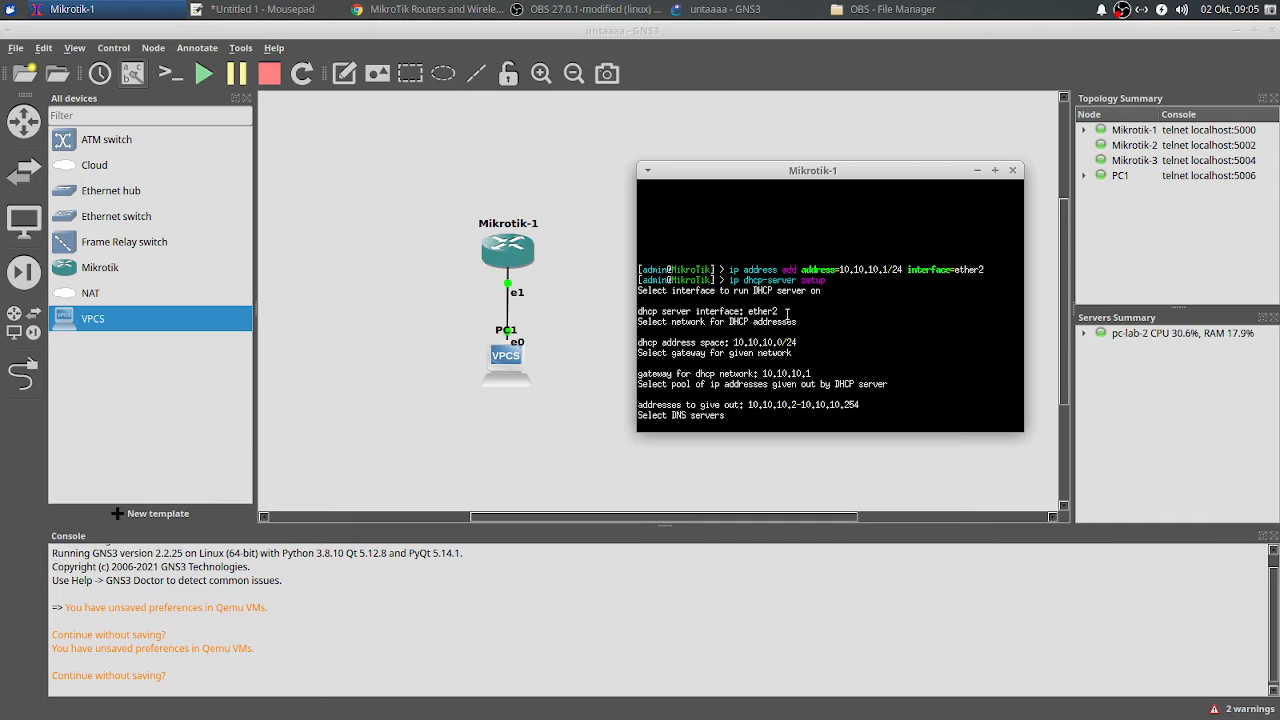
drag(784, 312, 746, 310)
Step: Open PC1's console, run ip dhcp (no DHCP server found), and move the window aside
right_click(506, 390)
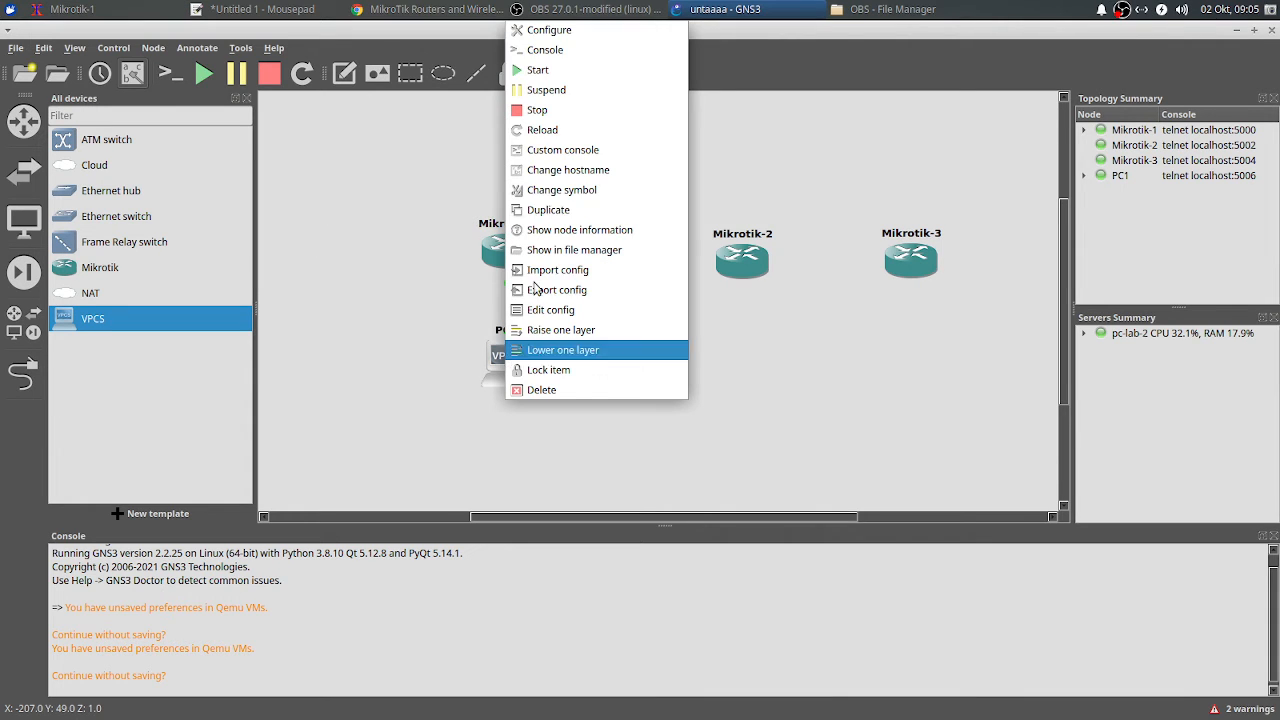
click(592, 53)
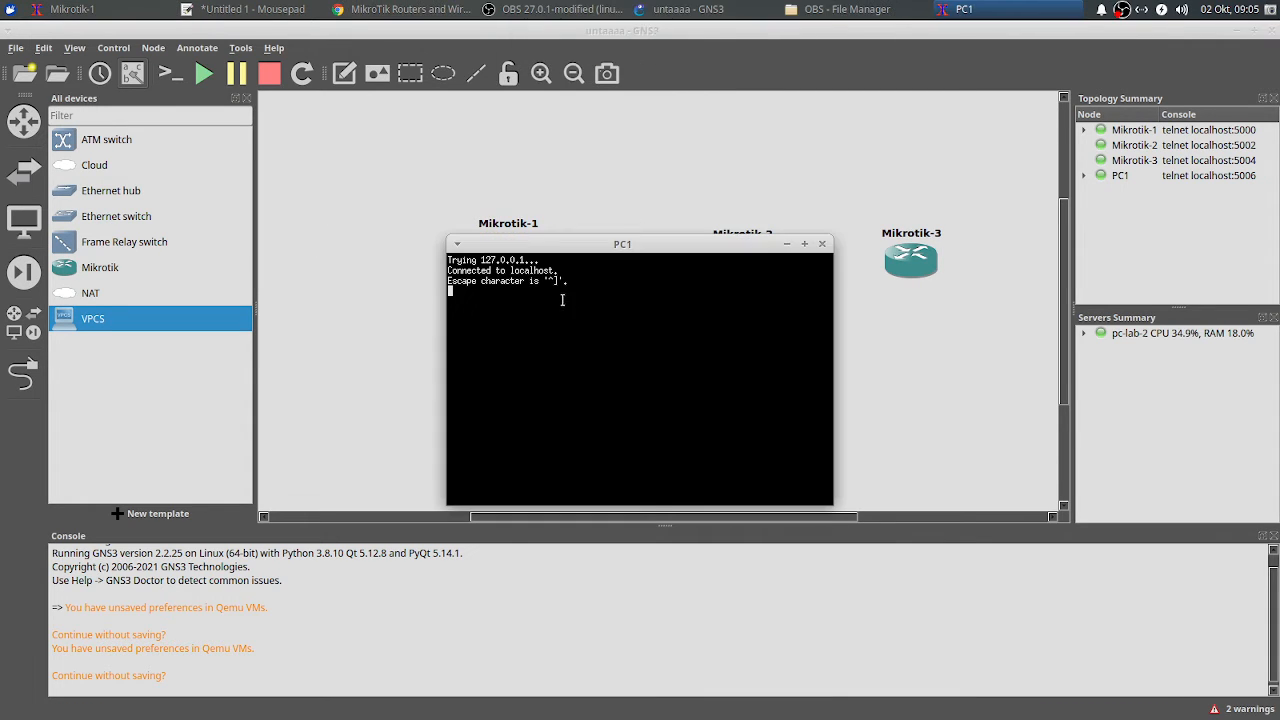
key(Return)
text(ip dhcp)
key(Return)
drag(660, 244, 831, 220)
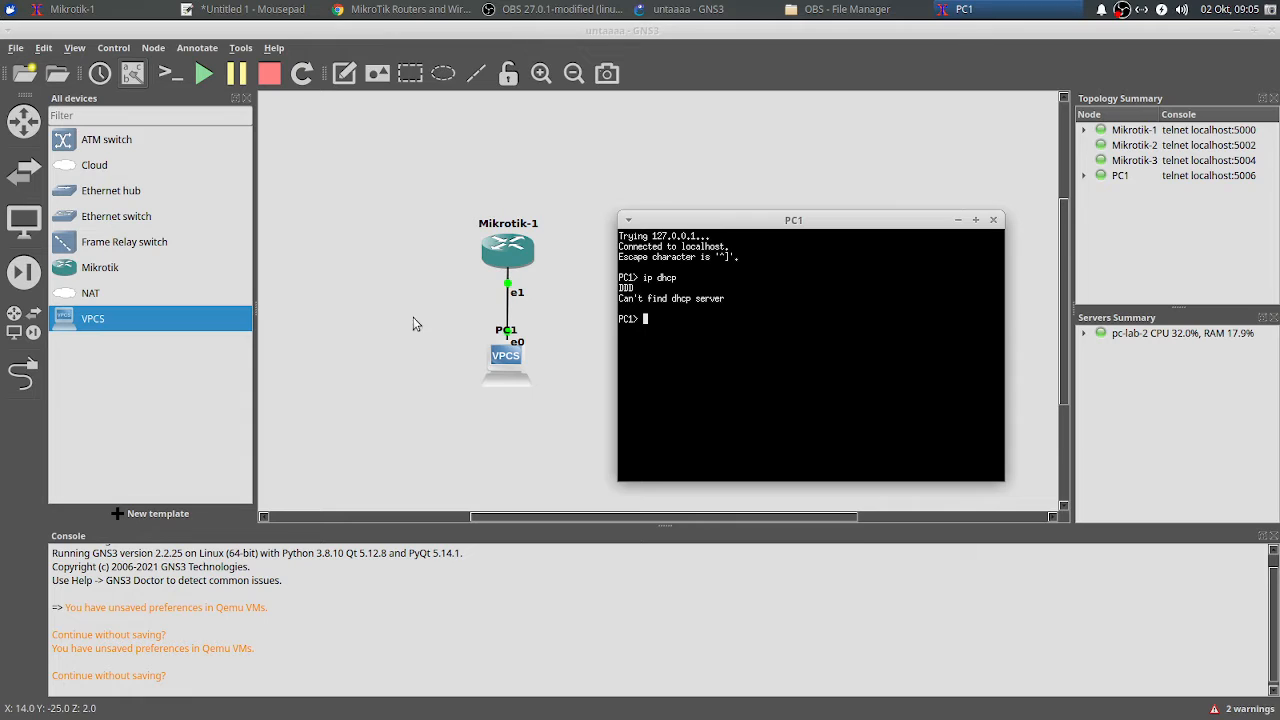
Step: Reposition the Mikrotik-1 console up and right and return it to its prompt
click(104, 9)
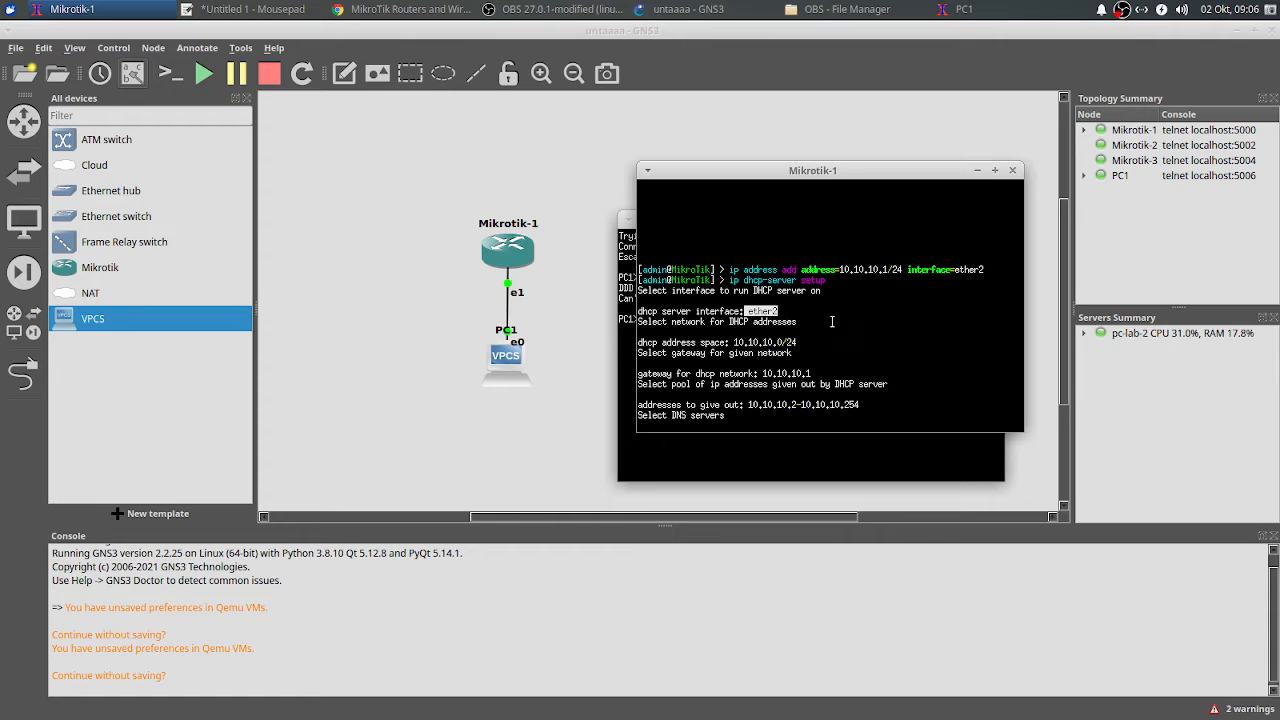
drag(800, 173, 909, 172)
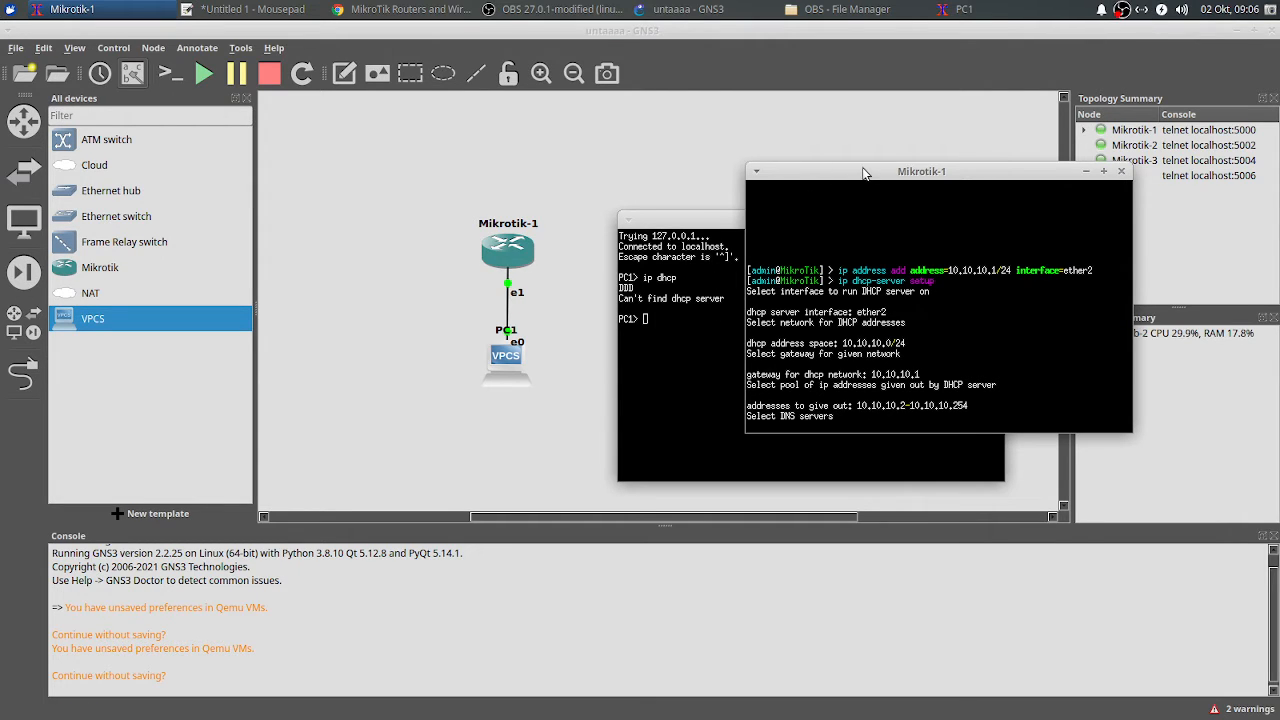
drag(896, 176, 863, 215)
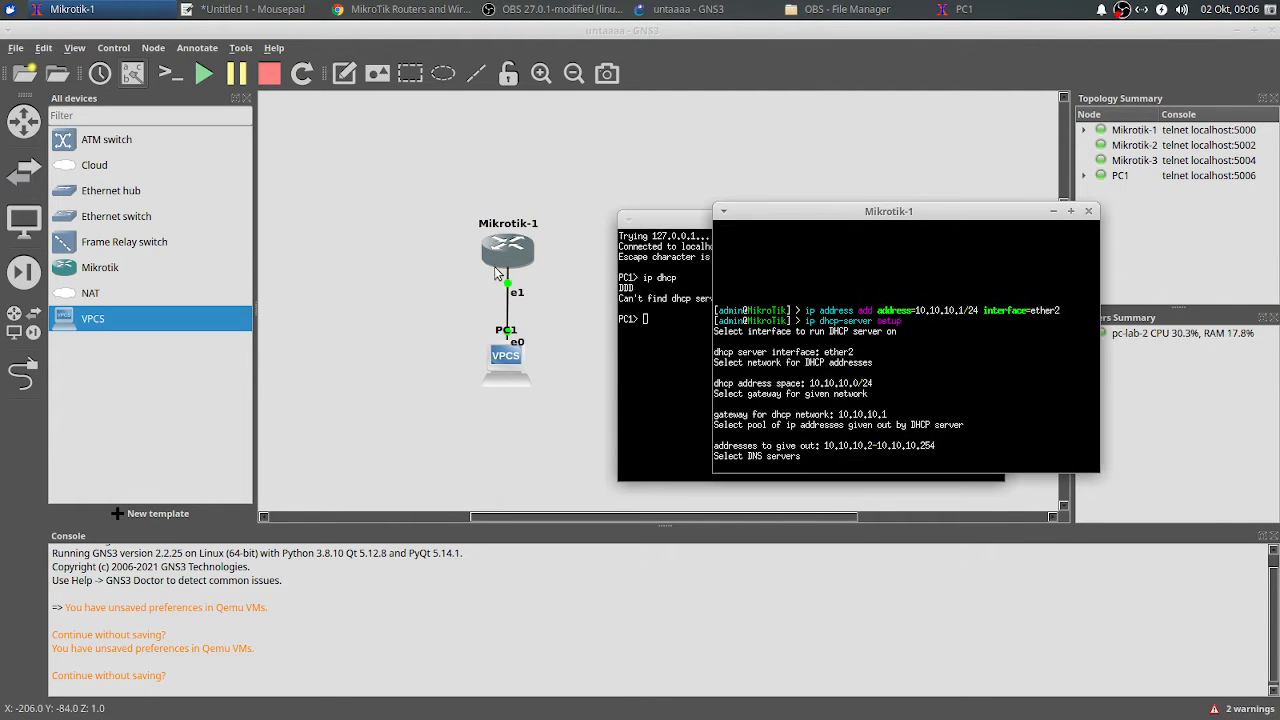
drag(835, 211, 839, 140)
key(Return)
key(Return)
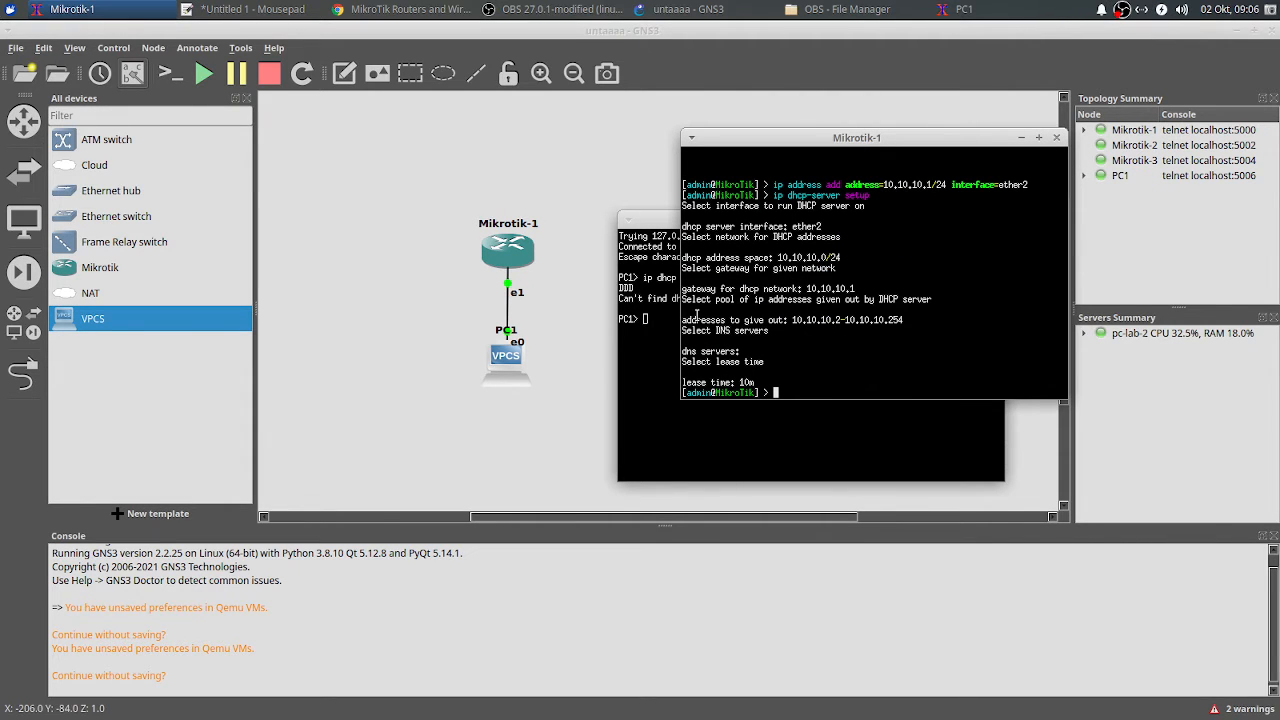
Step: Move the PC1 console aside and minimize it, keeping Mikrotik-1's console in view
click(652, 330)
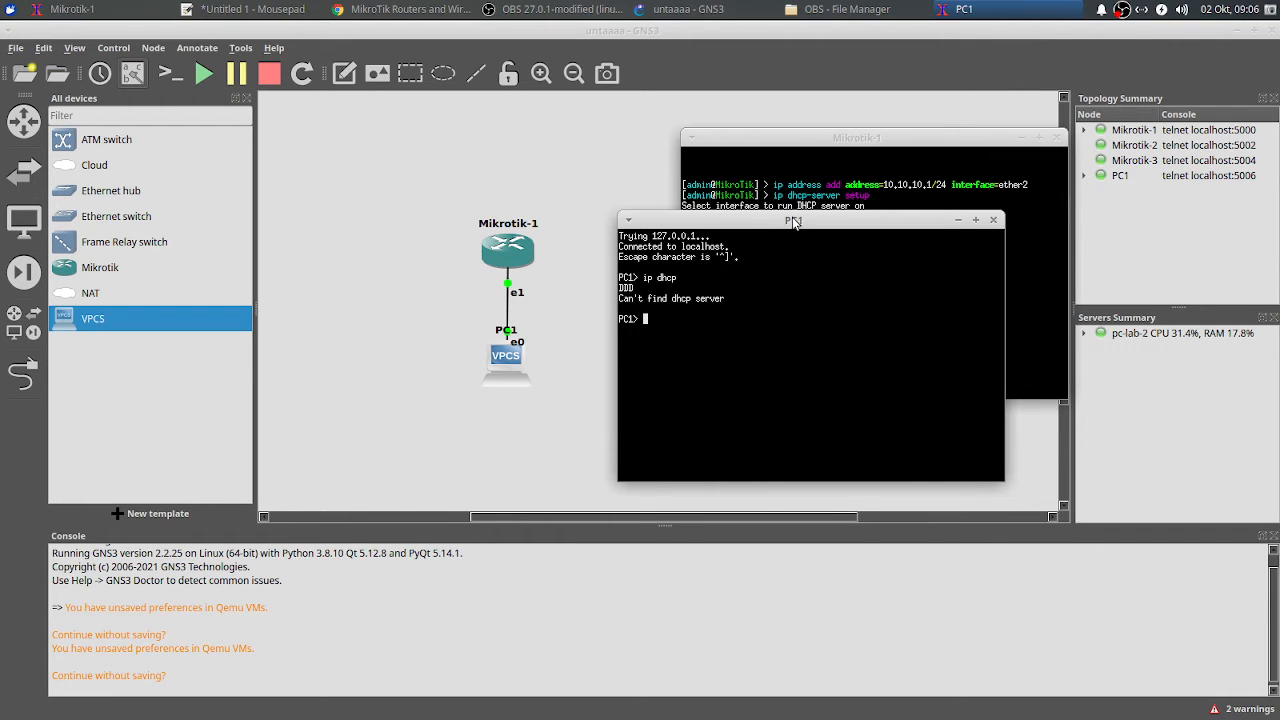
drag(795, 218, 548, 202)
click(827, 381)
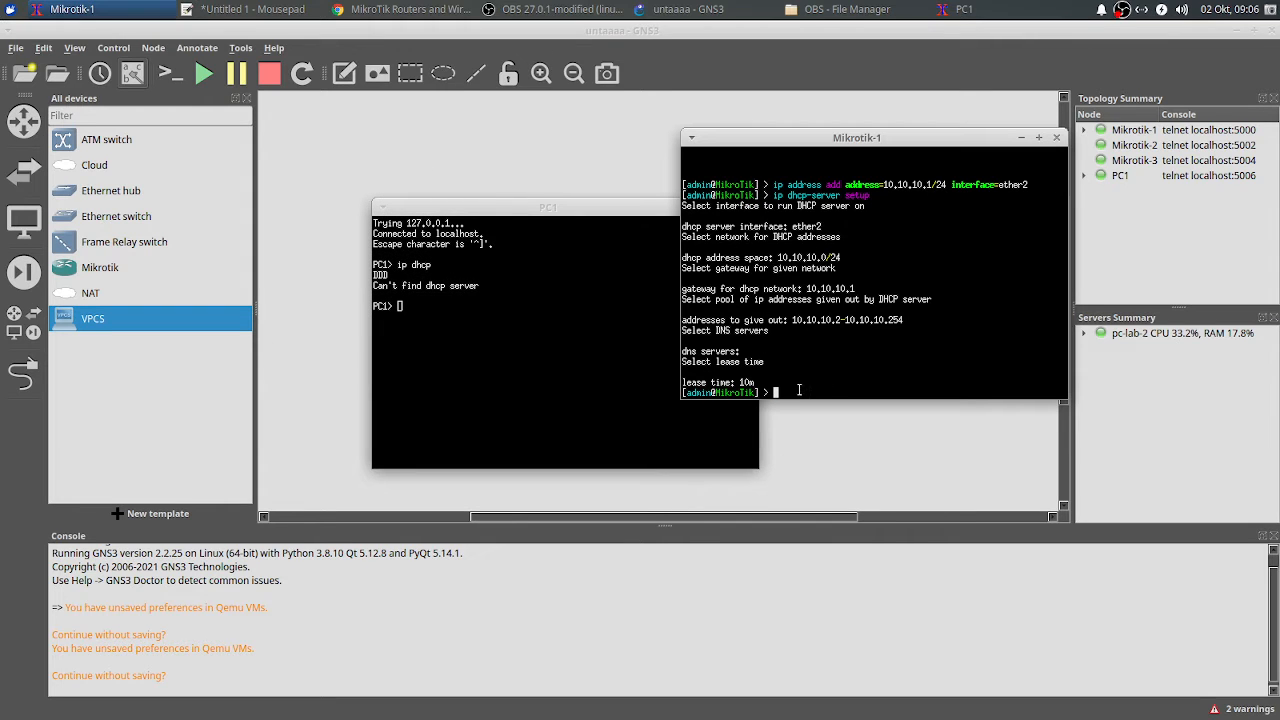
drag(605, 218, 615, 265)
click(640, 263)
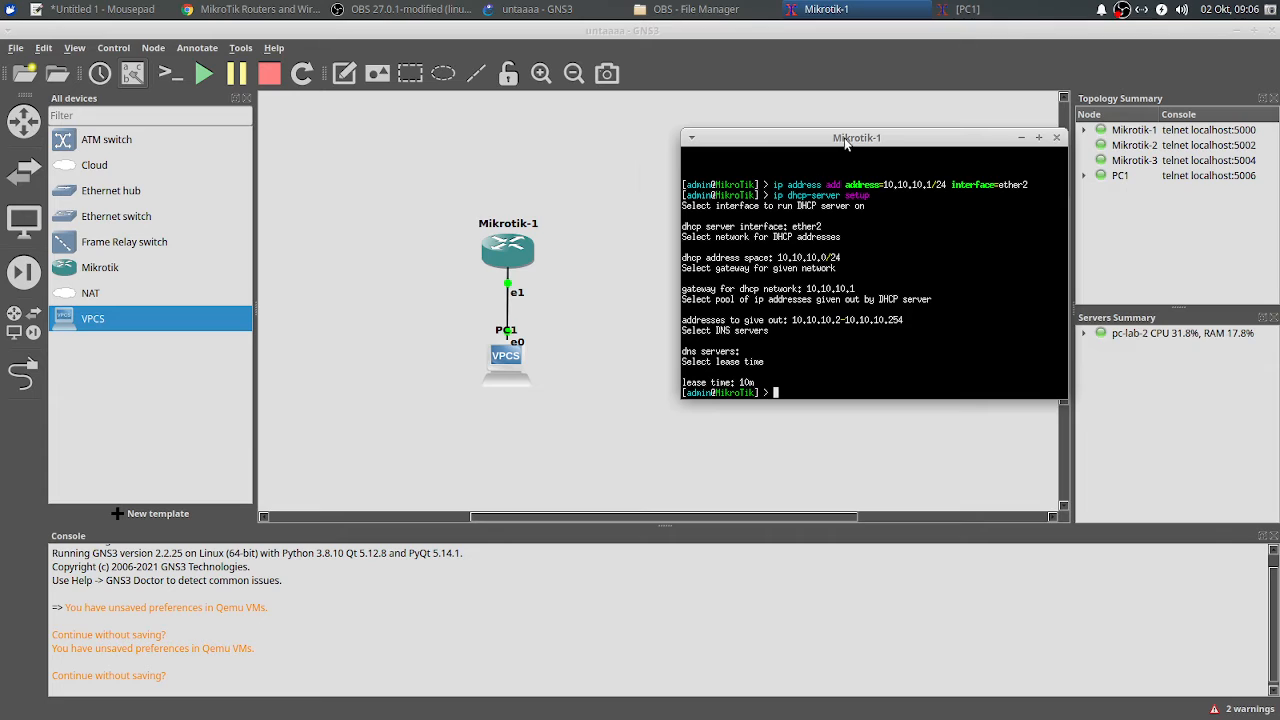
drag(846, 147, 792, 157)
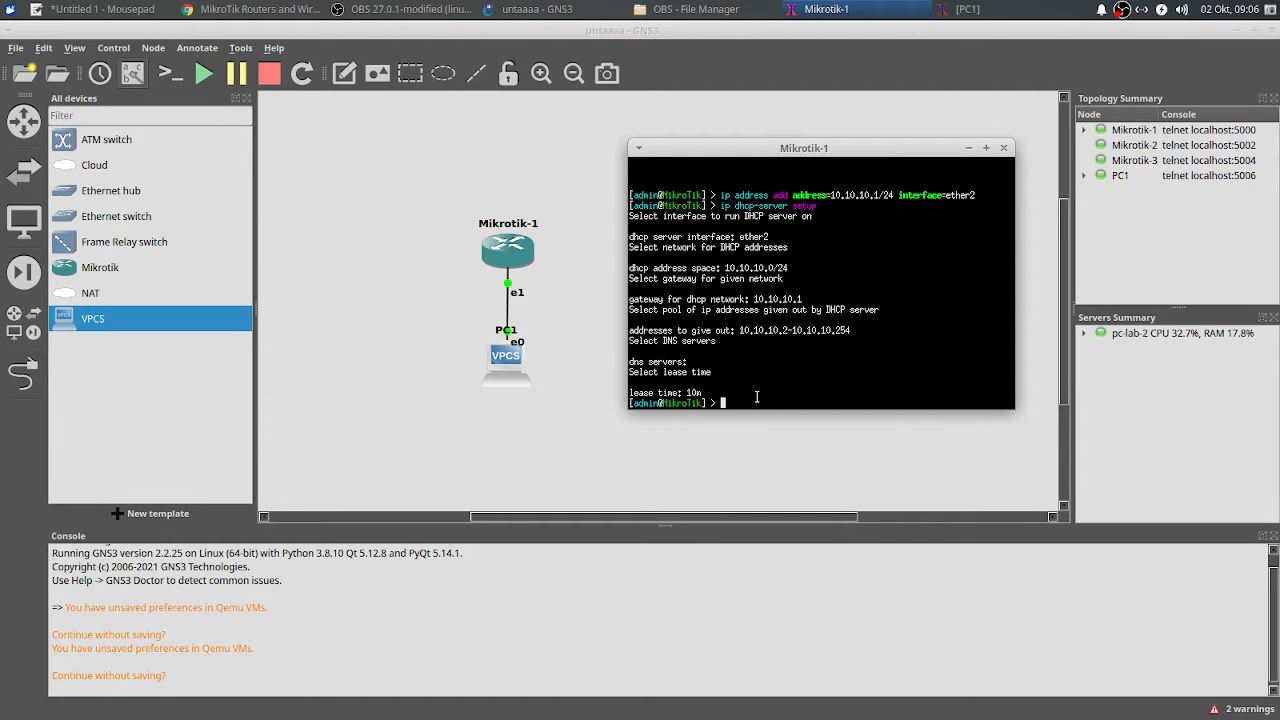
Step: List Mikrotik-1's interfaces in detail with interface print detail
text(interface print detail)
key(Return)
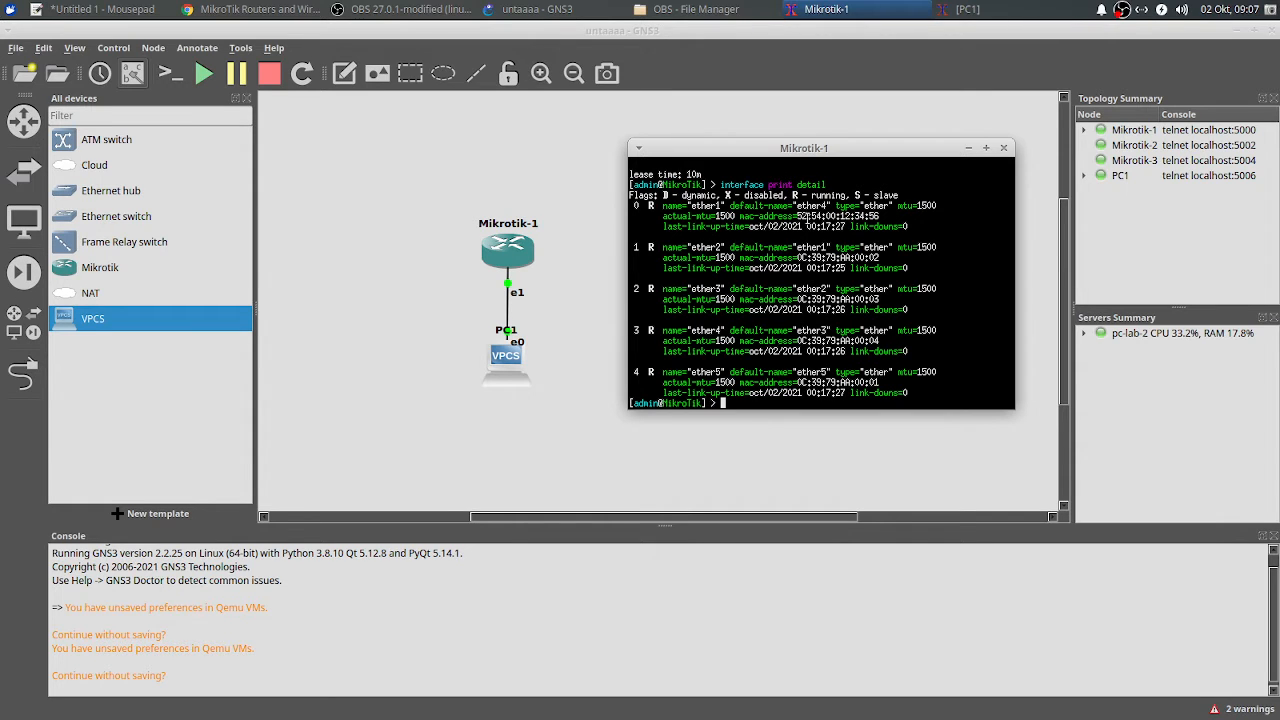
scroll(829, 300, up, 5)
scroll(829, 300, down, 5)
Step: Run ip address print to confirm 10.10.10.1/24 on ether2, then begin another ip address command
text(ip address)
text(print)
key(Return)
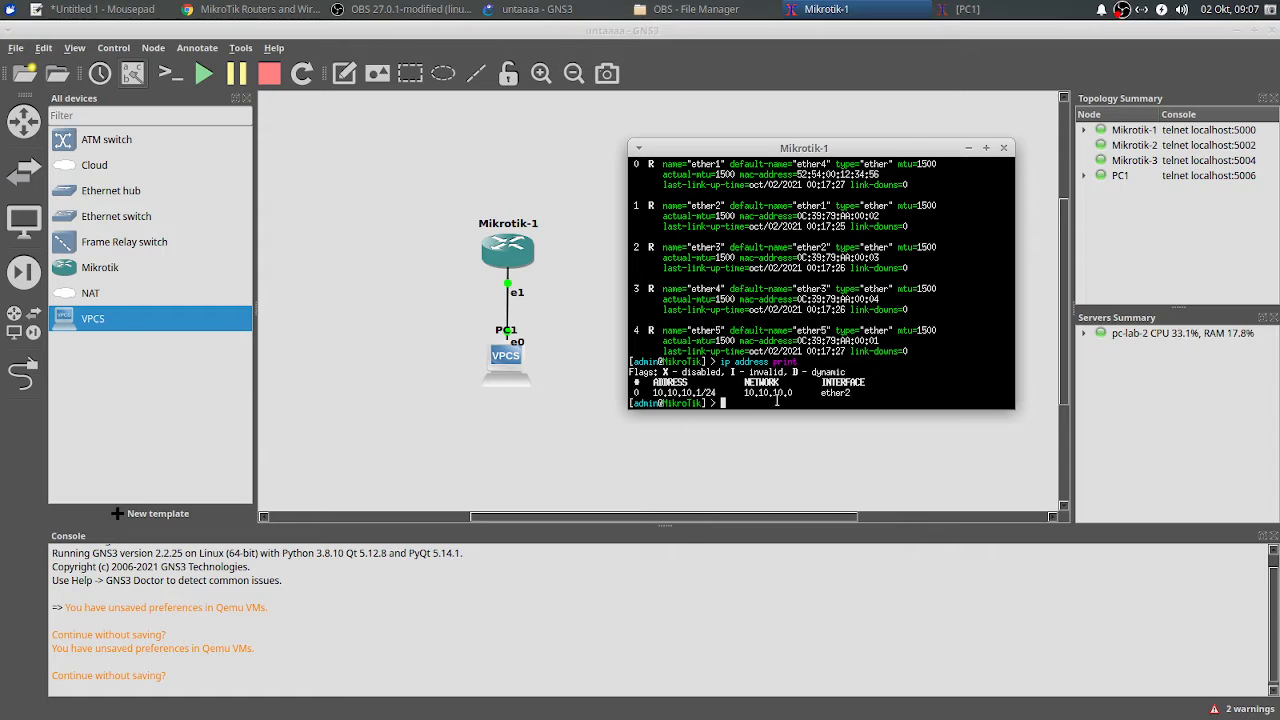
text(ip )
text(dhcp-server)
key(BackSpace)
key(BackSpace)
key(BackSpace)
key(BackSpace)
key(BackSpace)
key(BackSpace)
key(BackSpace)
key(BackSpace)
key(BackSpace)
key(BackSpace)
key(BackSpace)
key(BackSpace)
key(BackSpace)
key(BackSpace)
key(BackSpace)
text(ip address)
Step: Move address entry 0 to ether1, then list DHCP servers showing dhcp1 invalid on ether2
drag(853, 397, 838, 397)
click(807, 406)
text(set numbers=0 i)
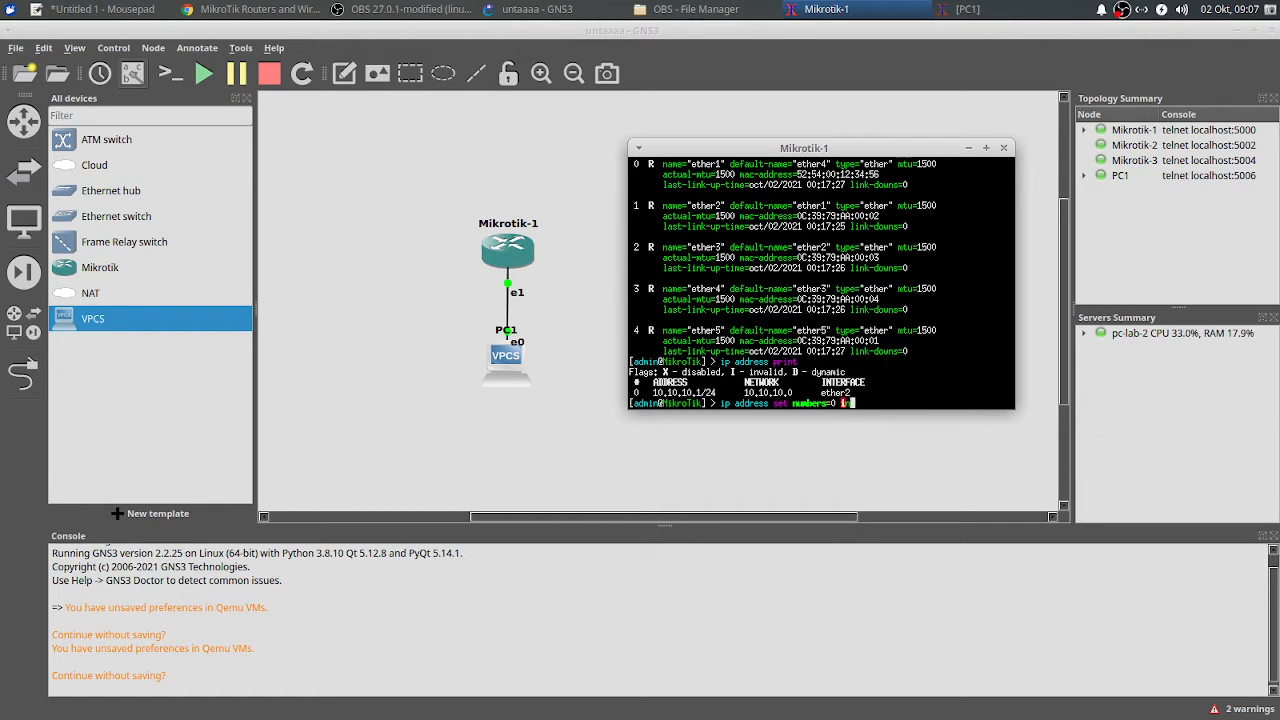
text(nterface=ether1)
key(Return)
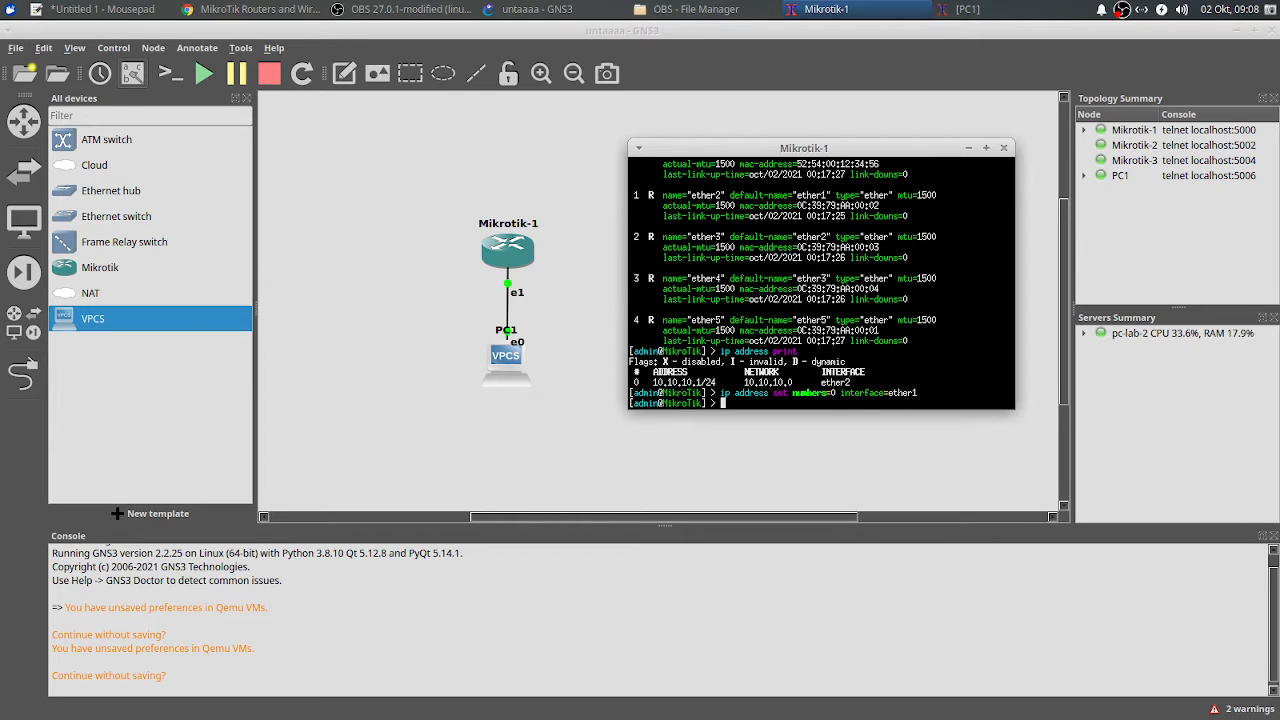
text(ip dhcp-server print)
key(Return)
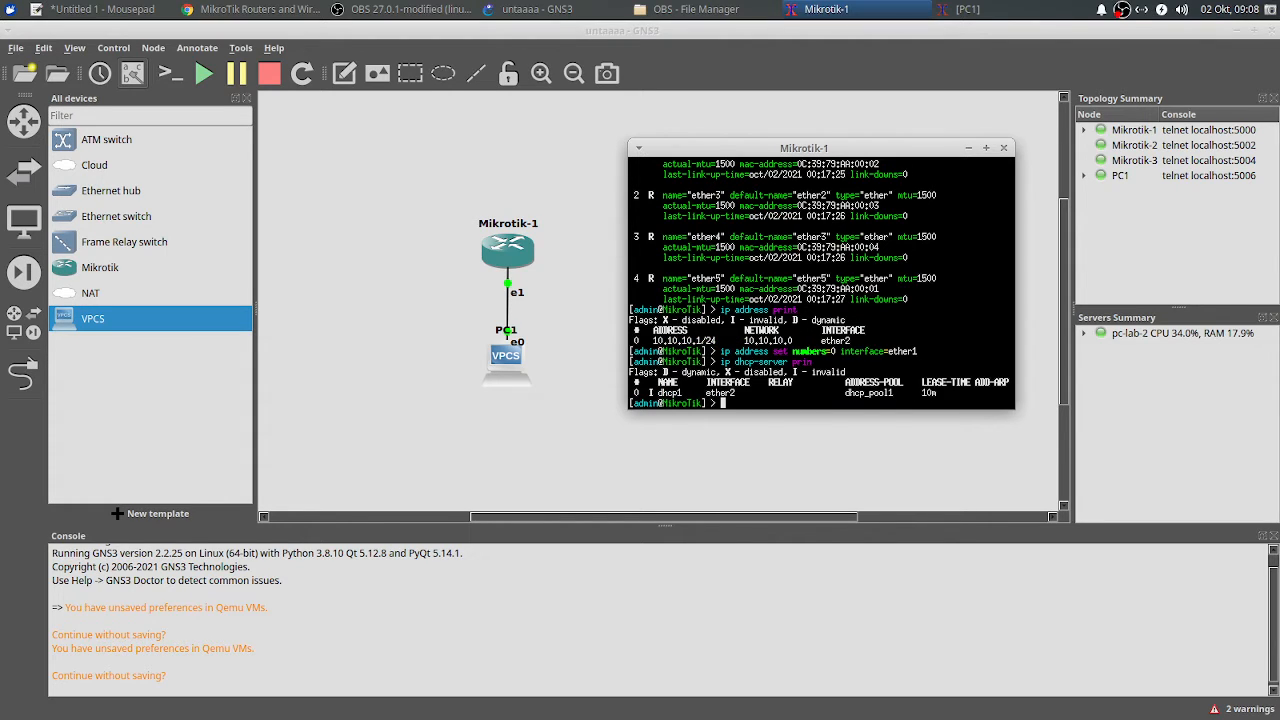
Step: Attempt ip dhcp-server remove numbers=0, which ends in a broken continuation line
text(ip dhcp-server remove numbers=)
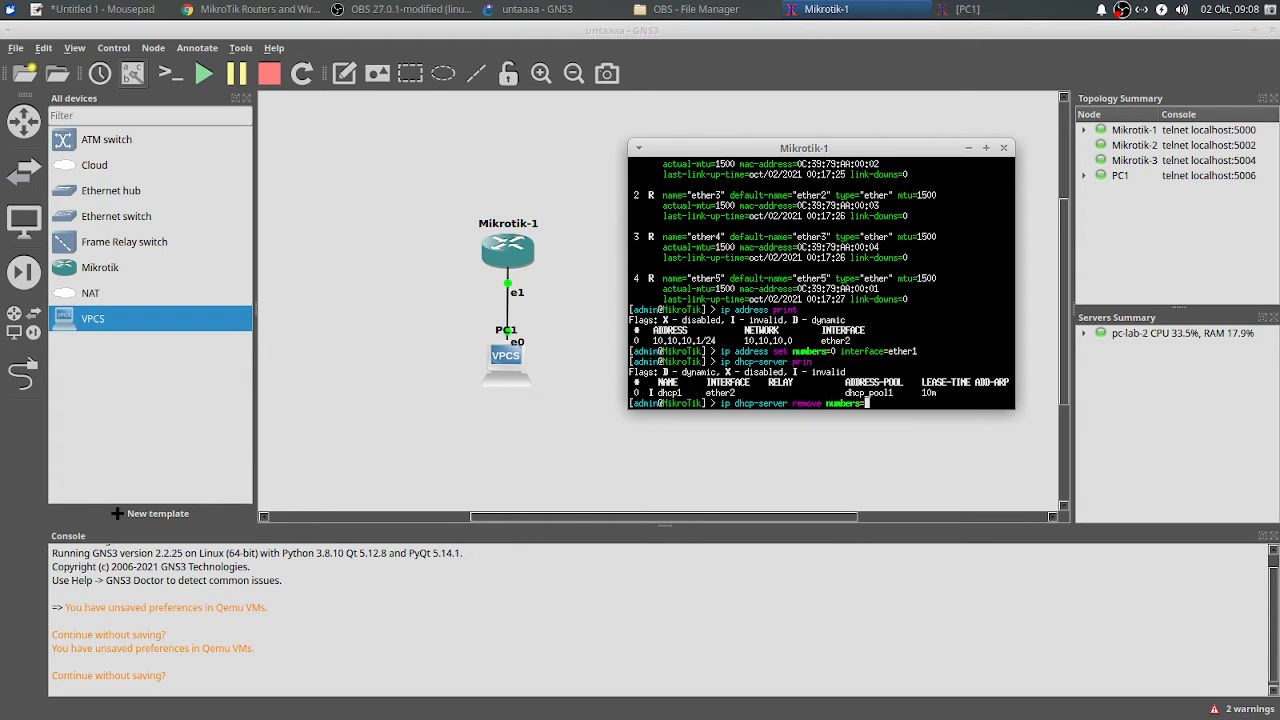
text(0)
double_click(637, 392)
click(801, 401)
text(\)
key(Return)
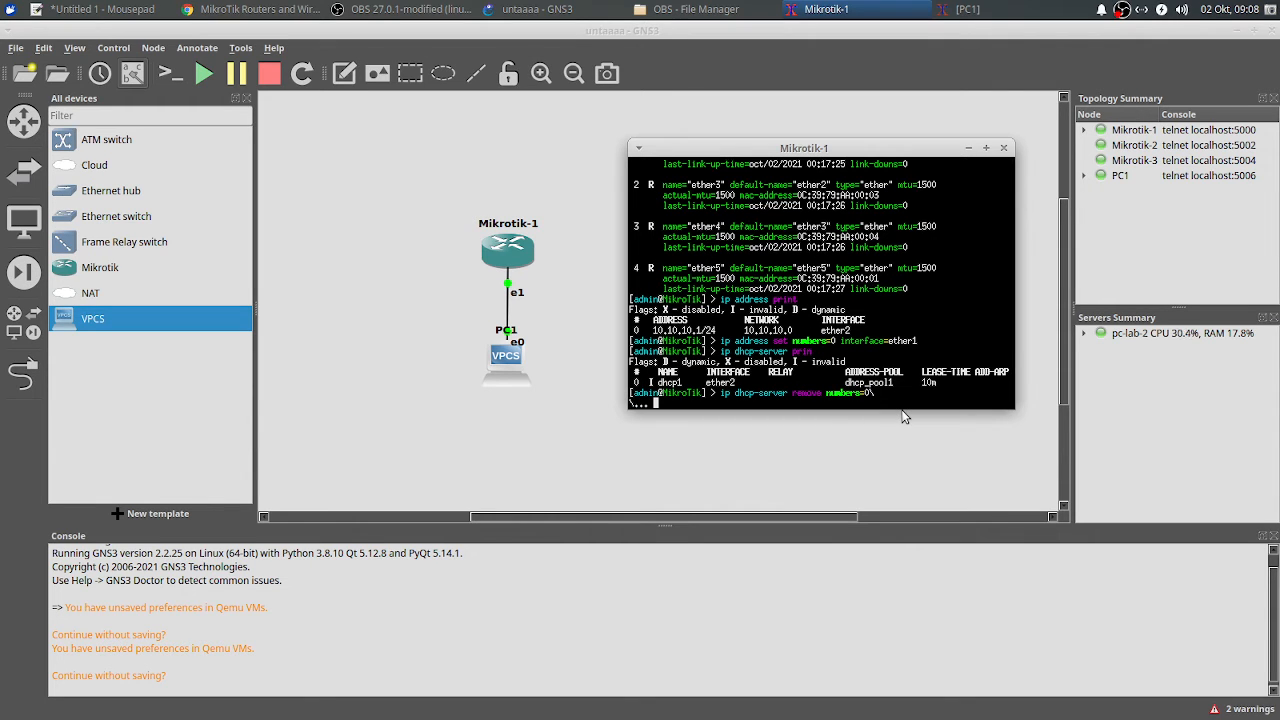
key(Return)
Step: Remove DHCP server 0 and confirm with ip dhcp-server print that the list is empty
key(Up)
key(Up)
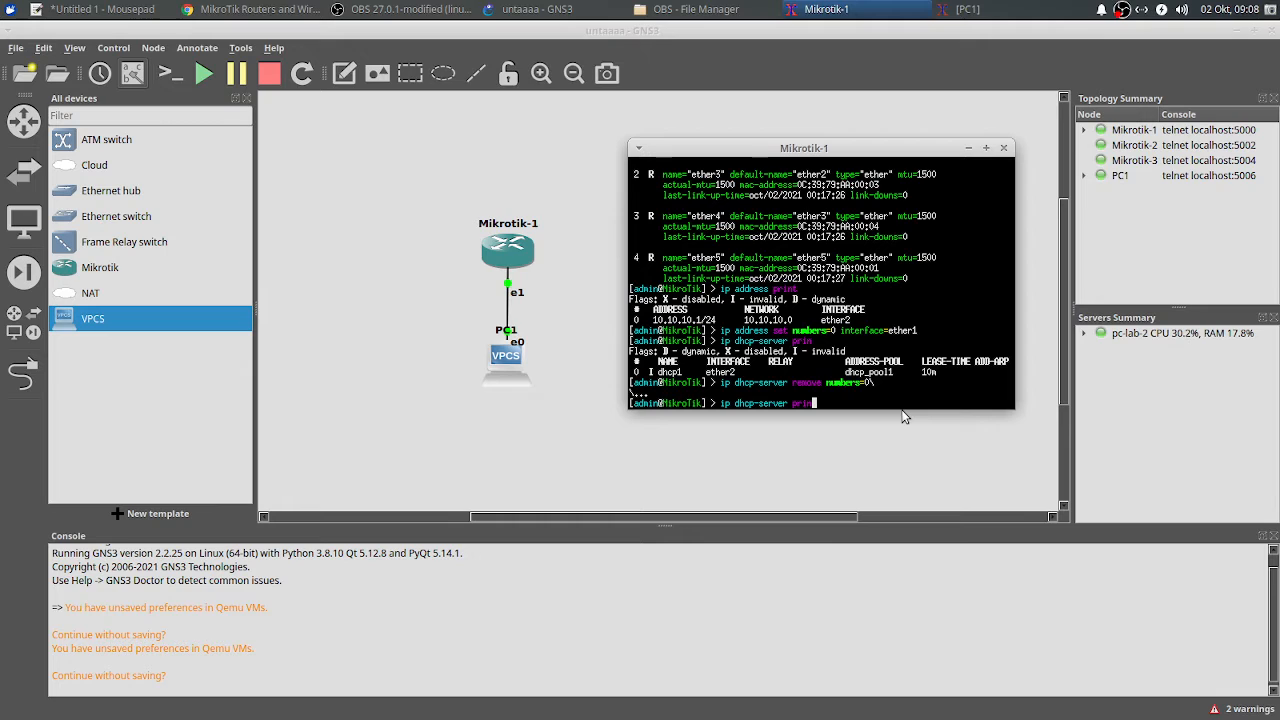
key(BackSpace)
key(BackSpace)
key(BackSpace)
key(BackSpace)
text(remove numbers=0)
key(Return)
text(ip )
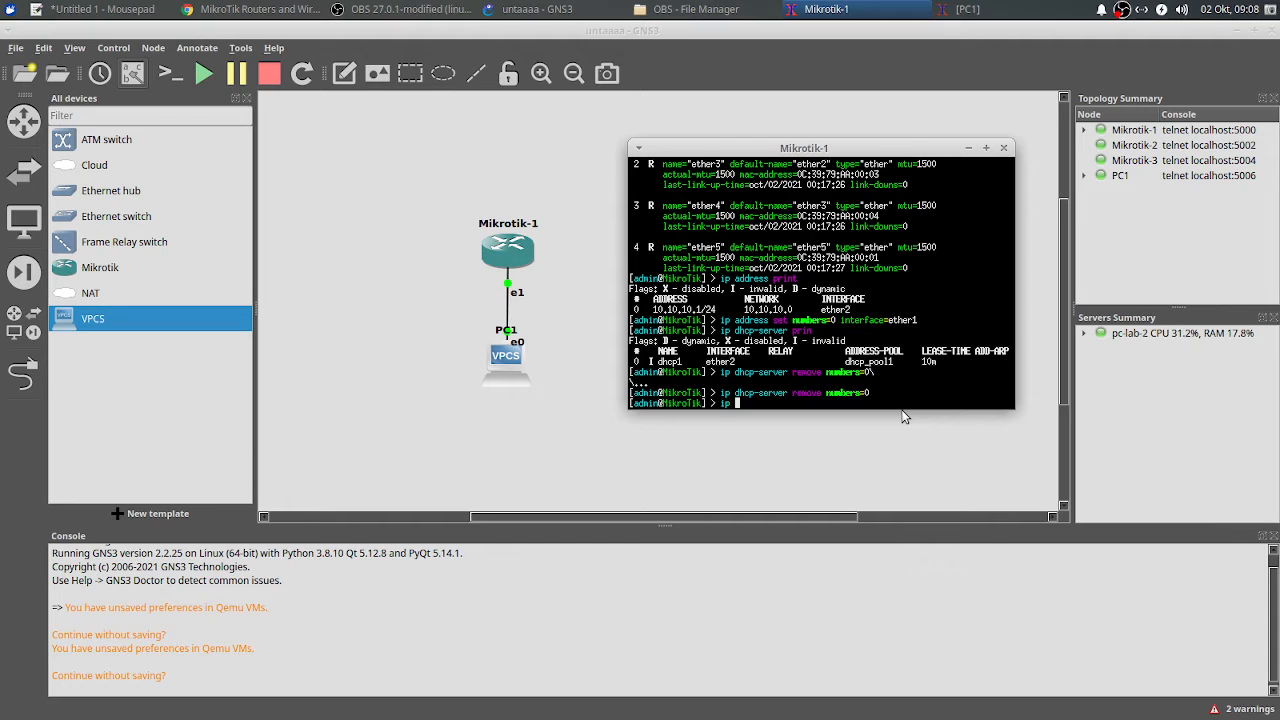
text(dhcp-server print)
key(Return)
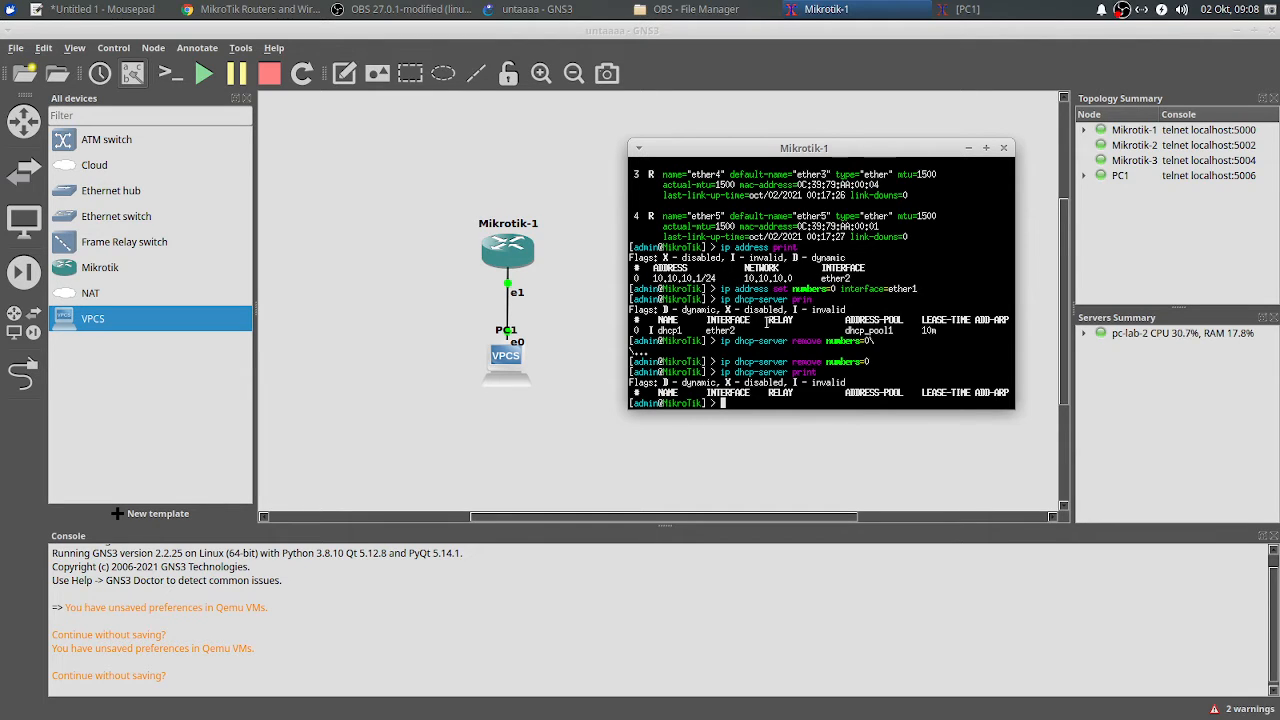
Step: Run the DHCP setup wizard on ether1, accepting 10.10.10.0/24, gateway 10.10.10.1, pool 10.10.10.2–254, 10m lease
drag(718, 290, 936, 299)
click(785, 395)
text(ip dhcp-server setup)
key(Return)
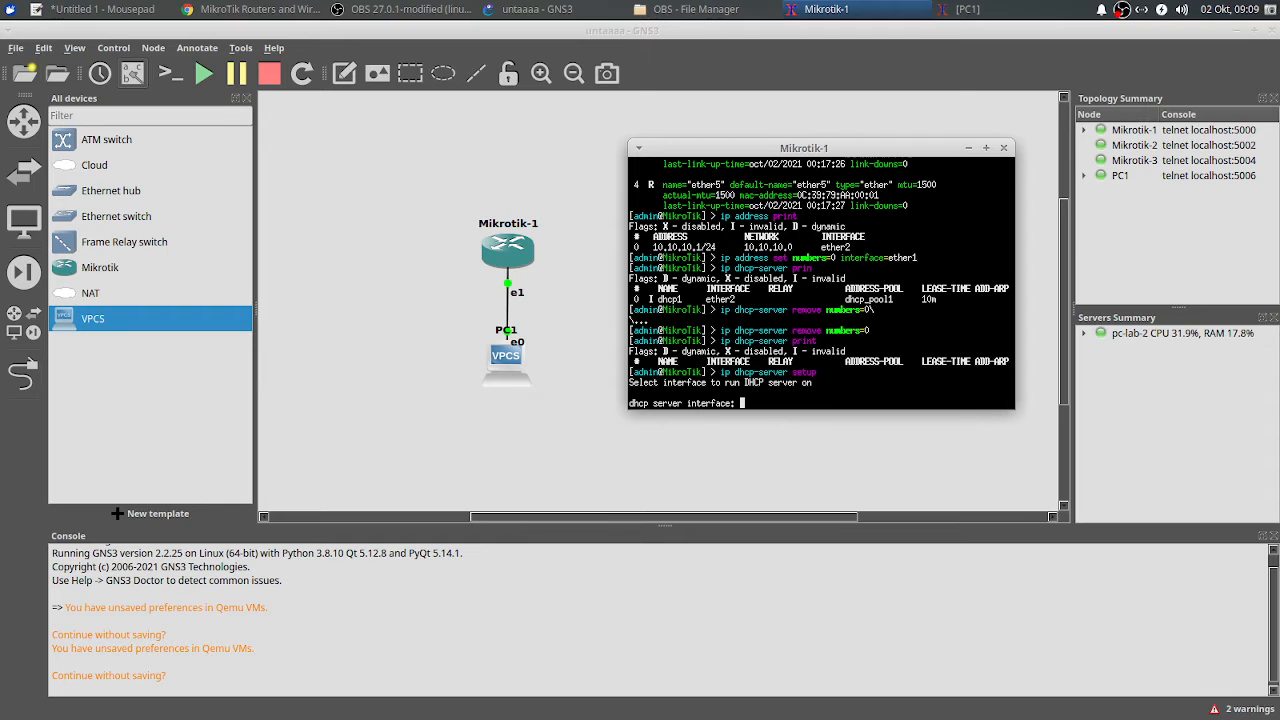
text(ether1)
key(Return)
key(Return)
key(Return)
key(Return)
key(Return)
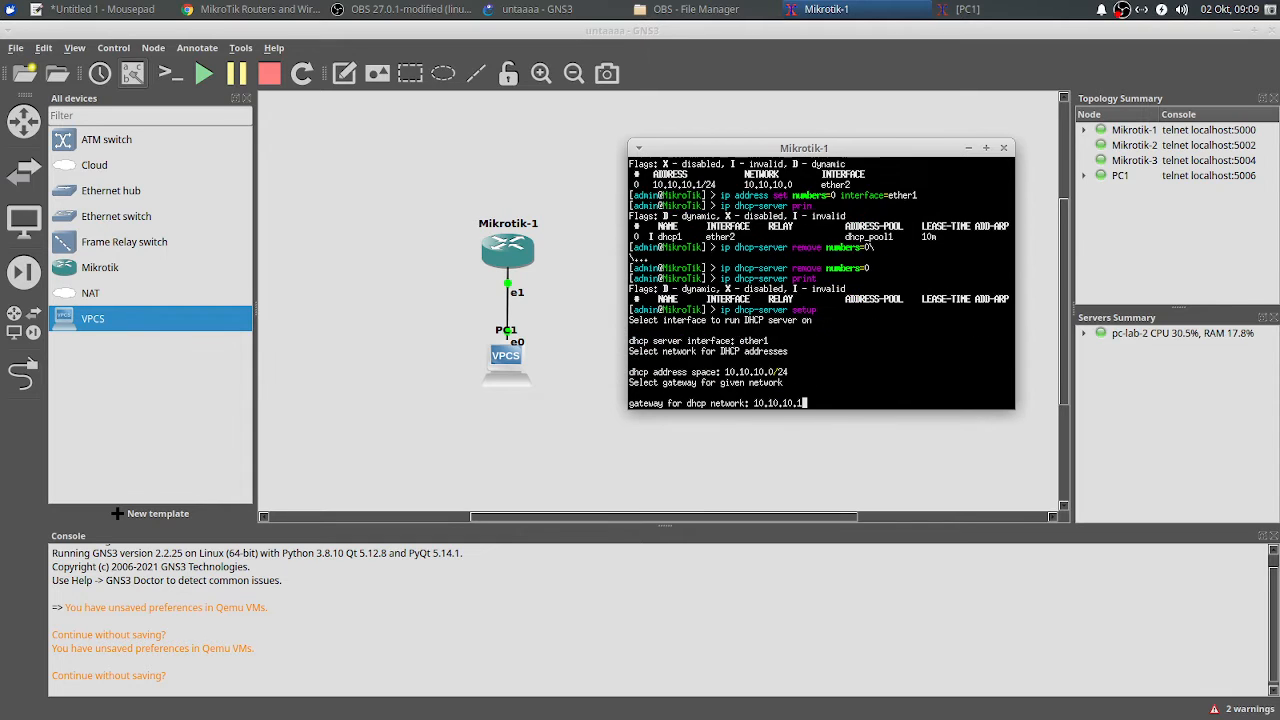
key(Return)
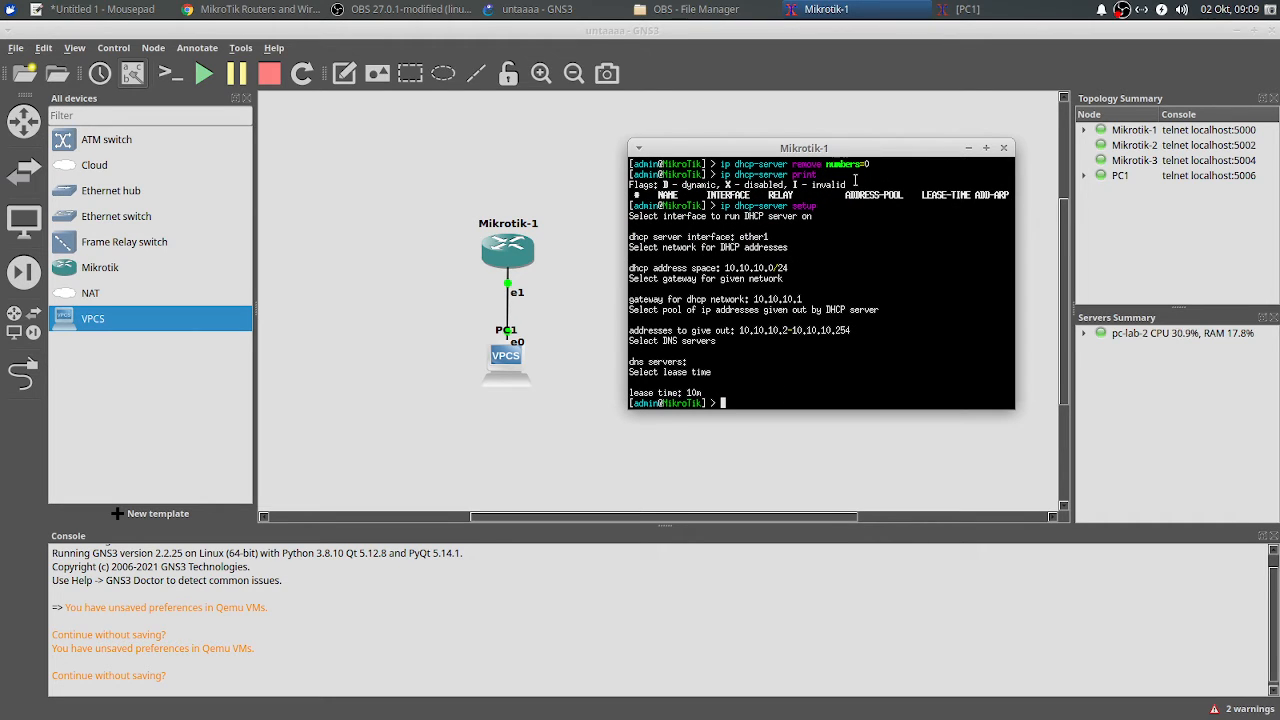
Step: Run 'ip dhcp' on PC1 again; it reports "Can't find dhcp server"
click(985, 8)
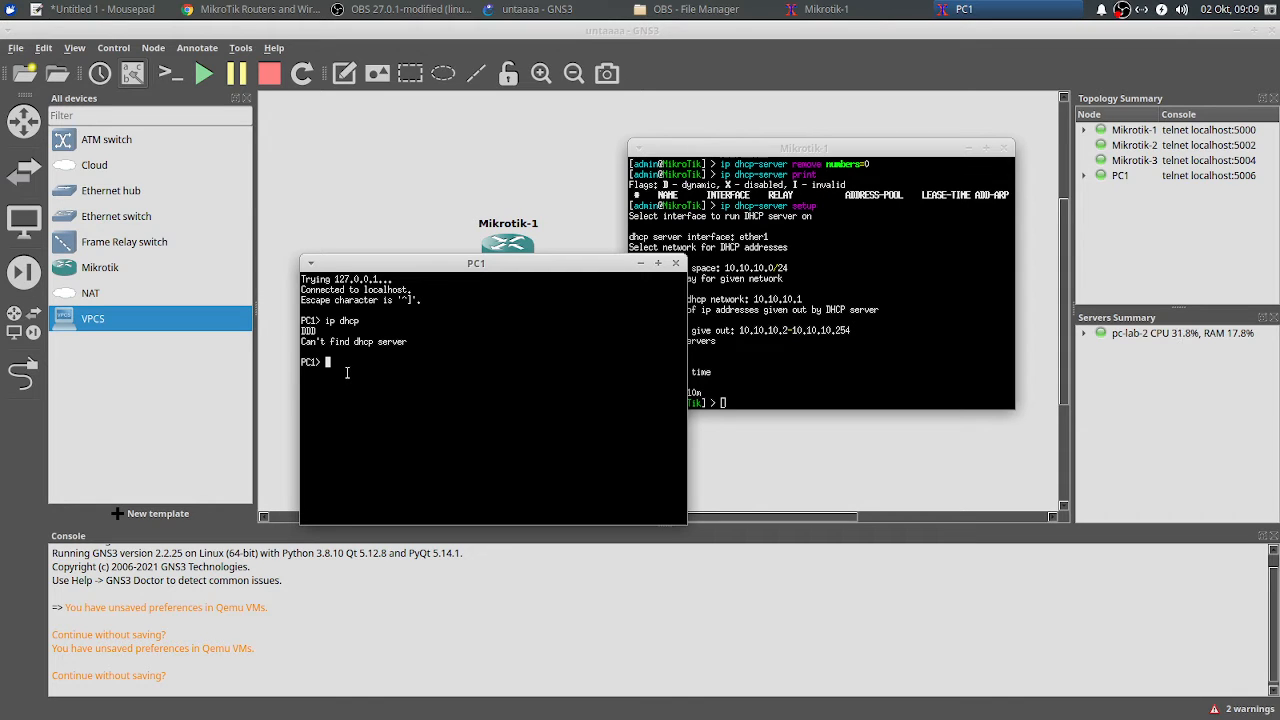
text(ip dhcp)
key(Return)
click(835, 341)
scroll(845, 300, up, 2)
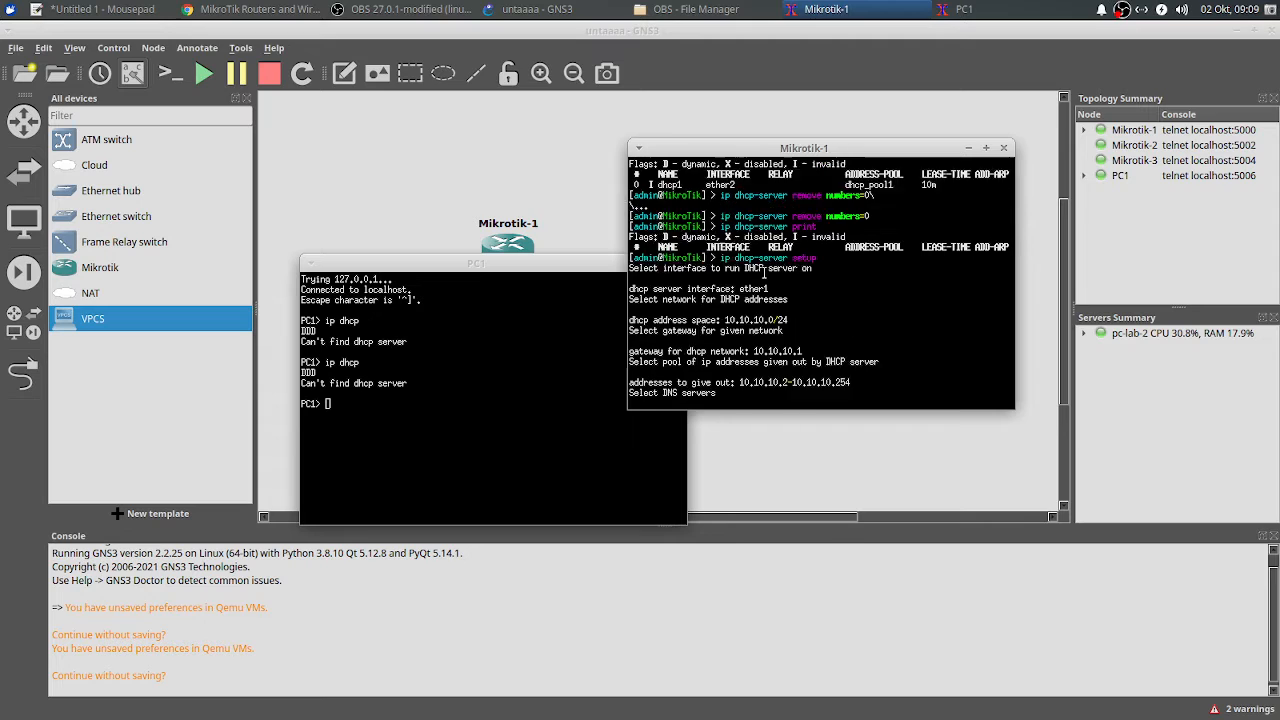
Step: Start a link from Mikrotik-1 on the topology, then dismiss its port list unlinked
click(563, 209)
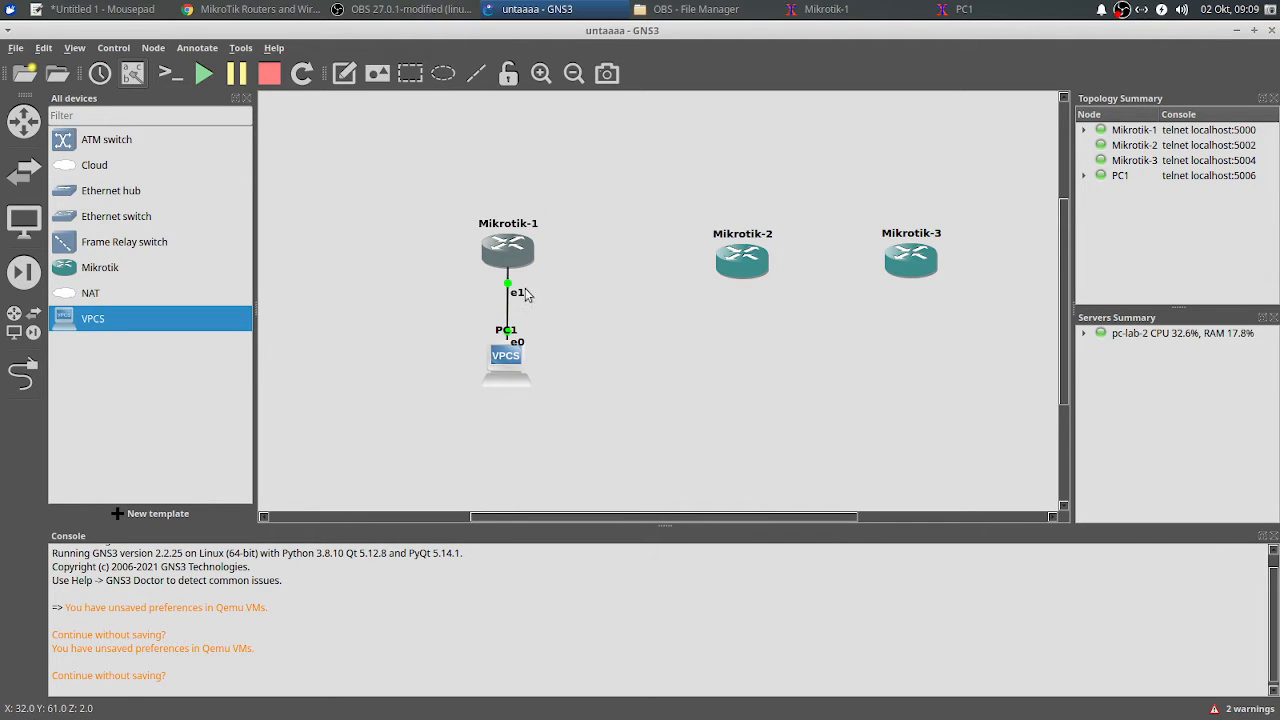
click(23, 373)
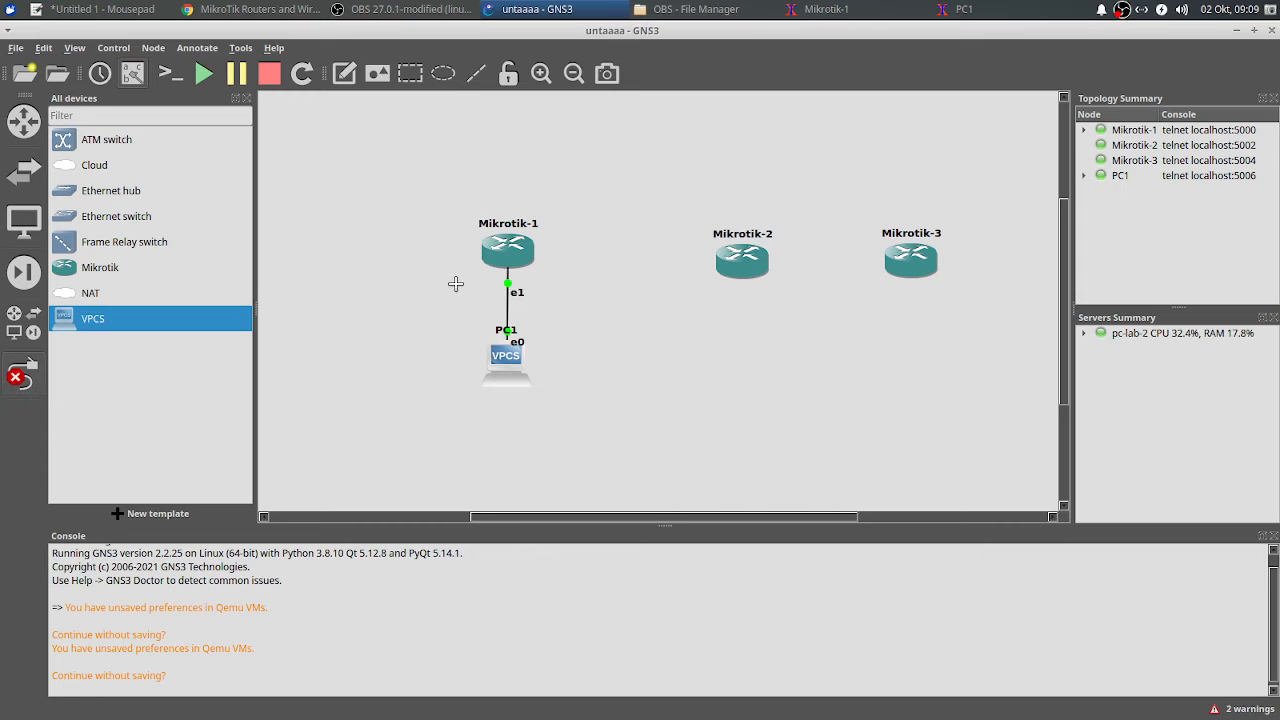
click(533, 268)
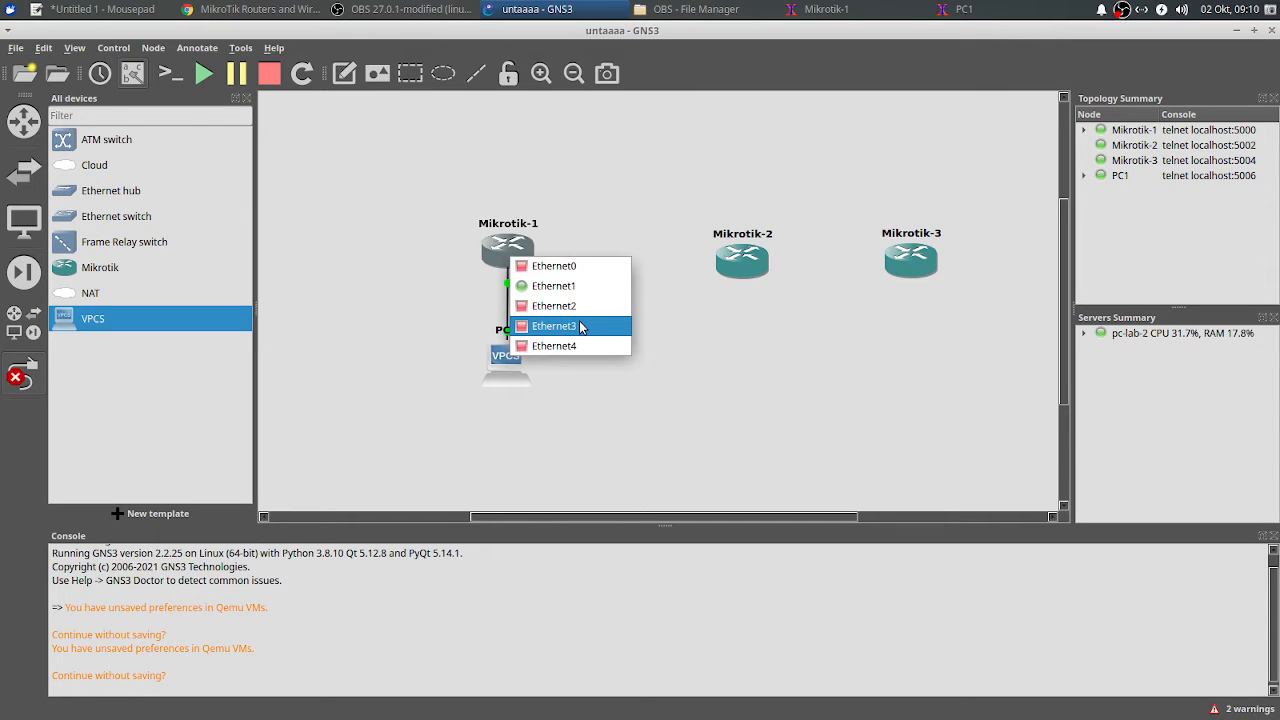
click(650, 200)
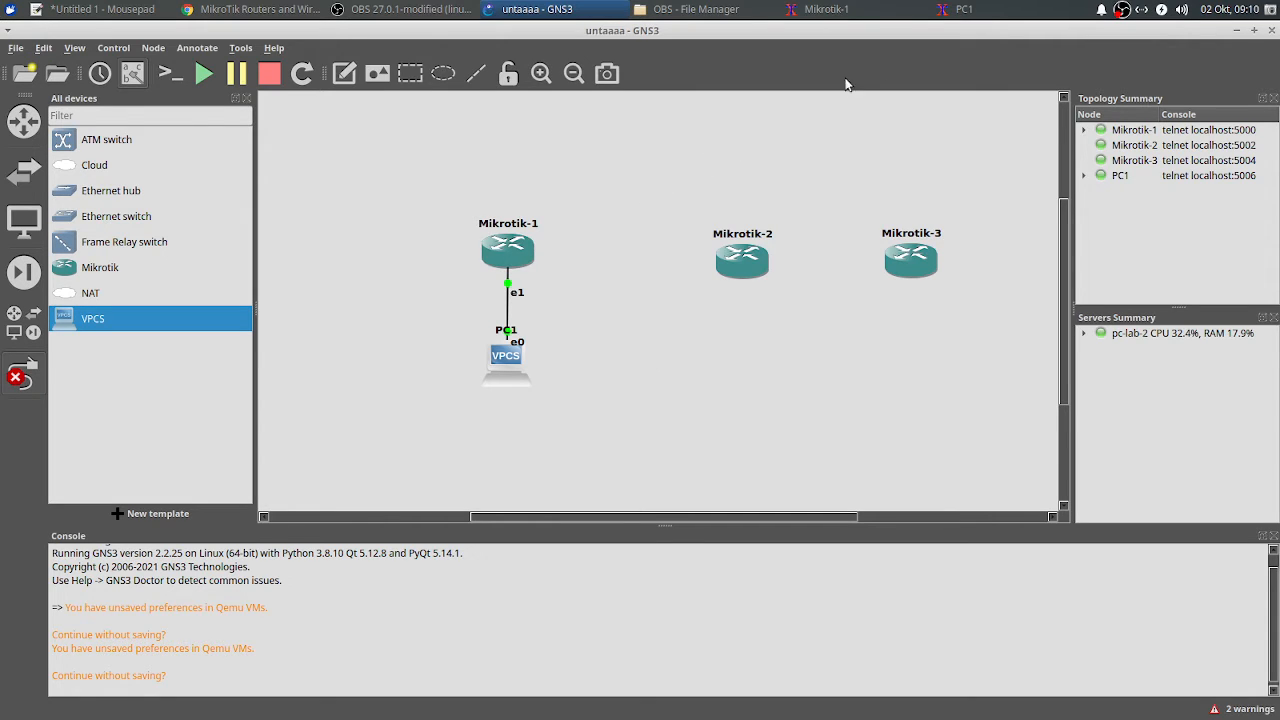
Step: List Mikrotik-1's IP addresses with 'ip address print', showing 10.10.10.1/24 on ether1
click(826, 9)
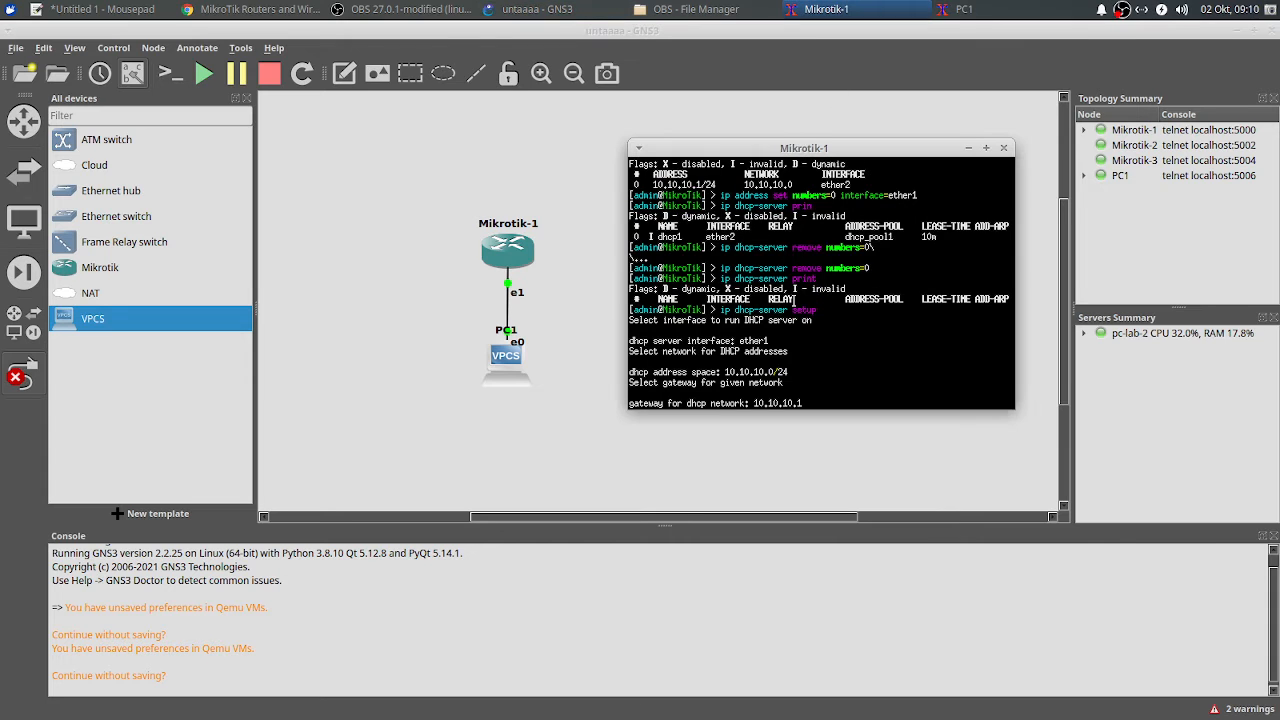
key(Return)
key(Return)
key(Return)
key(Return)
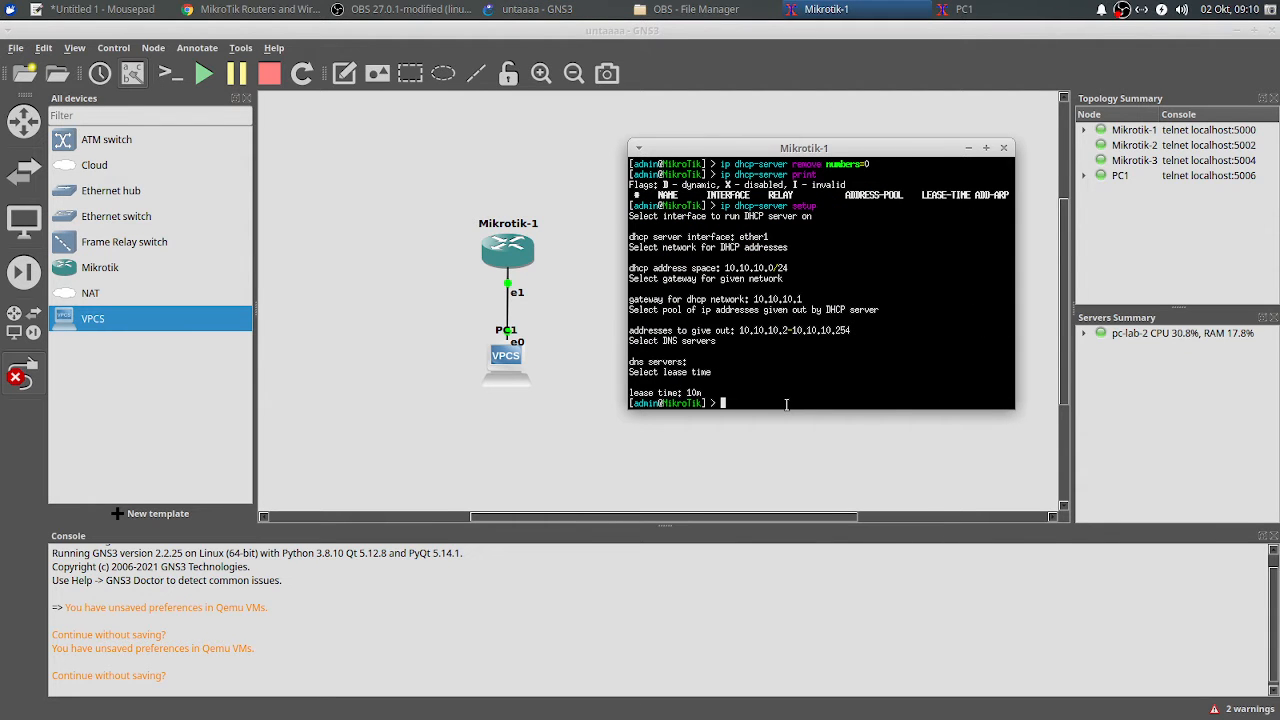
text(ip address pri)
key(Return)
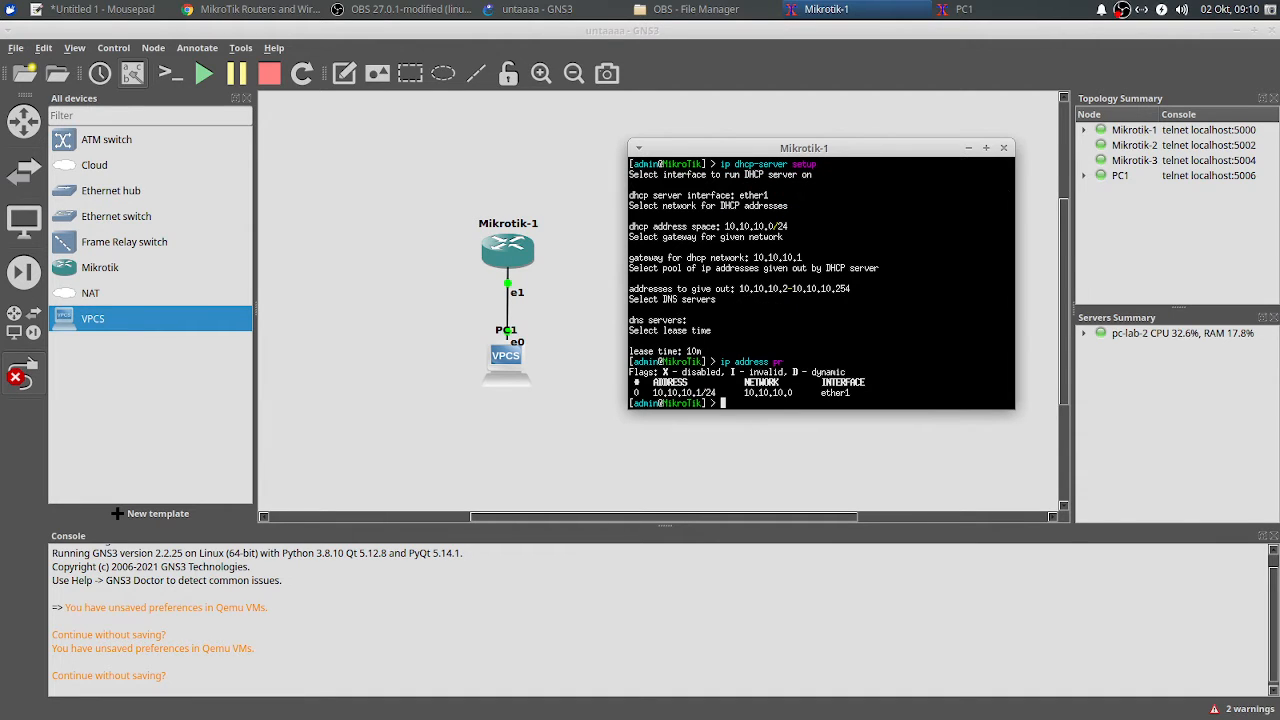
drag(860, 393, 815, 393)
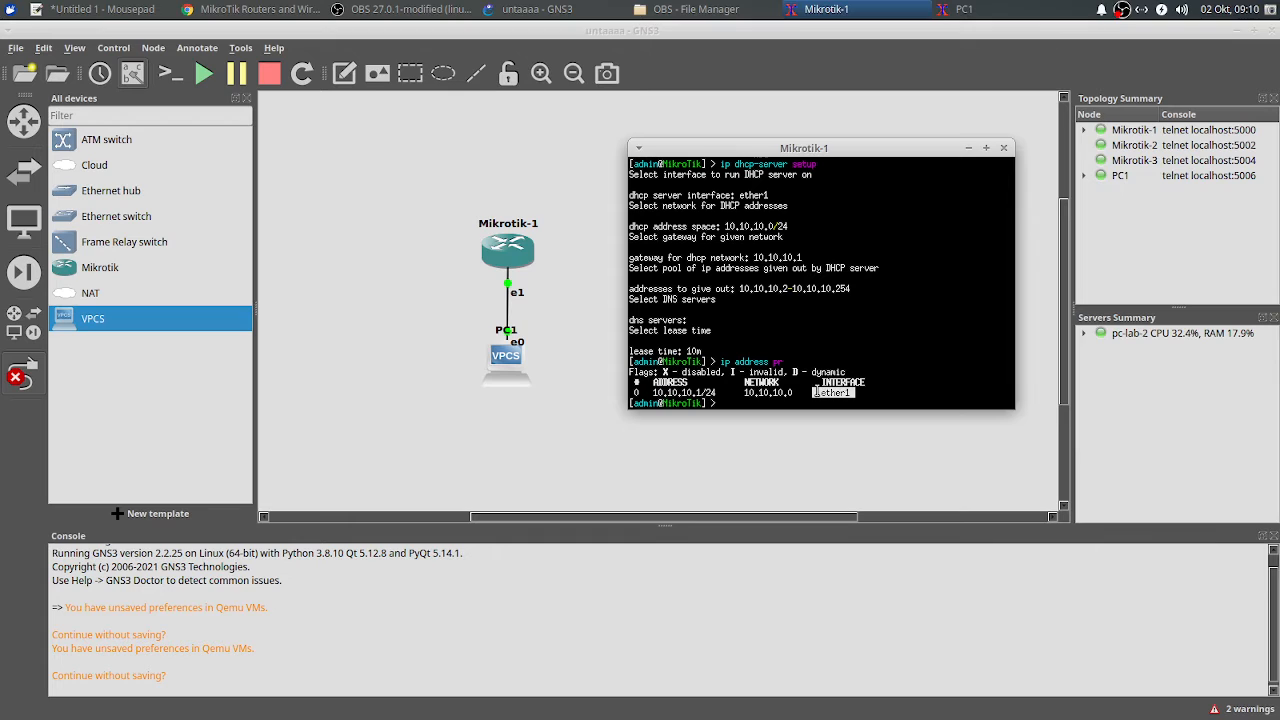
Step: Minimize the PC1 console window, leaving Mikrotik-1's console in front
double_click(505, 389)
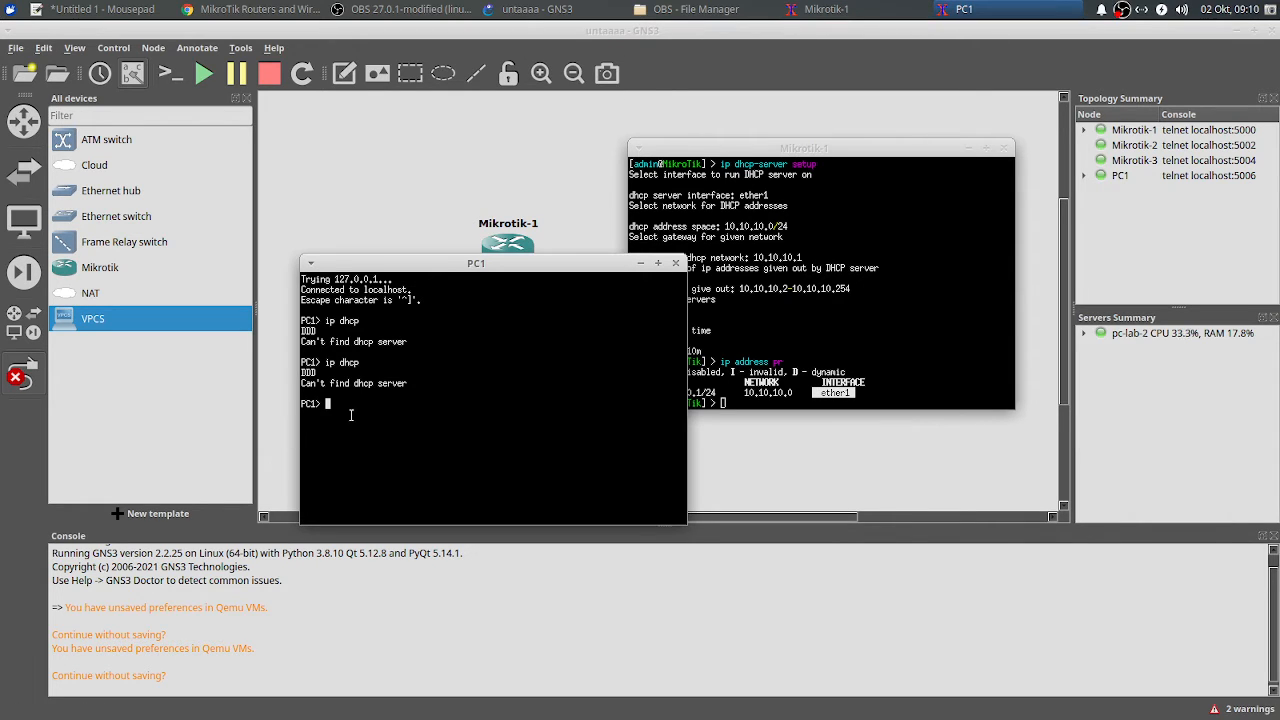
click(795, 407)
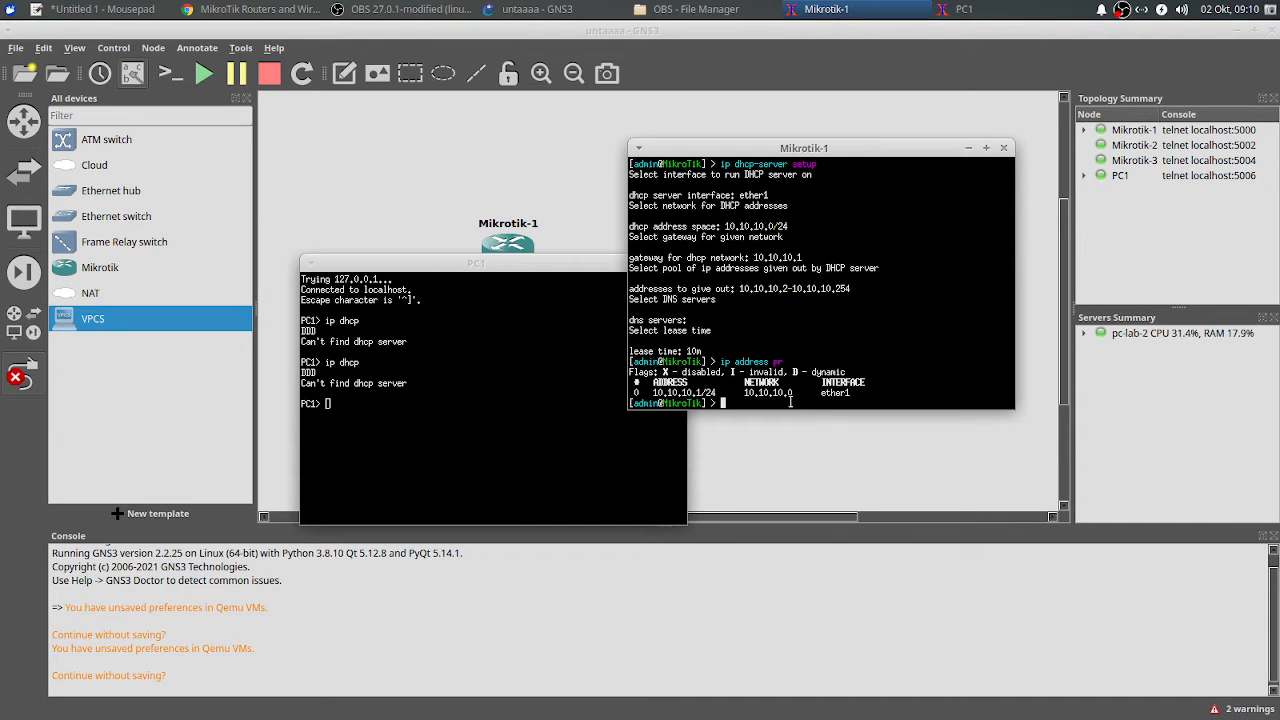
click(538, 262)
click(640, 263)
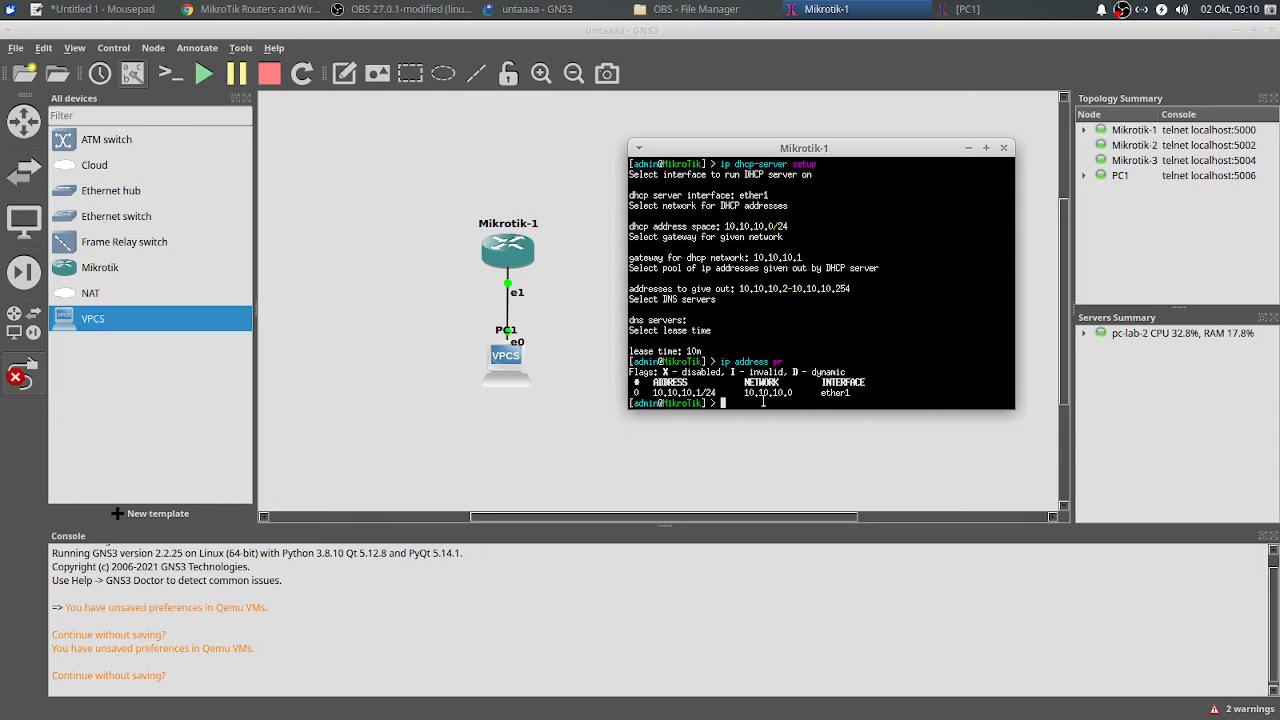
Step: Move address 0 (10.10.10.1/24) from ether1 to ether5 with 'ip address set numbers=0 interface=ether5'
text(ip address set n)
key(Tab)
text(0 interface=ethe)
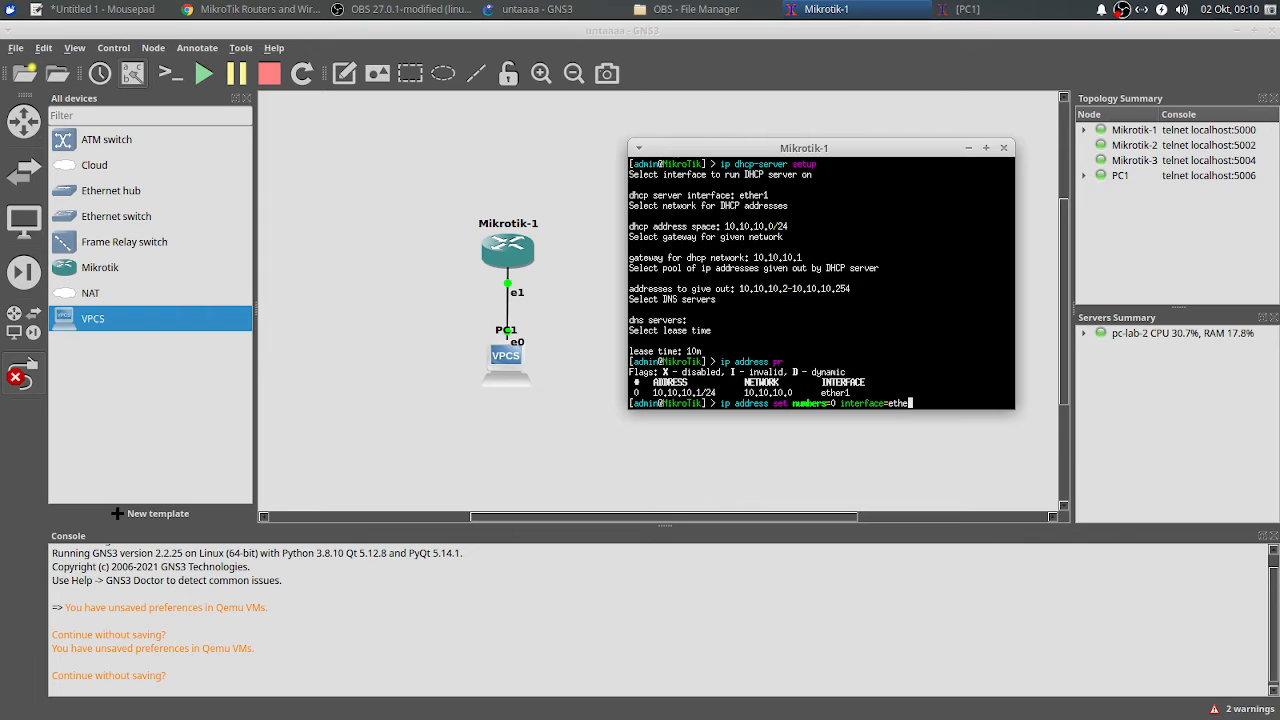
text(r5)
drag(631, 392, 856, 394)
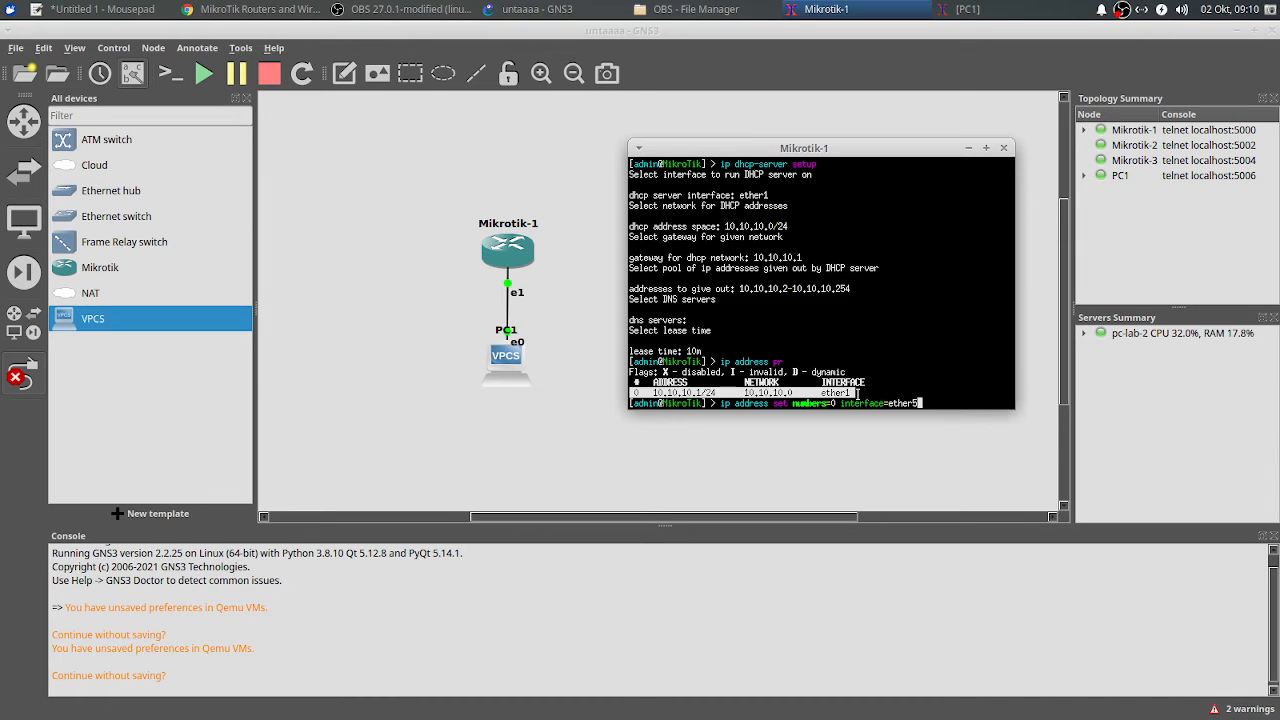
drag(770, 404, 790, 406)
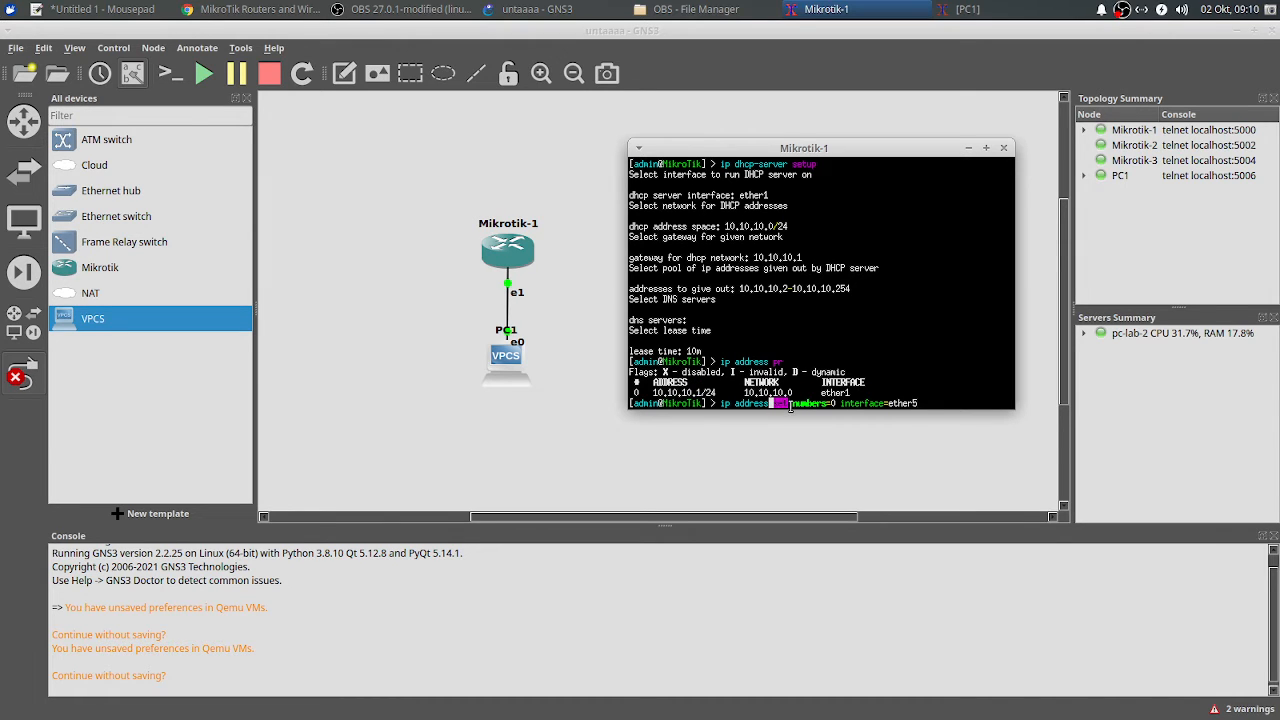
double_click(640, 392)
drag(812, 393, 858, 393)
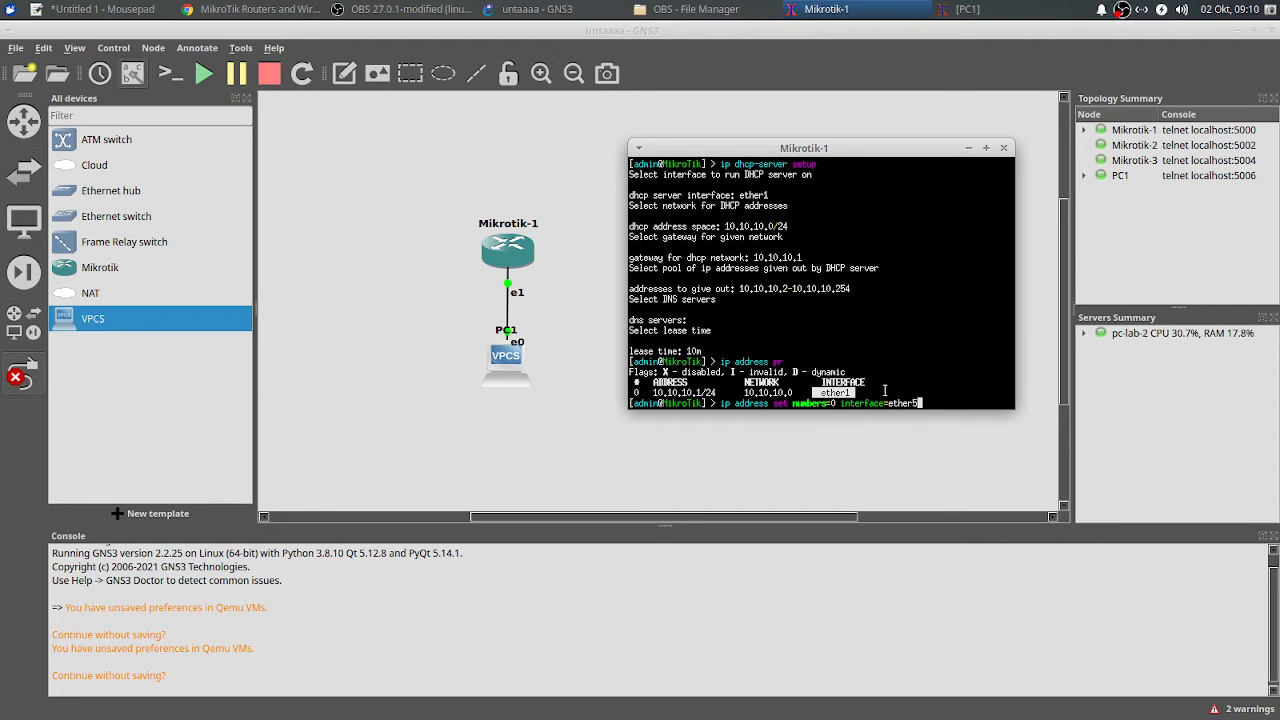
click(885, 390)
key(Return)
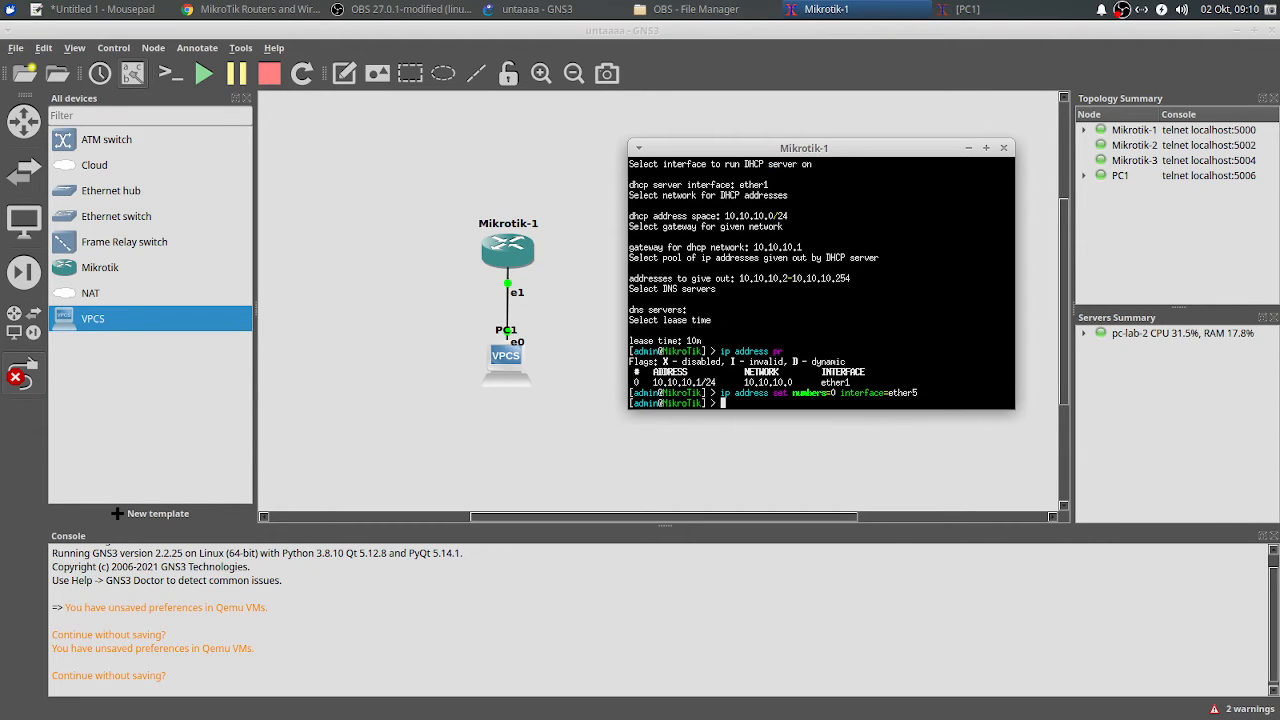
Step: Run 'ip address print' to confirm 10.10.10.1/24 now sits on ether5
text(ip address print)
key(Return)
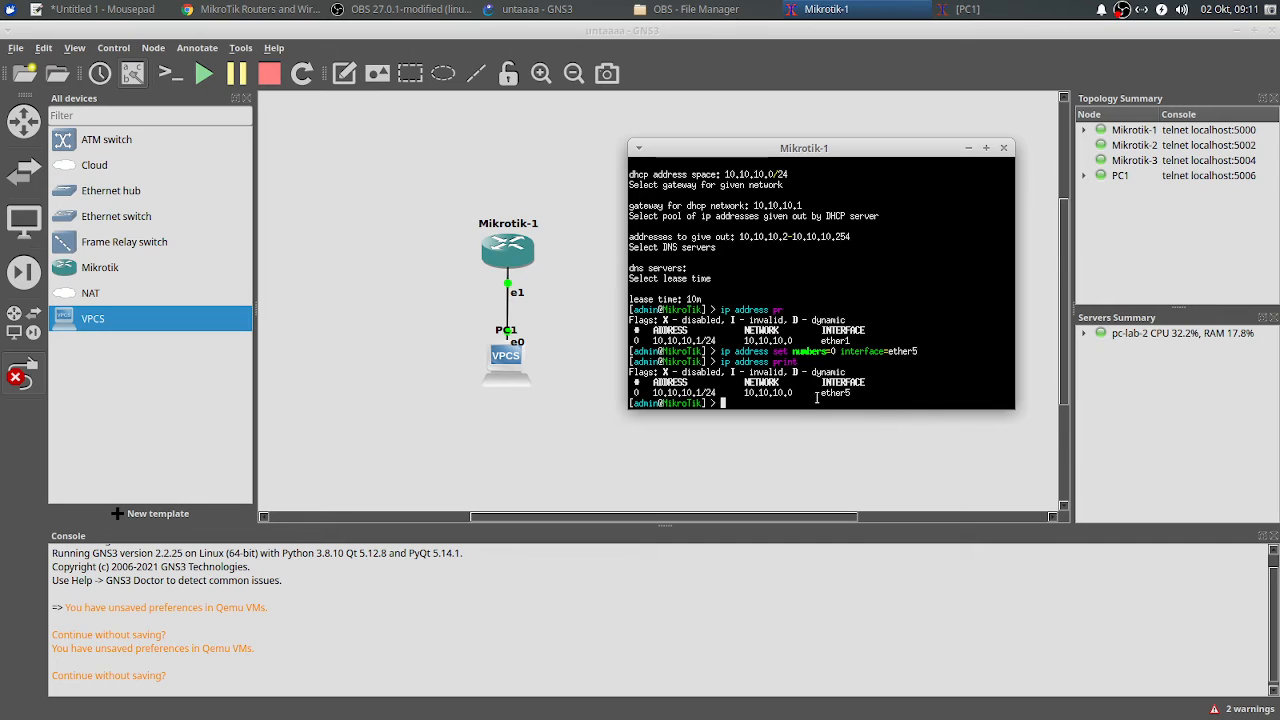
drag(820, 400, 842, 392)
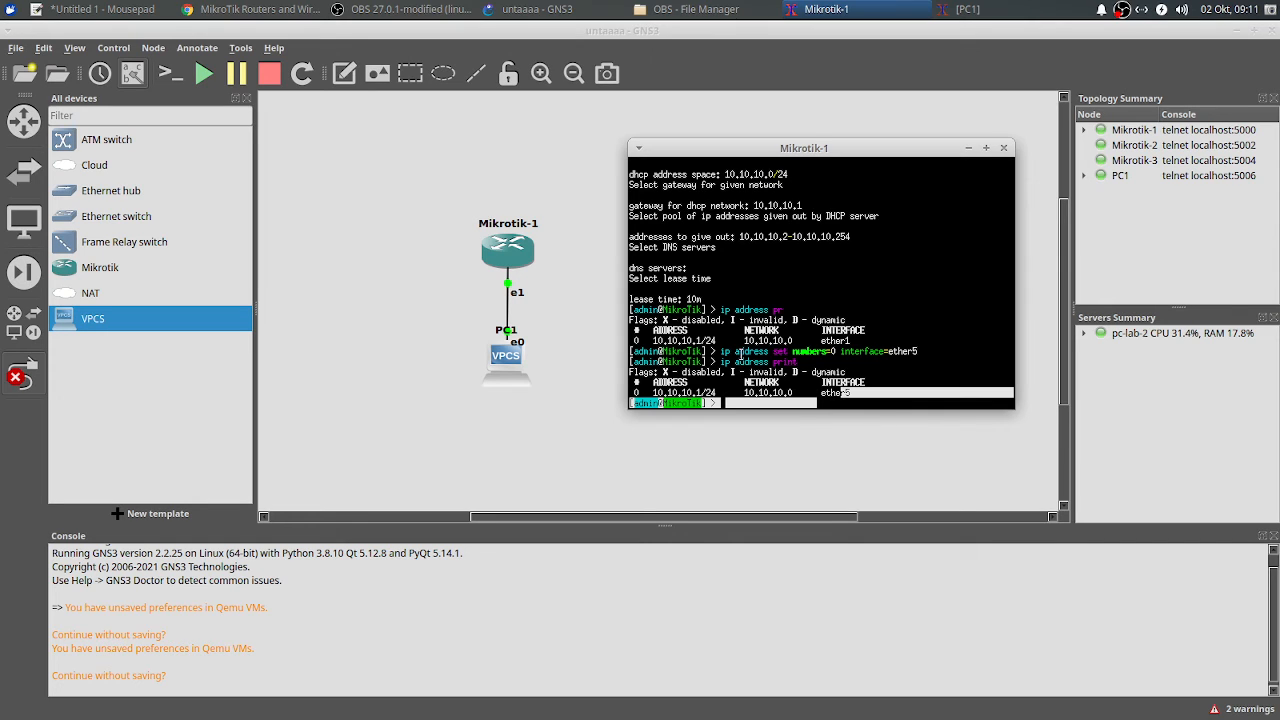
drag(712, 352, 775, 352)
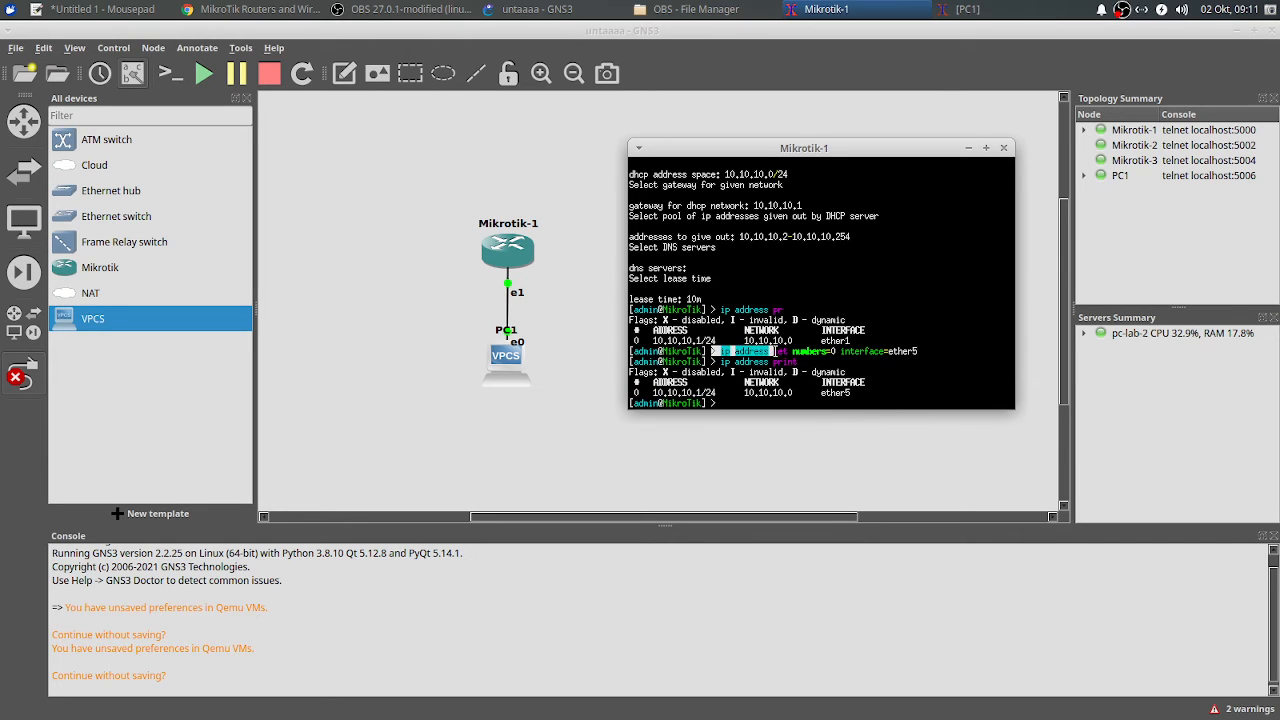
drag(632, 340, 668, 340)
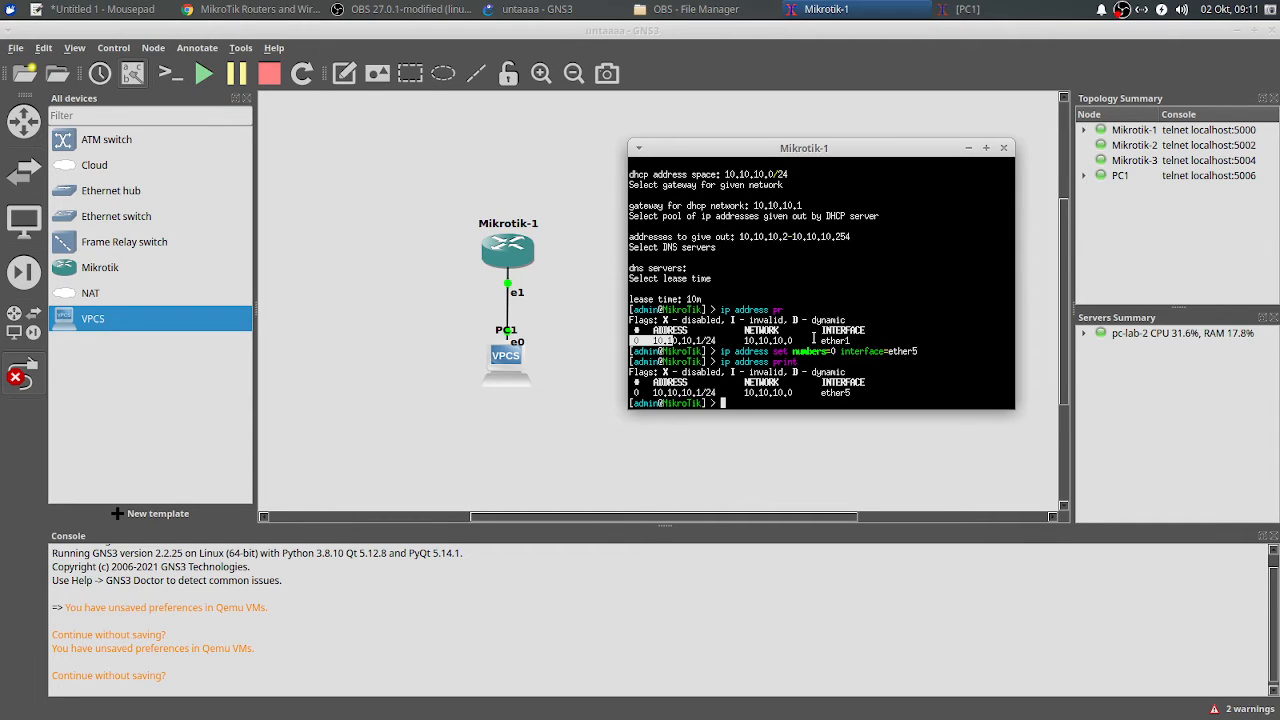
drag(813, 340, 849, 341)
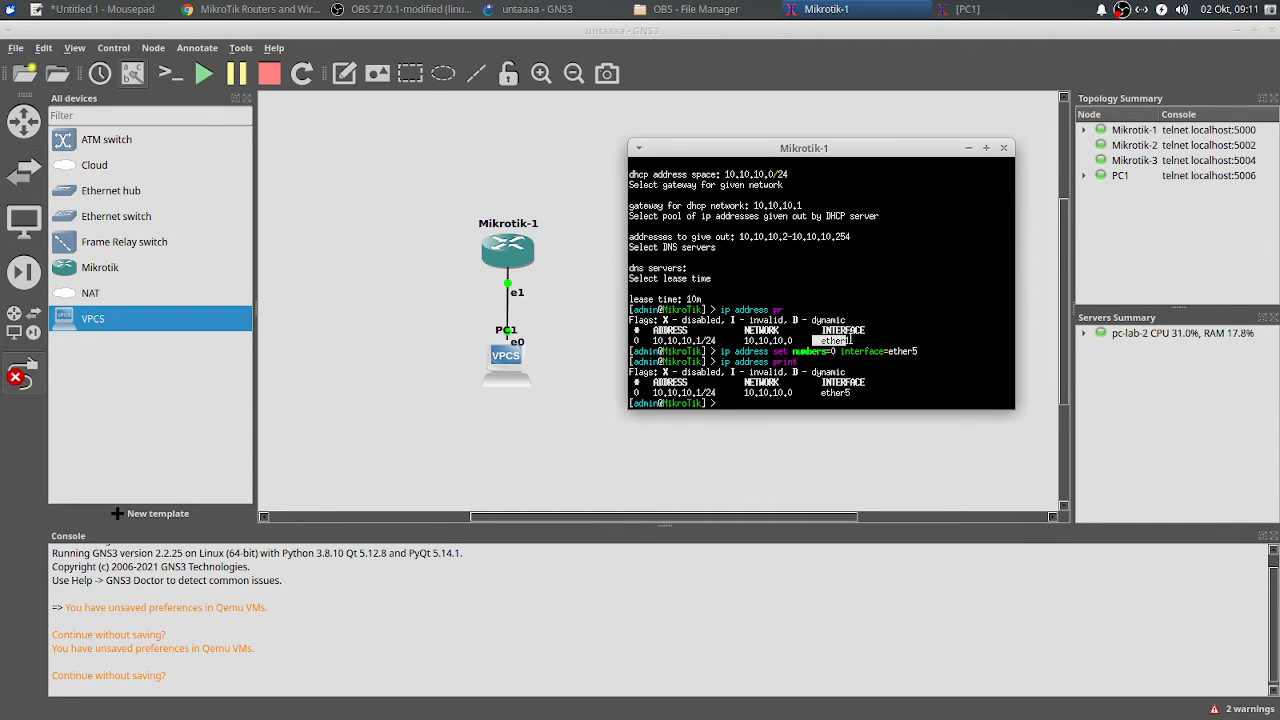
click(766, 404)
Step: List Mikrotik-1's DHCP servers and remove the existing one, number 0
text(ip dhcp-ser)
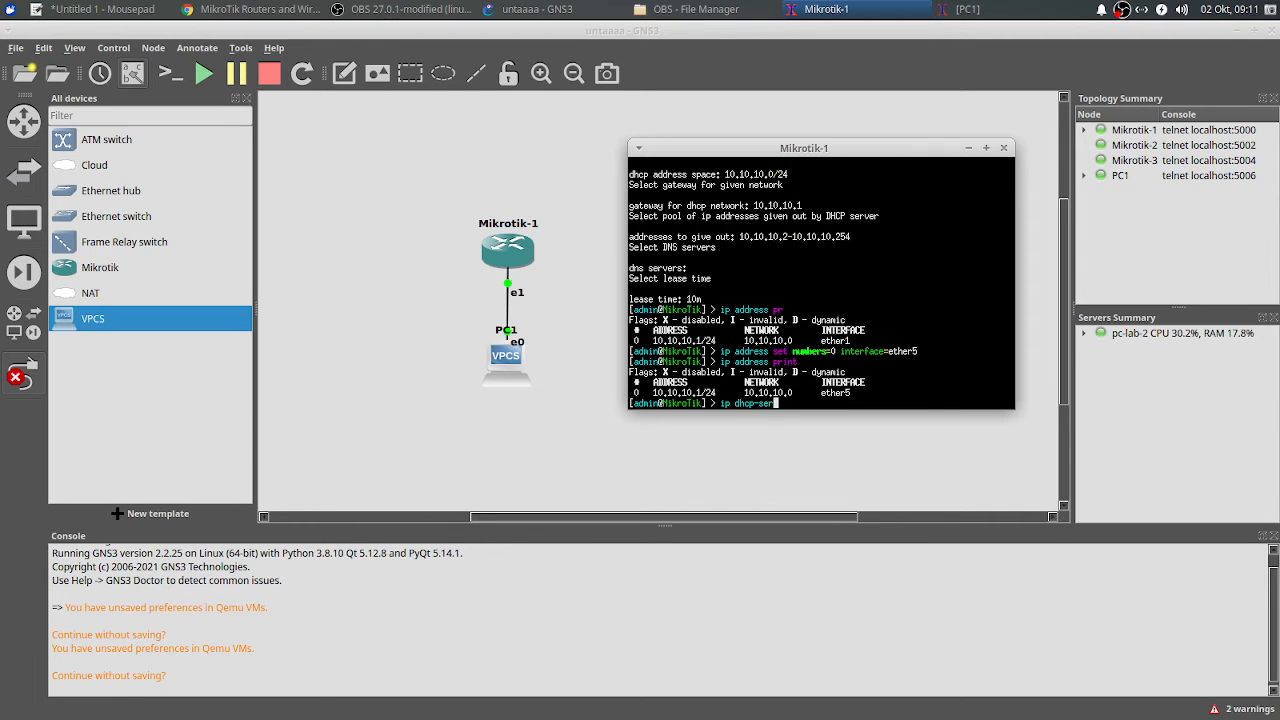
text(ver print)
key(Return)
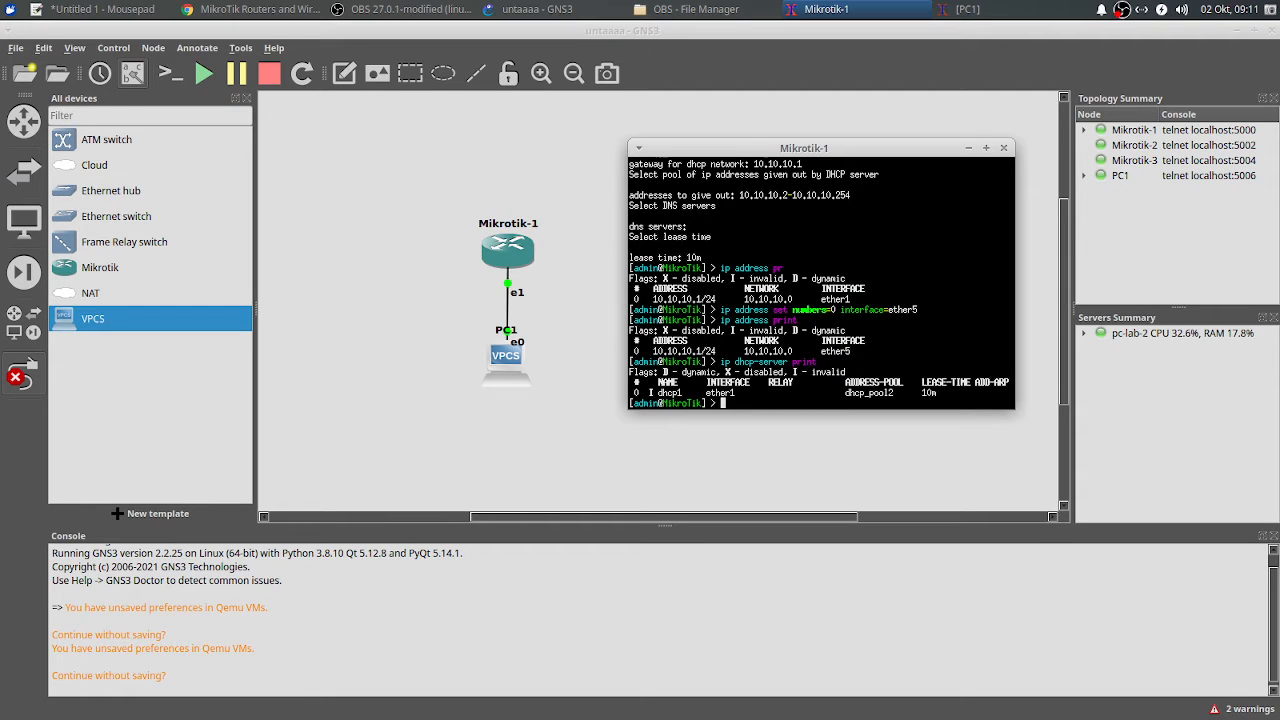
text(ip dhcp-server remove numbers=)
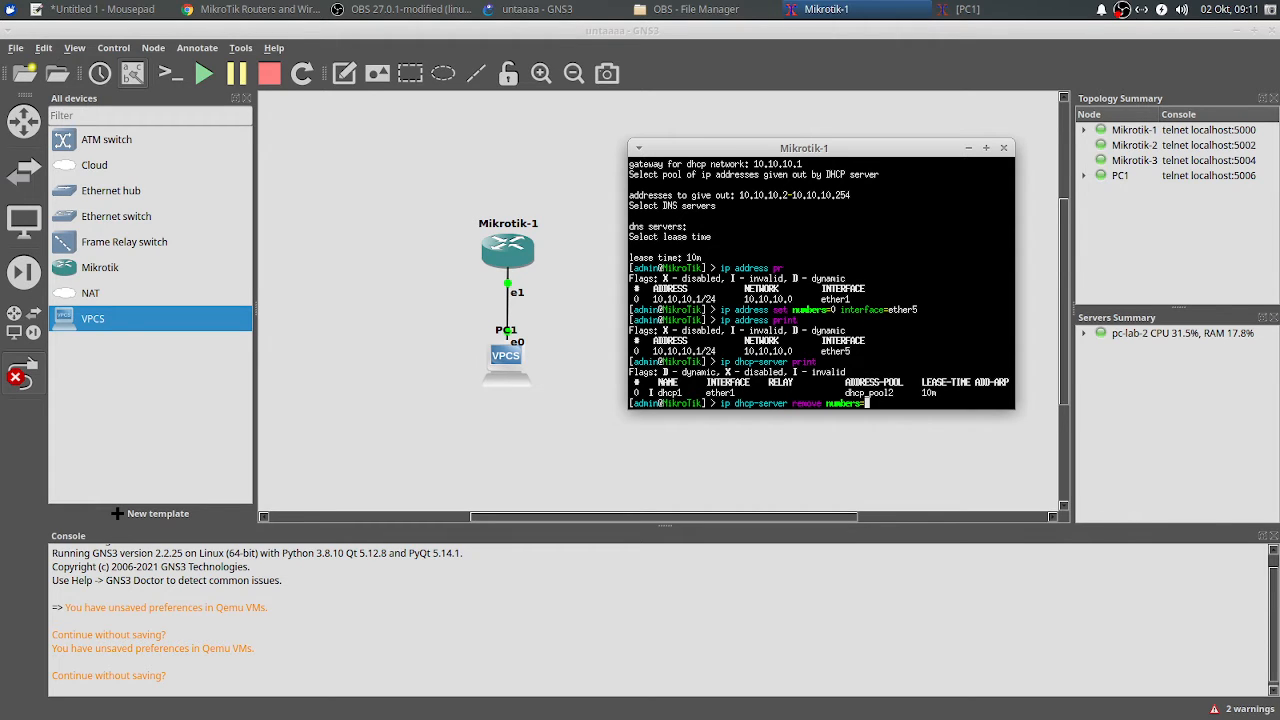
text(0)
key(Return)
Step: Run 'ip dhcp-server setup' on ether5, accepting the default answers
text(i)
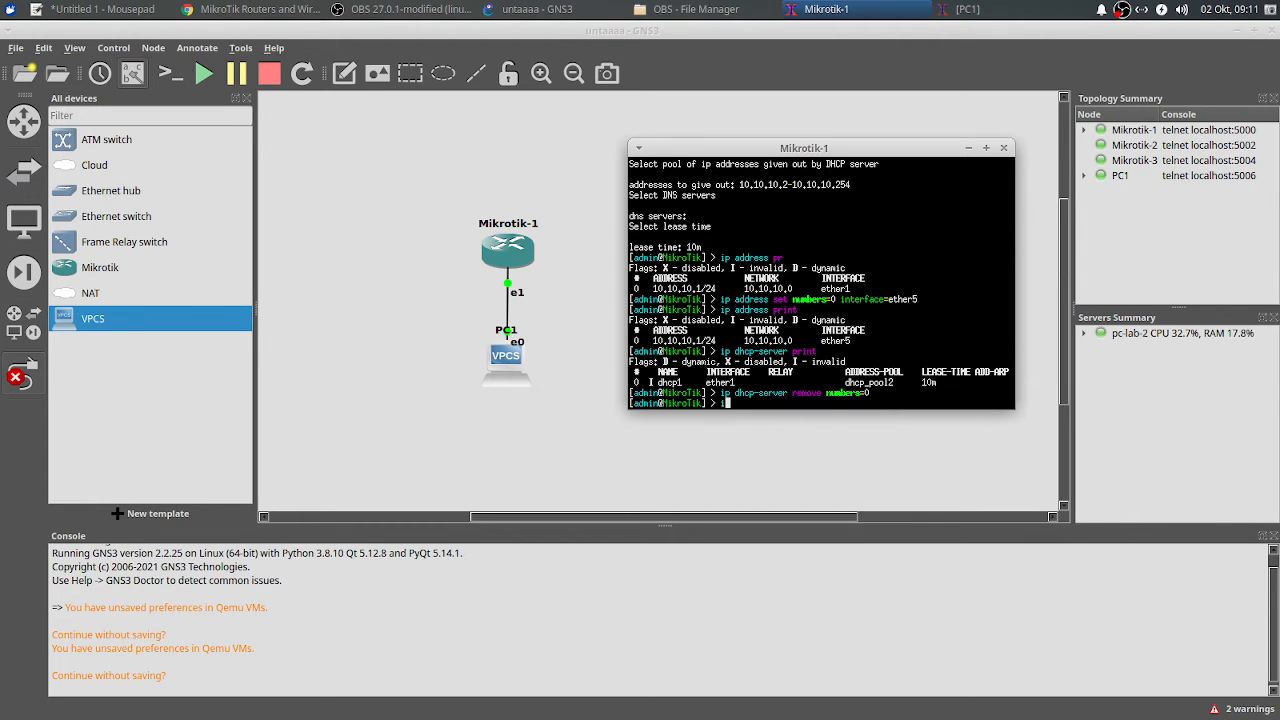
text(p dhcp-server setup)
key(Return)
text(ether)
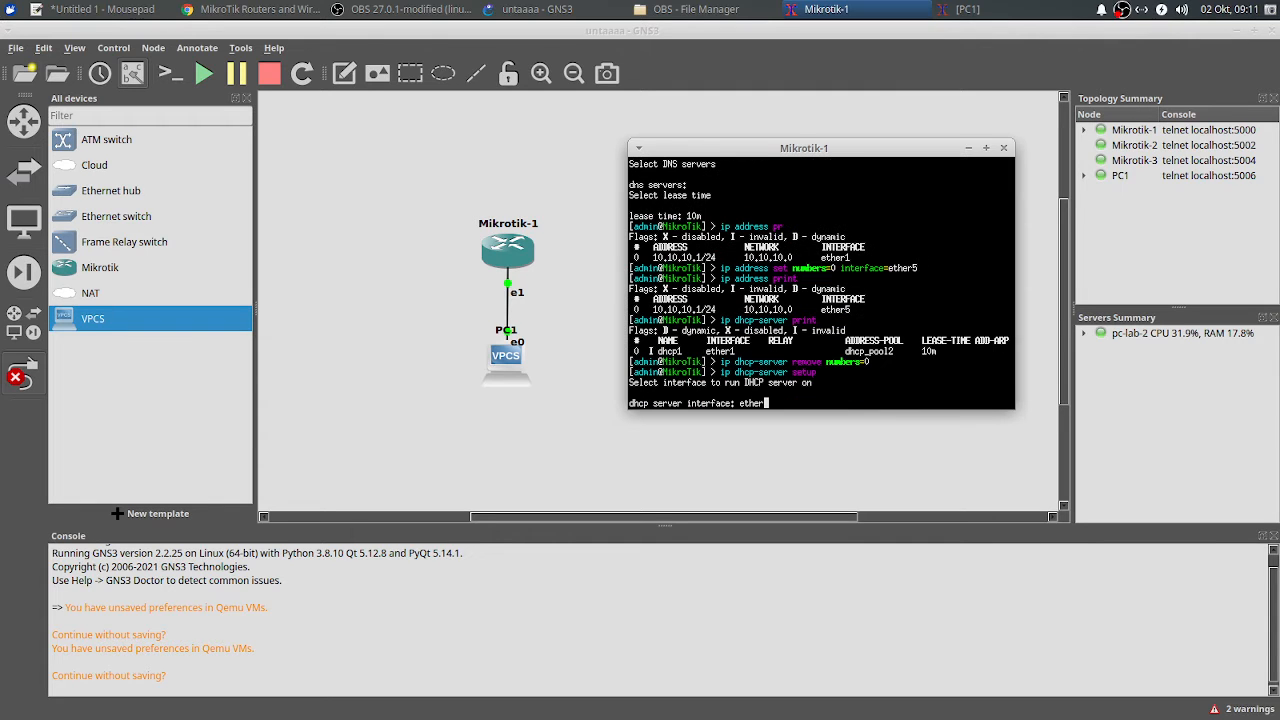
text(5)
key(Return)
key(Return)
key(Return)
key(Return)
key(Return)
key(Return)
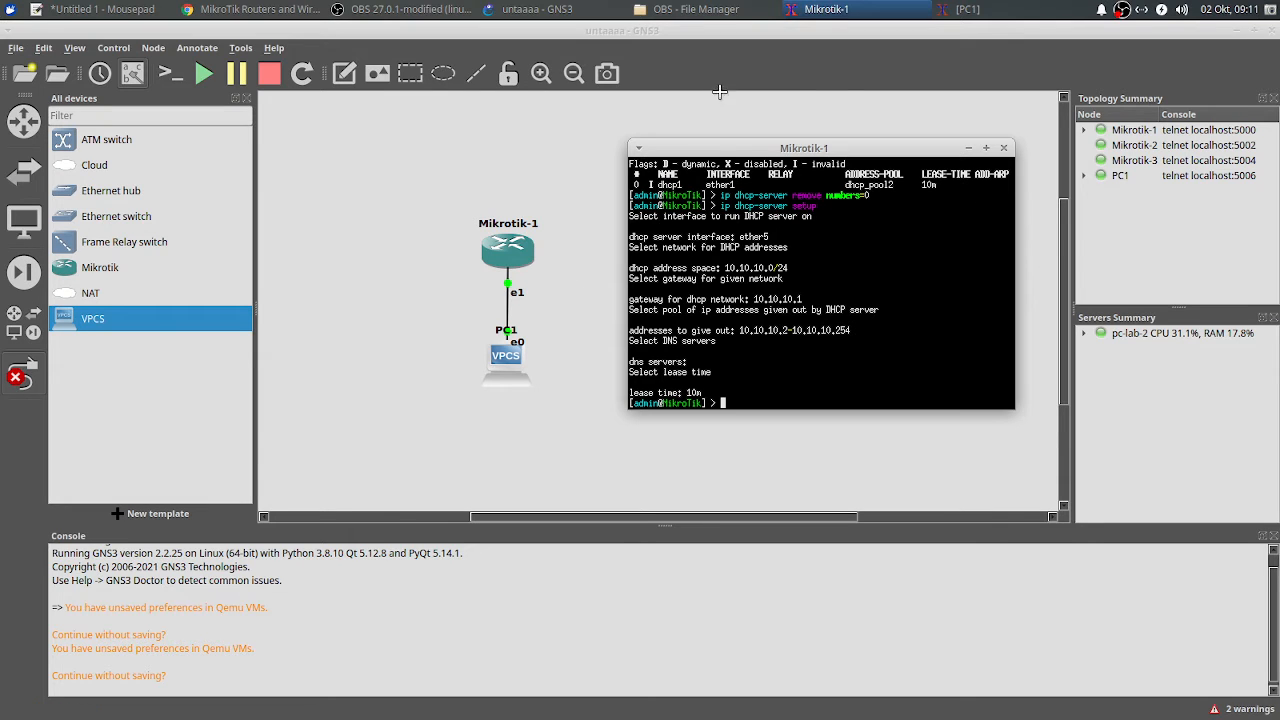
Step: Run 'ip dhcp' on PC1, obtaining 10.10.10.254/24 with gateway 10.10.10.1
click(965, 9)
drag(609, 268, 840, 136)
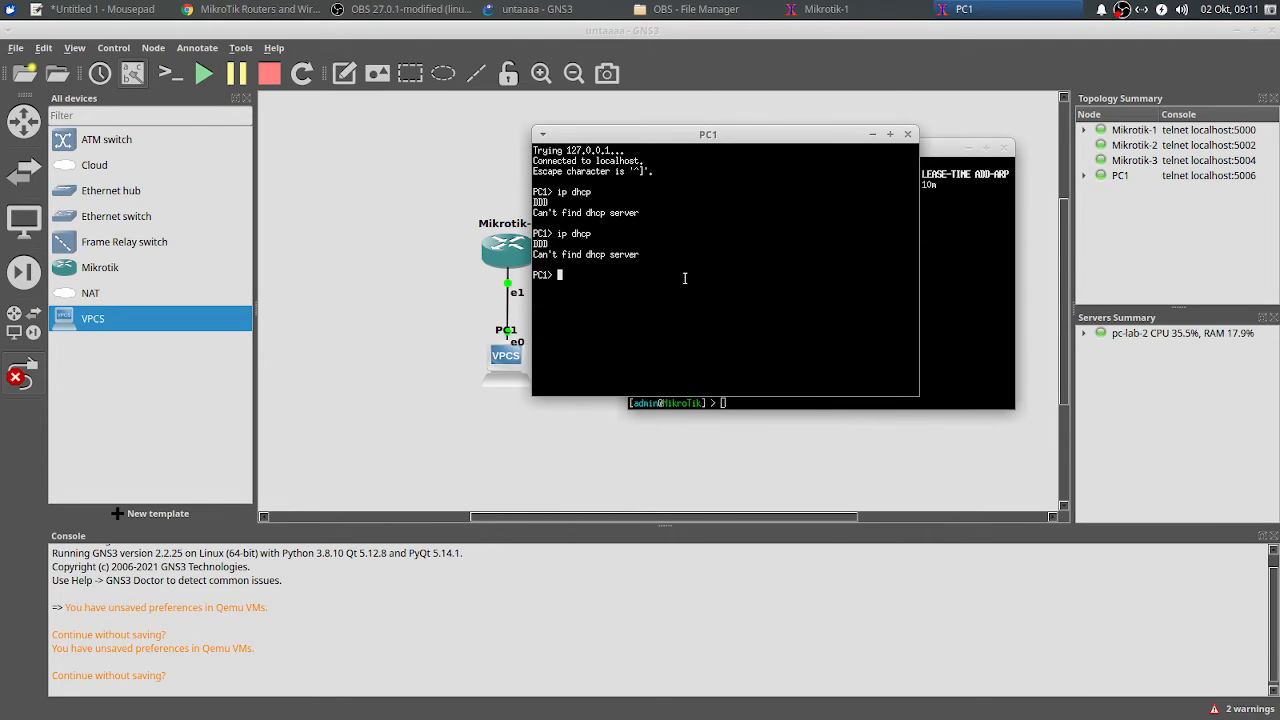
text(ip dhcp)
key(Return)
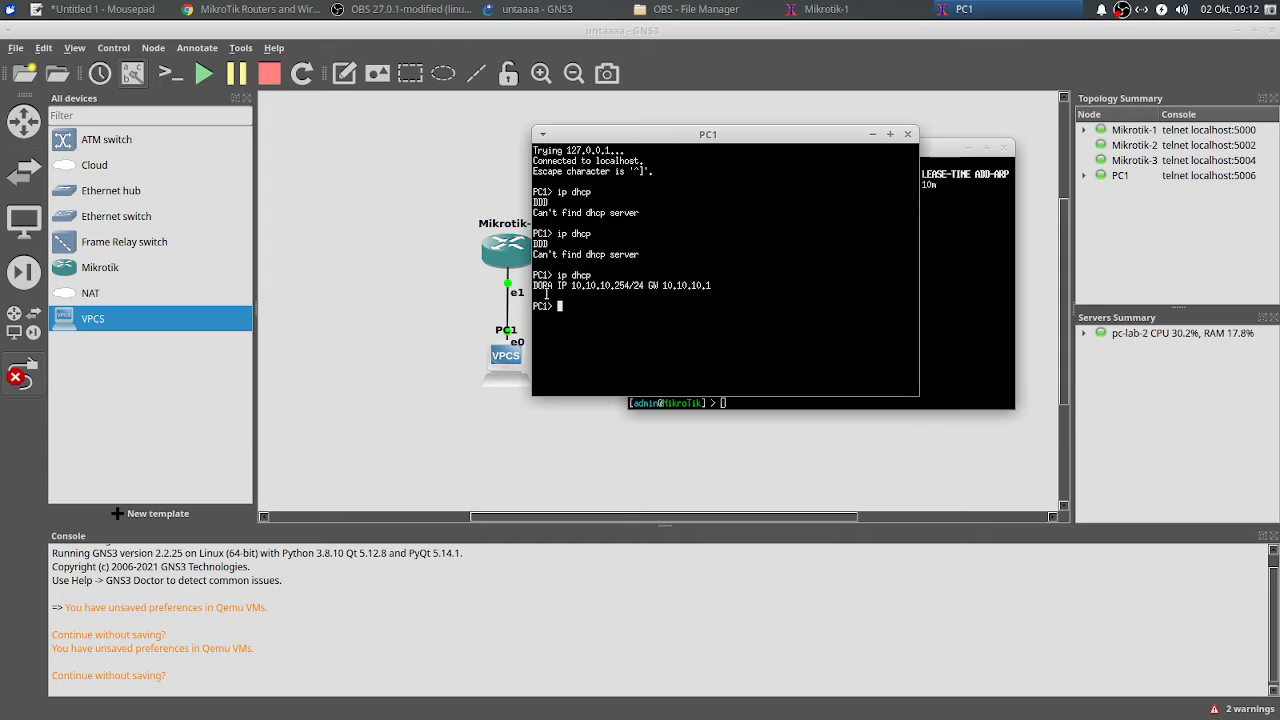
drag(723, 134, 784, 386)
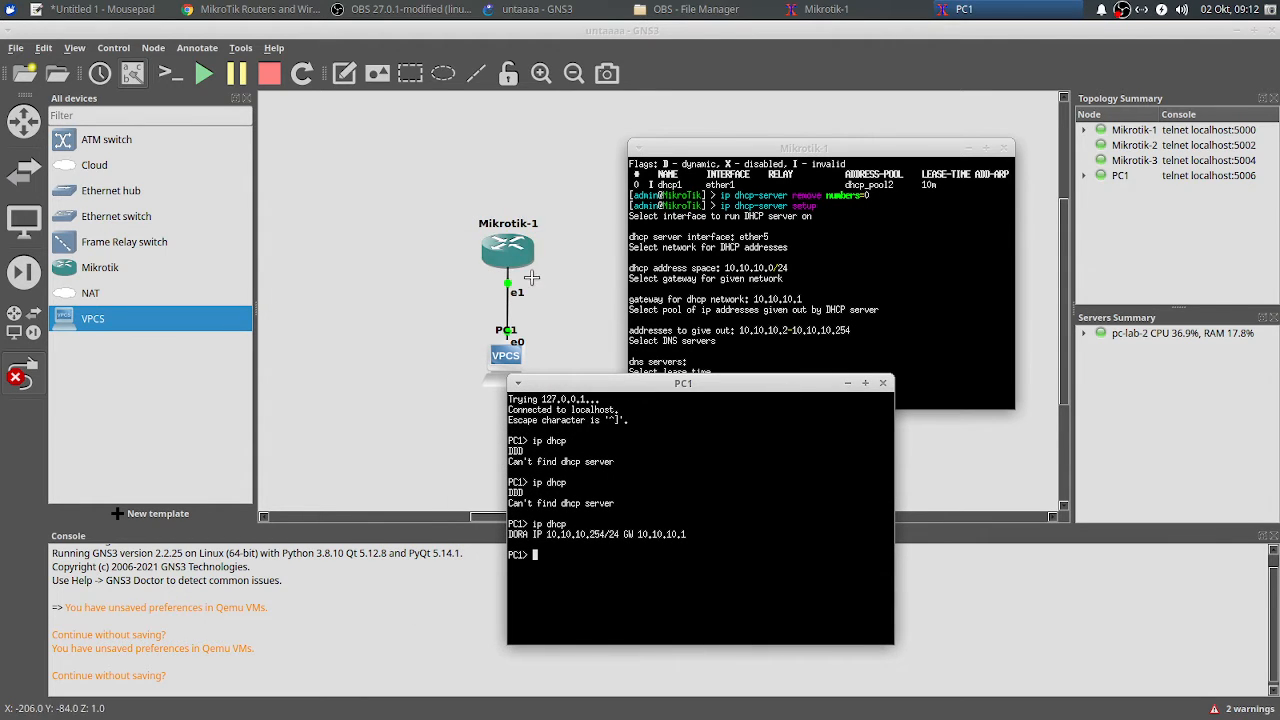
click(343, 377)
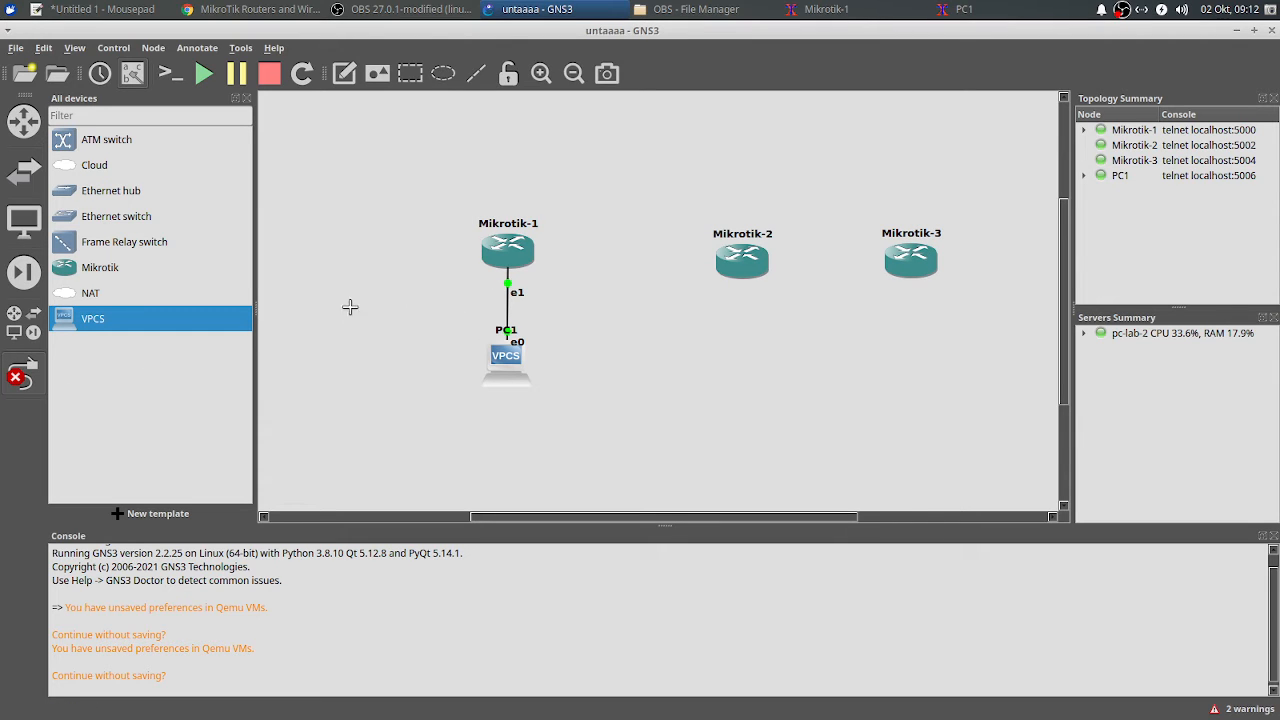
click(866, 8)
scroll(794, 342, up, 6)
scroll(793, 343, down, 6)
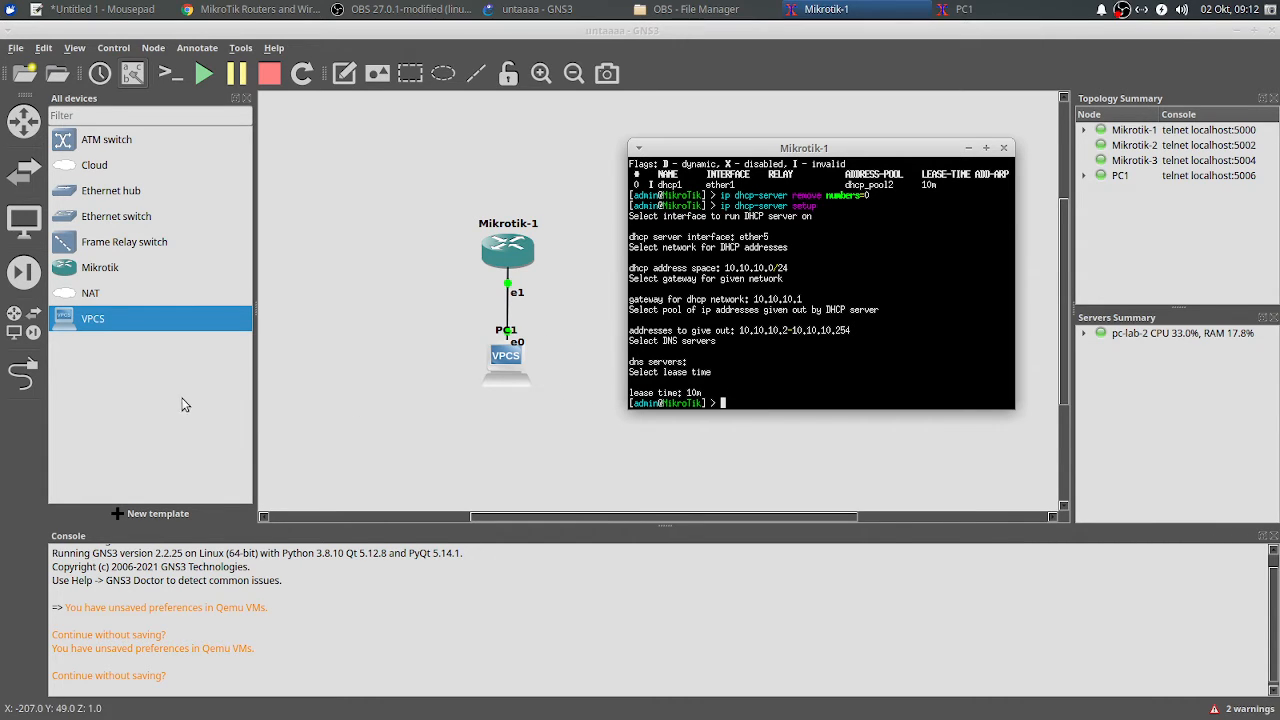
scroll(773, 385, up, 5)
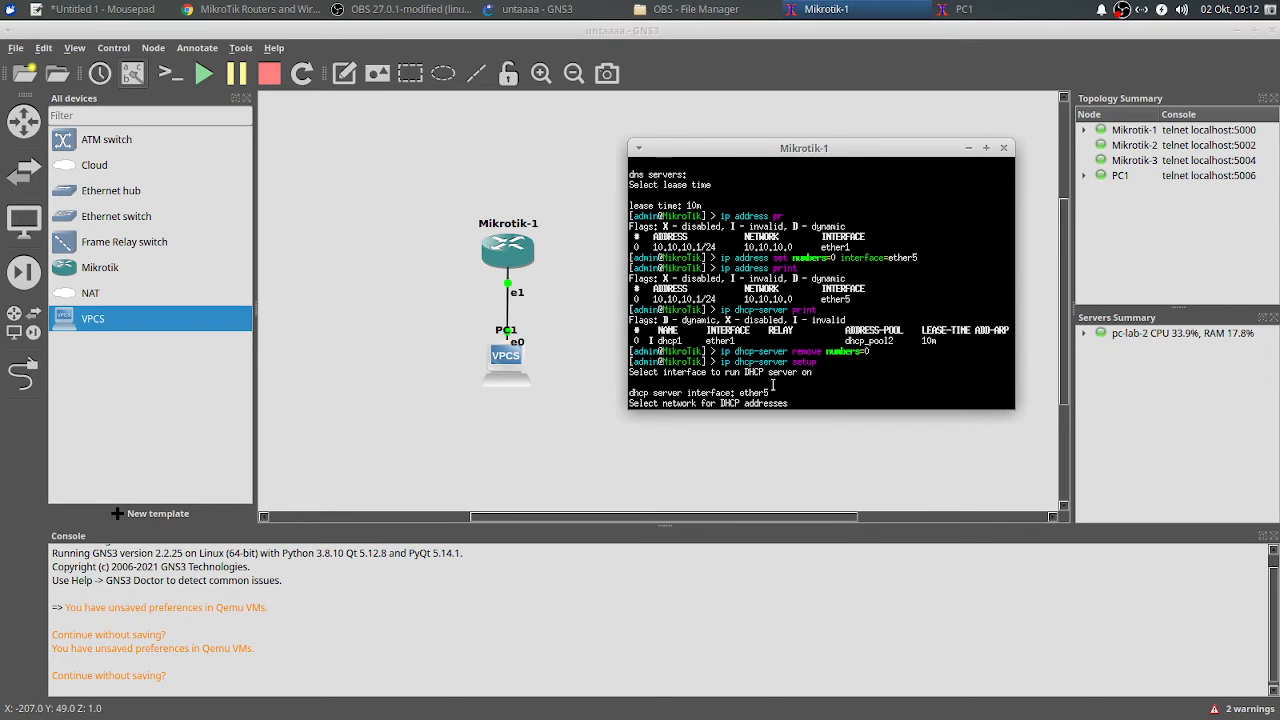
scroll(748, 345, up, 2)
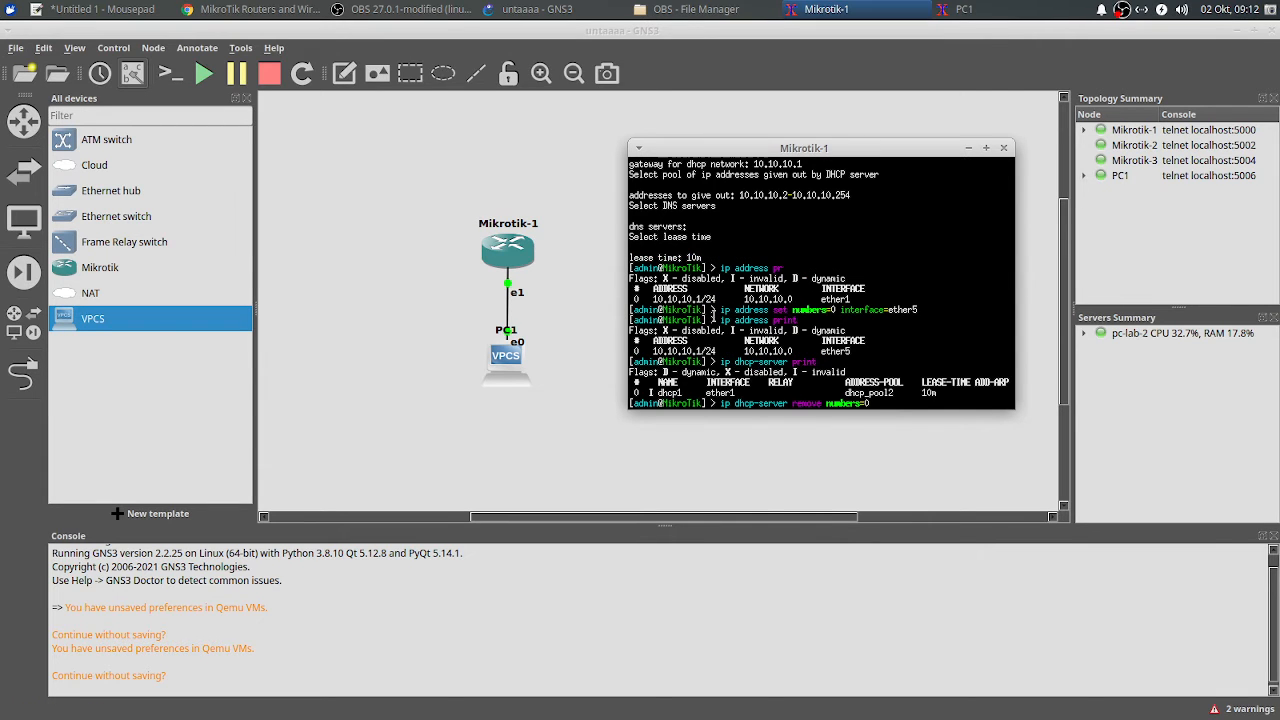
drag(721, 310, 937, 310)
click(530, 310)
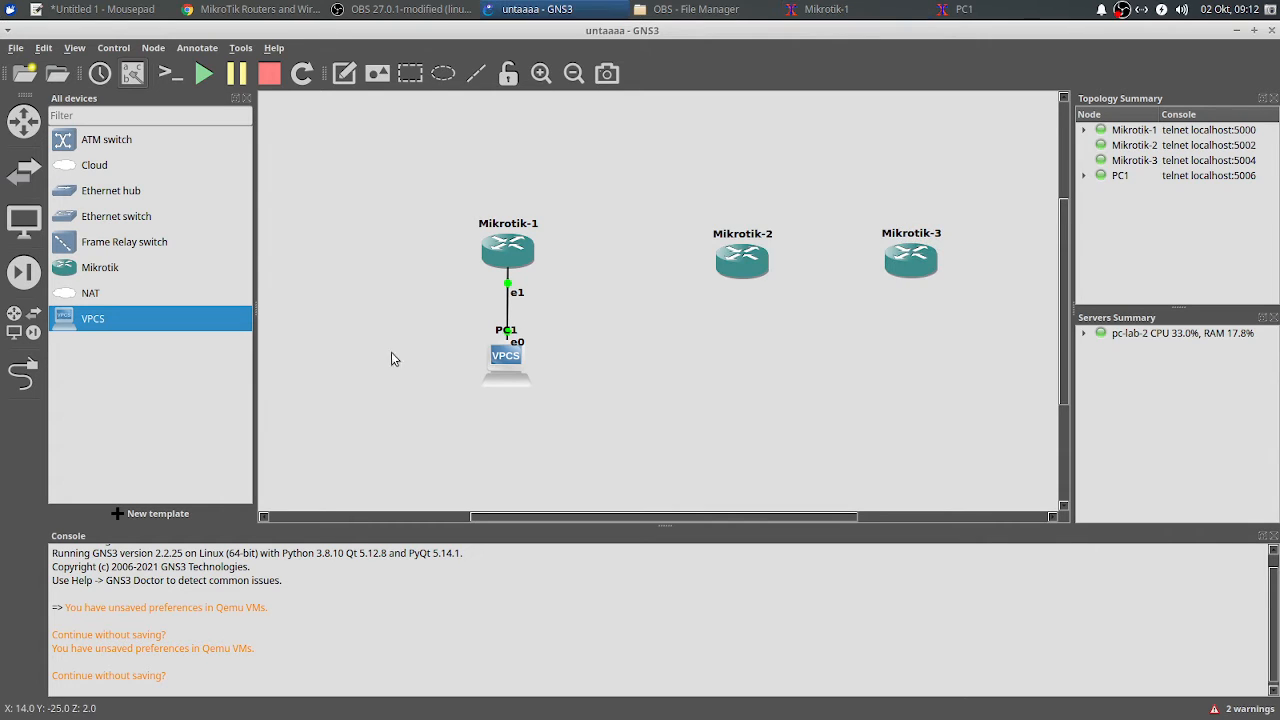
Step: Draw a link from Mikrotik-1's Ethernet2 to Mikrotik-2's Ethernet0
click(24, 387)
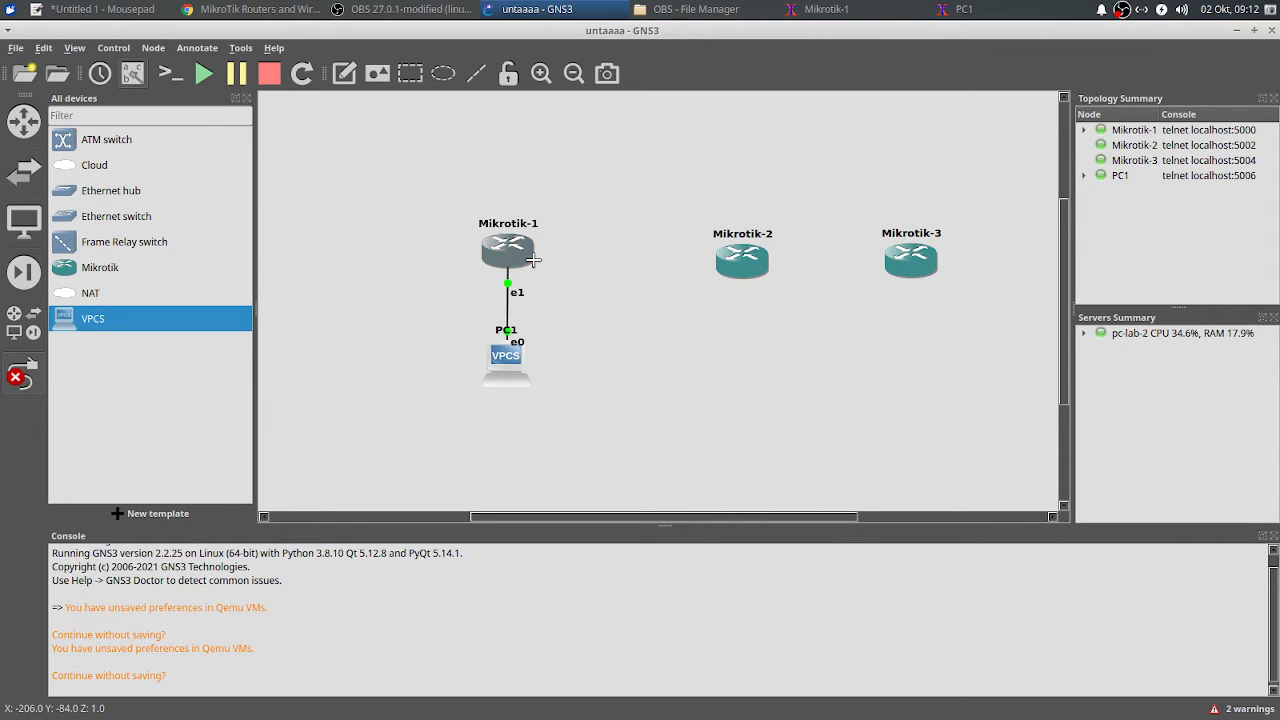
click(530, 258)
click(580, 310)
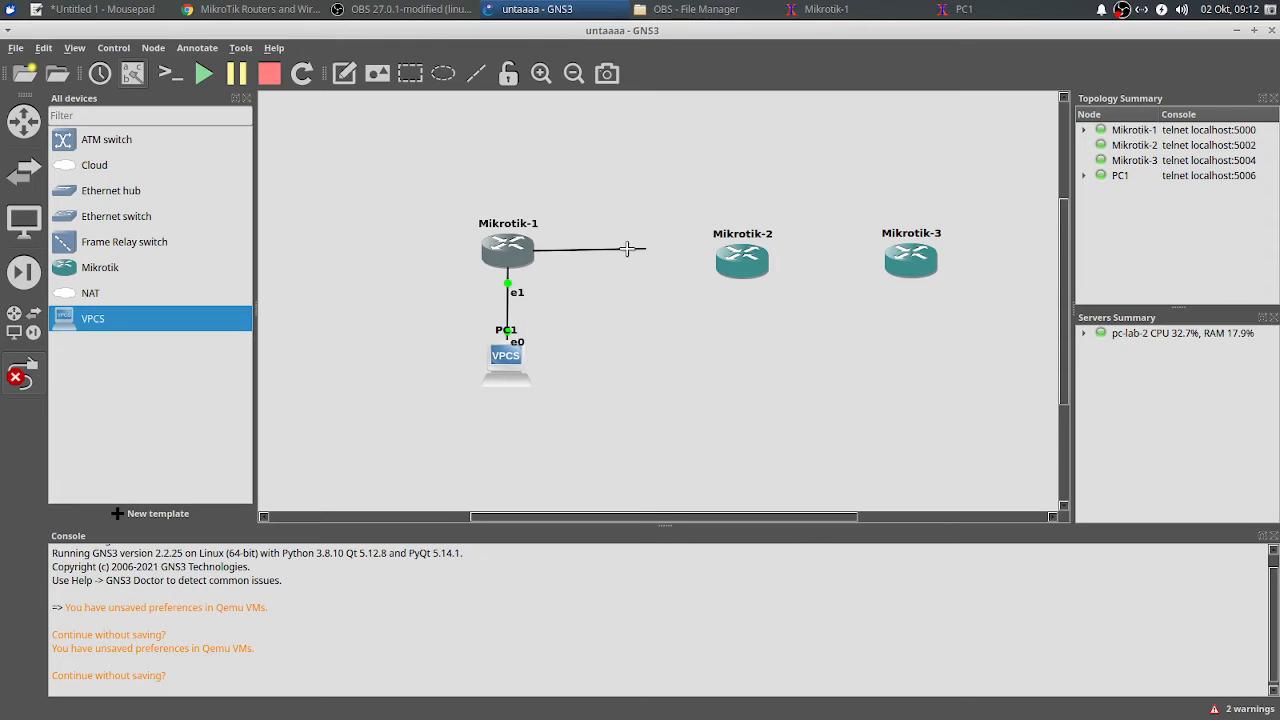
key(Escape)
click(24, 380)
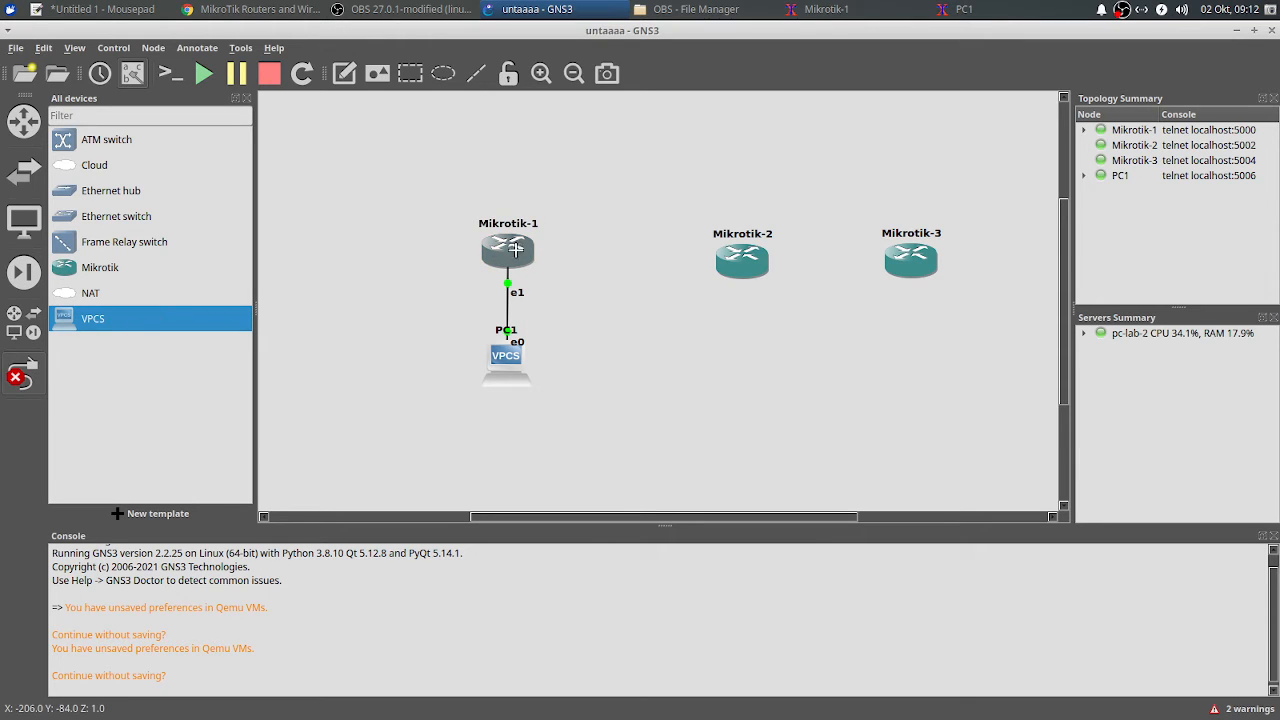
click(522, 252)
click(560, 300)
click(737, 257)
click(765, 272)
key(Escape)
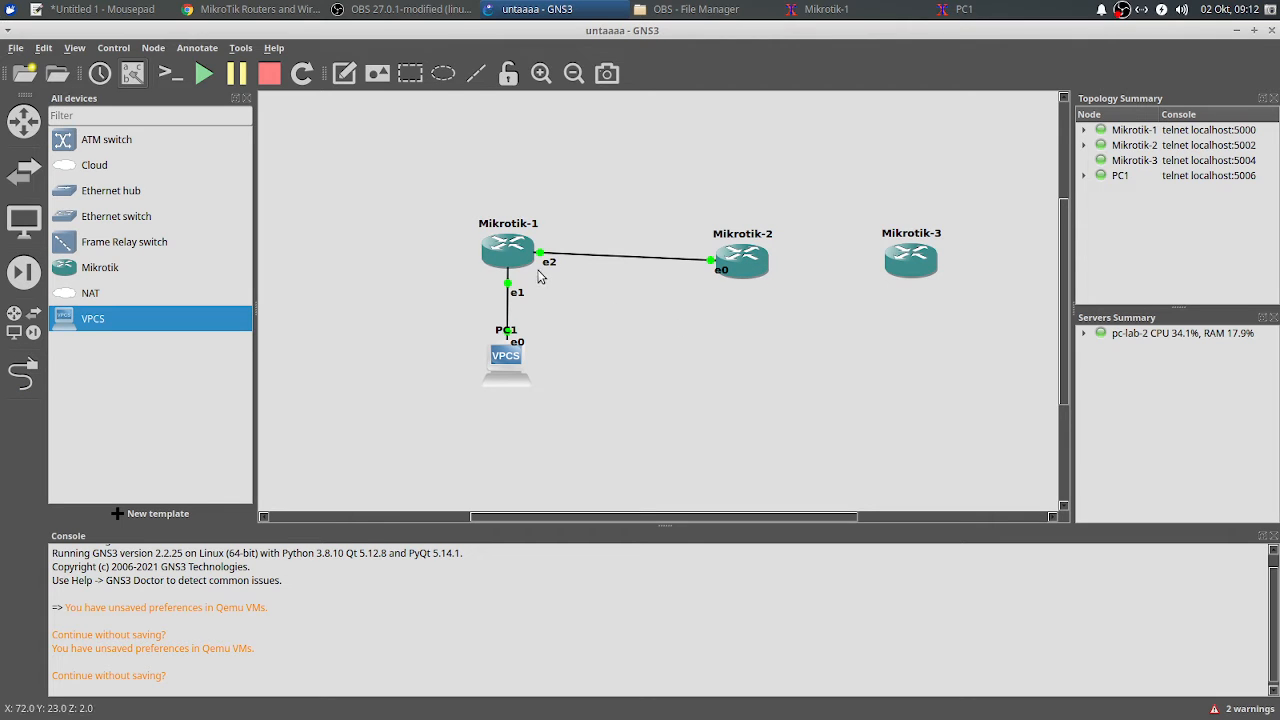
Step: Reposition Mikrotik-2 on the canvas, leaving Mikrotik-1's hostname unchanged
drag(737, 271, 749, 239)
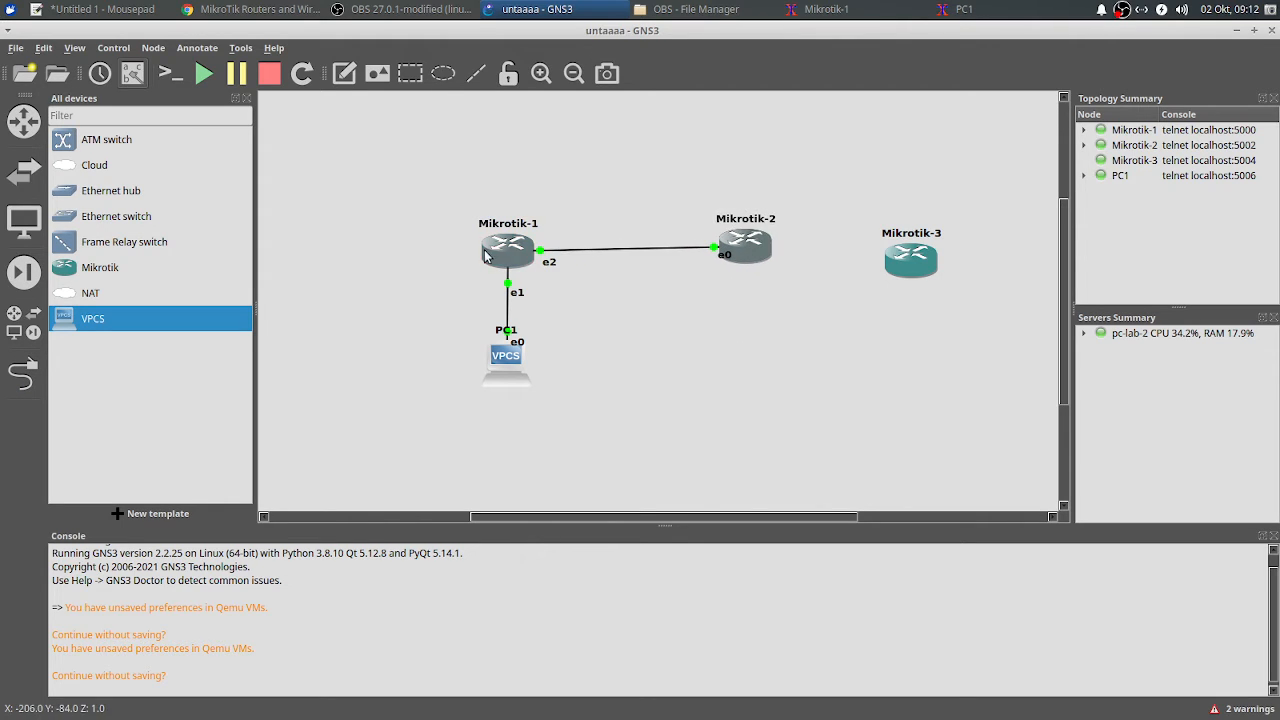
double_click(556, 267)
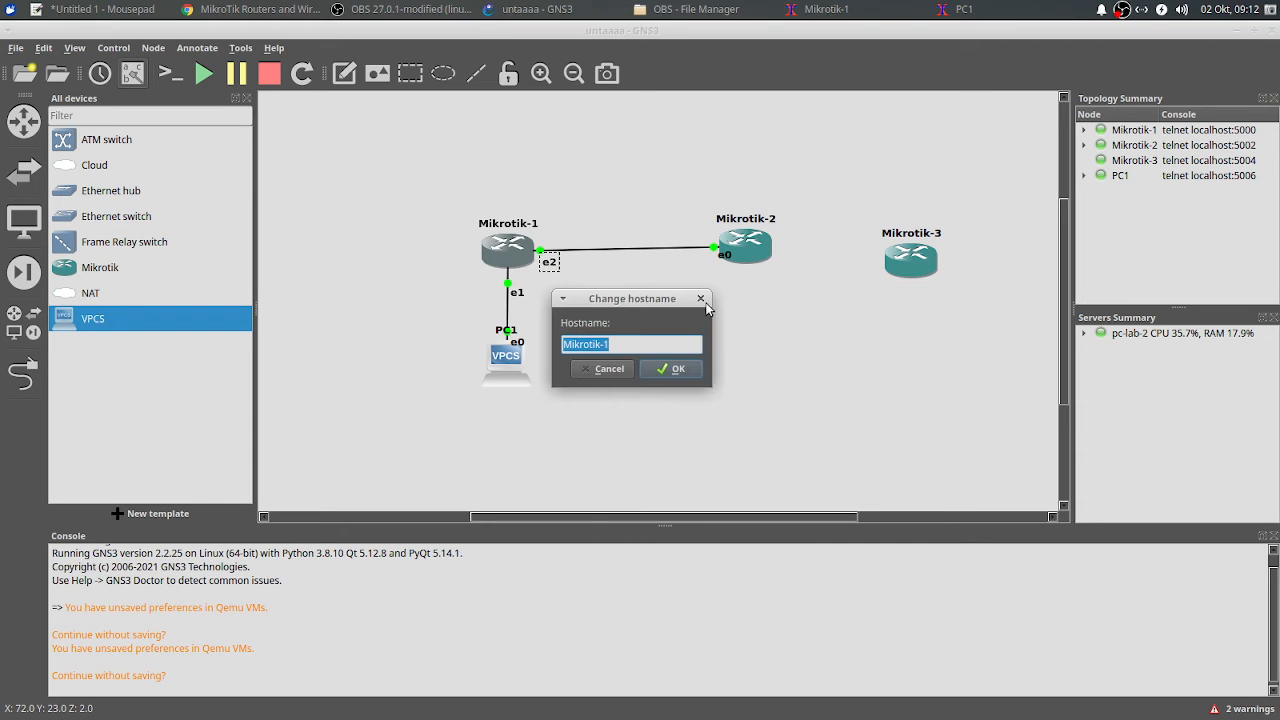
click(702, 299)
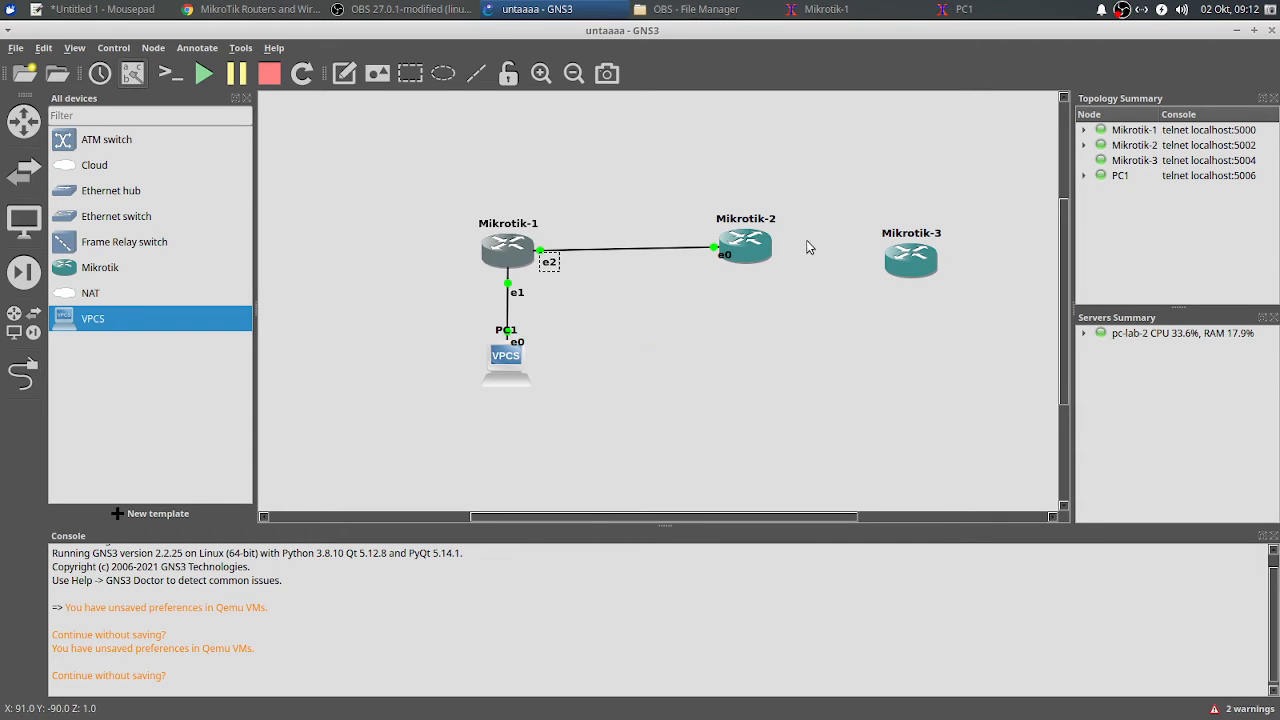
click(762, 250)
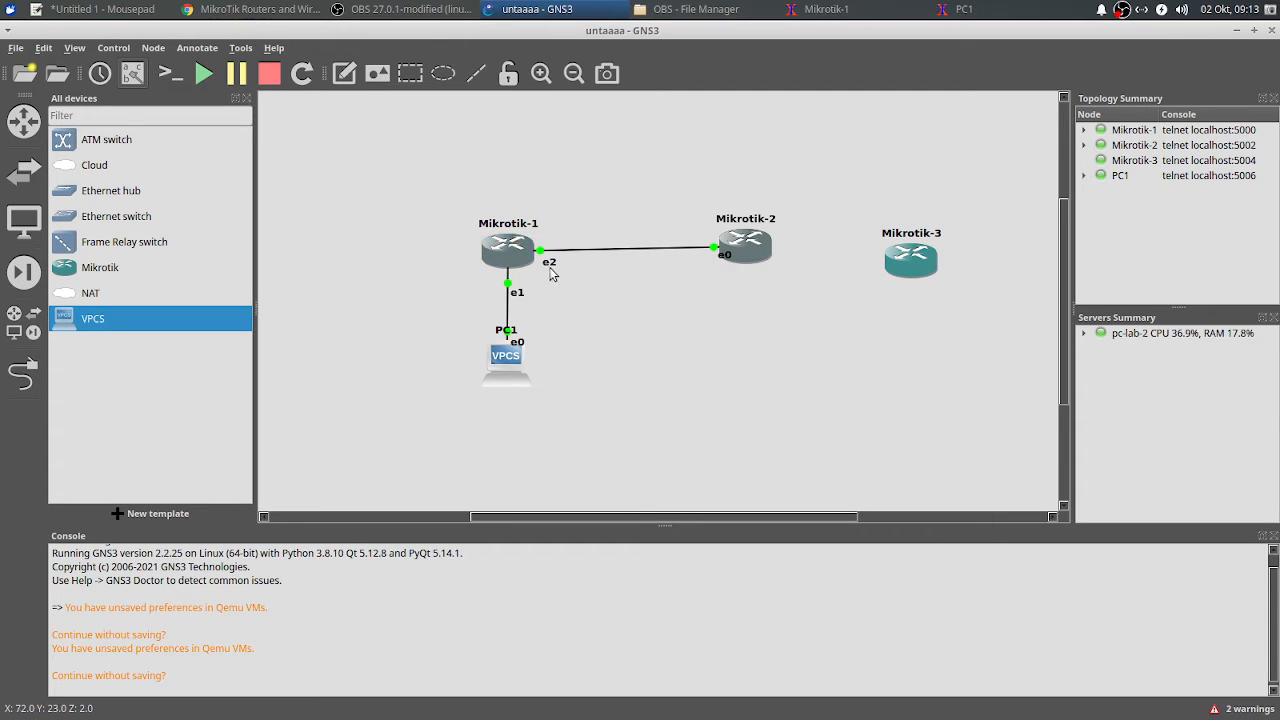
drag(746, 256, 743, 263)
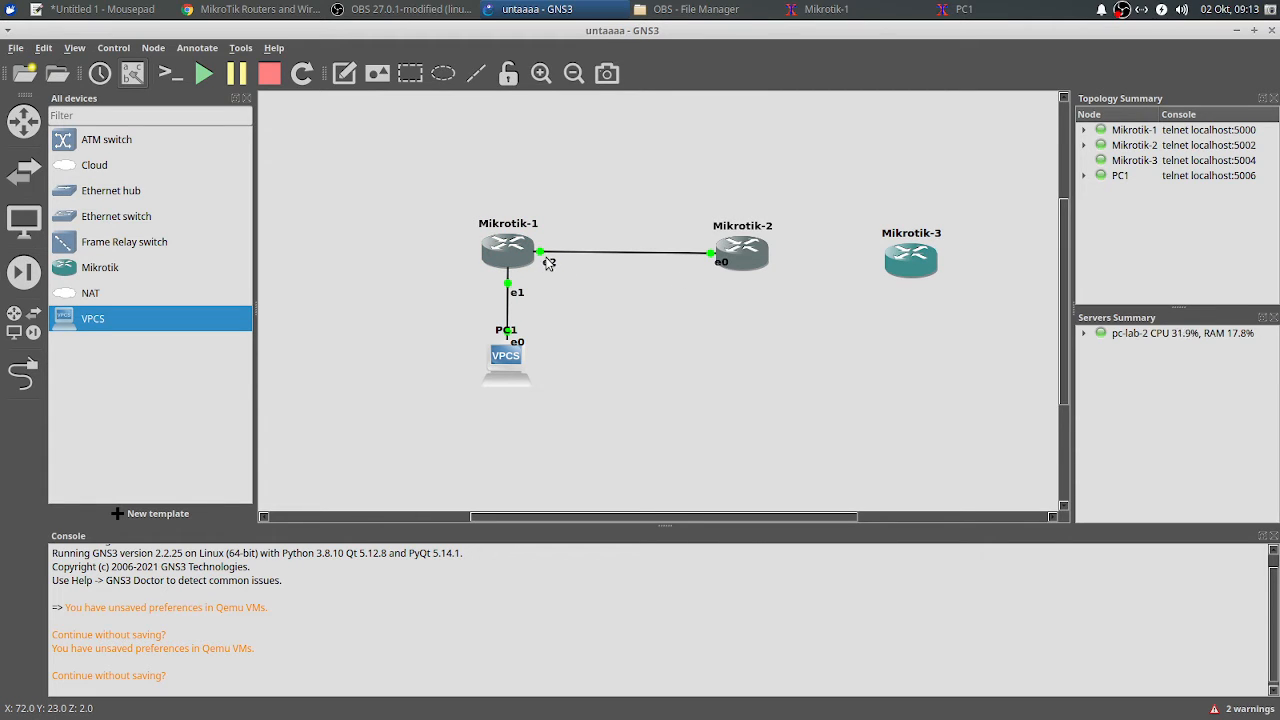
mouse_move(747, 257)
mouse_down()
mouse_move(655, 228)
mouse_move(710, 265)
mouse_move(724, 248)
mouse_up()
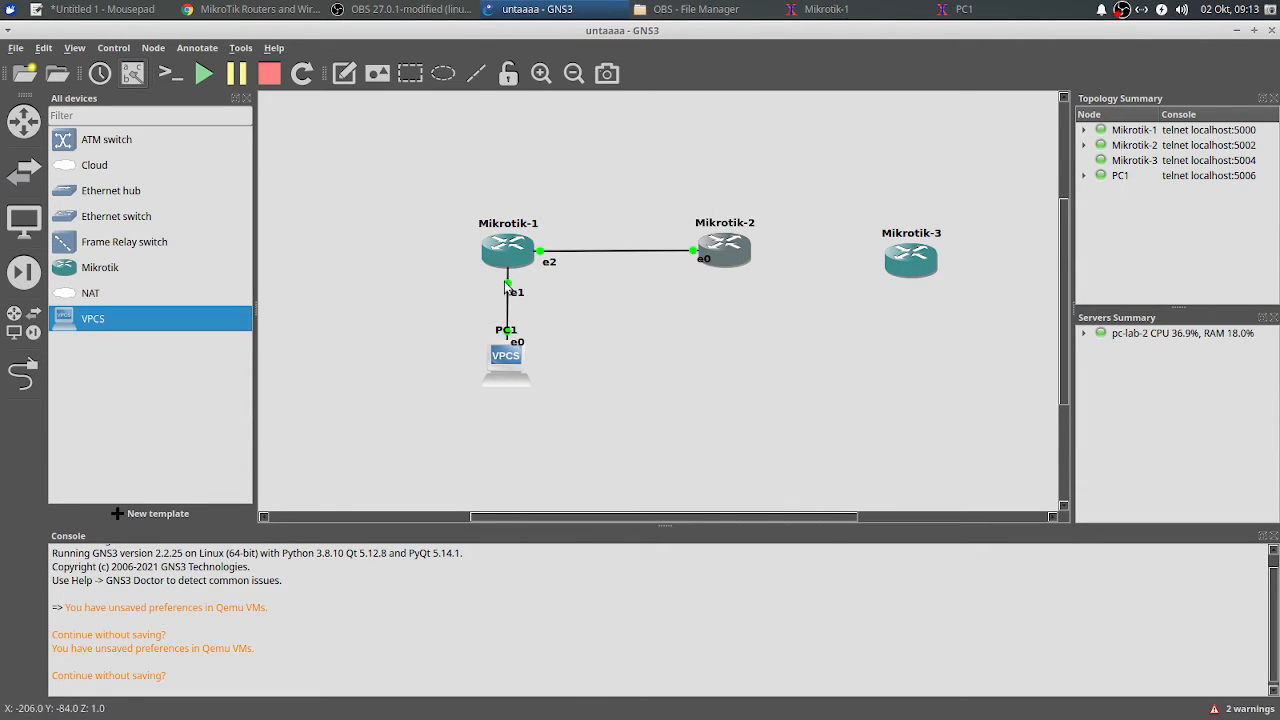
Step: Turn off the link tool and bring Mikrotik-1's console back to the front
click(22, 374)
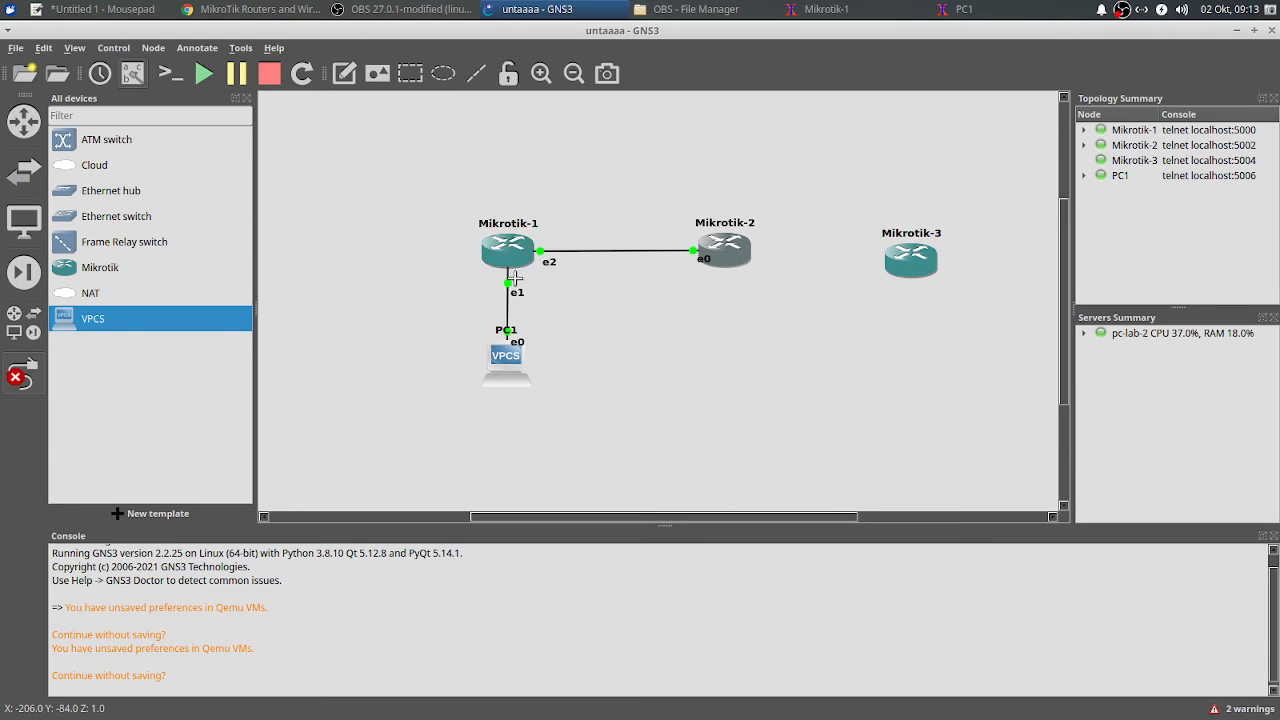
key(Escape)
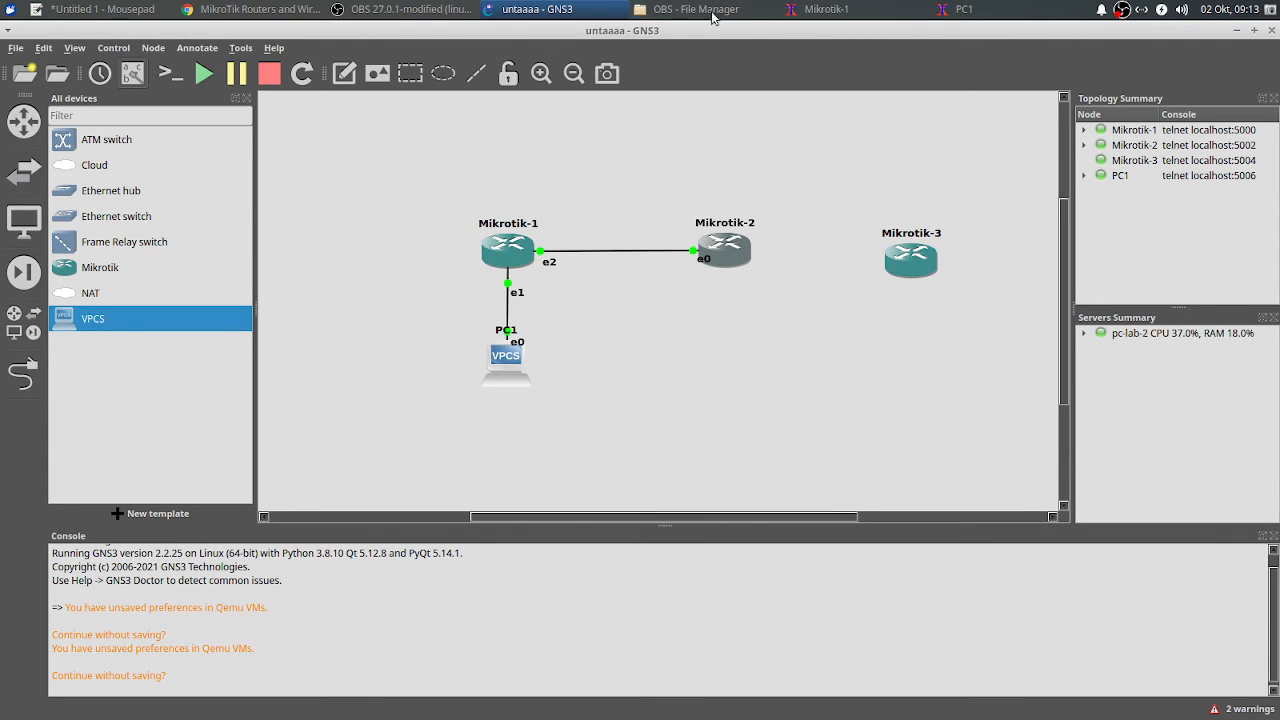
click(825, 9)
scroll(884, 314, up, 5)
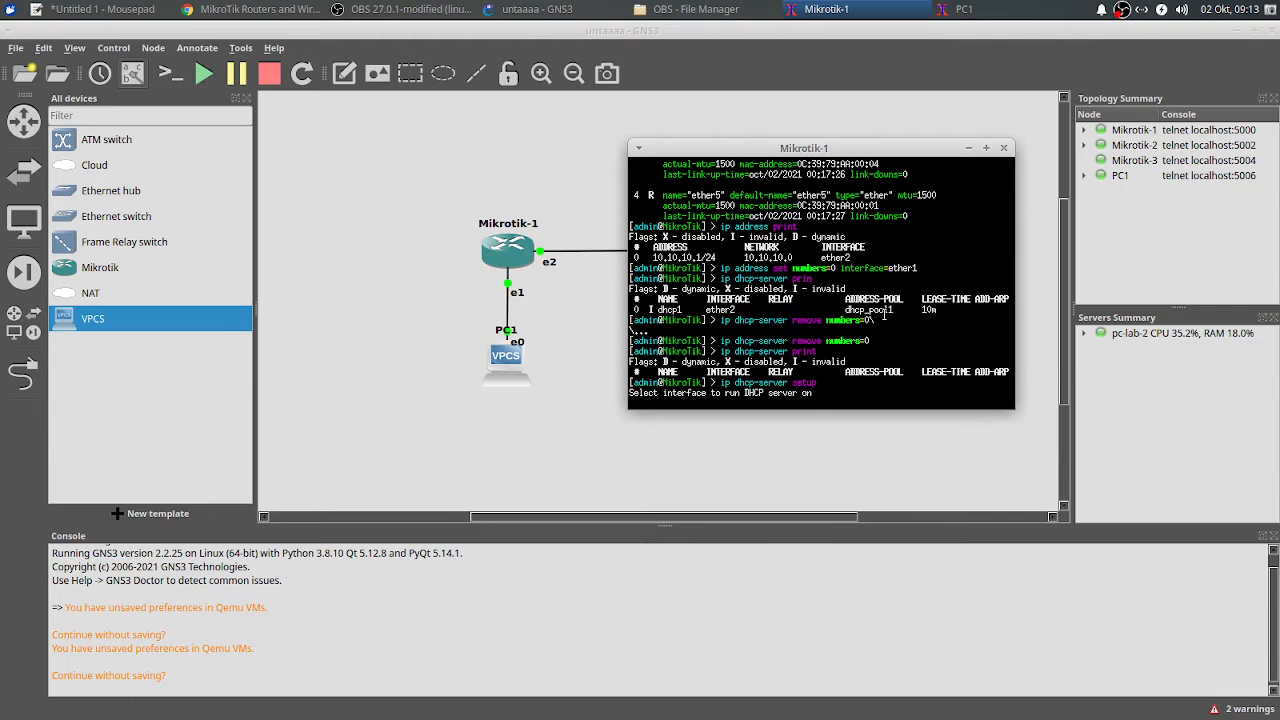
scroll(876, 312, down, 2)
click(562, 331)
click(963, 9)
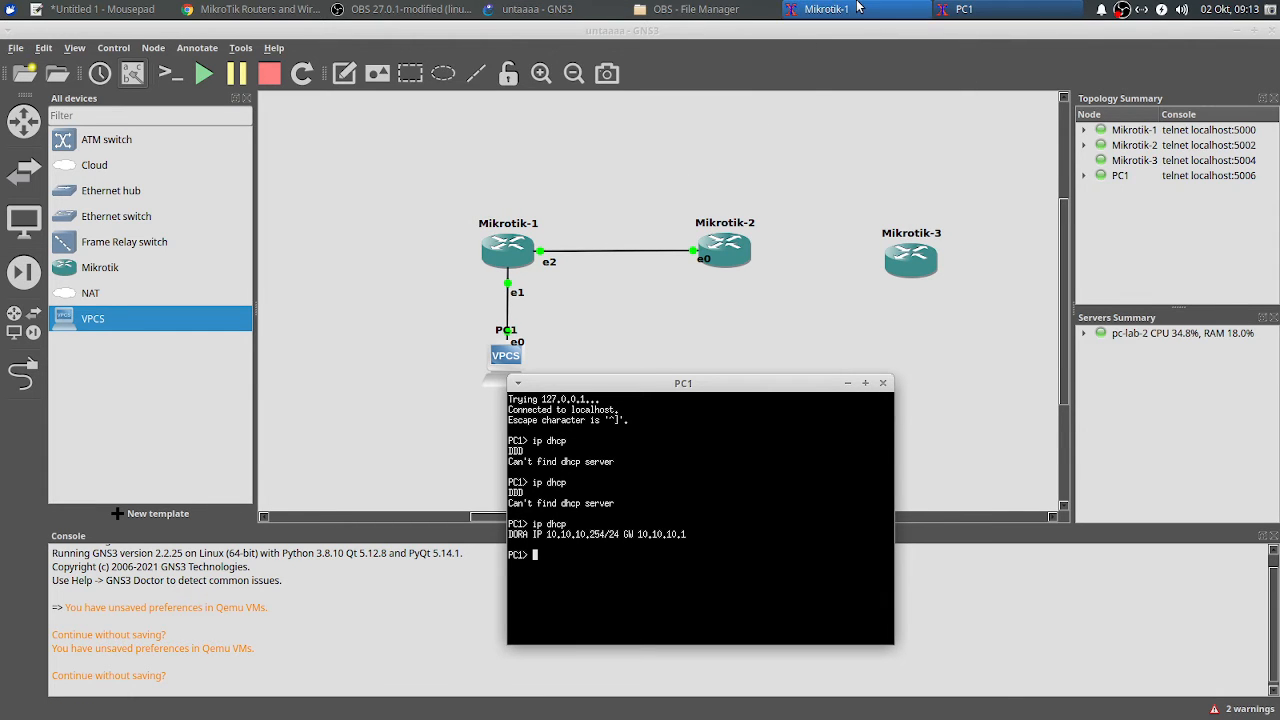
click(825, 9)
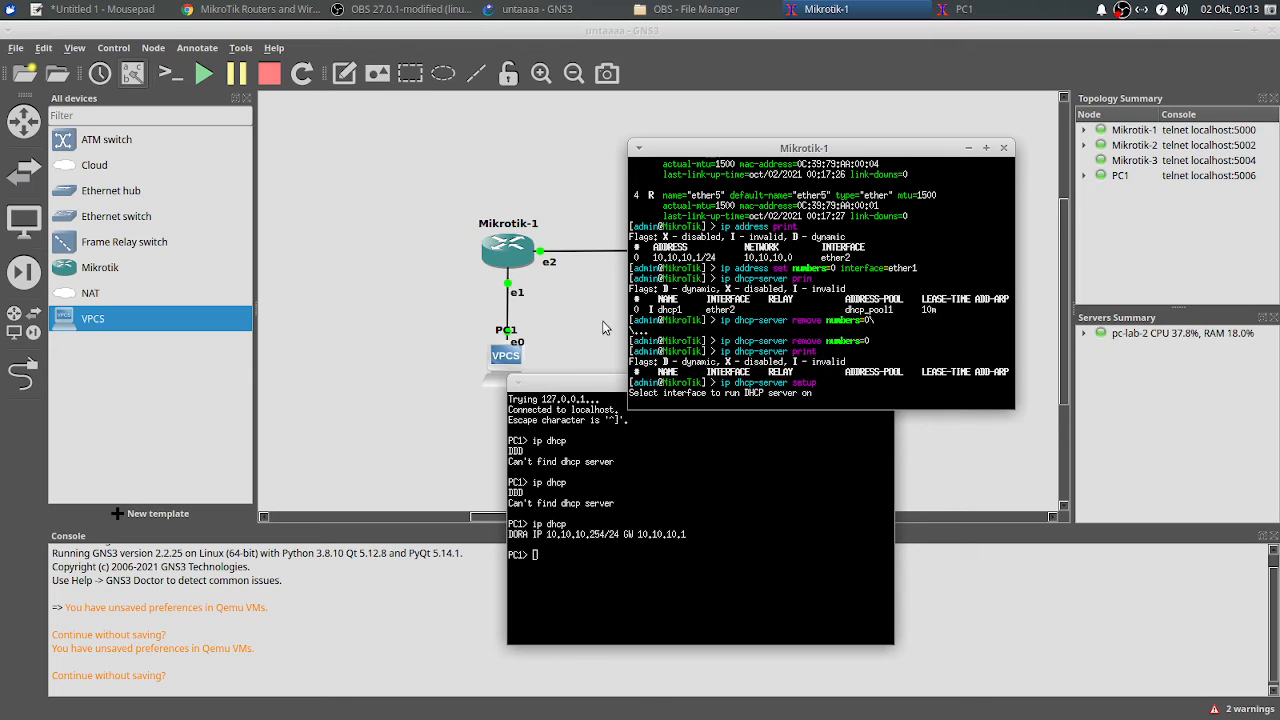
Step: Accept the remaining DHCP setup defaults, including the 10-minute lease, and minimize PC1's console
key(Return)
key(Return)
key(Return)
key(Return)
key(Return)
key(Return)
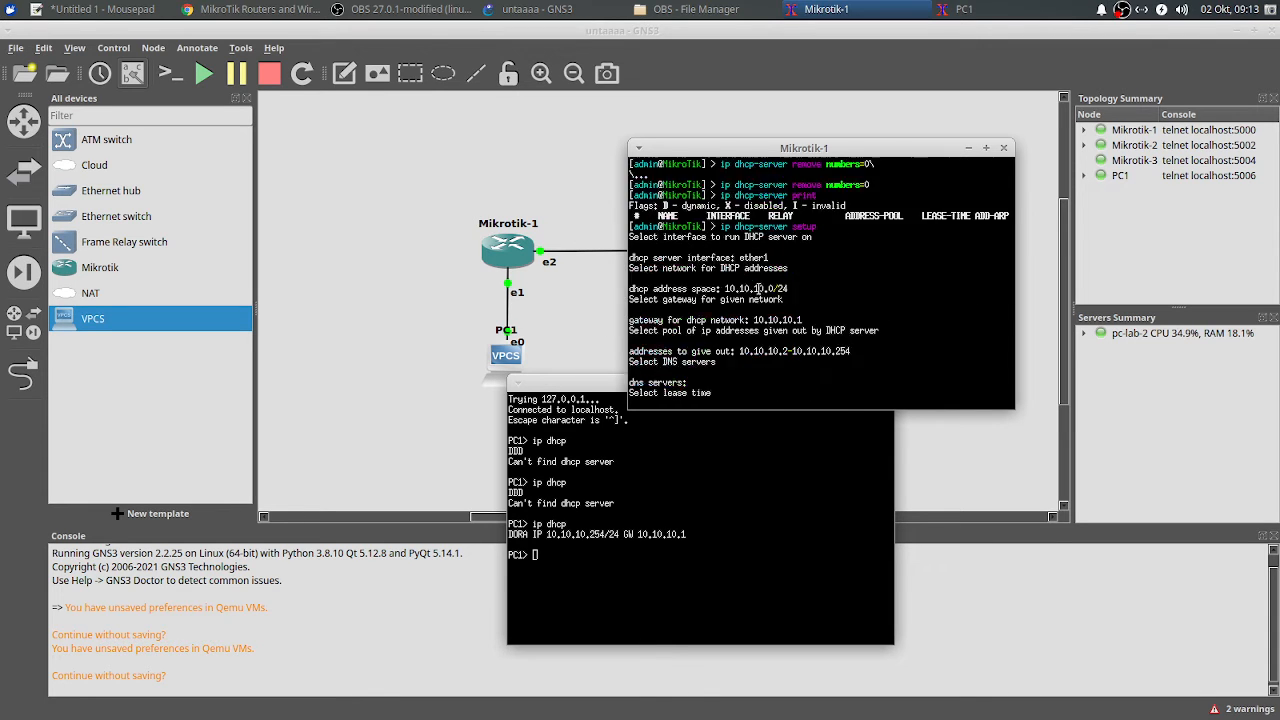
scroll(770, 288, up, 3)
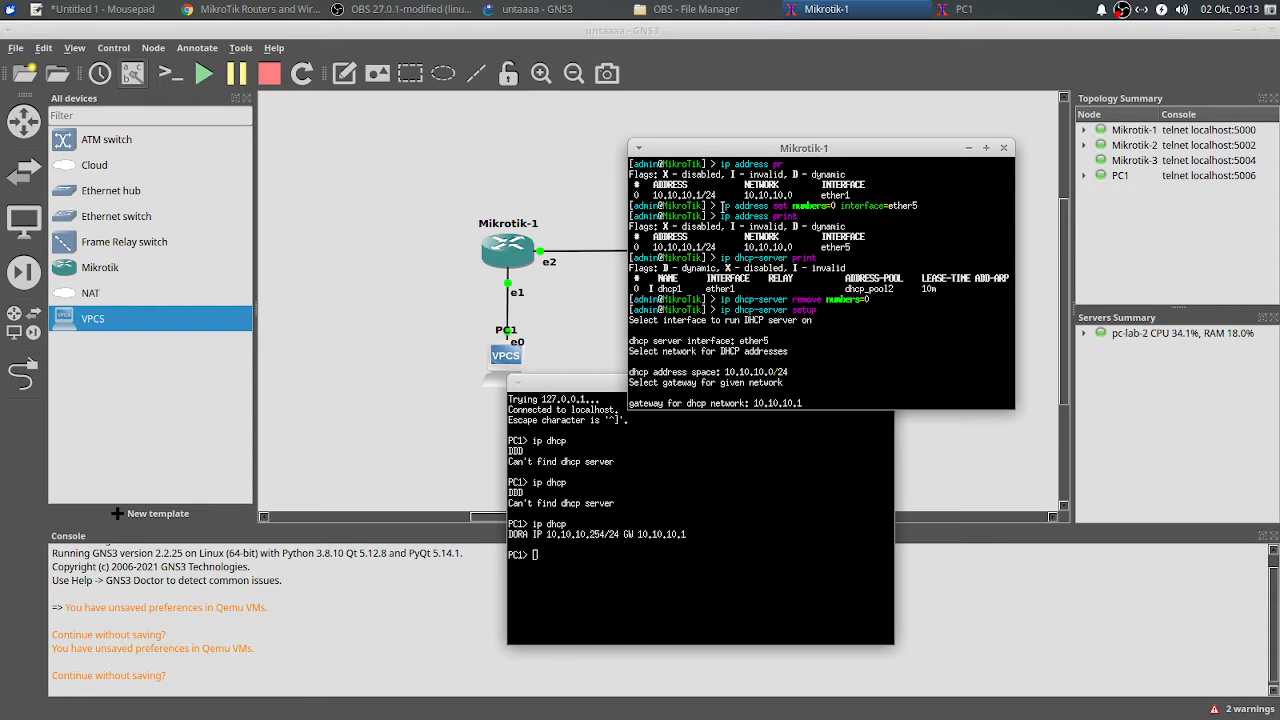
drag(719, 215, 816, 217)
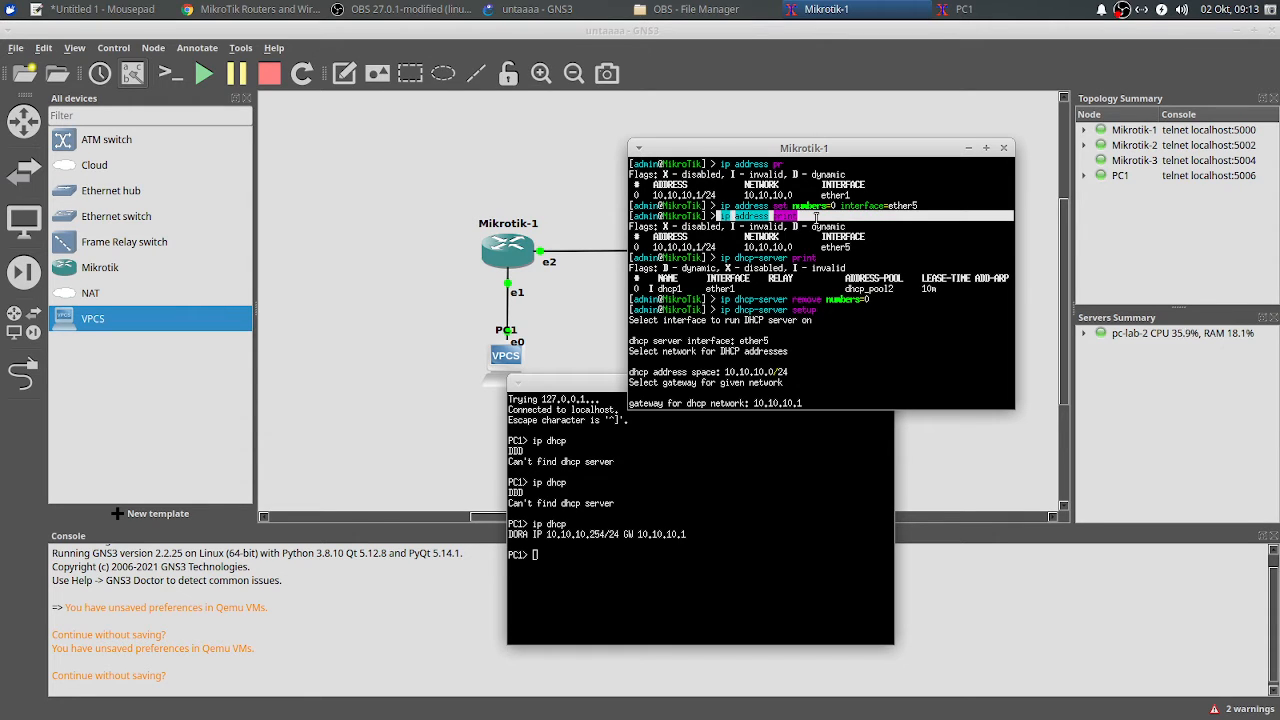
drag(721, 204, 923, 206)
key(Return)
key(Return)
key(Return)
key(Return)
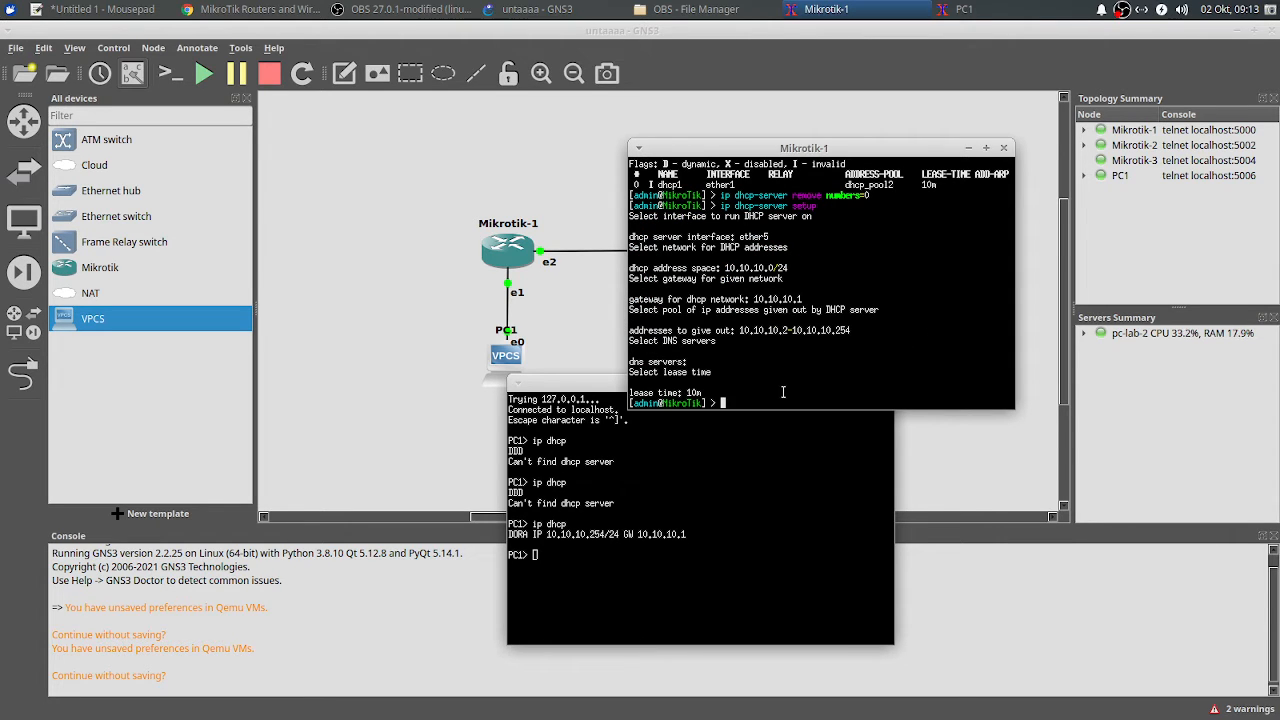
click(847, 384)
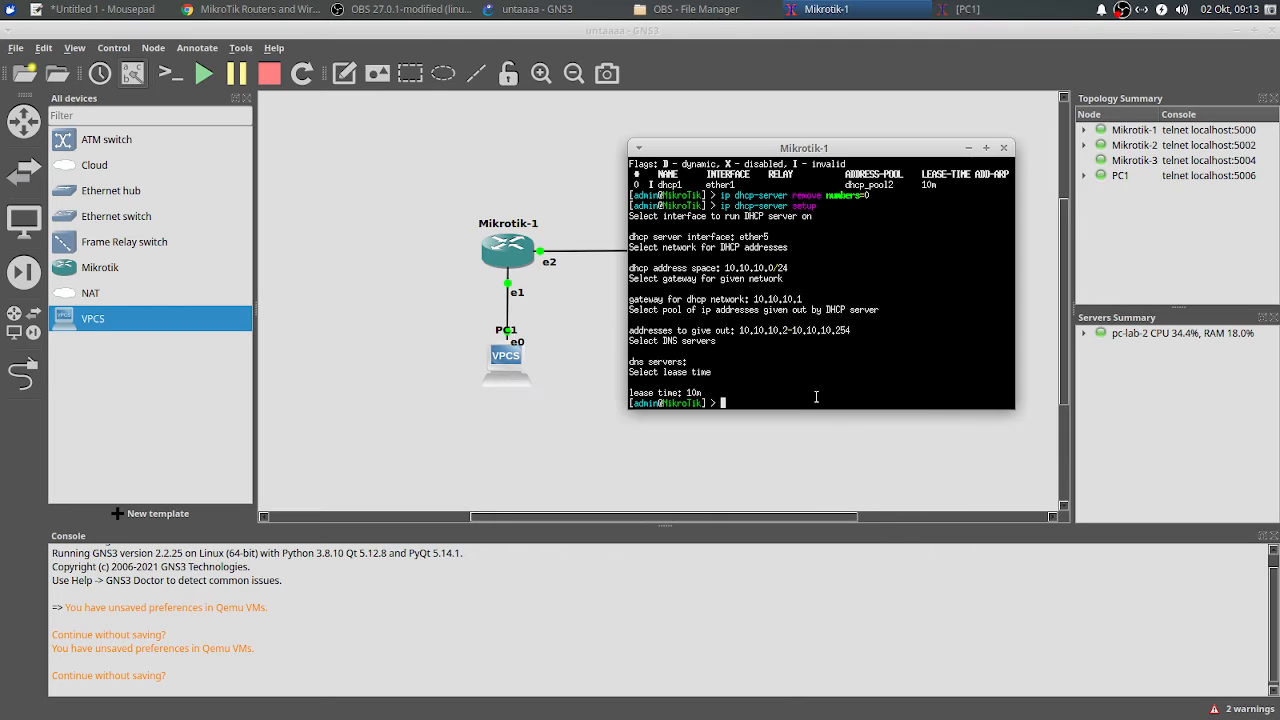
Step: Move address 0 (10.10.10.1/24) onto ether2 and verify with 'ip address print'
text(ip d)
text(ddress print)
text(nt)
key(Return)
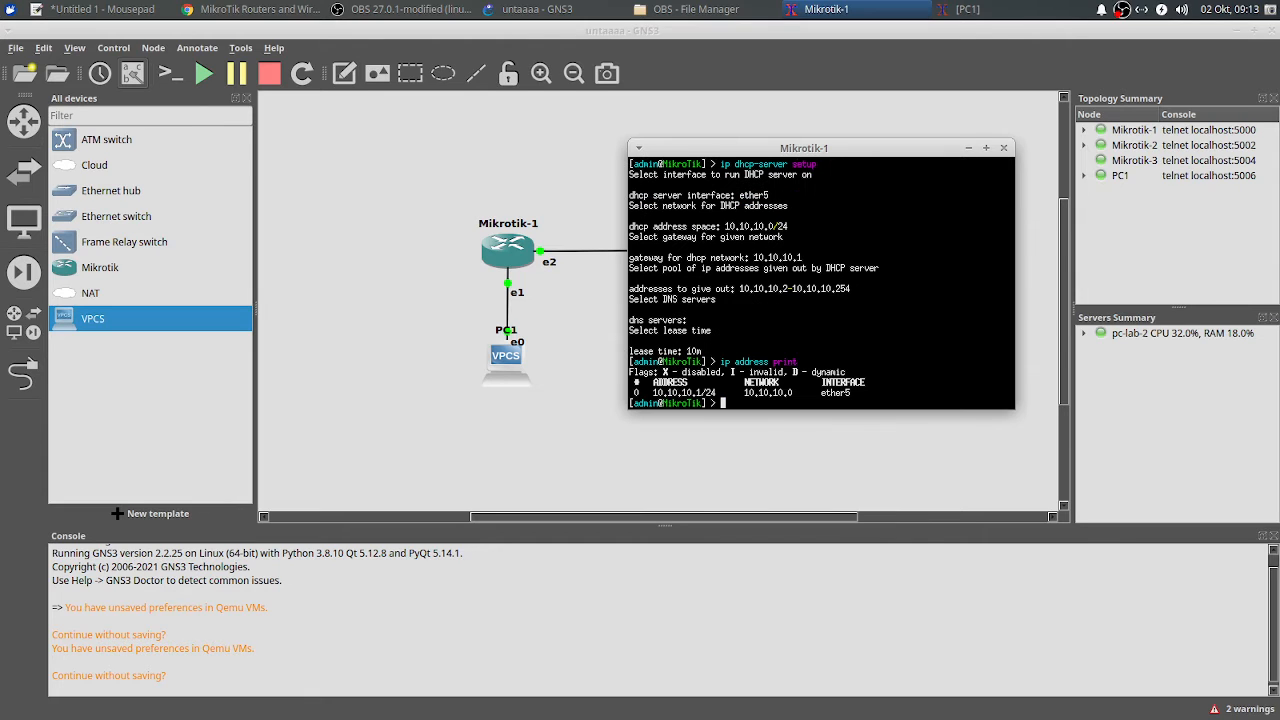
text(ip address set n)
key(Tab)
text(0 in)
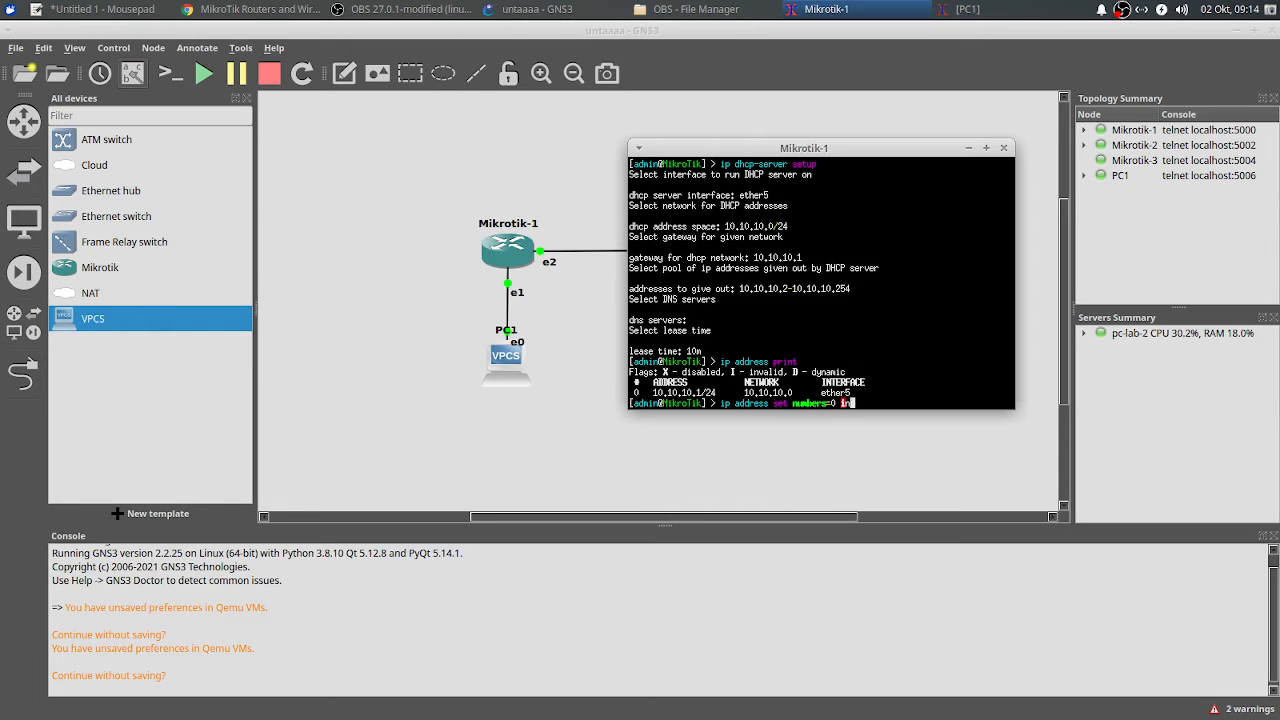
key(Tab)
text(ether)
key(Return)
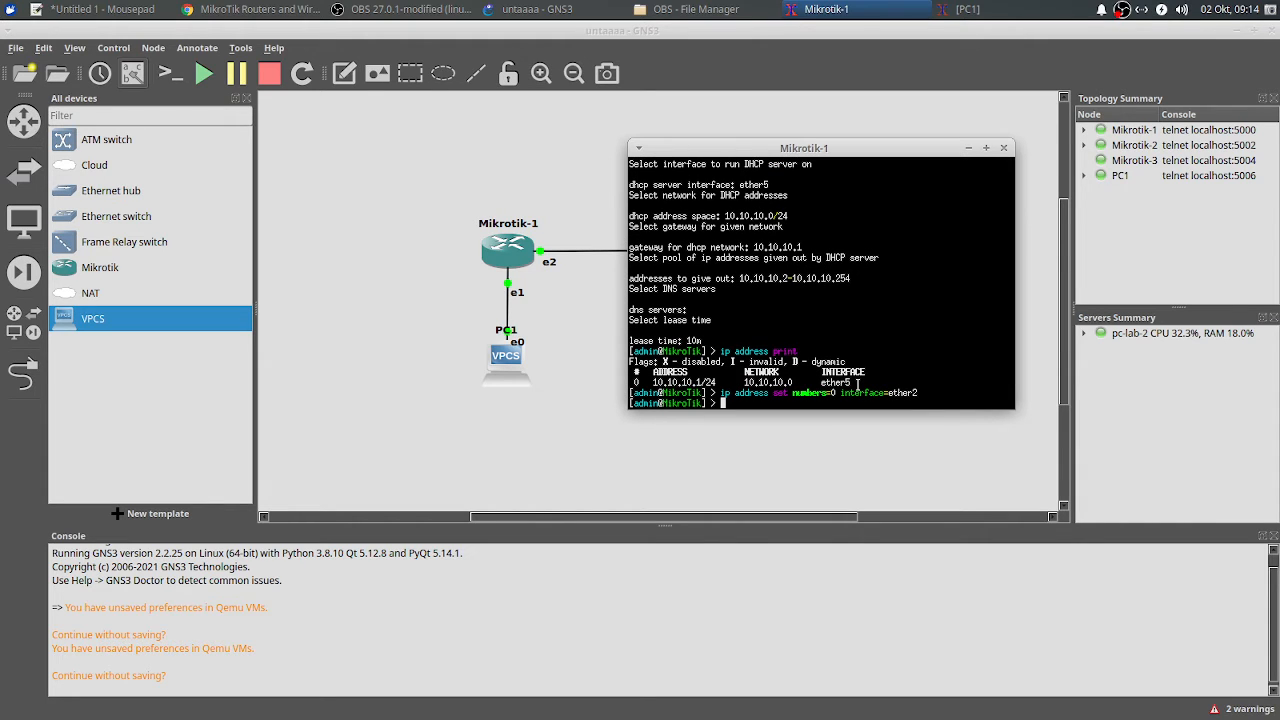
text(ip address print)
key(Return)
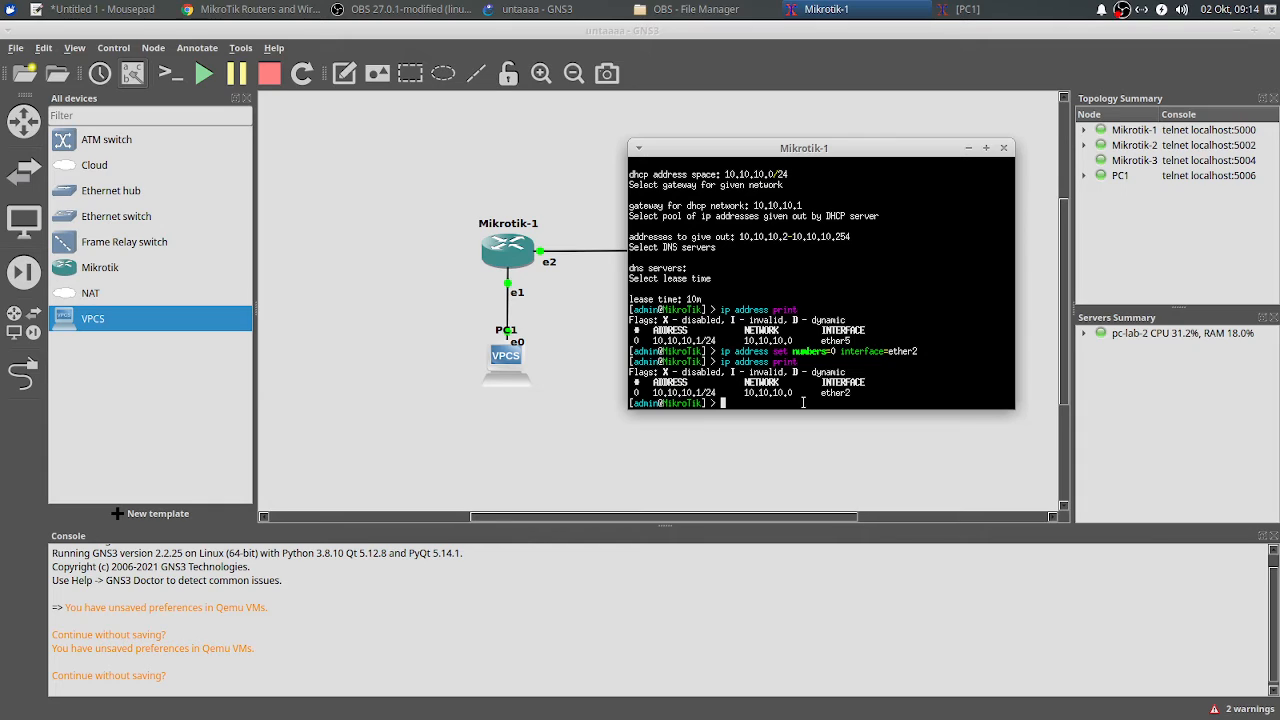
Step: Add 20.20.20.1/24 on ether4 and confirm it in the address list
text(ip address add address=20.20.20.1)
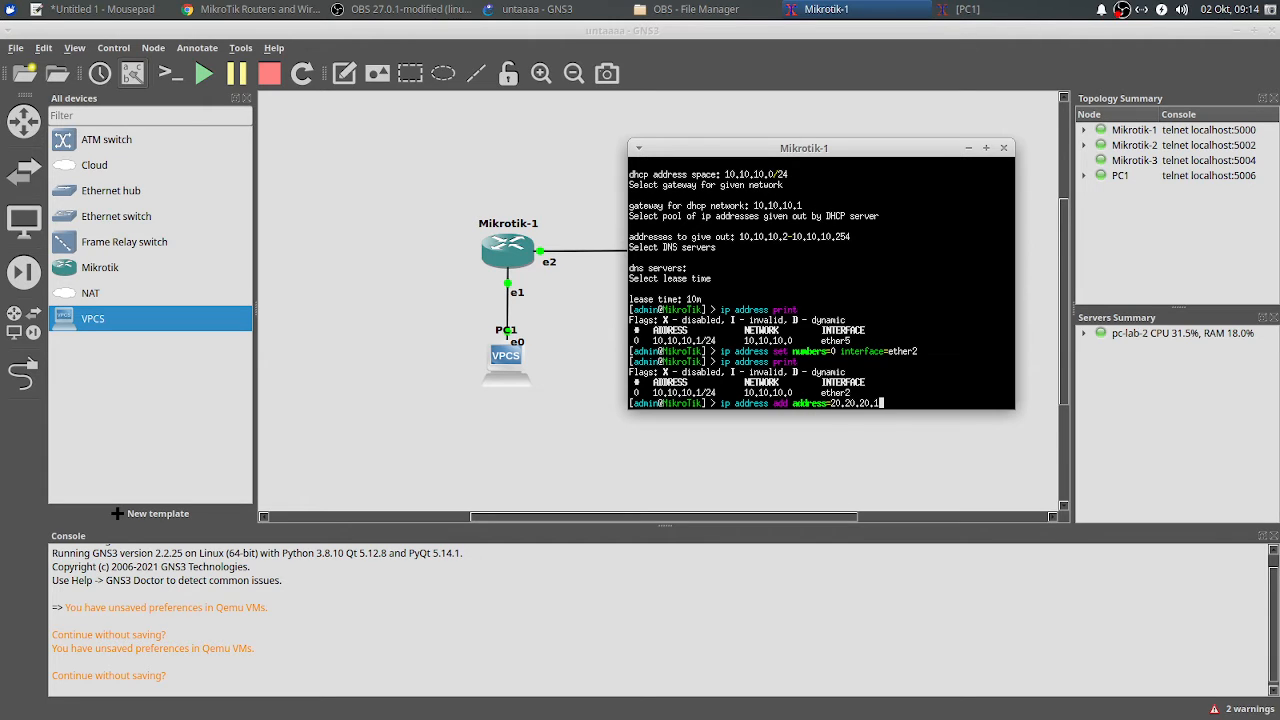
text(/24 interface=ether4)
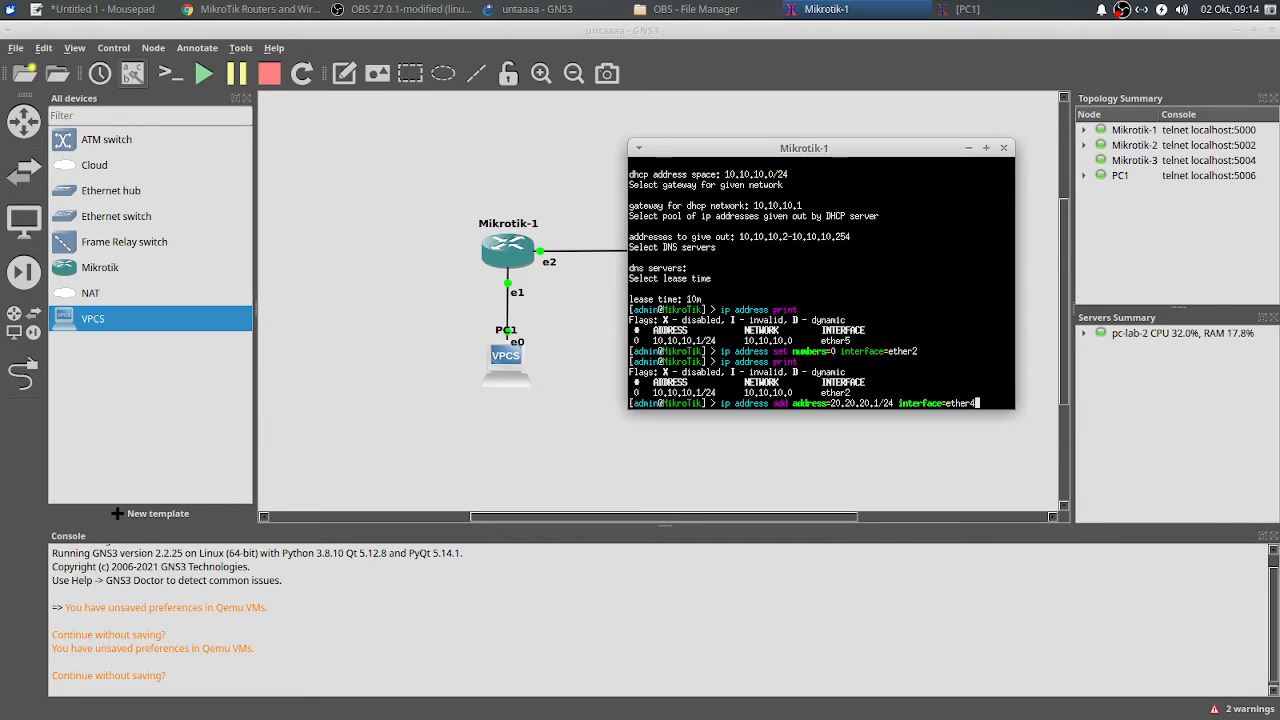
key(Return)
text(i)
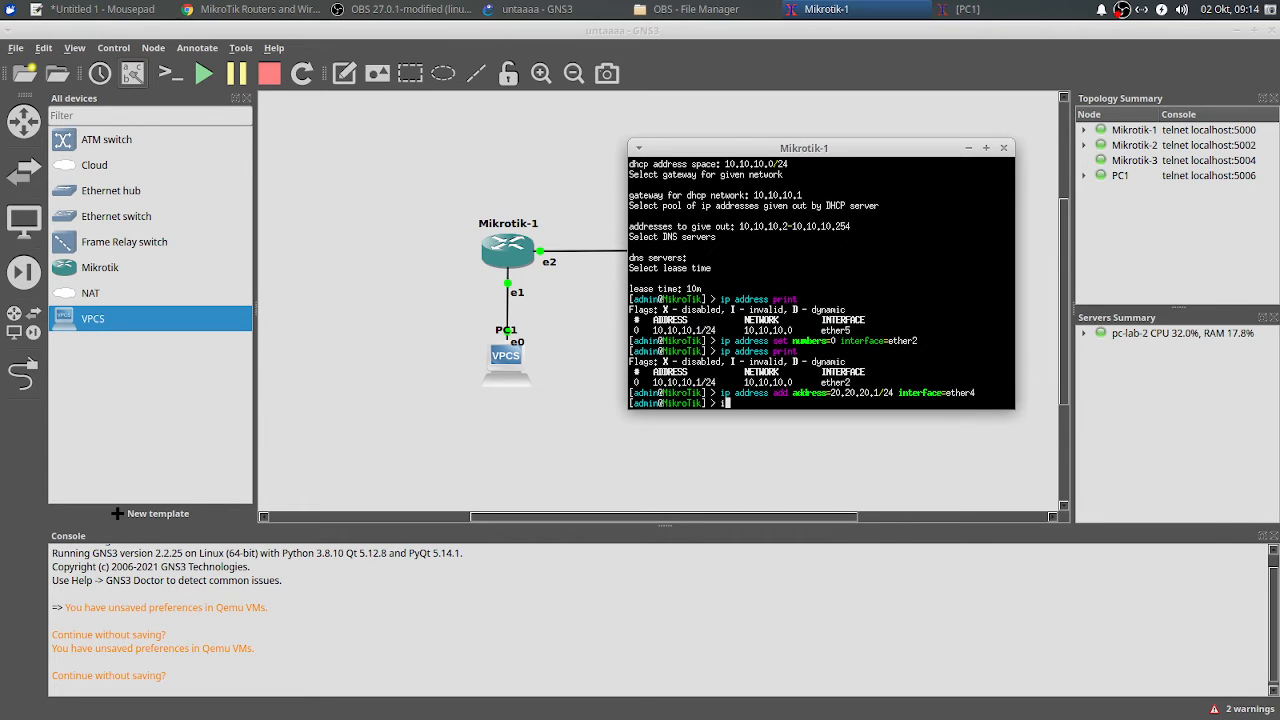
text(p address print)
key(Return)
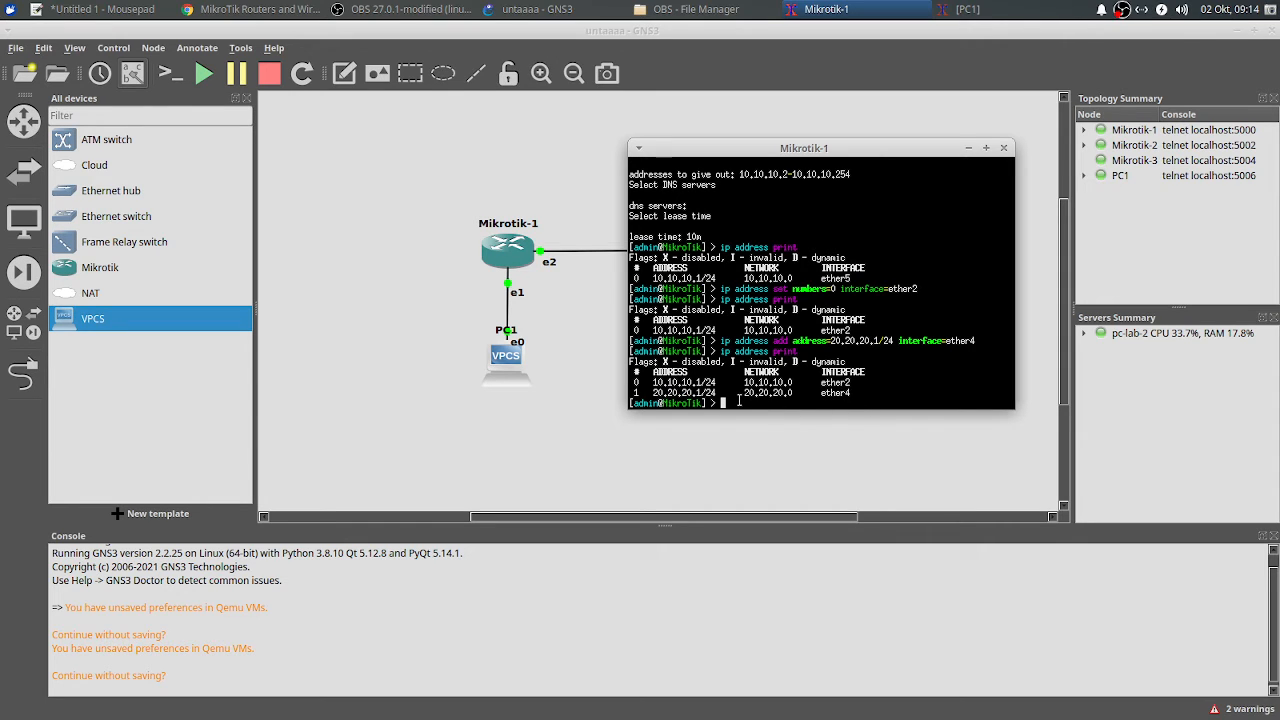
Step: Move address 1 (20.20.20.1/24) onto ether5 and verify with 'ip address print'
text(ip address set numbers=)
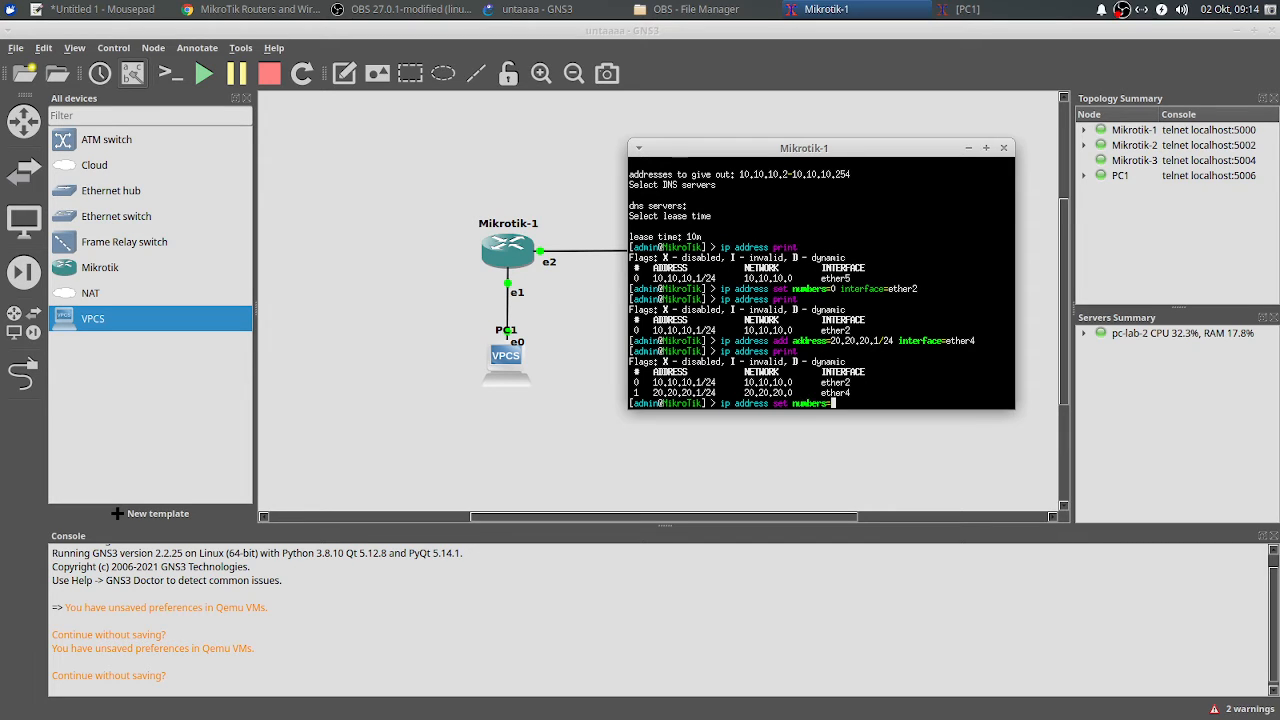
text(1 interface=ether5)
drag(652, 380, 738, 393)
click(848, 383)
drag(853, 278, 822, 279)
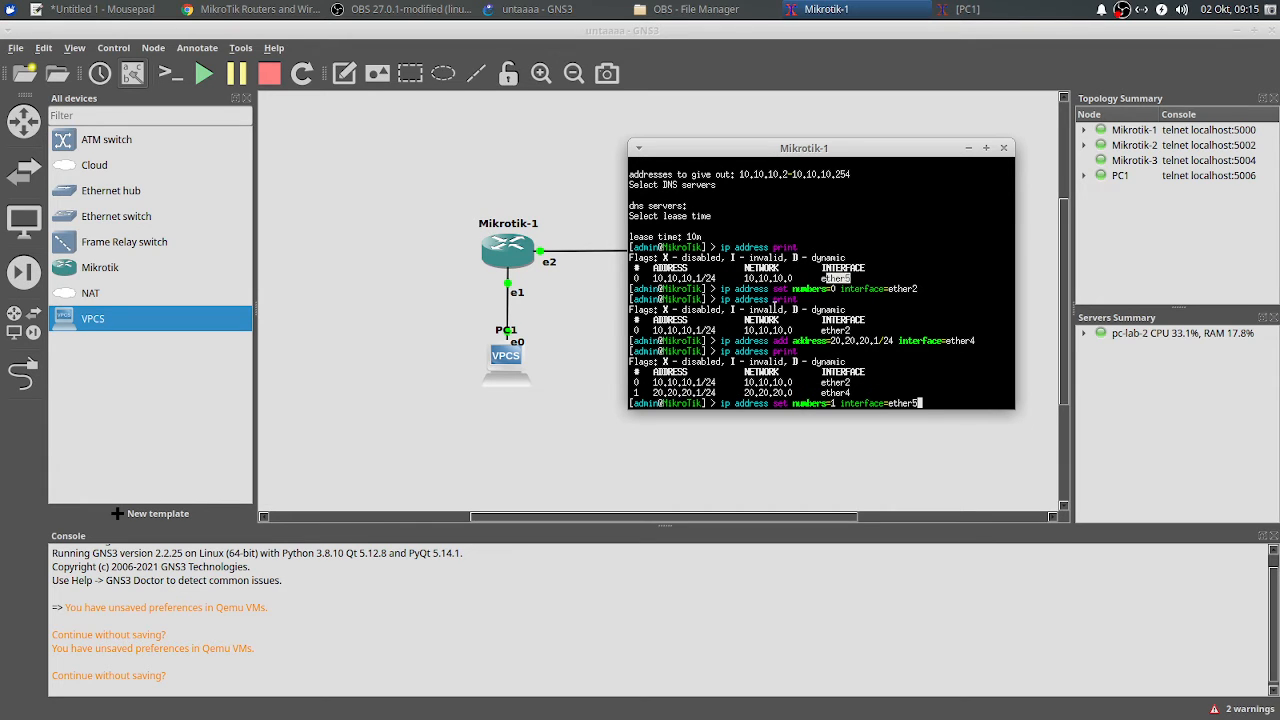
click(651, 392)
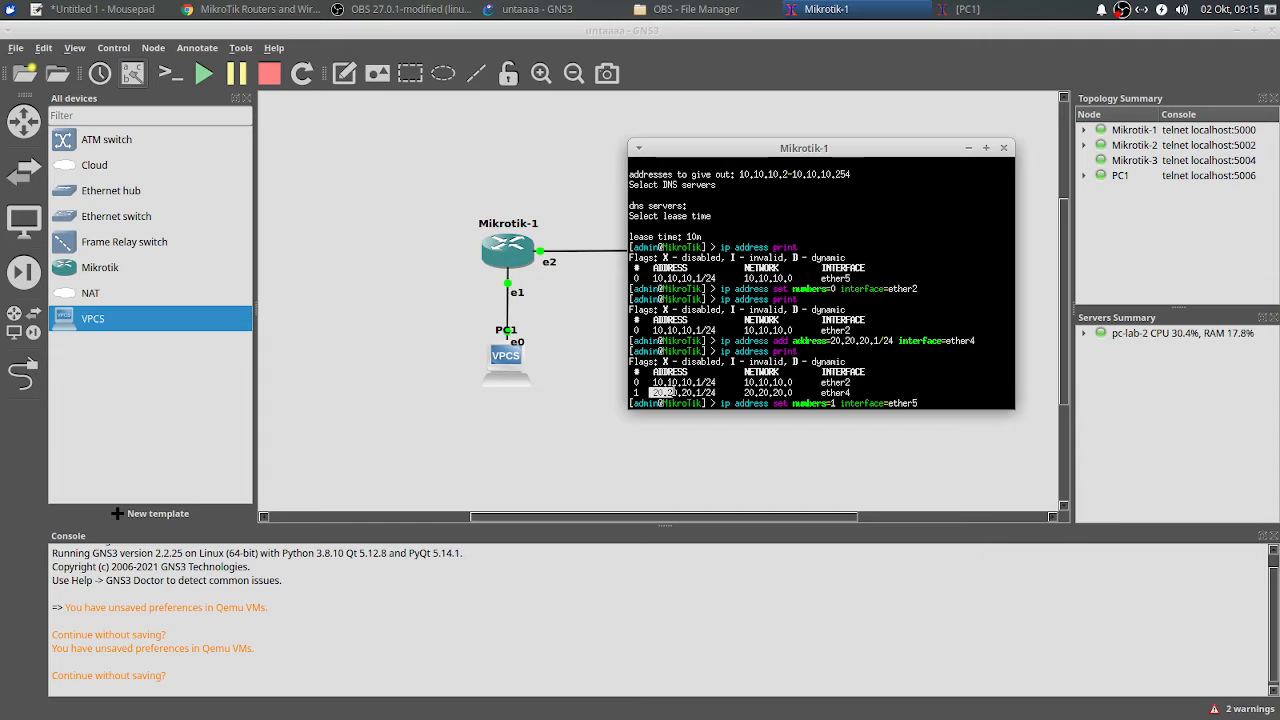
double_click(636, 392)
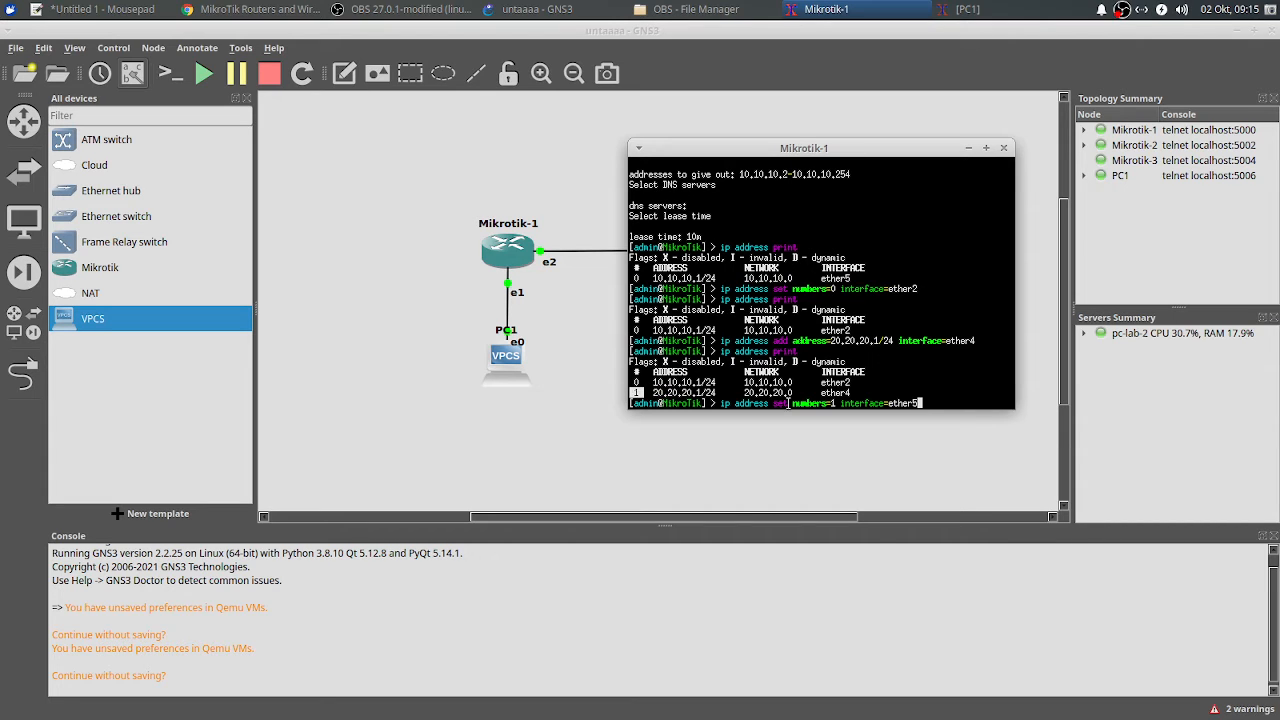
drag(790, 404, 838, 393)
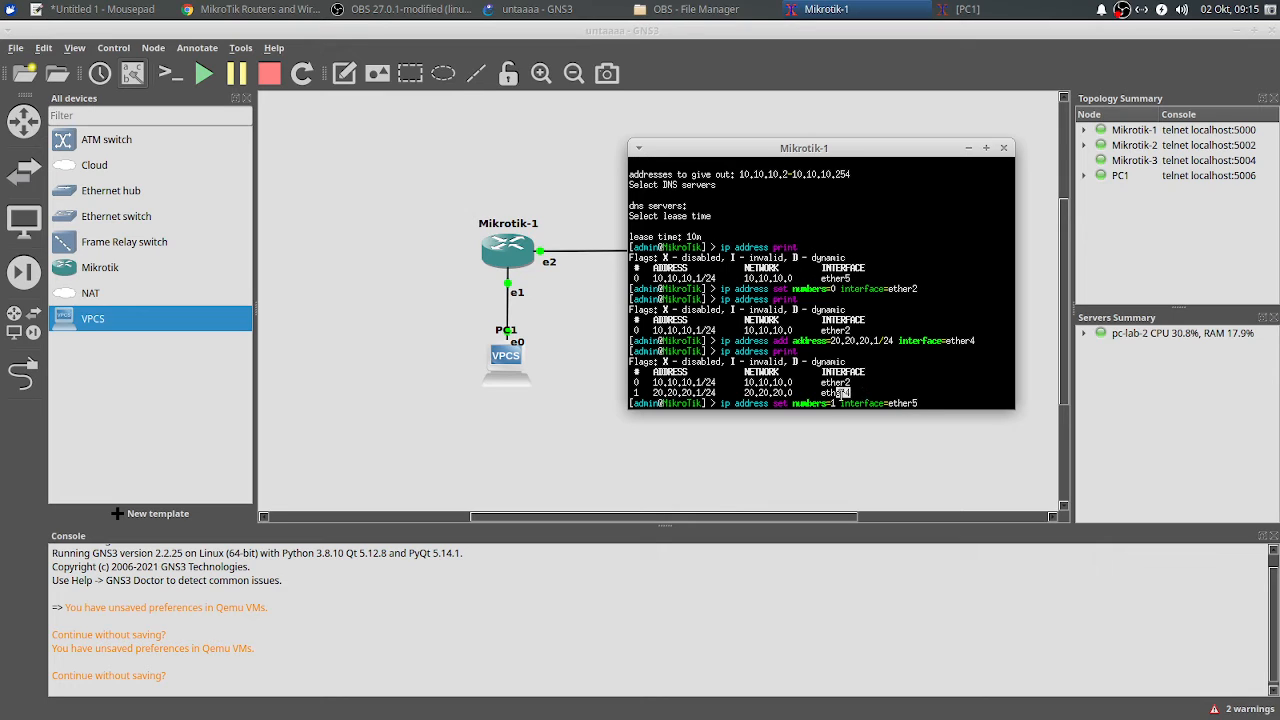
click(934, 400)
key(Return)
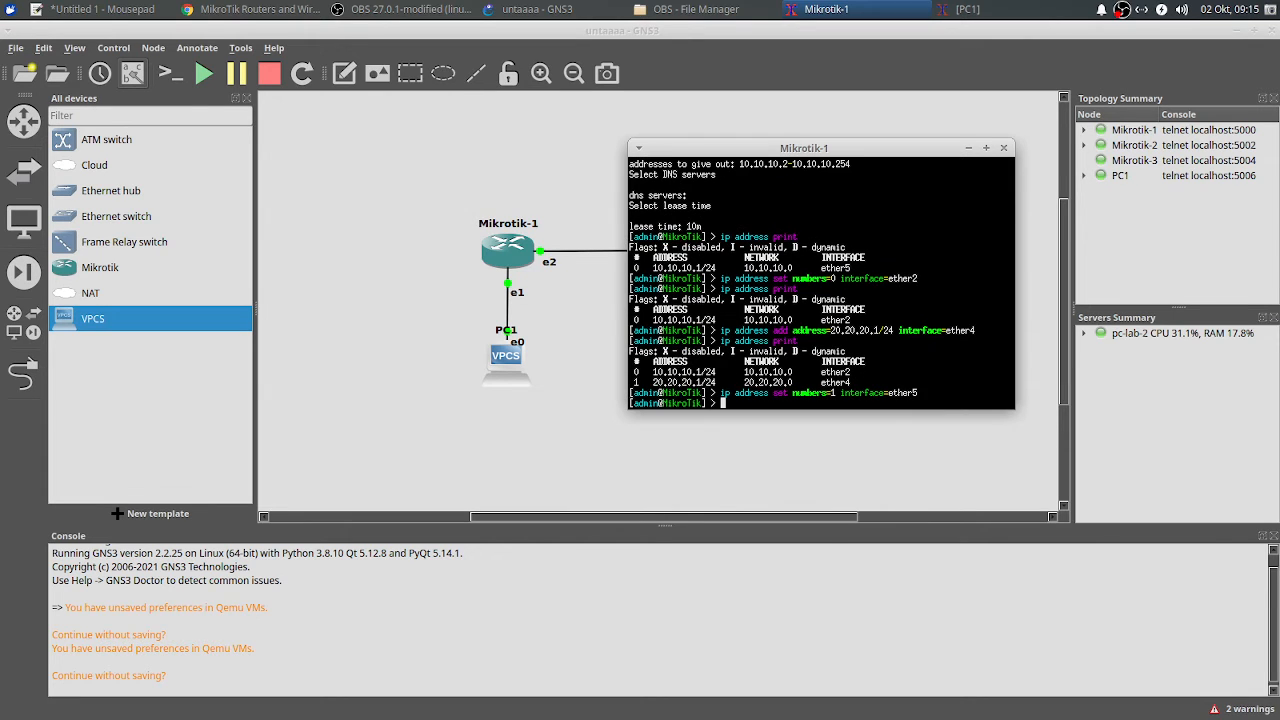
text(ip address print)
key(Return)
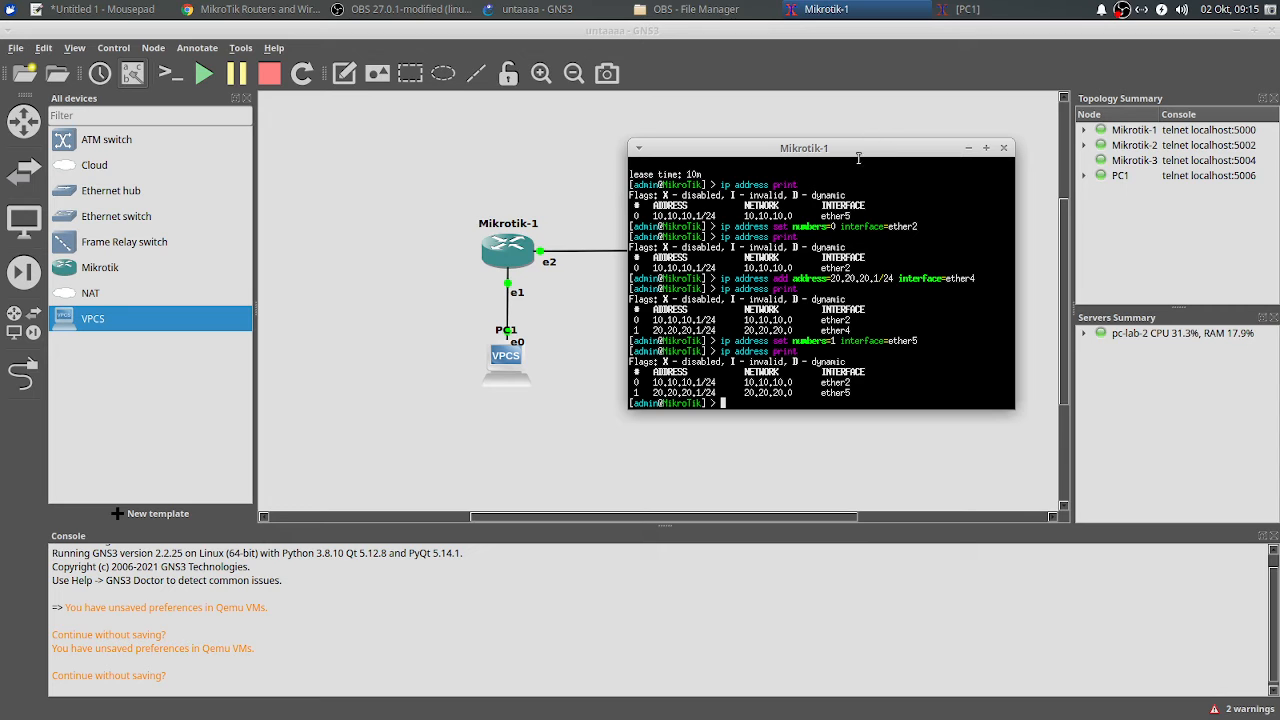
drag(862, 148, 829, 177)
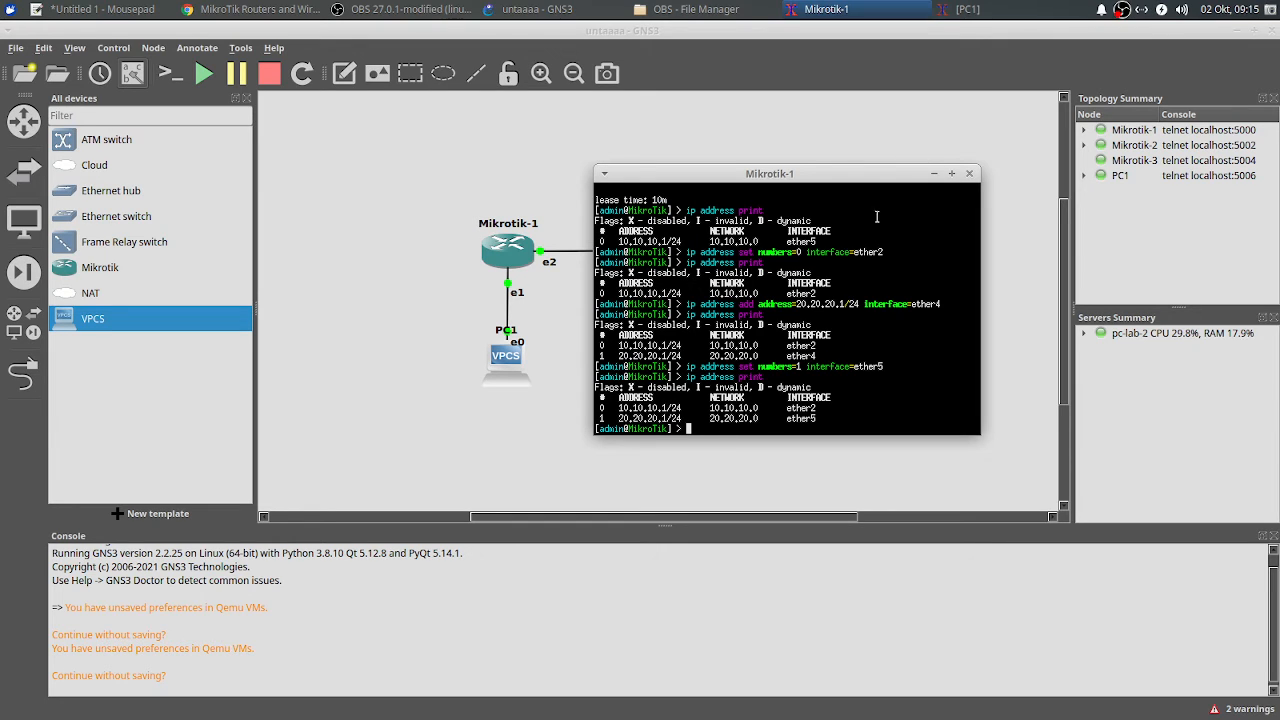
Step: Minimize the Mikrotik-1 console and delete the Mikrotik-1–Mikrotik-2 link
click(933, 174)
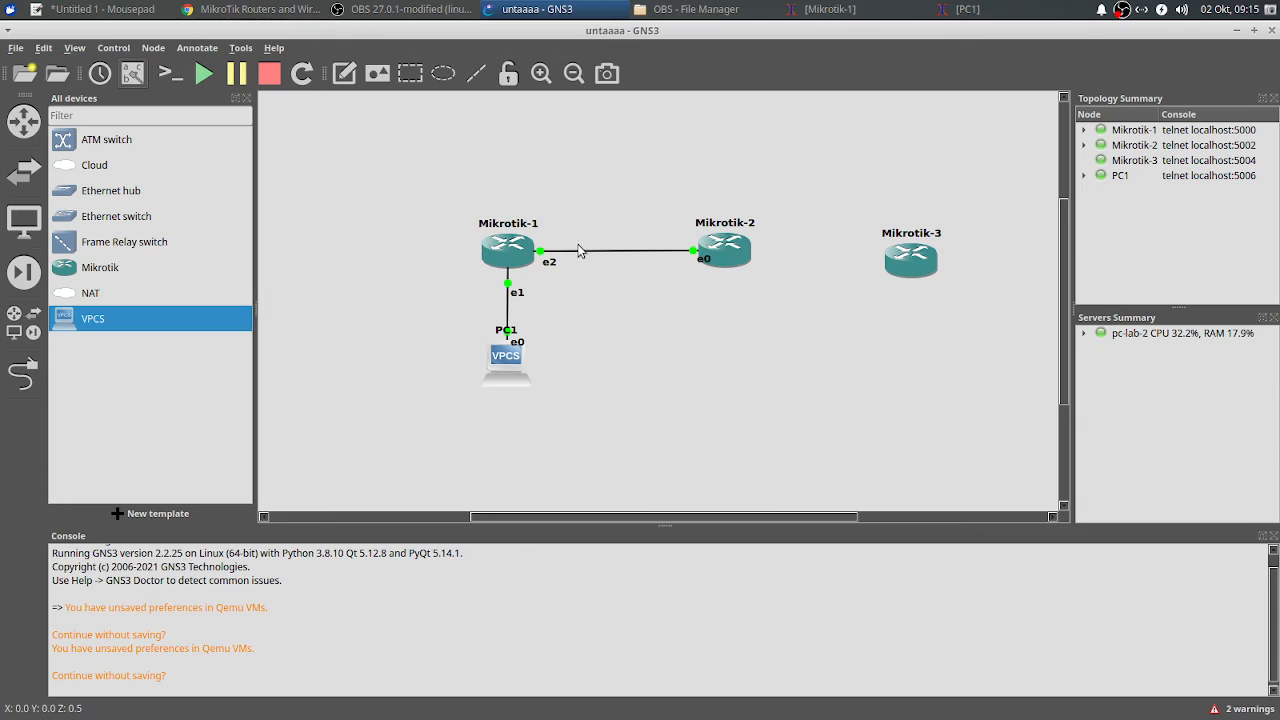
right_click(641, 254)
click(672, 339)
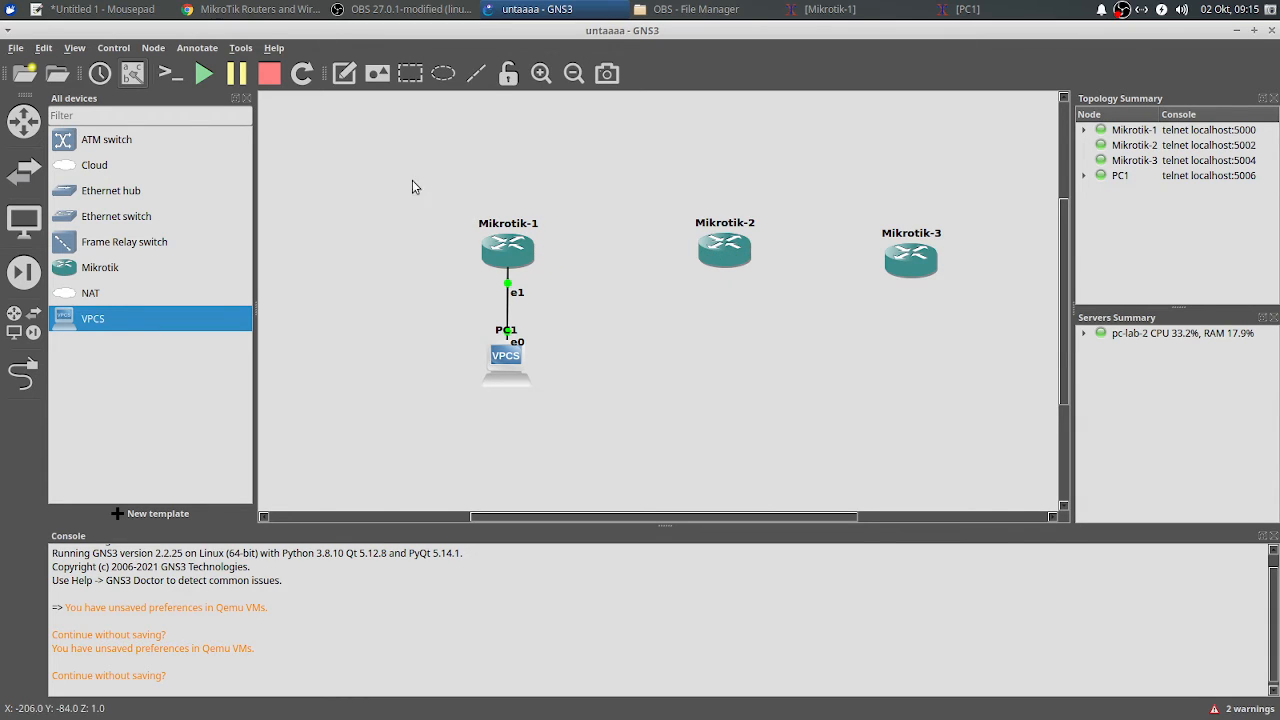
Step: Drag Mikrotik-1 and PC1 out of view and shift Mikrotik-2 and Mikrotik-3 left
drag(413, 186, 551, 423)
drag(495, 257, 240, 243)
drag(502, 308, 1037, 229)
drag(910, 271, 712, 283)
right_click(756, 241)
Step: Drop a new Mikrotik-4 router onto the canvas and line up Mikrotik-2, -3 and -4 horizontally
click(740, 181)
drag(100, 267, 865, 298)
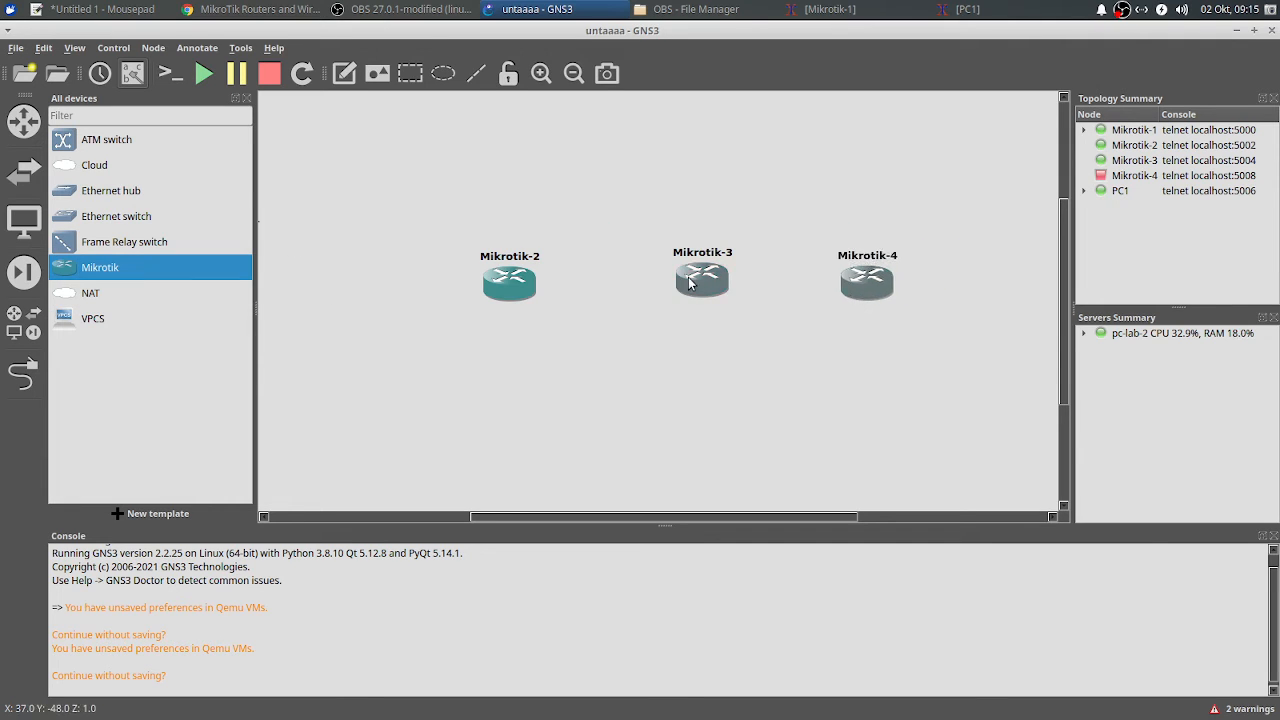
drag(688, 284, 658, 292)
drag(886, 289, 818, 298)
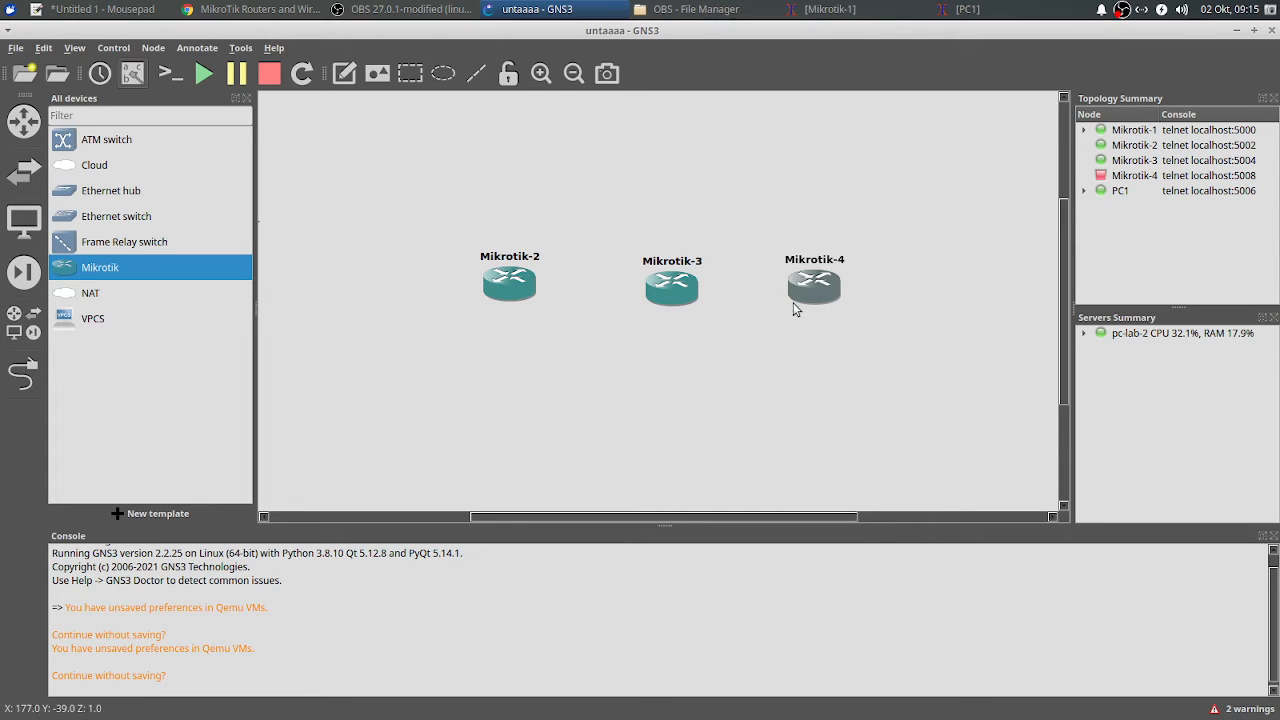
drag(665, 300, 656, 301)
click(701, 207)
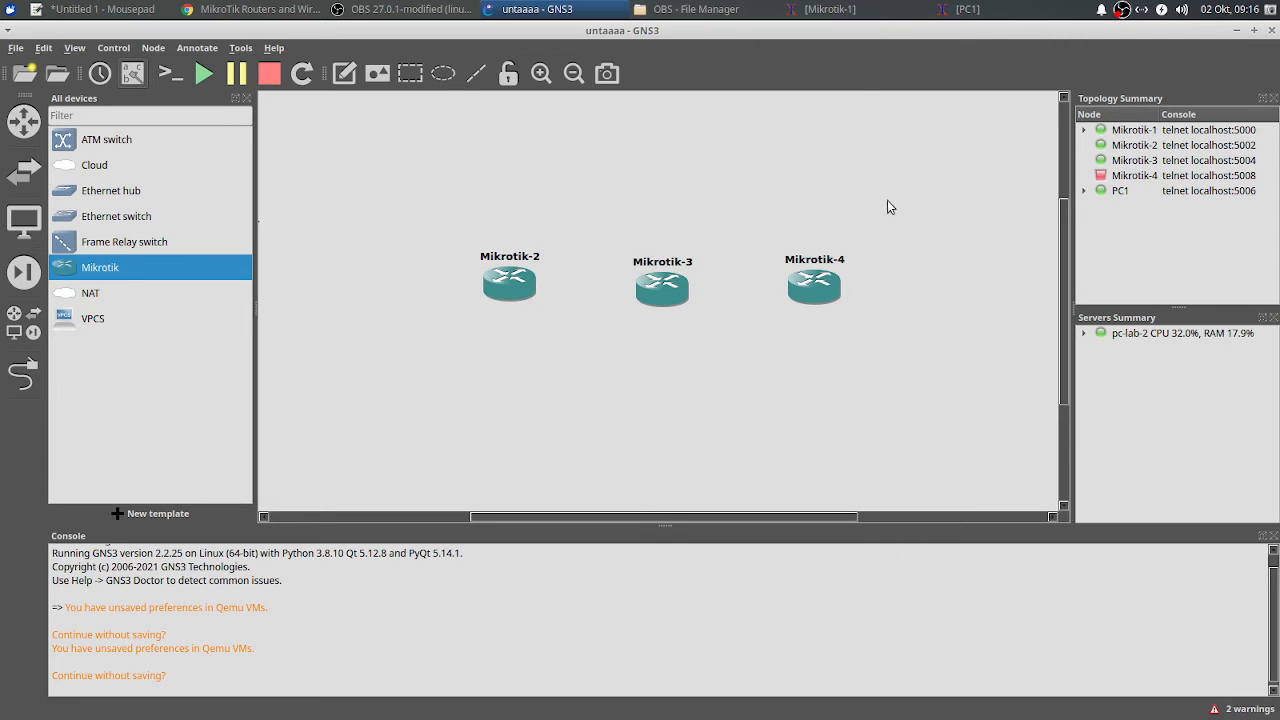
drag(538, 281, 547, 288)
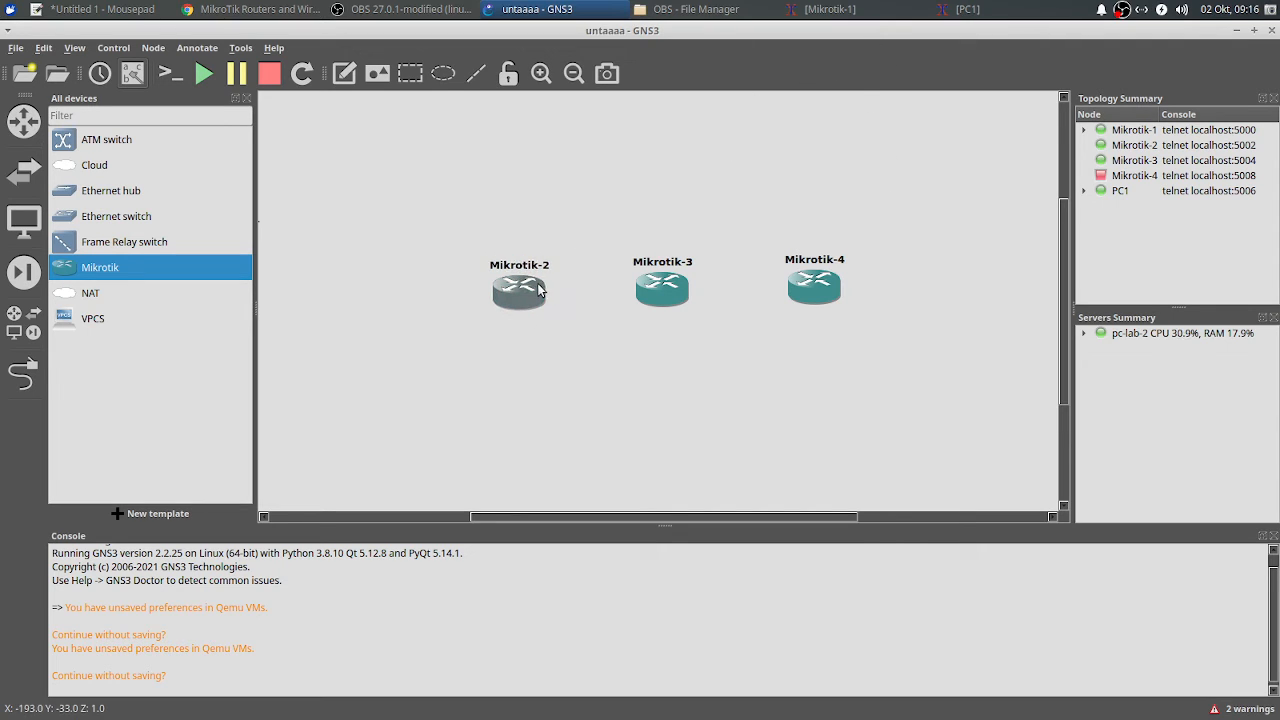
Step: Link Mikrotik-2 Ethernet1 to Mikrotik-3 Ethernet1, and Mikrotik-3 Ethernet0 to Mikrotik-4 Ethernet0
click(606, 192)
click(22, 374)
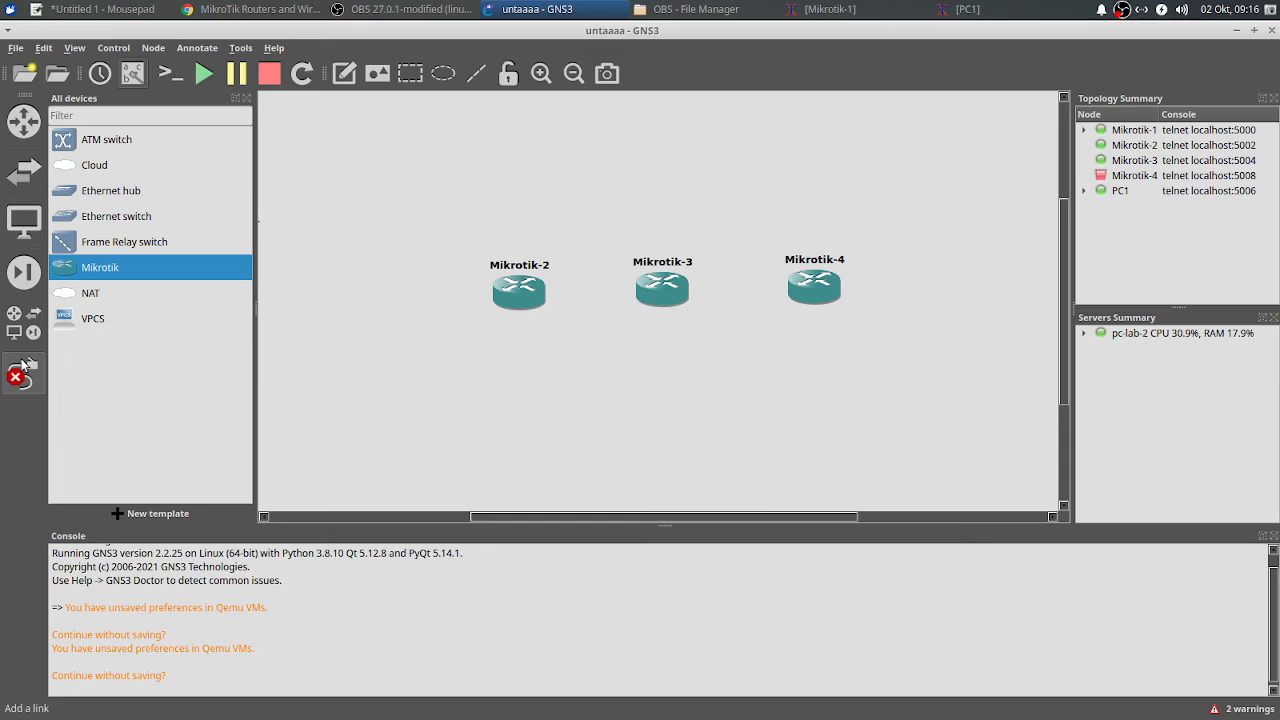
click(521, 296)
click(565, 325)
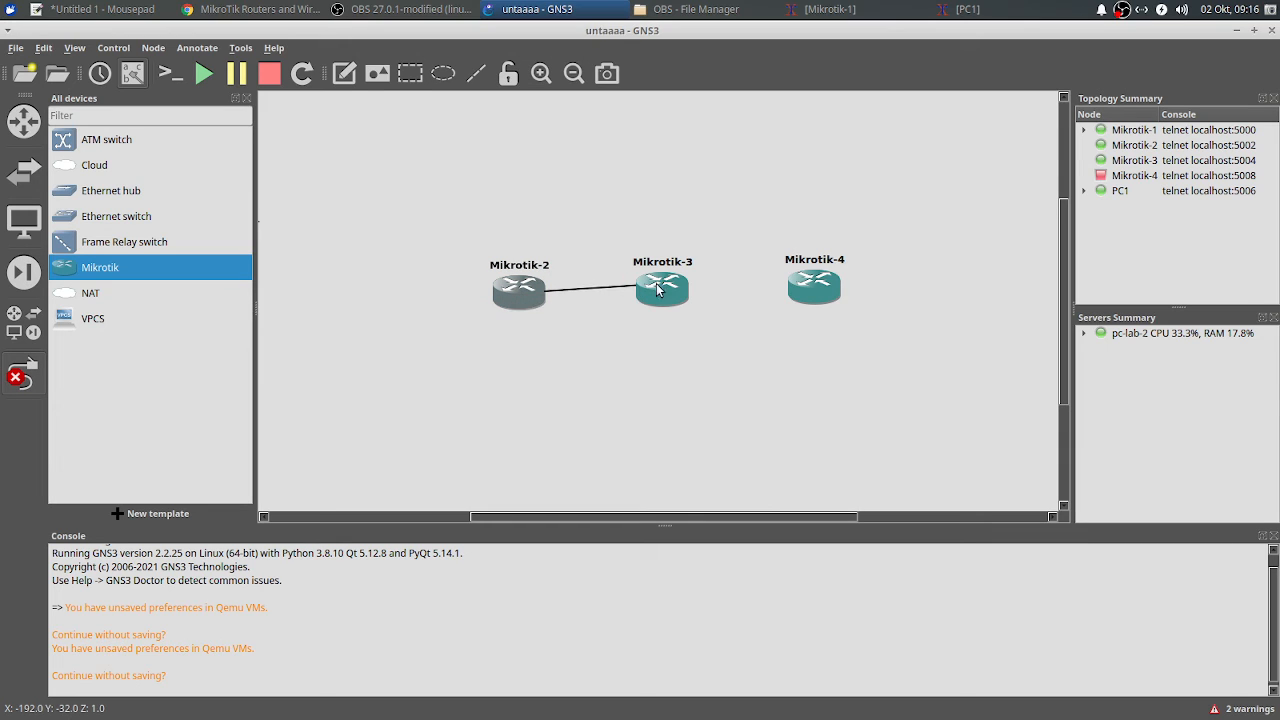
click(657, 285)
click(676, 314)
click(669, 288)
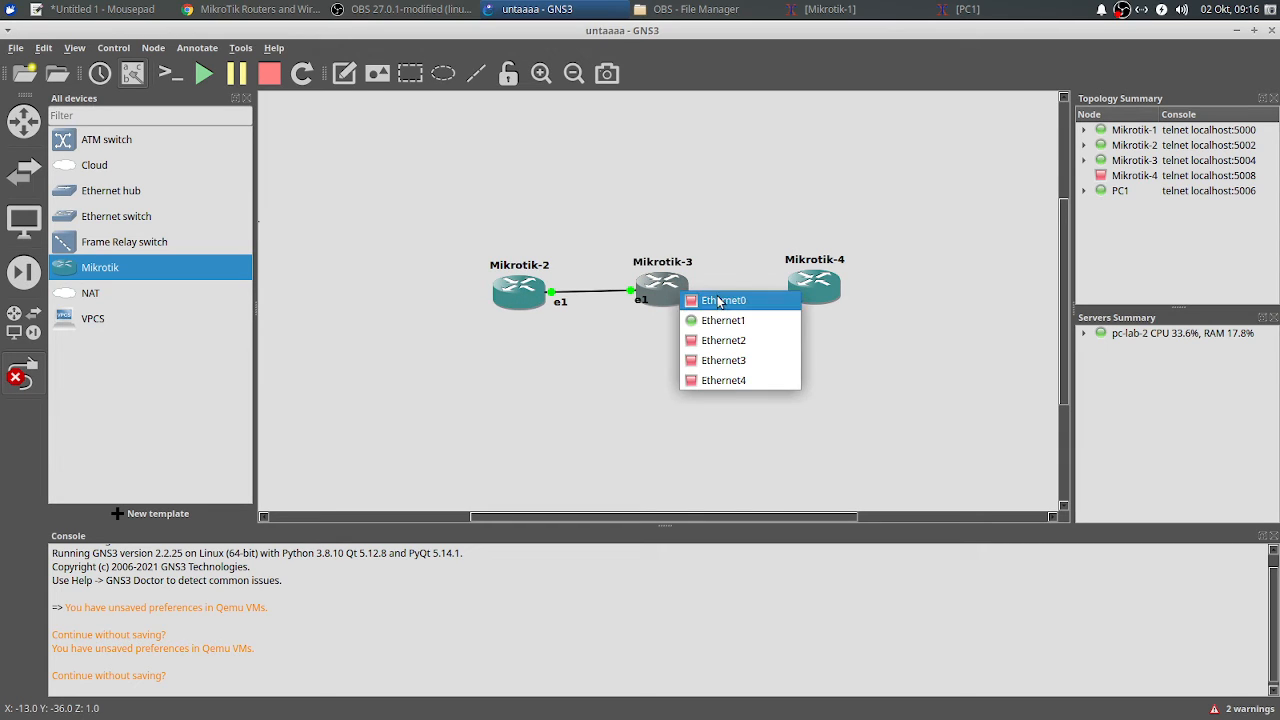
click(718, 296)
click(805, 290)
click(857, 294)
right_click(846, 237)
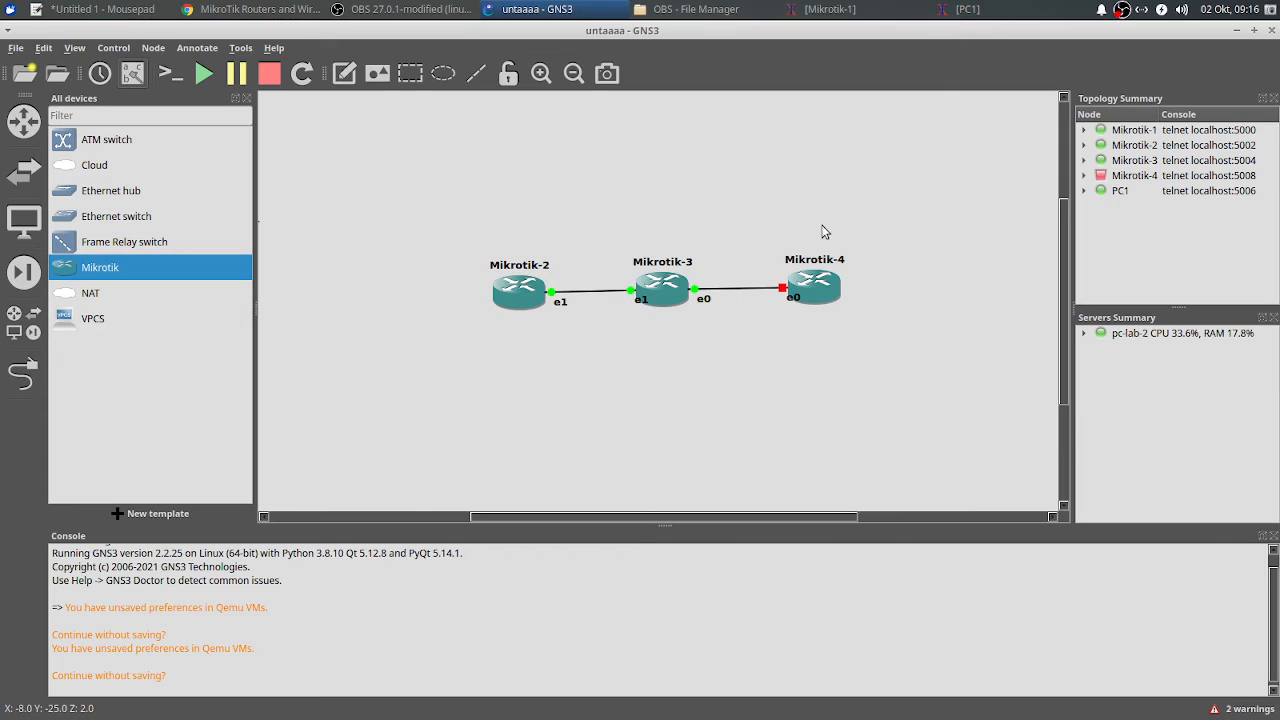
Step: Start all devices and confirm the prompt
click(203, 73)
click(742, 368)
click(800, 170)
Step: Open the Mikrotik-2 console and close the PC1 and Mikrotik-1 consoles
right_click(516, 292)
click(648, 328)
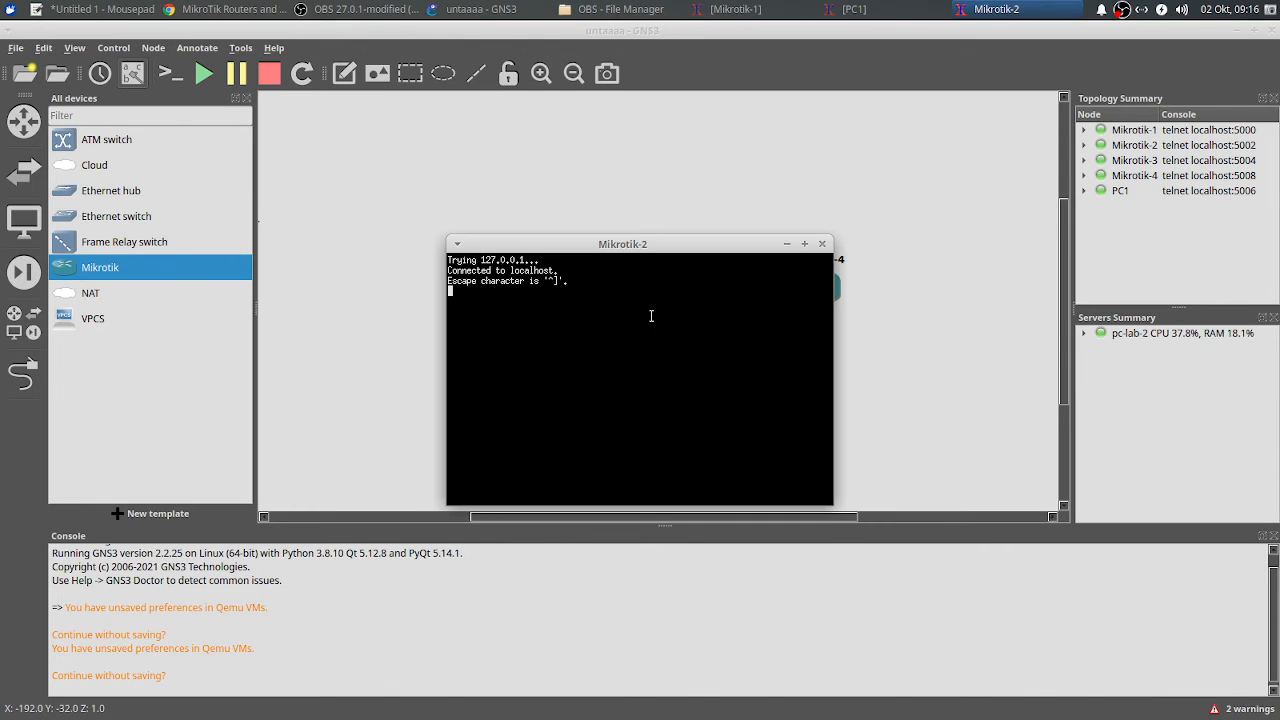
drag(668, 241, 704, 251)
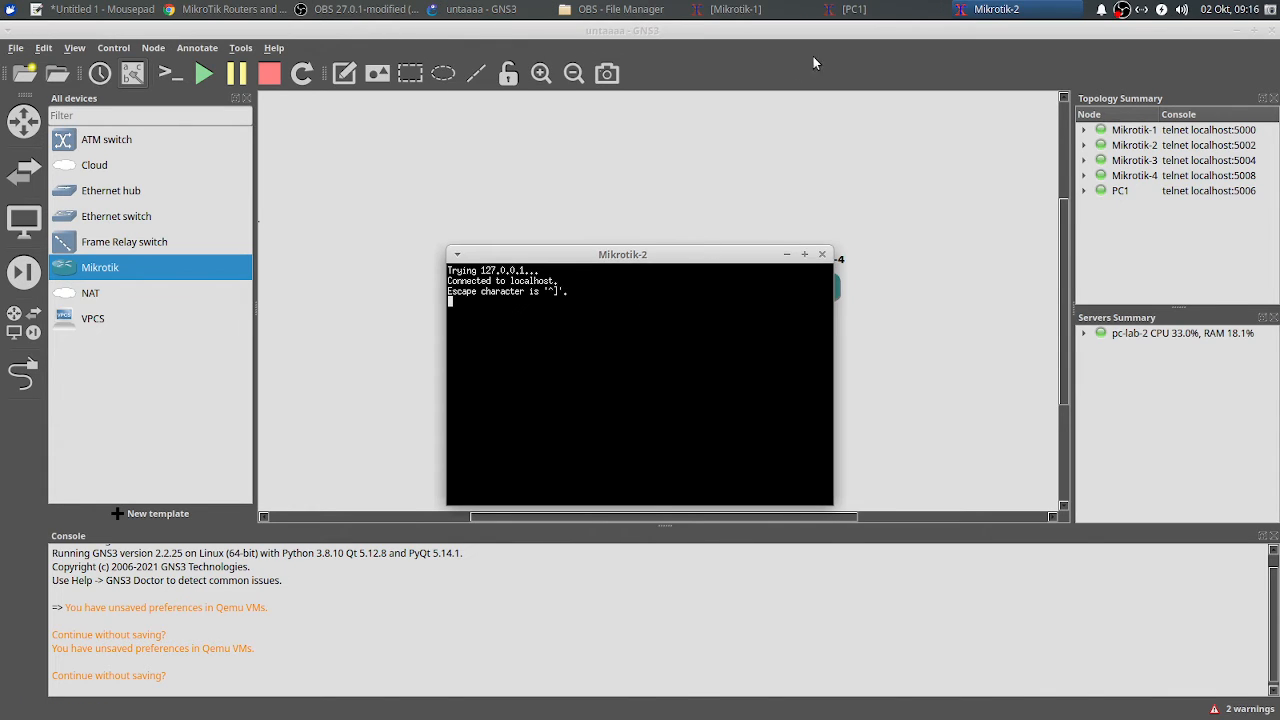
right_click(855, 9)
click(866, 138)
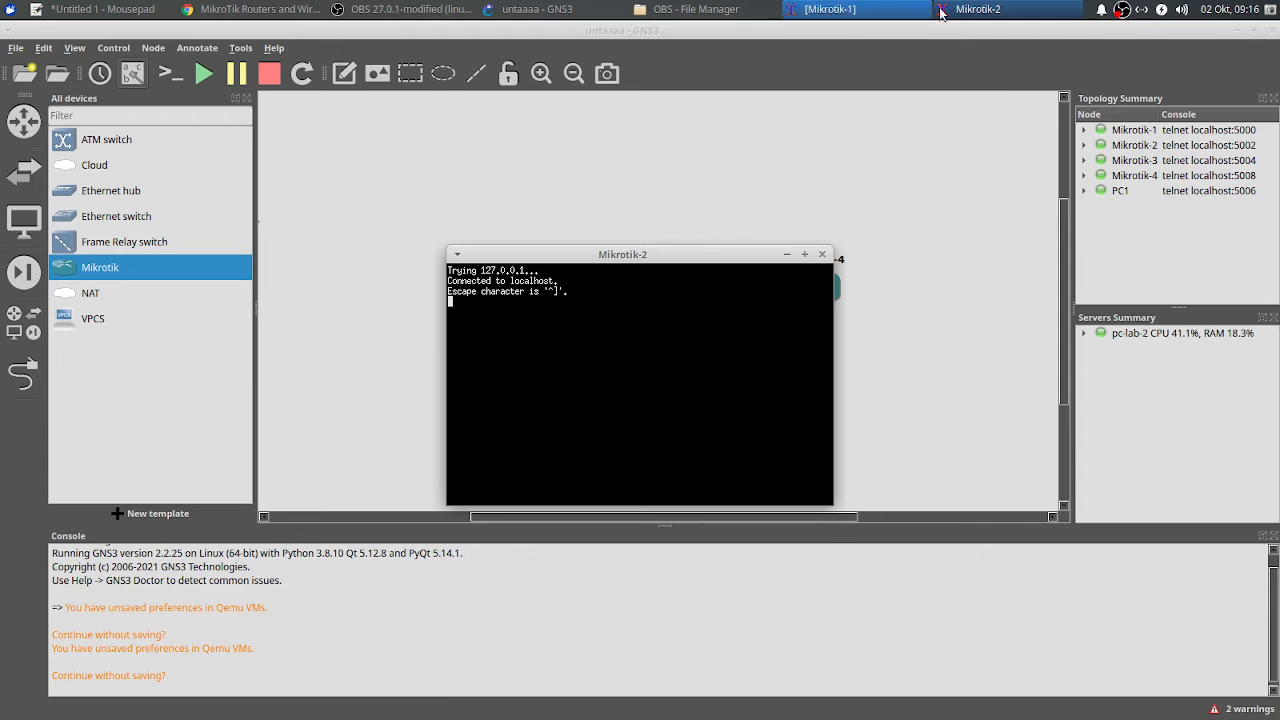
drag(678, 290, 726, 326)
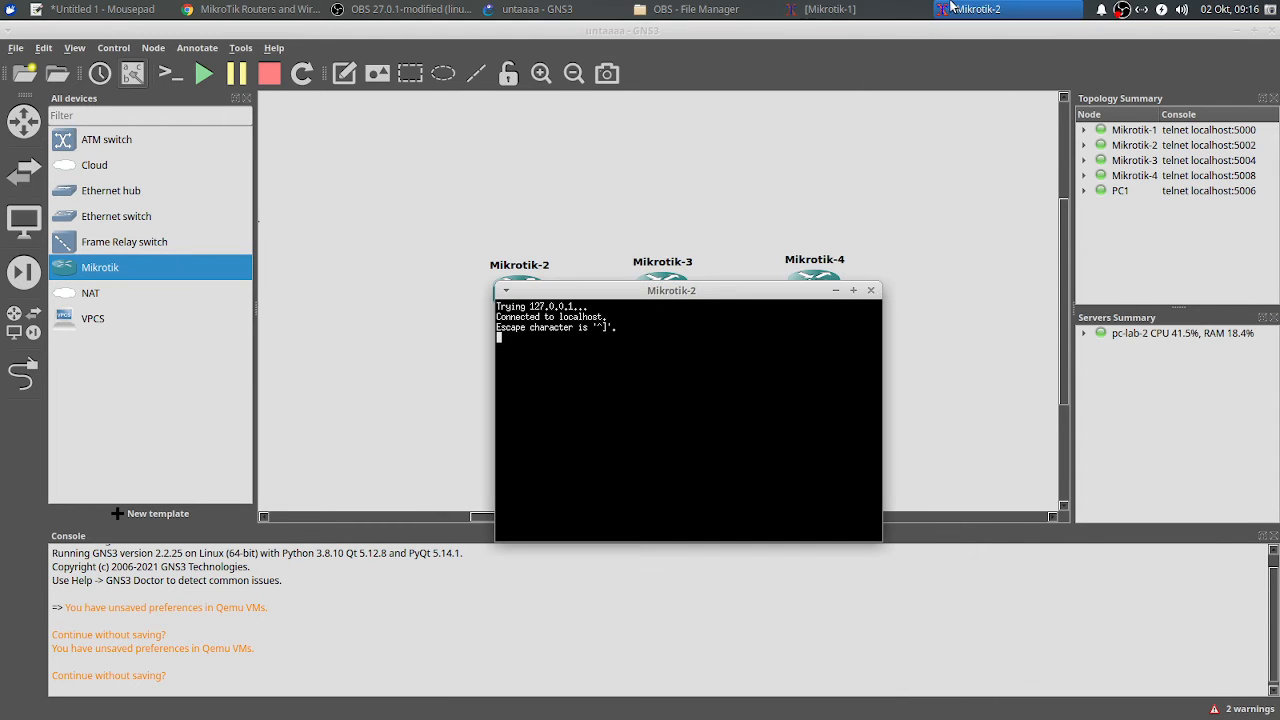
right_click(835, 9)
click(869, 138)
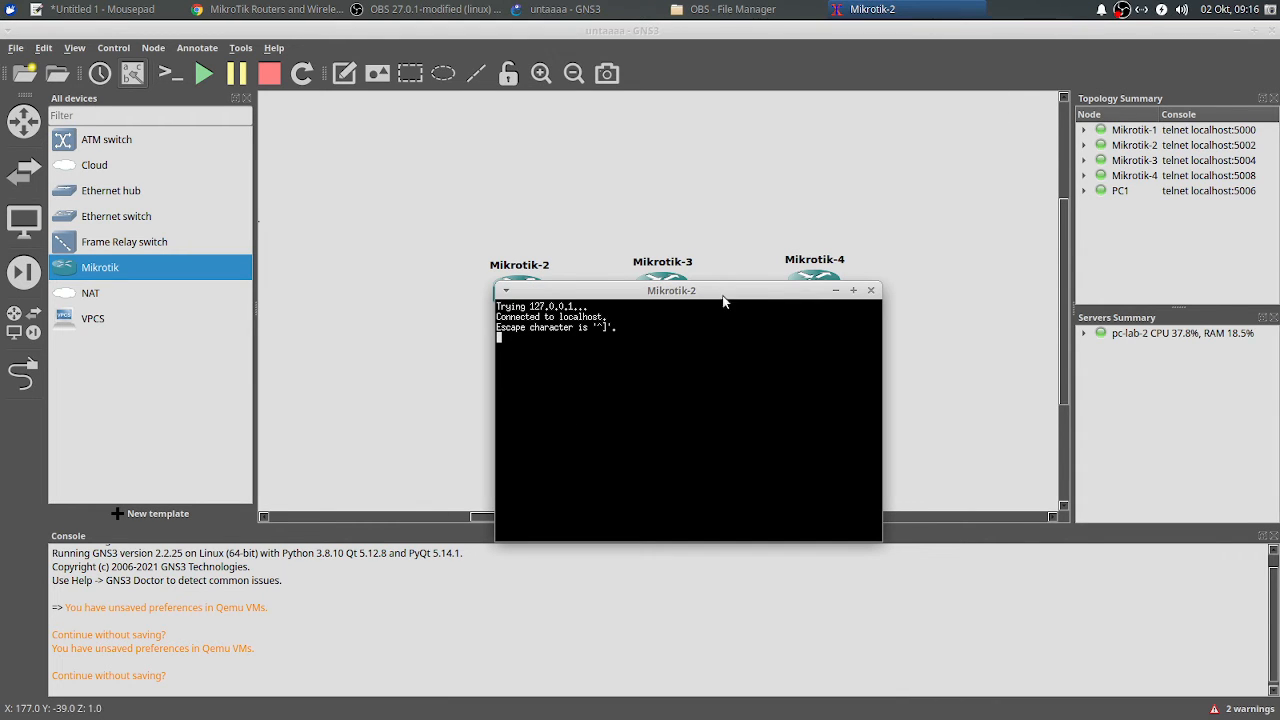
Step: Open a Mikrotik-3 console and bring both Mikrotik-2 and Mikrotik-3 to a command prompt
right_click(668, 272)
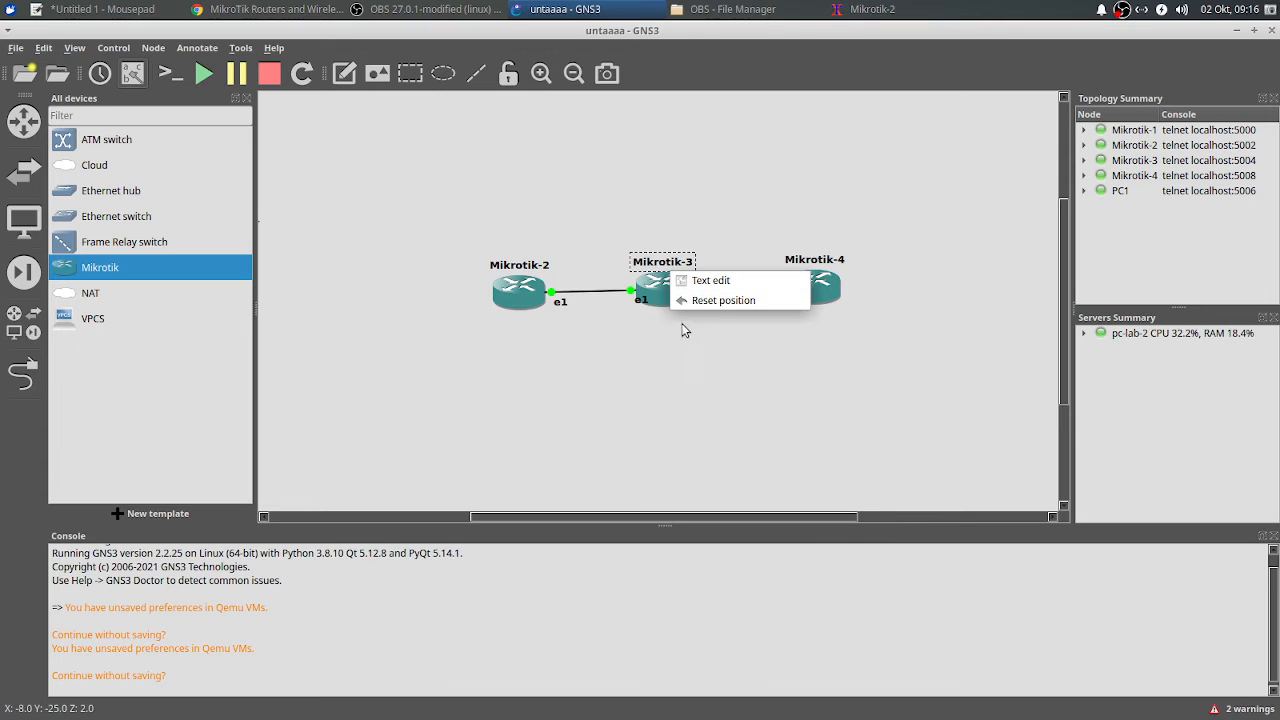
click(663, 358)
right_click(678, 298)
click(684, 310)
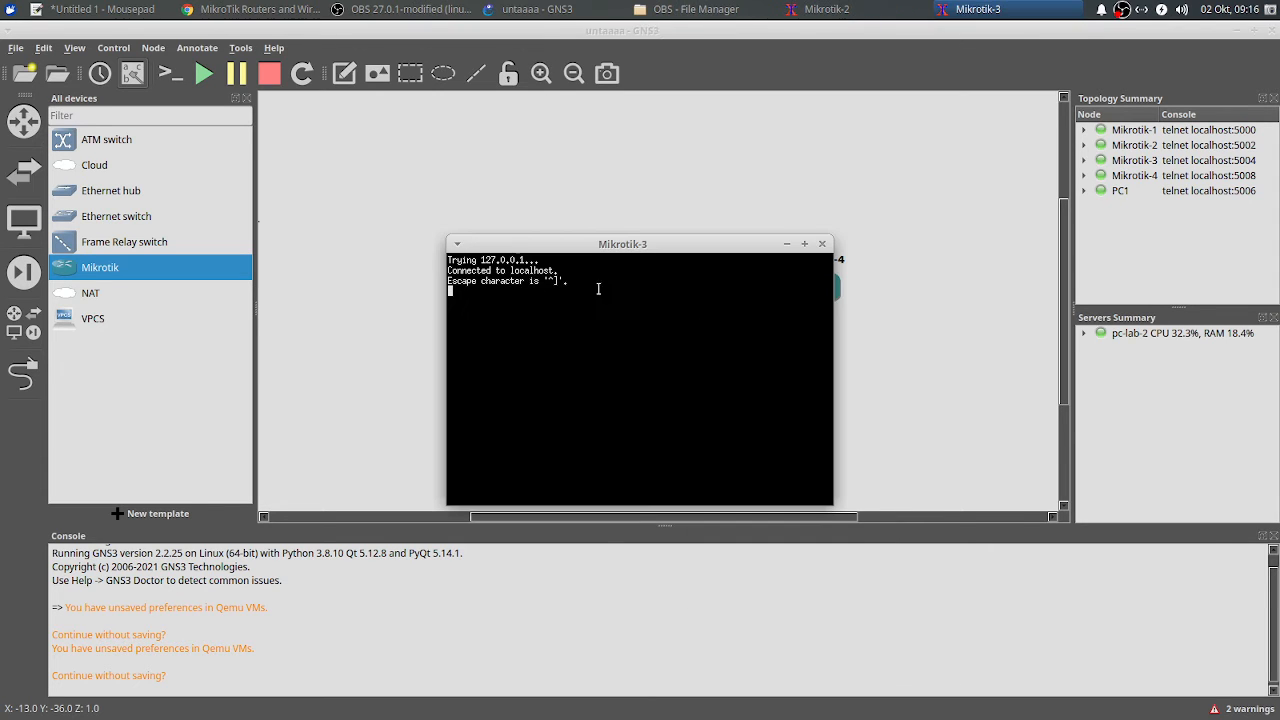
click(826, 9)
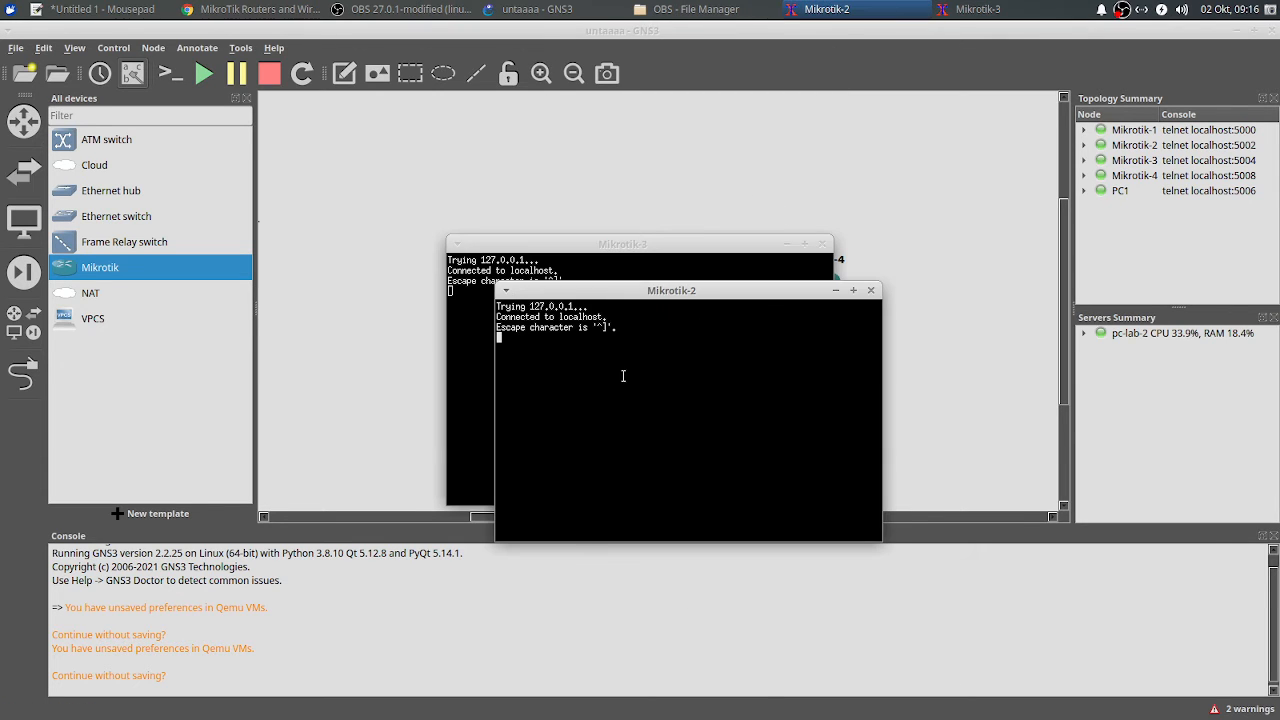
key(Return)
click(464, 326)
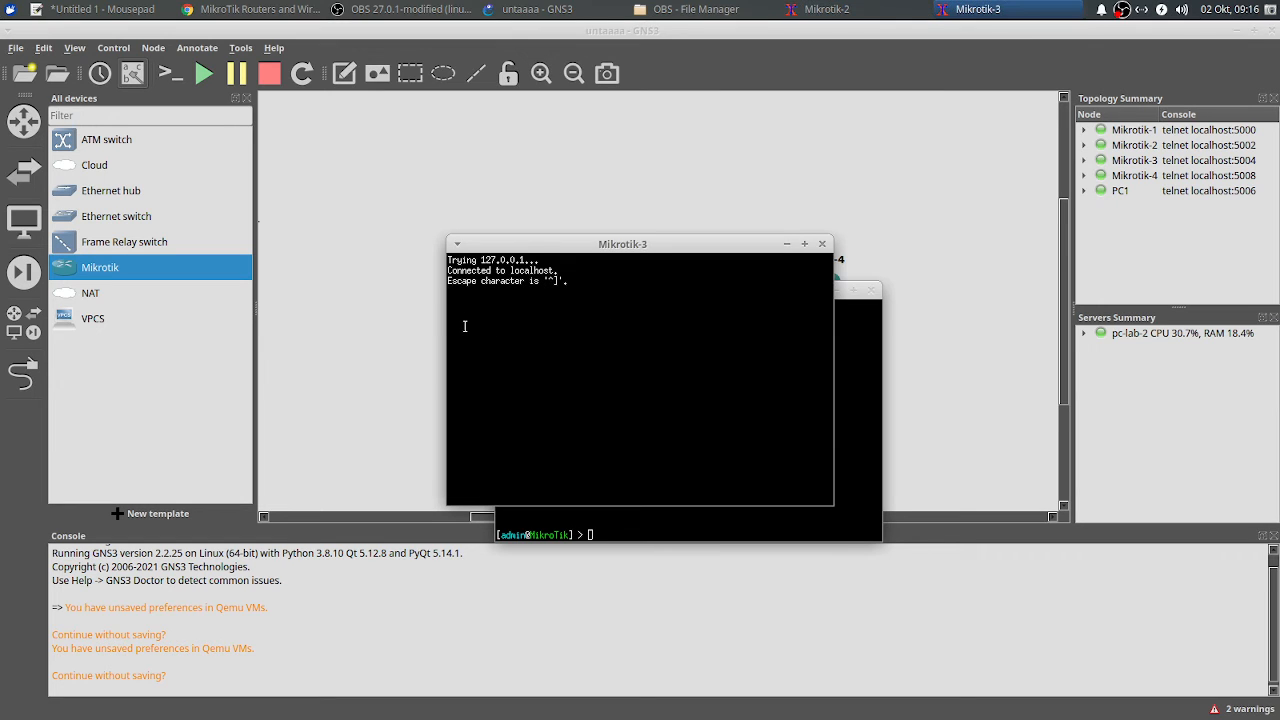
key(Return)
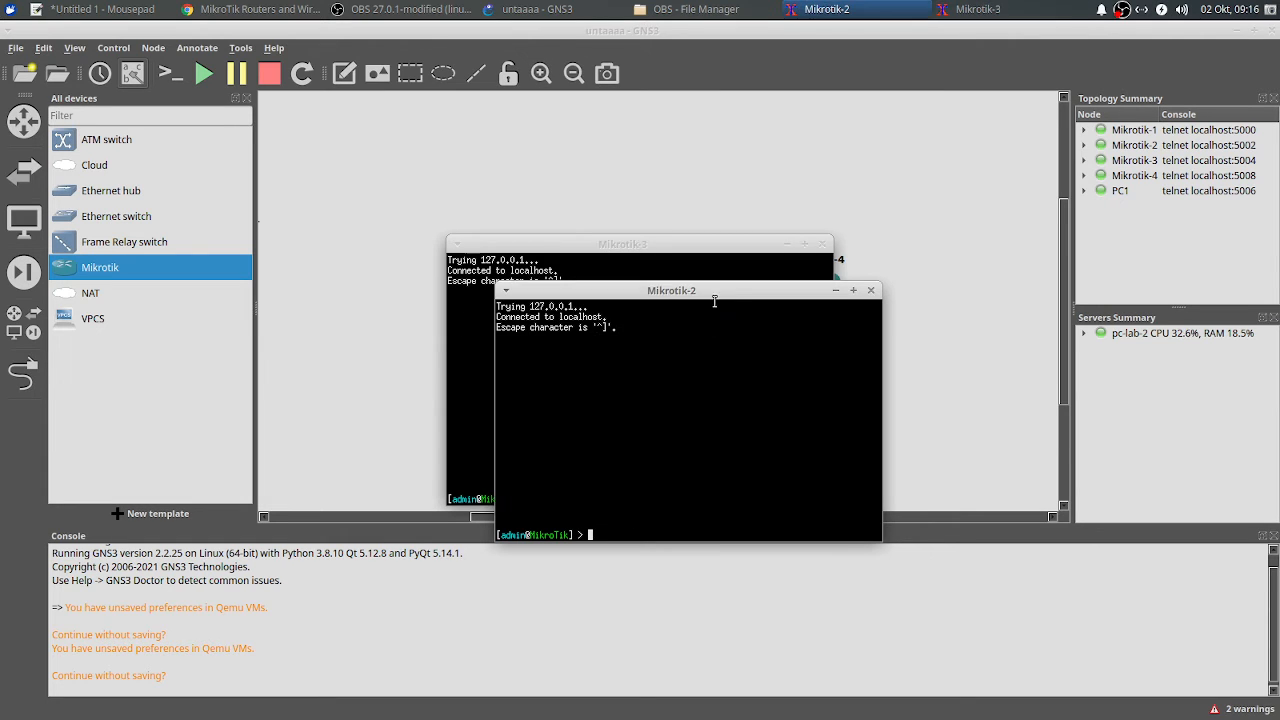
Step: Minimize the Mikrotik-3 console and move the Mikrotik-2 console to the right
click(826, 9)
click(783, 245)
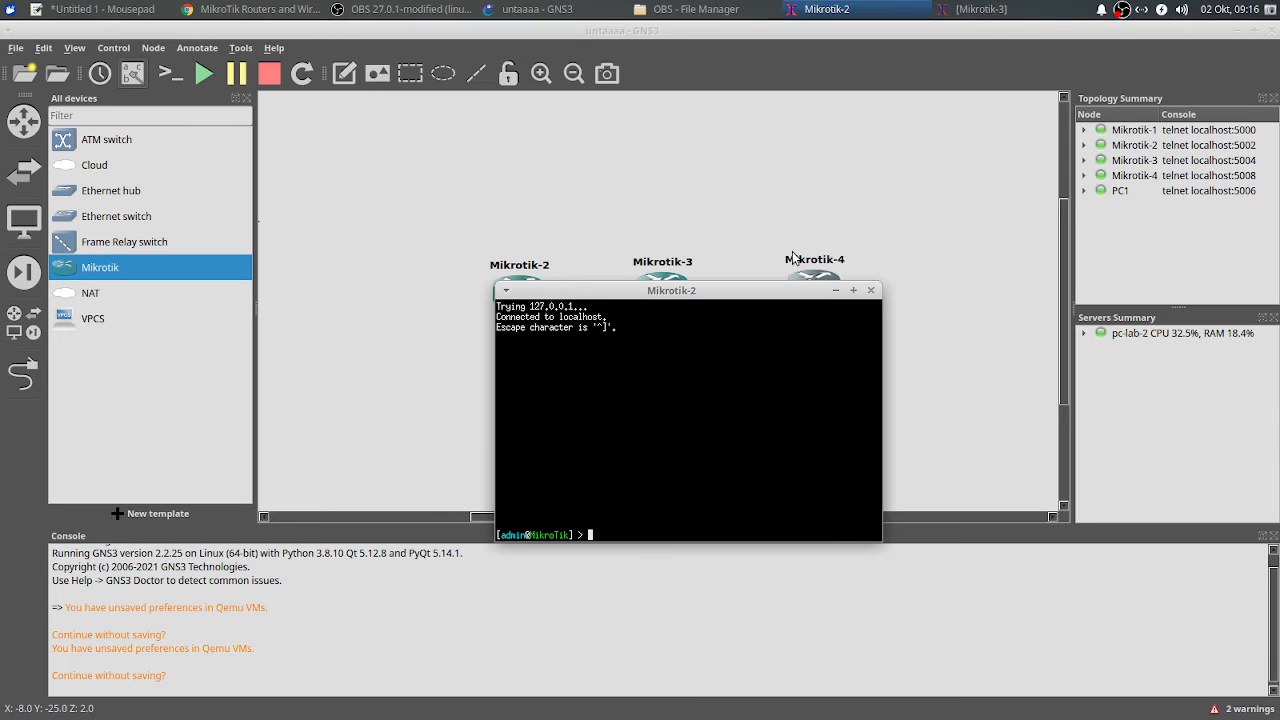
drag(758, 293, 1116, 129)
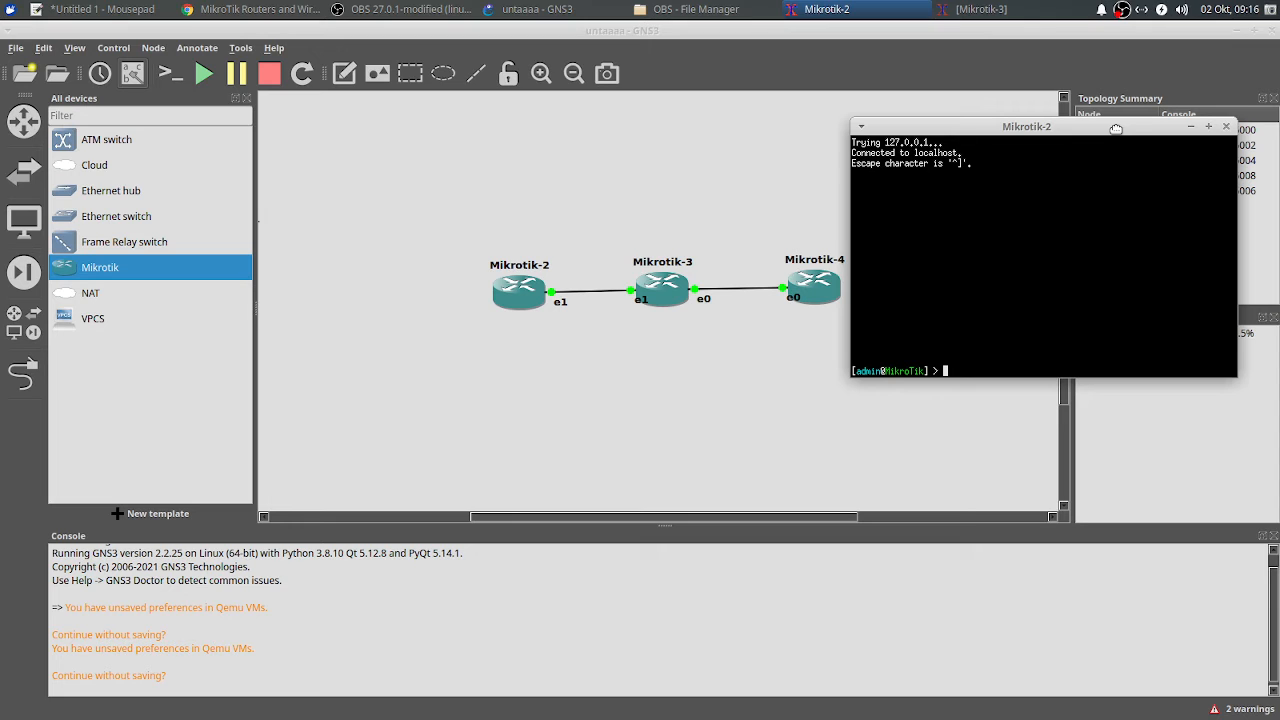
drag(1115, 130, 1108, 162)
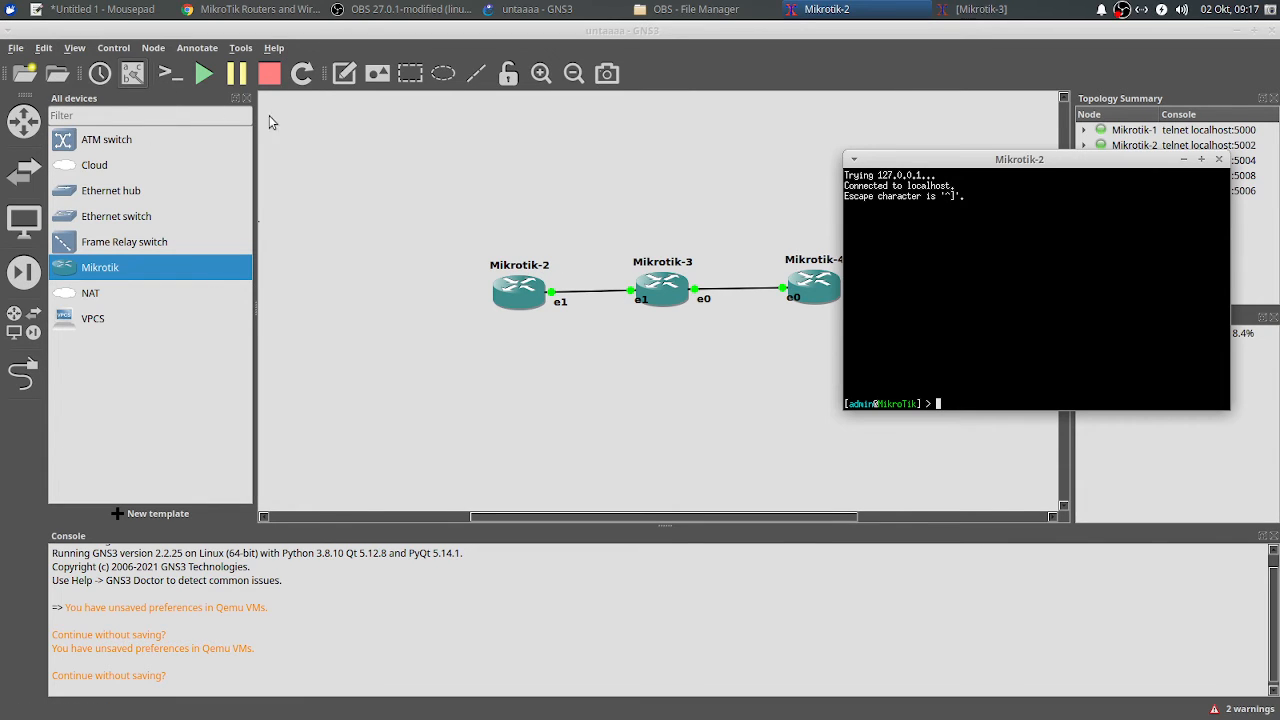
click(345, 78)
Step: Place a 10.10.10.0/24 text note near the Mikrotik-2–Mikrotik-3 link and drag it above Mikrotik-2
click(577, 257)
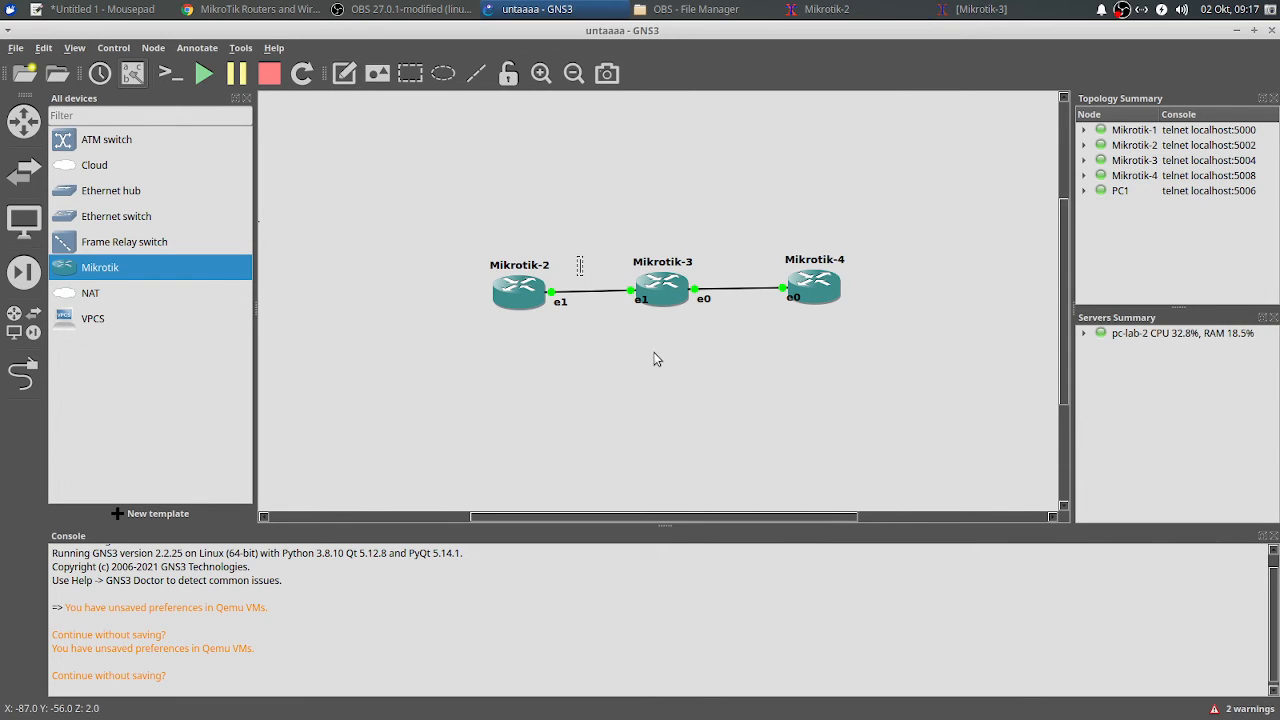
text(10.10.10.1)
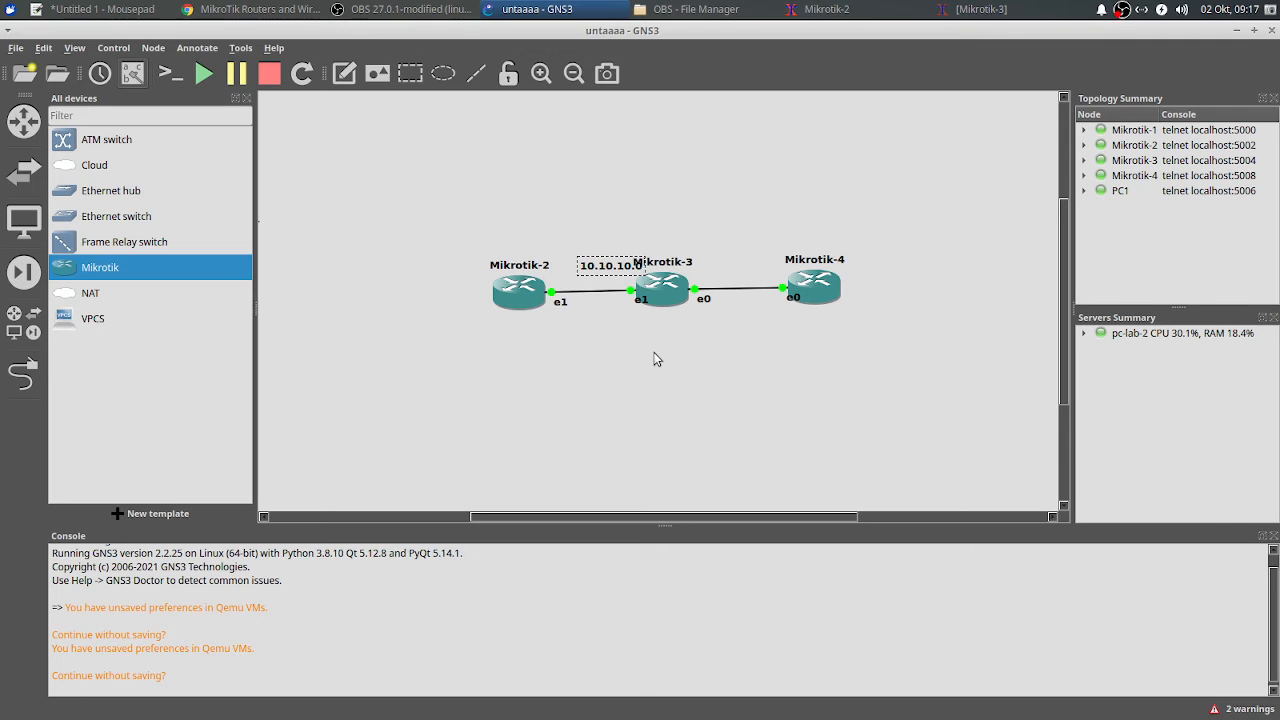
text(/25)
drag(608, 267, 577, 247)
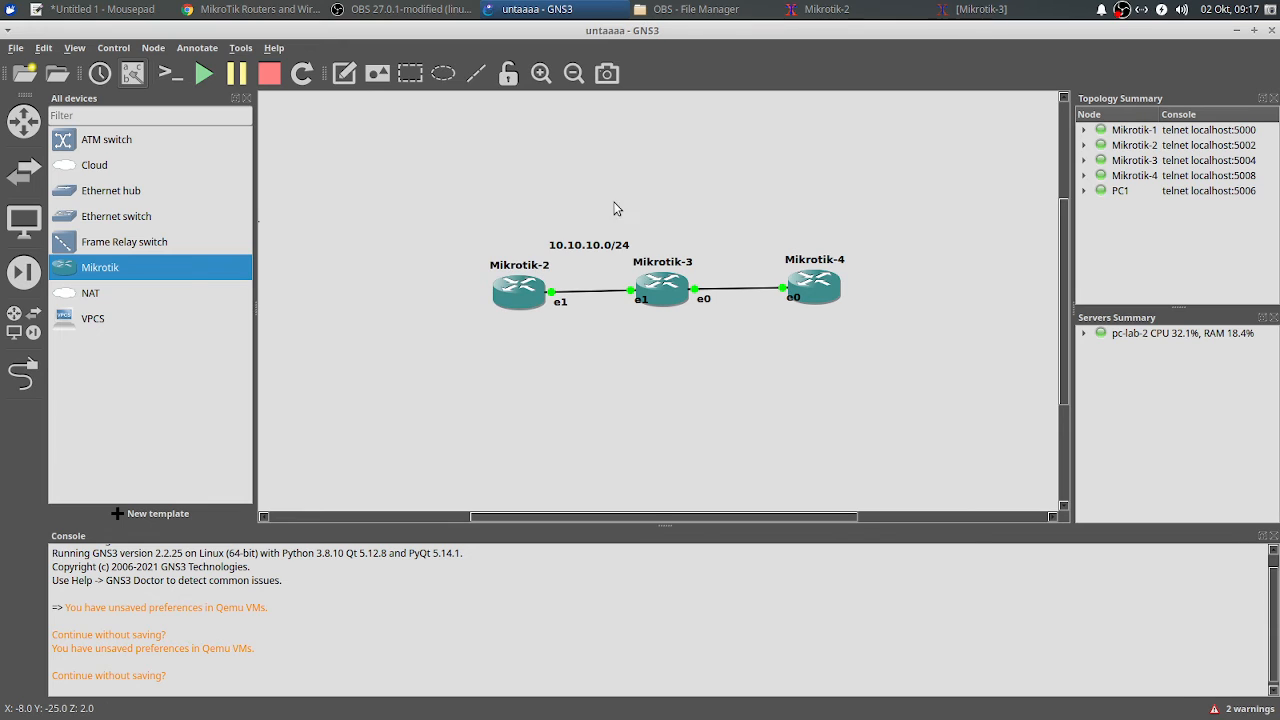
Step: On Mikrotik-2 run 'ip address add address=10.10.10.1/24 interface=ether2', then minimize the console
click(830, 9)
text(ip )
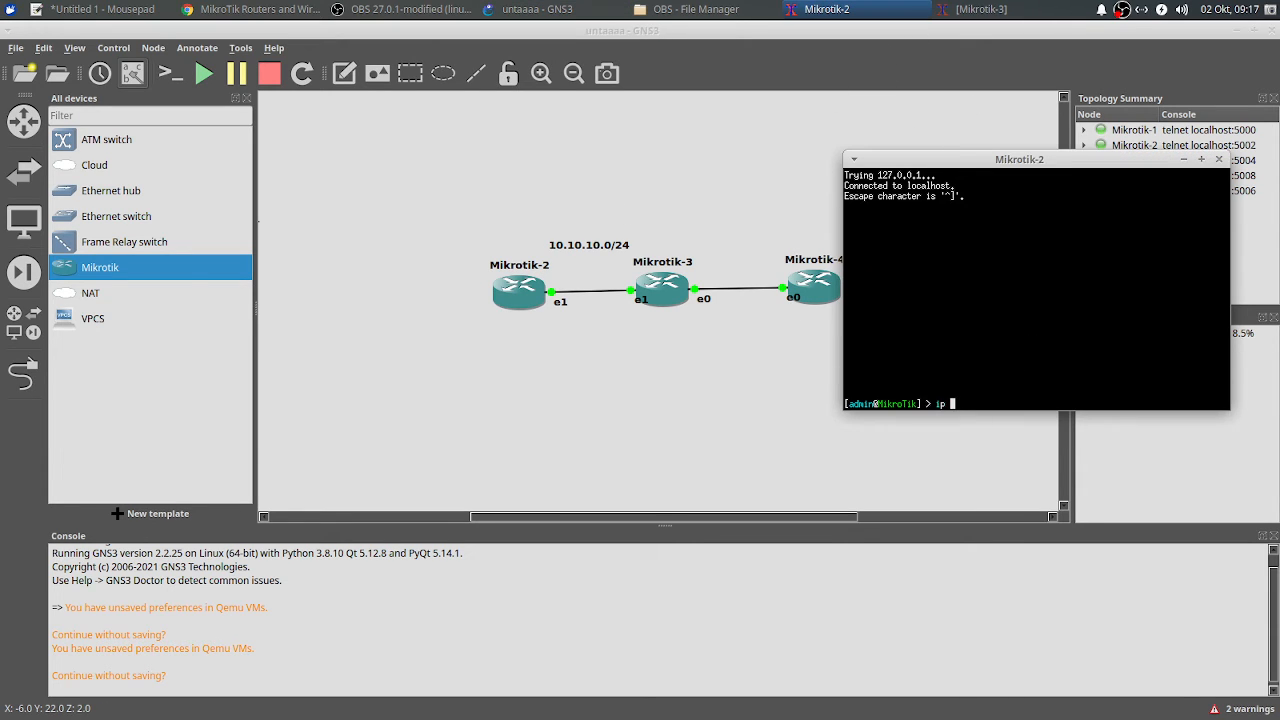
text(address add a)
key(Tab)
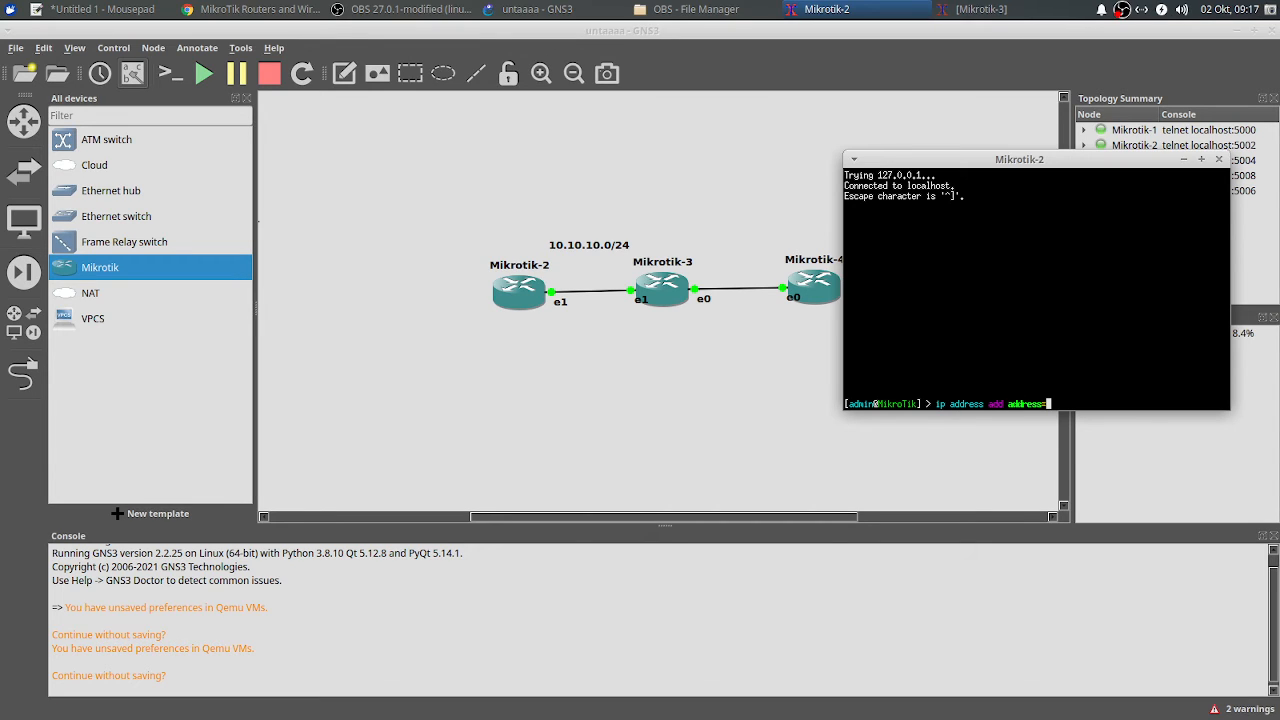
text(10.10.10.1/24 in)
key(Tab)
text(ether2)
key(Return)
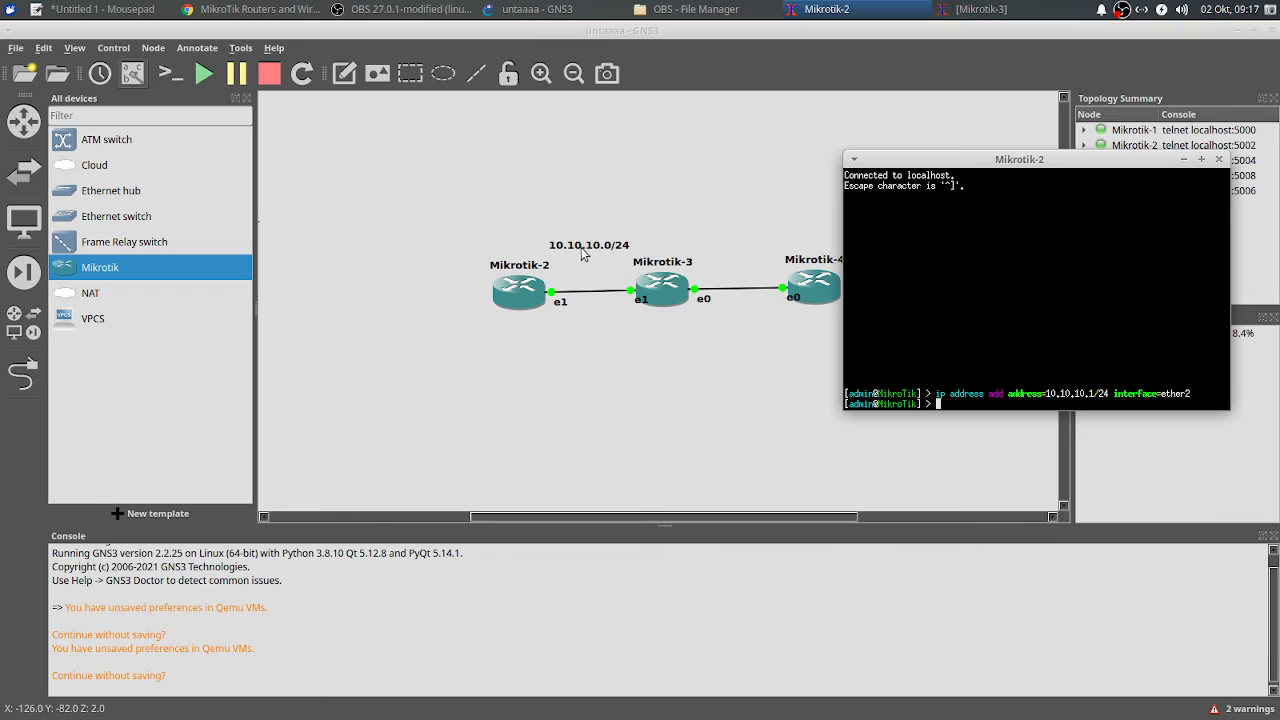
click(1183, 159)
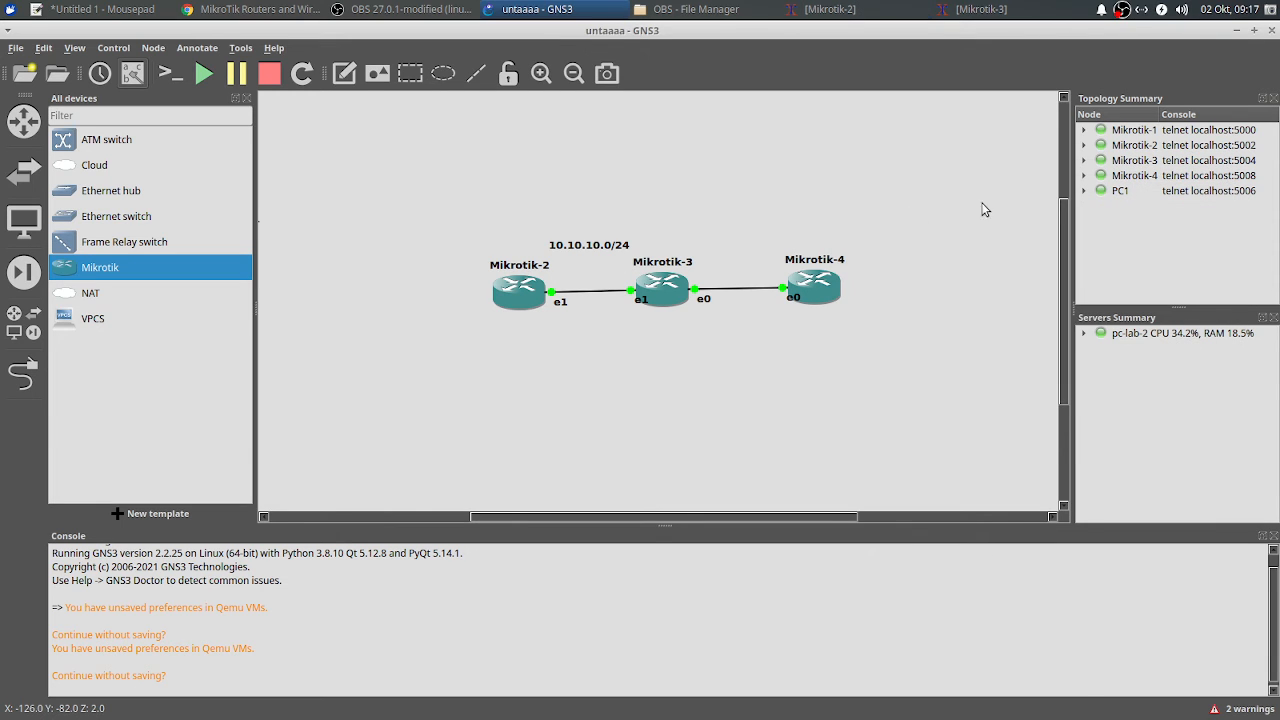
Step: Change the note to 10.10.10.1/24 and move it above Mikrotik-2
click(617, 250)
key(BackSpace)
text(1)
drag(614, 252, 539, 244)
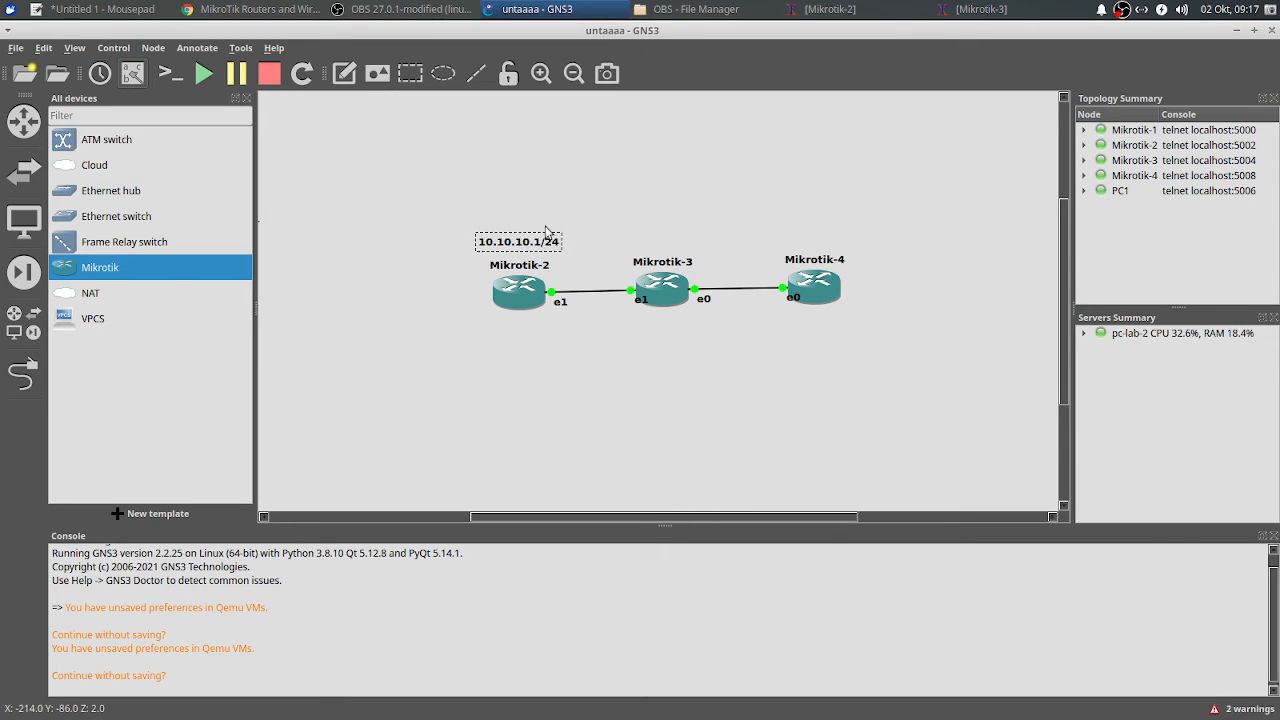
Step: Add a 10.10.10.2/24 note positioned above Mikrotik-3
click(344, 73)
click(651, 232)
text(10.10.10.2/24)
click(687, 219)
drag(738, 241, 707, 241)
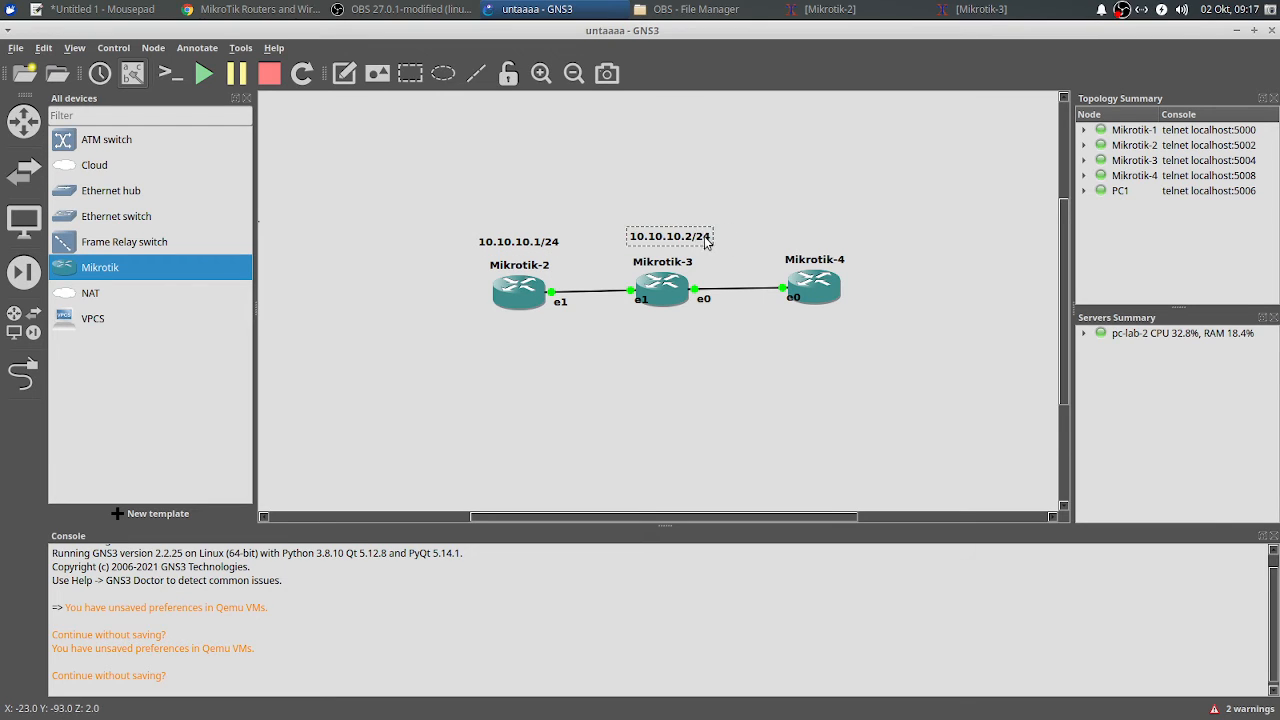
Step: On Mikrotik-3 run 'ip address add address=10.10.10.2/24 interface=ether2' and move the console aside
click(1005, 9)
text(ip ad)
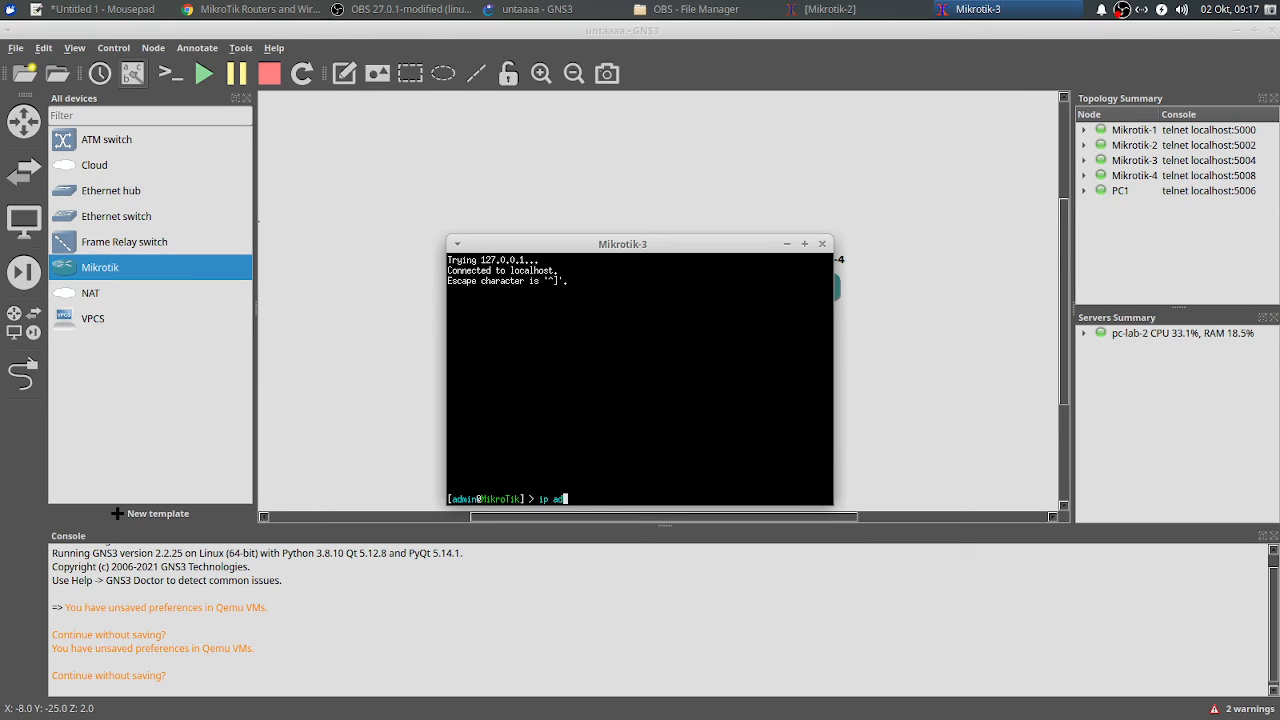
text(dress add address=10.10.10.)
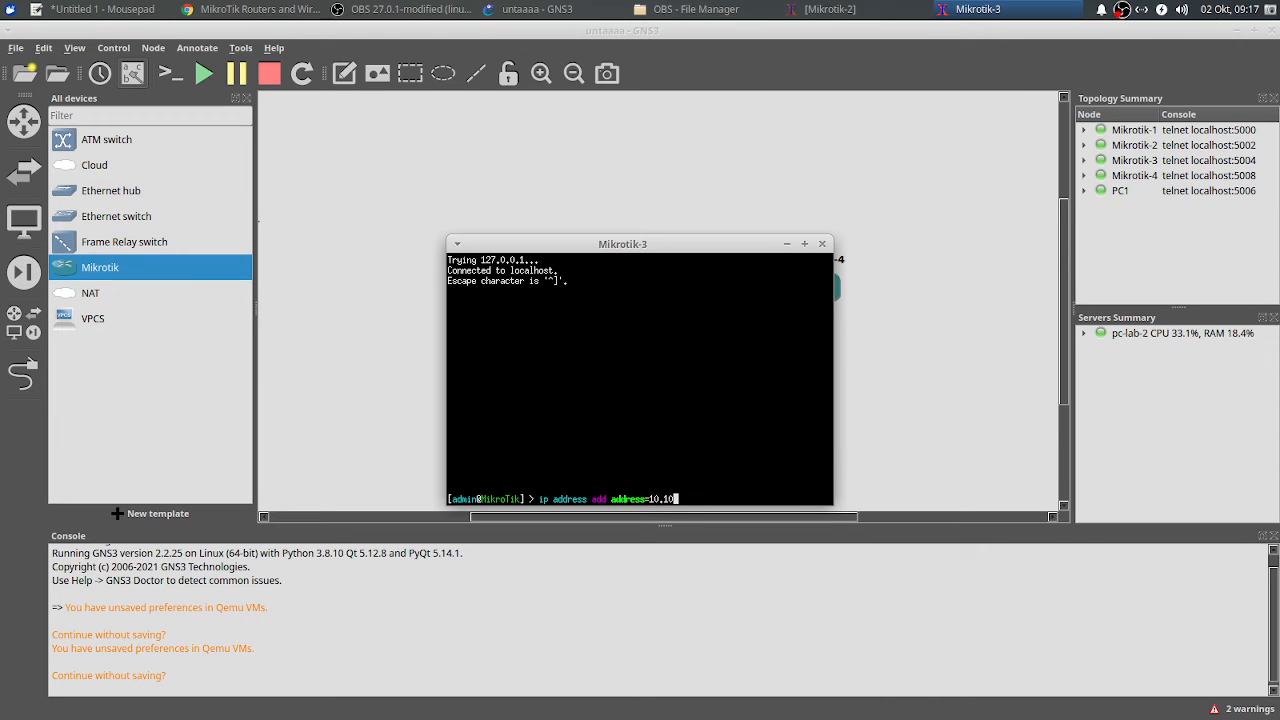
key(BackSpace)
key(BackSpace)
key(BackSpace)
text(10.2/24 interface=erth)
key(BackSpace)
key(BackSpace)
key(BackSpace)
text(ther2)
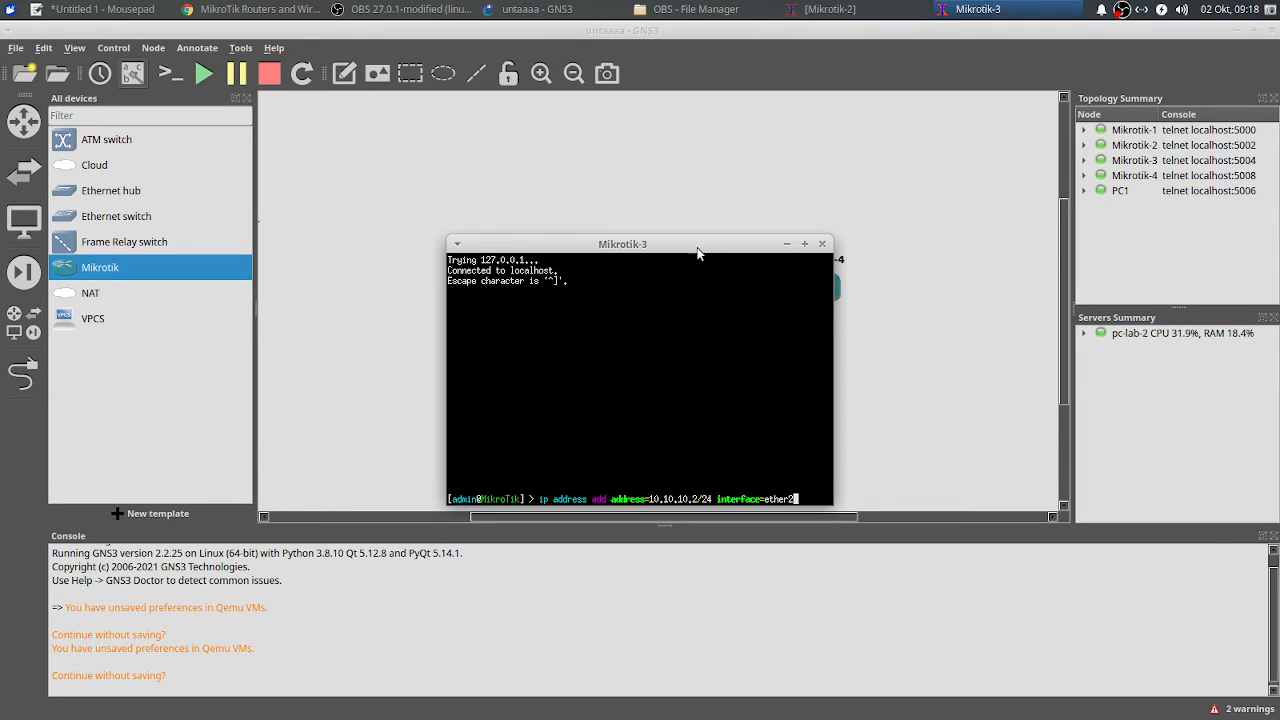
drag(698, 254, 964, 116)
key(Return)
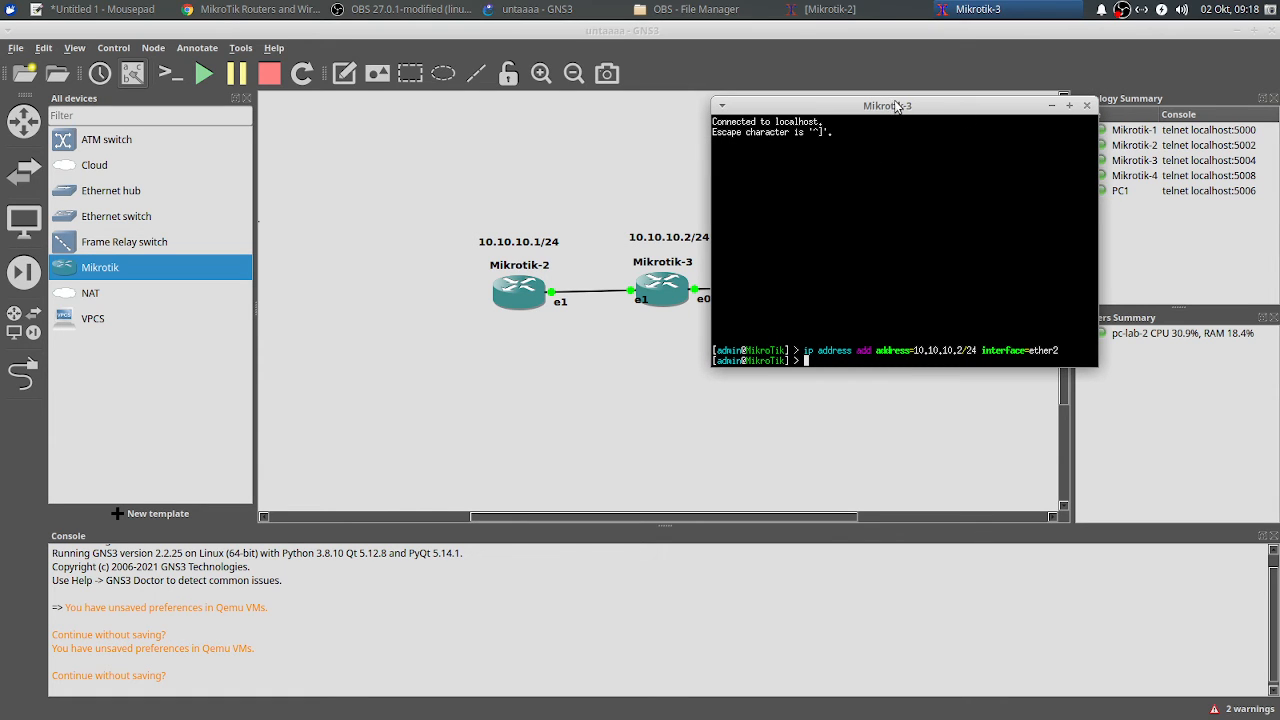
drag(897, 106, 1002, 195)
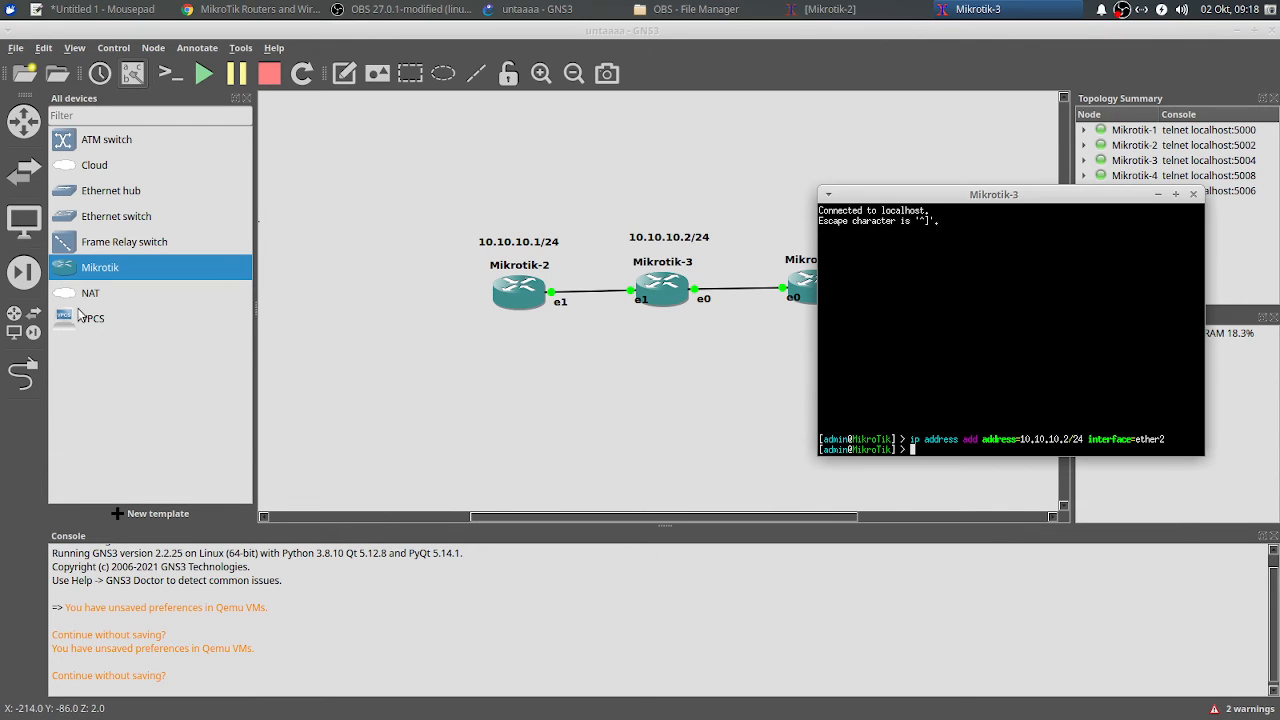
Step: Add a VPCS node PC2 and cable Mikrotik-2's Ethernet2 to PC2's Ethernet0
drag(80, 315, 555, 408)
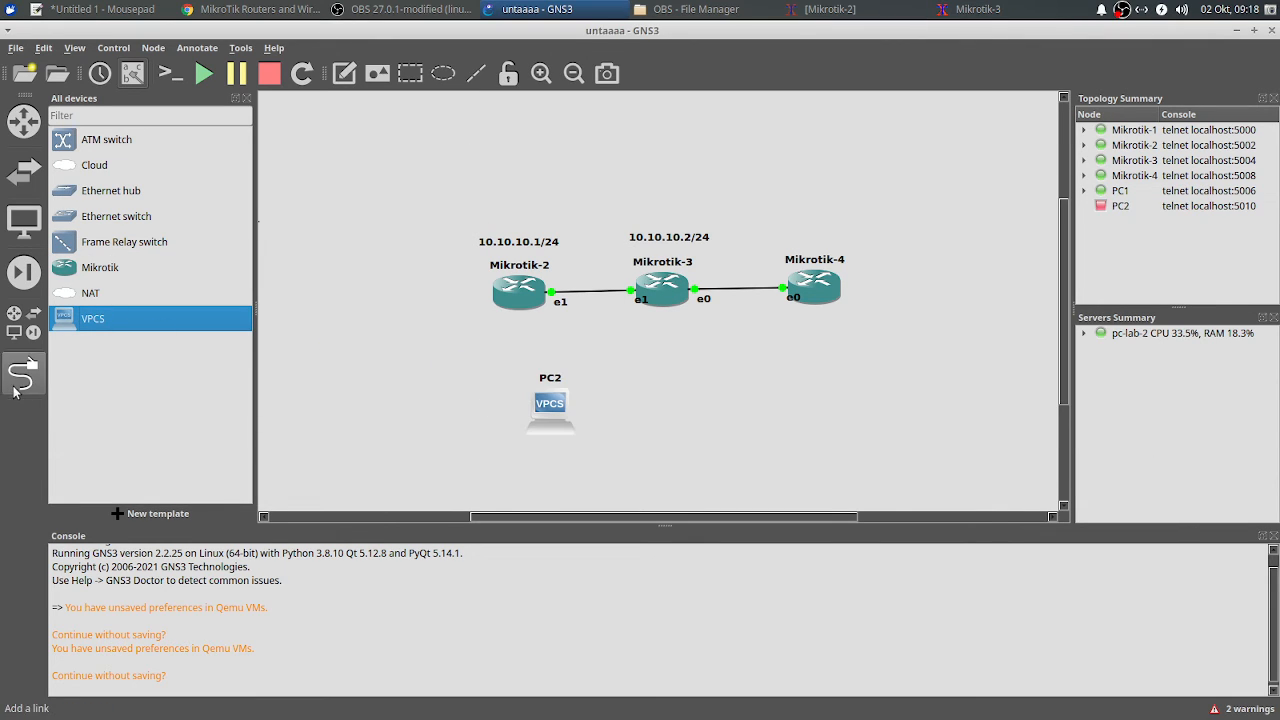
click(14, 392)
click(537, 302)
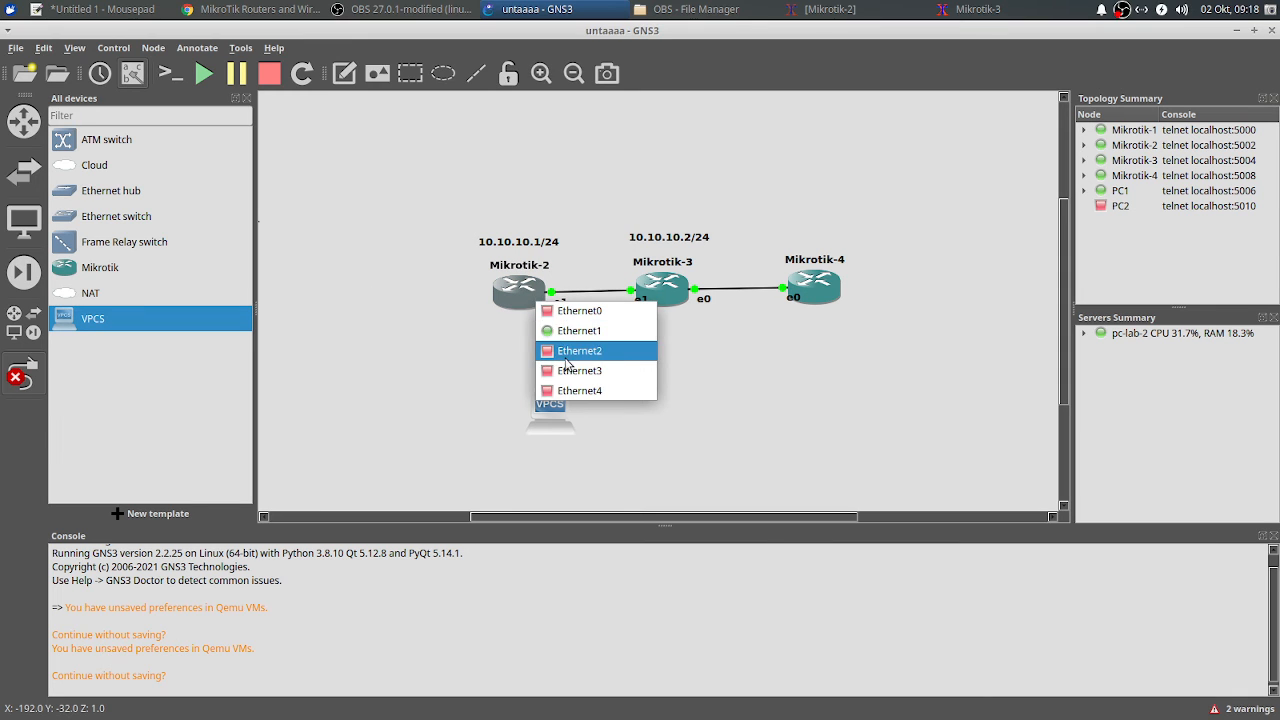
click(566, 355)
click(541, 407)
click(576, 422)
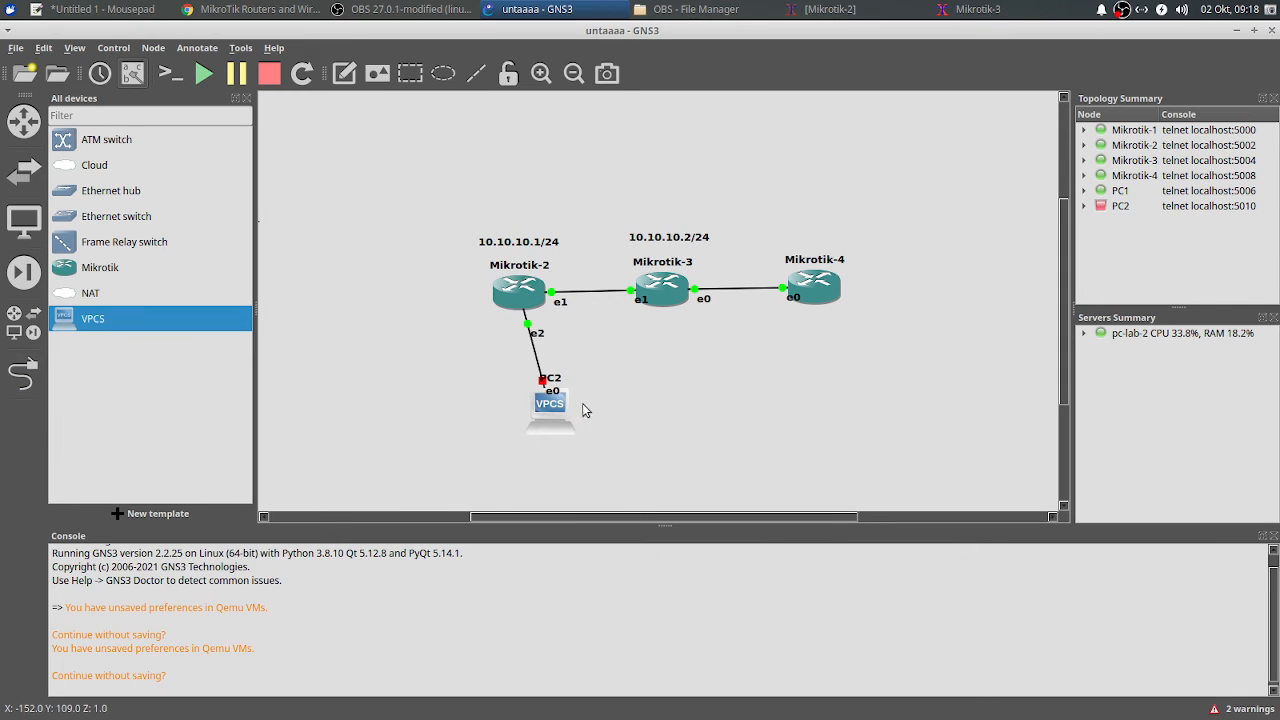
Step: Place PC2 directly below Mikrotik-2 and bring the Mikrotik-2 console back up
drag(584, 410, 558, 402)
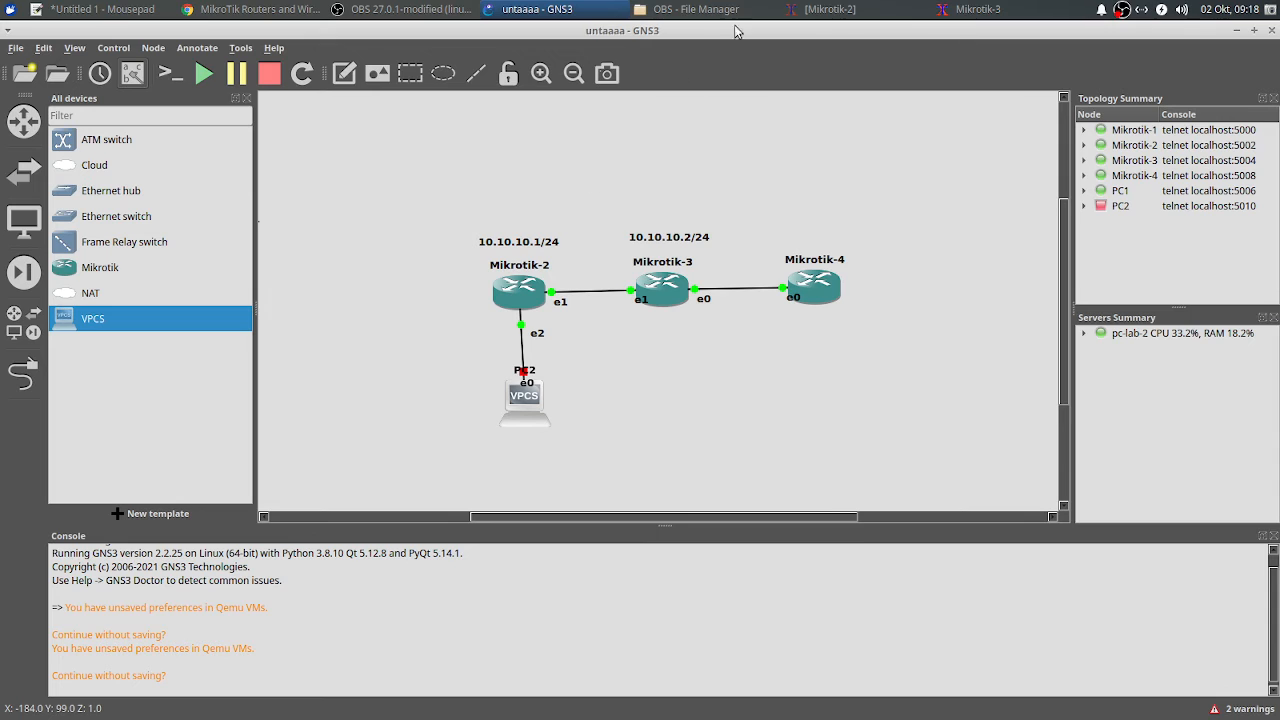
click(963, 7)
click(862, 8)
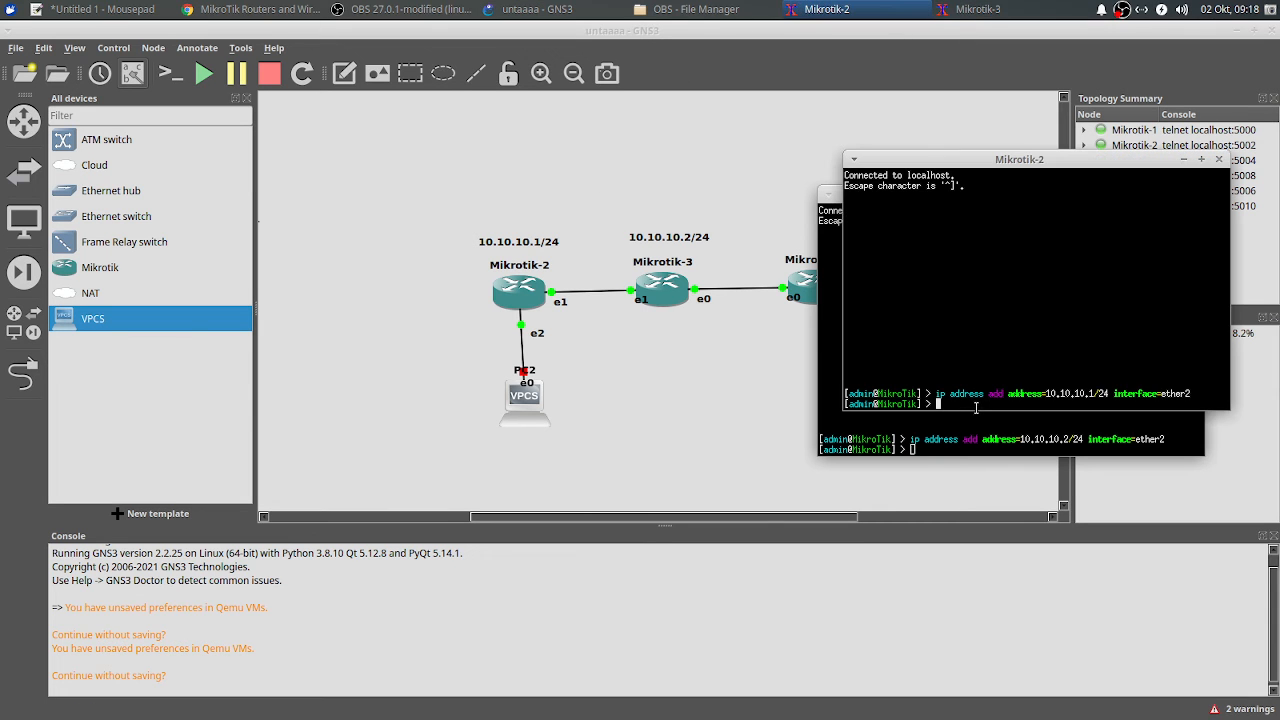
Step: Hide the Mikrotik-3 console and ping 10.10.10.2 from Mikrotik-2
drag(998, 161, 535, 208)
text(ping)
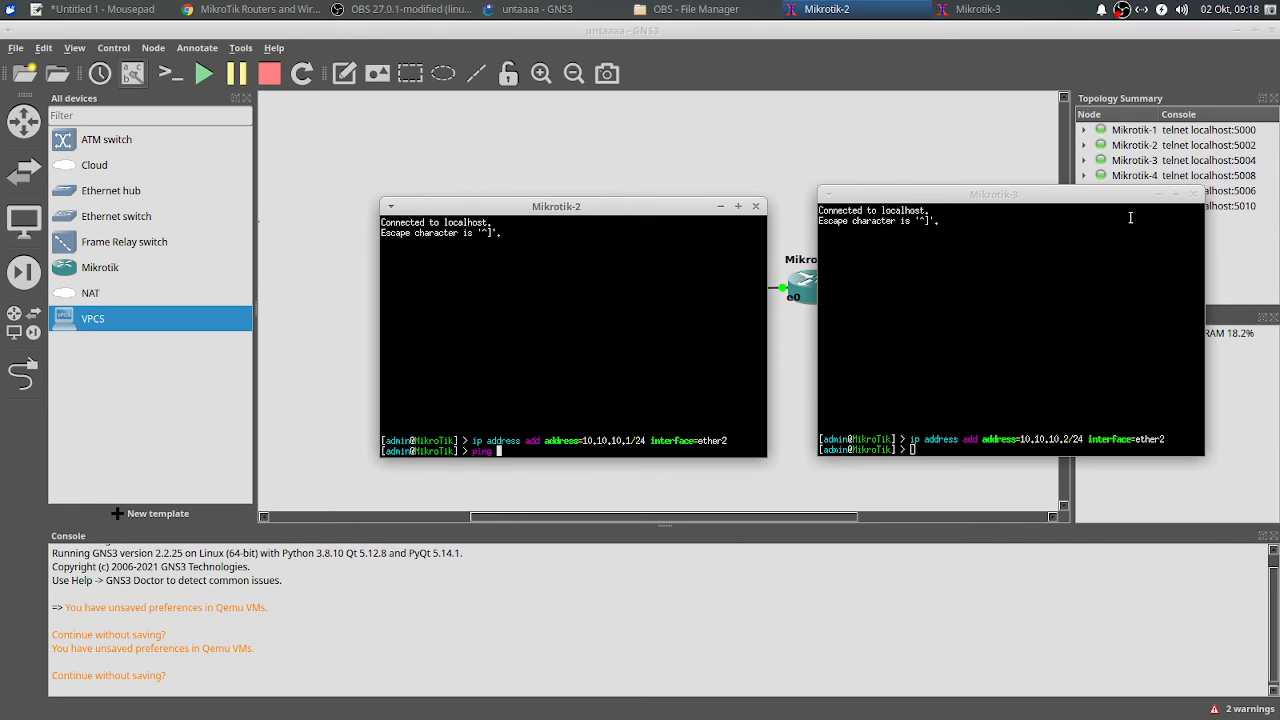
click(1158, 194)
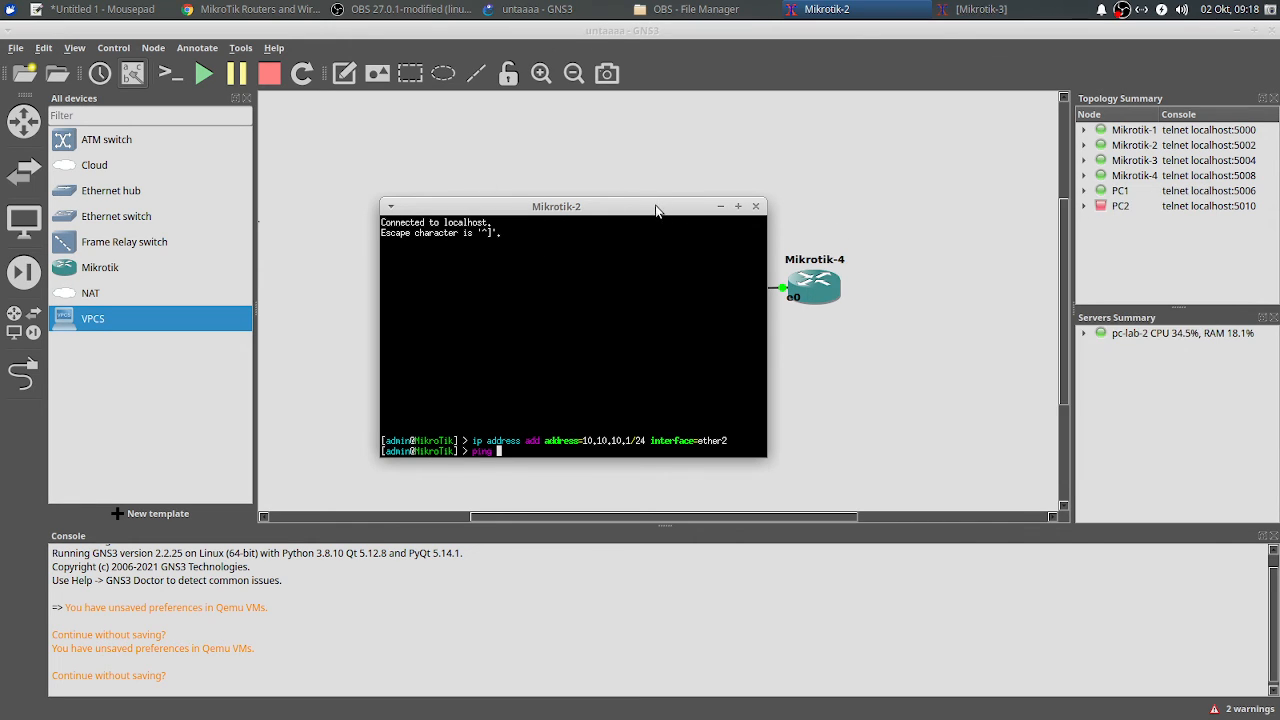
drag(656, 210, 1074, 159)
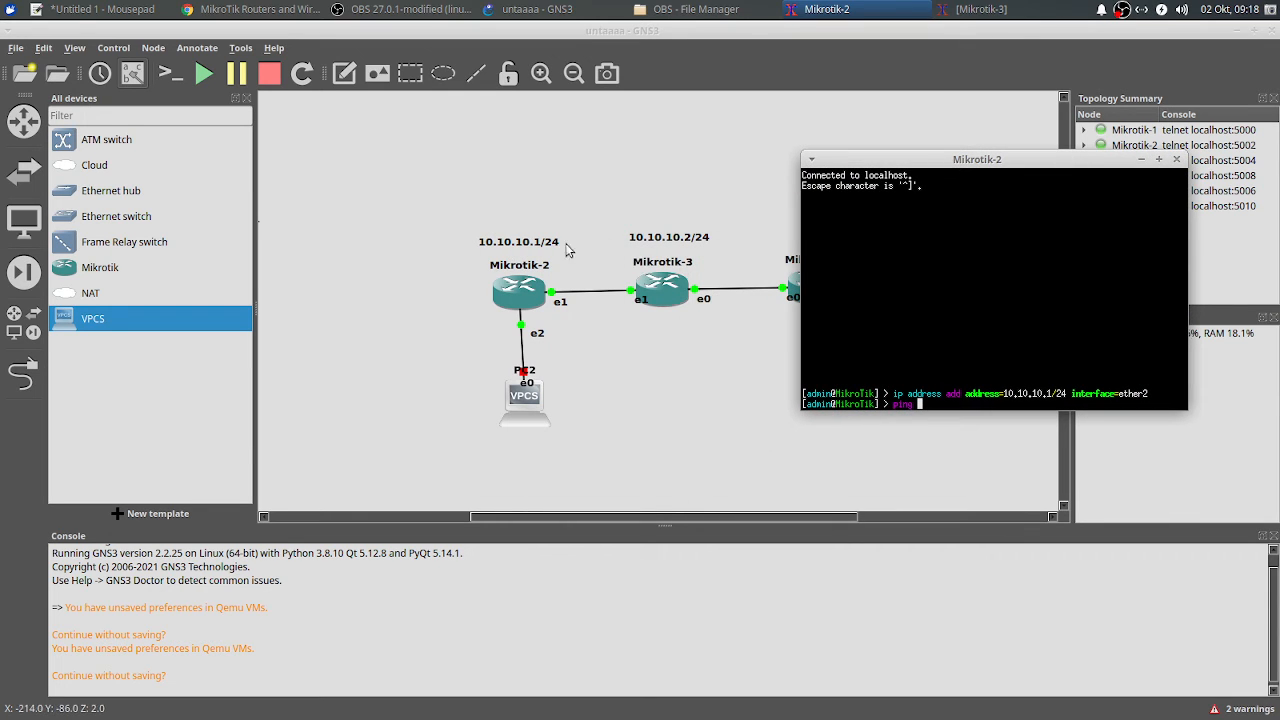
text(10.10.10.2)
key(Return)
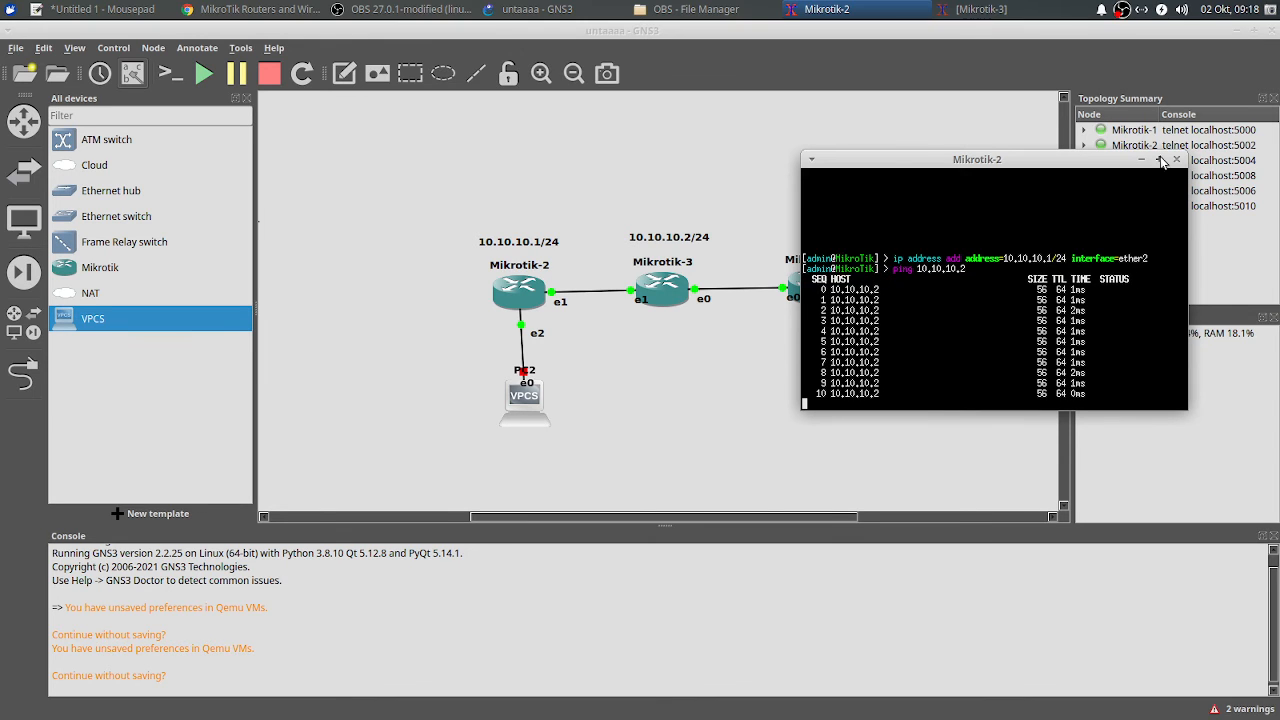
Step: Stop the ping (0% loss) and run 'ip address print', showing 10.10.10.1/24 on ether2
drag(1059, 160, 1028, 163)
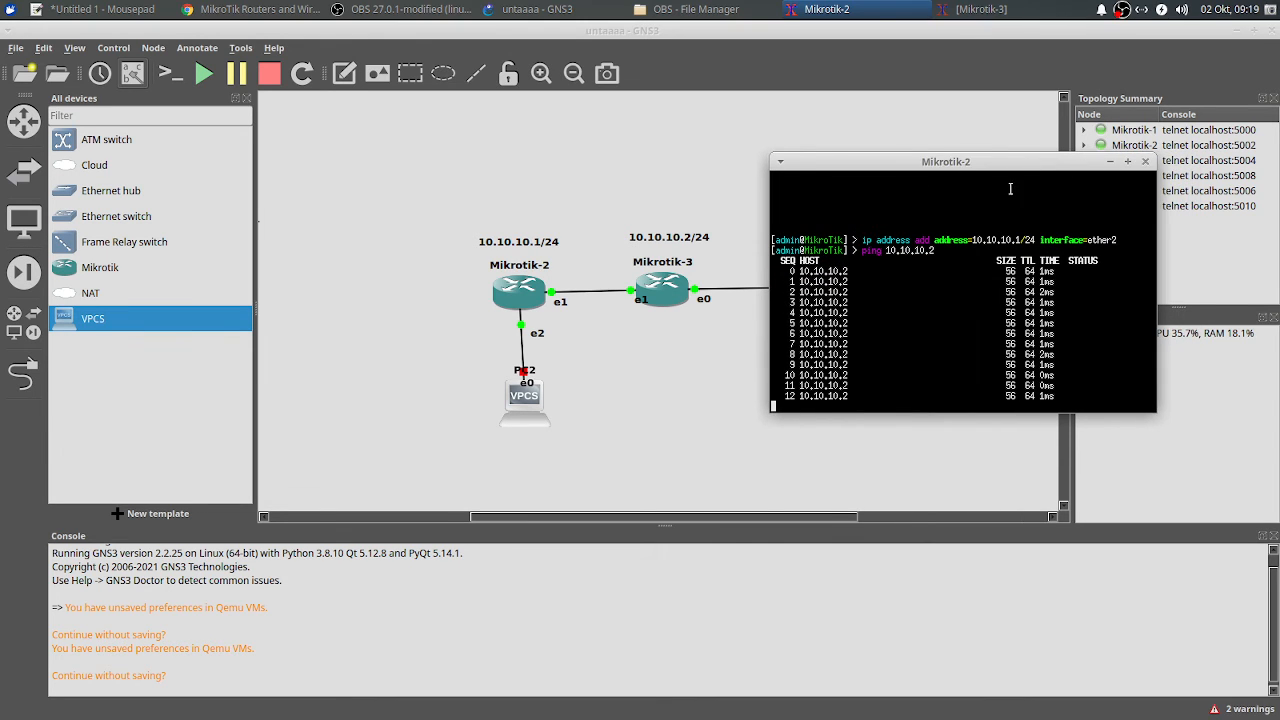
key(ctrl+c)
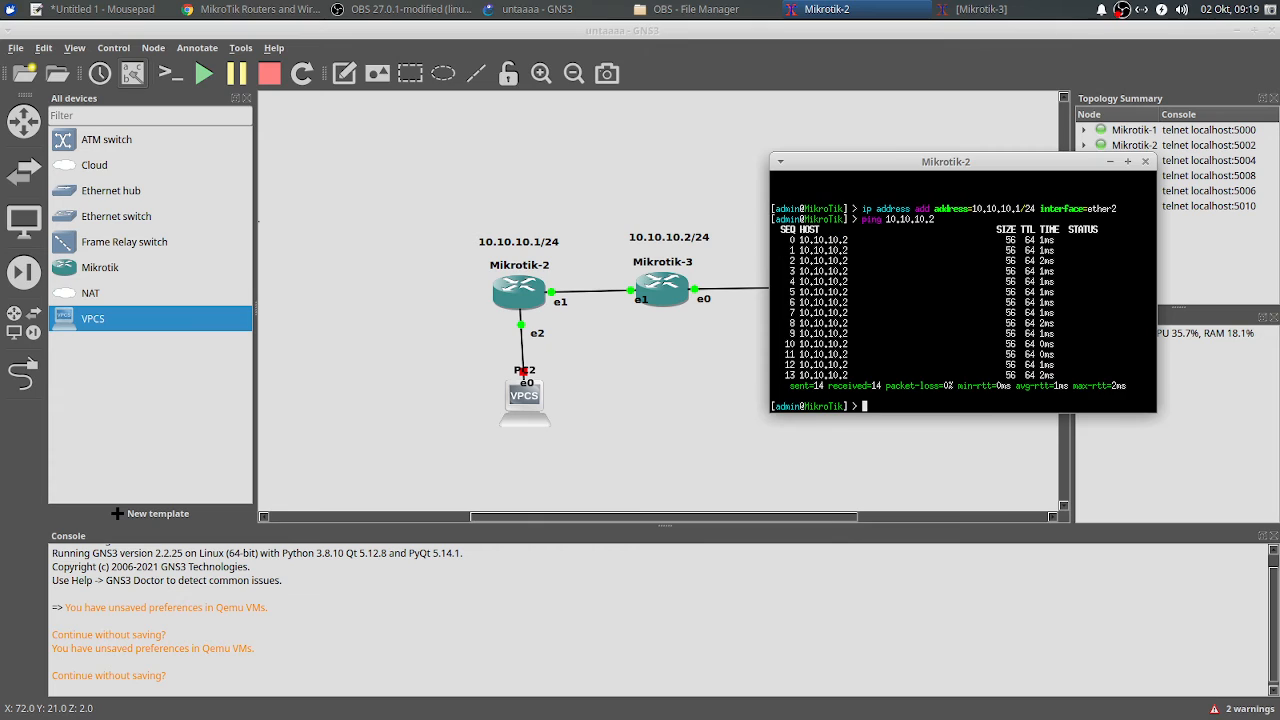
text(ip address pr)
key(Return)
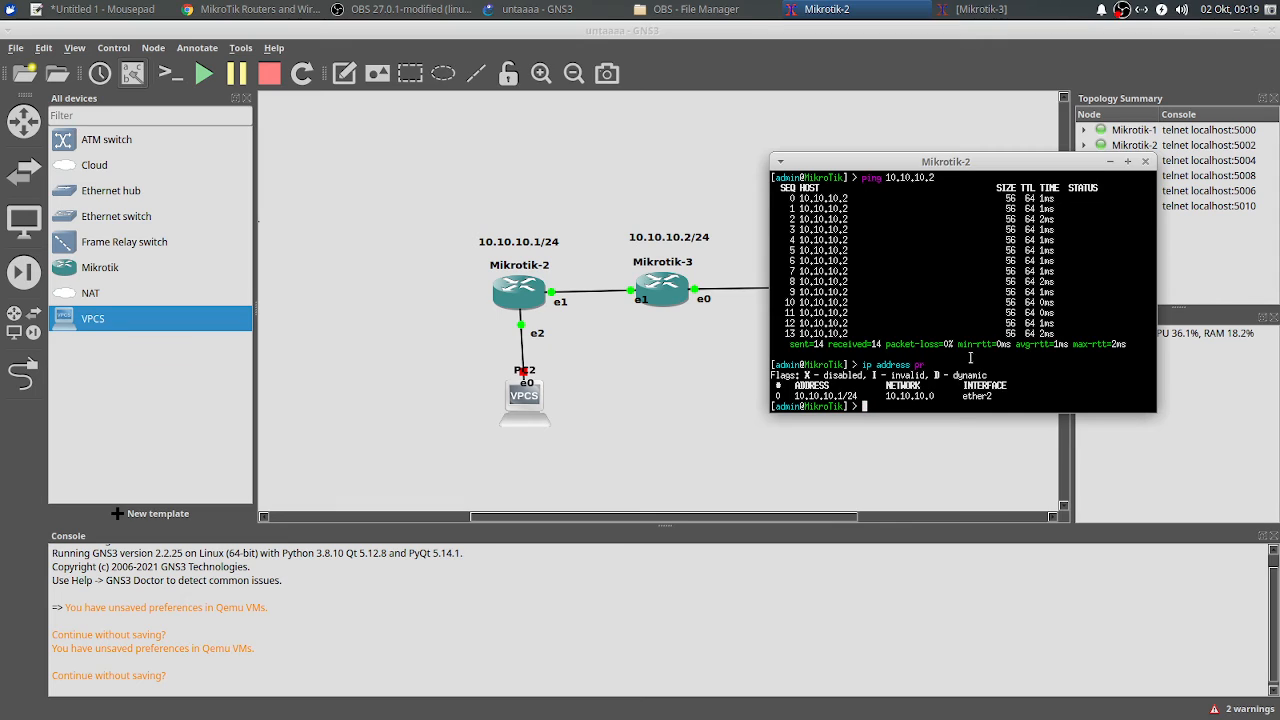
Step: Move Mikrotik-2's address 0 to ether3 with 'ip address set numbers=0 interface=ether3'
text(ip address set n)
key(Tab)
text(0 in)
key(Tab)
text(ether)
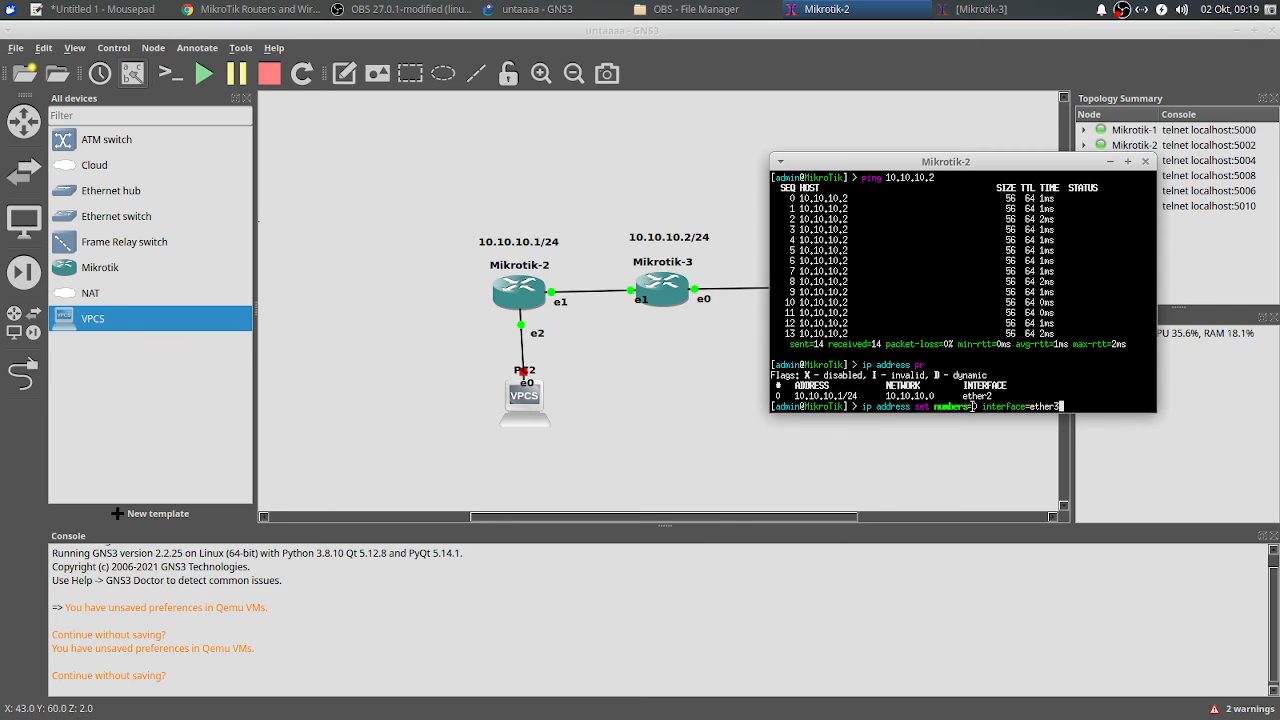
key(Return)
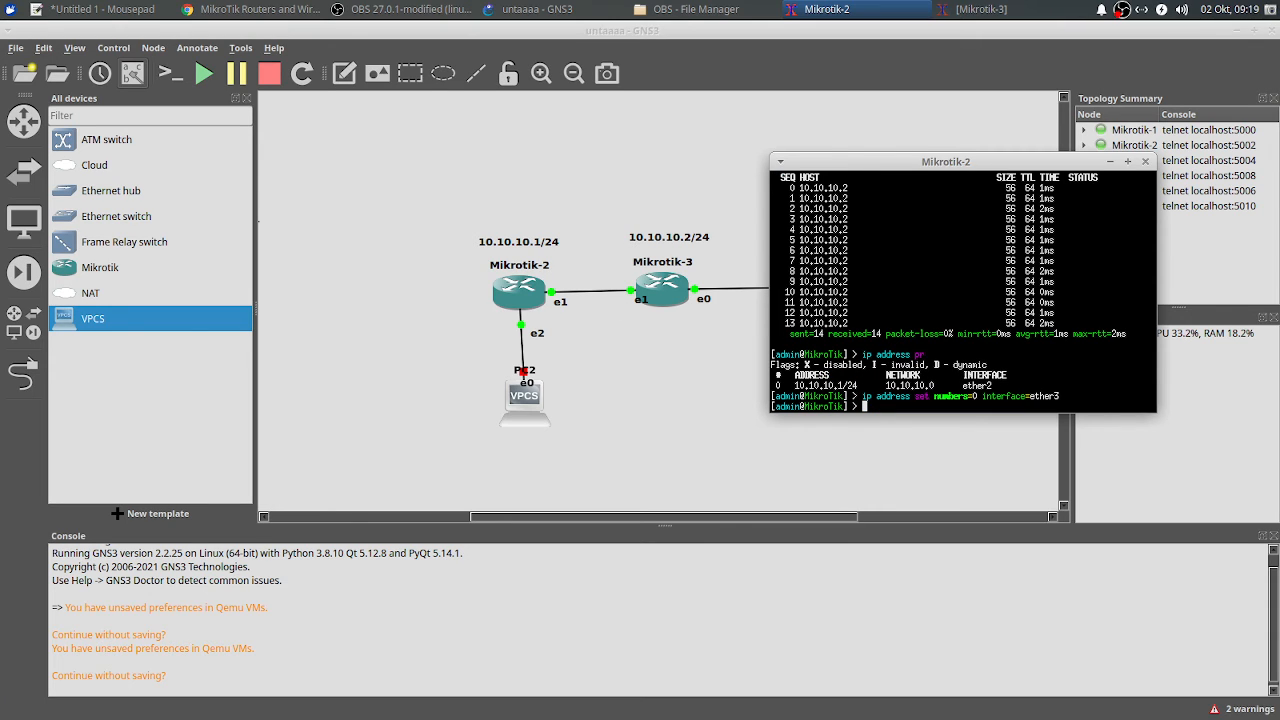
Step: List Mikrotik-2's addresses with 'ip address print' to confirm 10.10.10.1/24 is on ether3
text(ip address print)
key(Return)
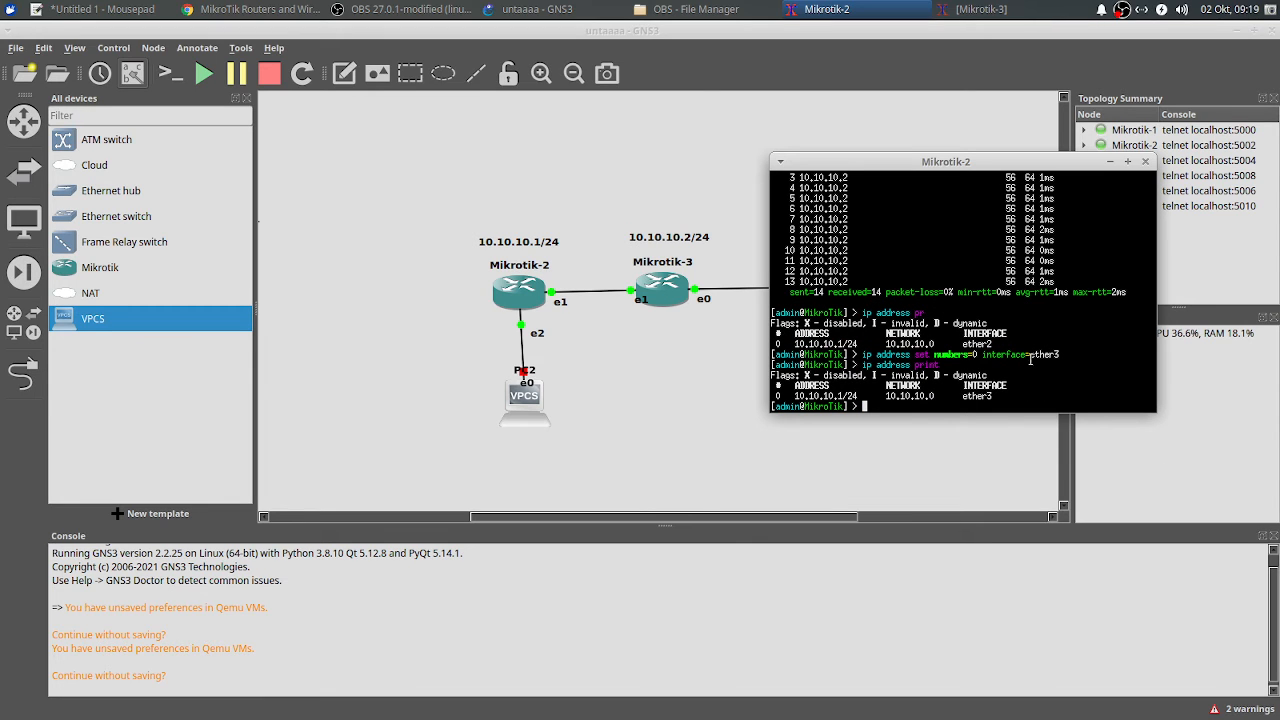
scroll(953, 271, up, 2)
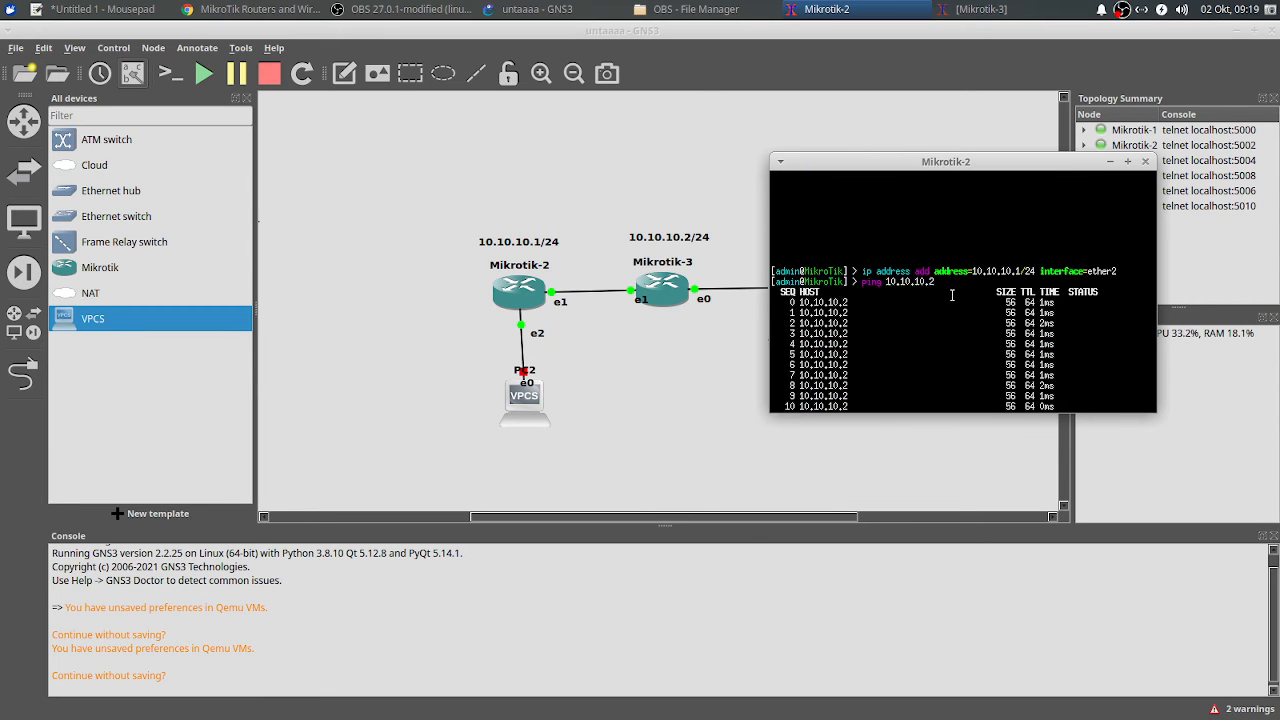
scroll(952, 297, down, 1)
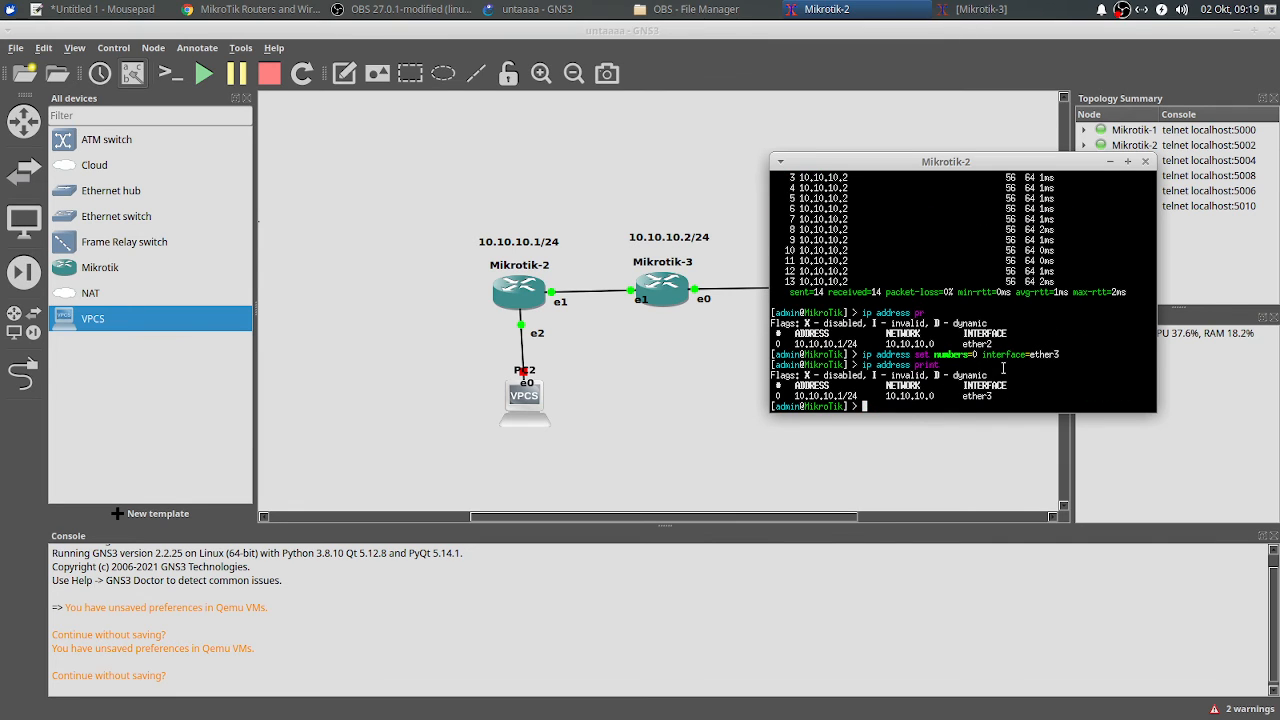
scroll(888, 263, up, 3)
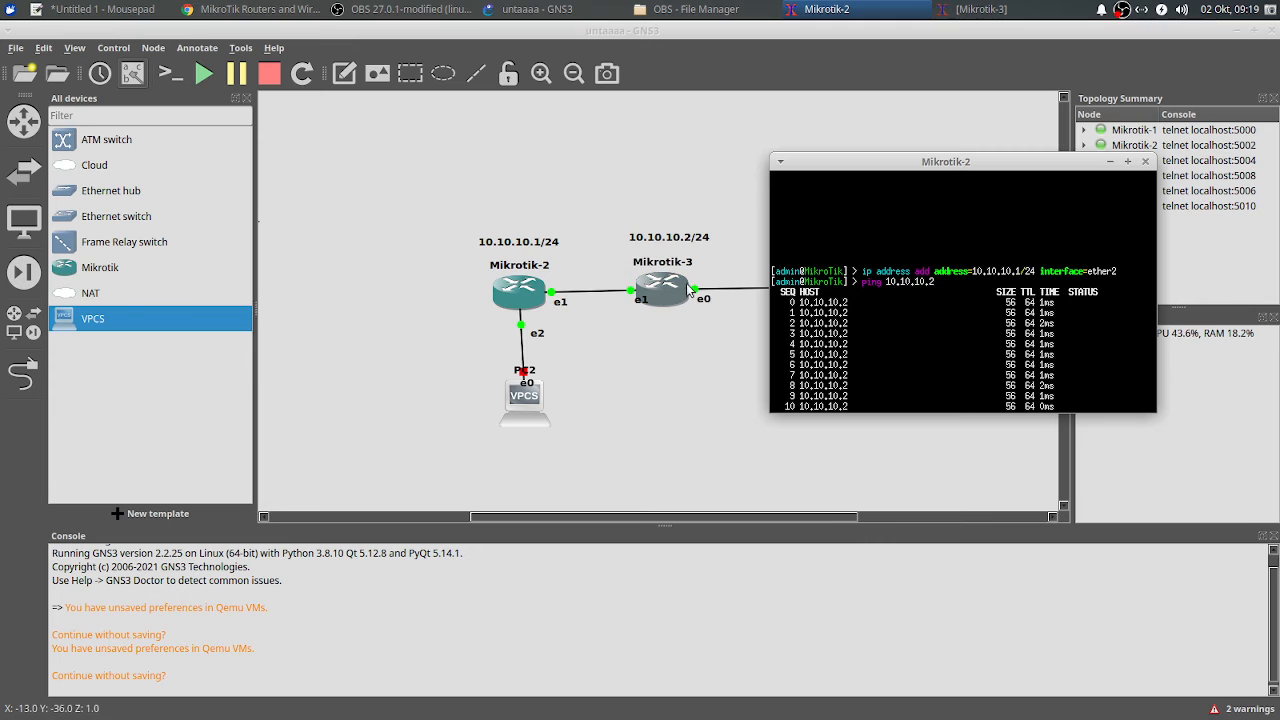
scroll(996, 340, down, 1)
scroll(996, 340, down, 2)
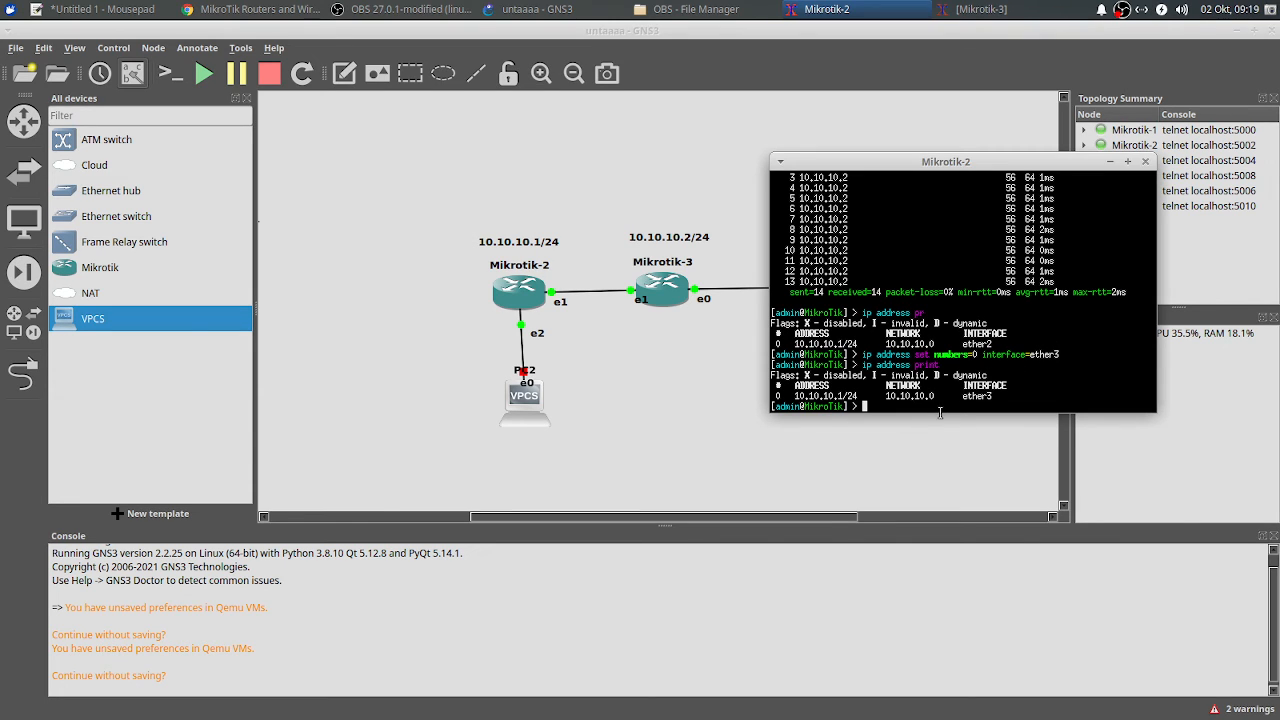
text(ip address print)
key(Return)
Step: Reassign address 0 to ether4 with 'ip address set numbers=0 interface=ether4'
text(ip a)
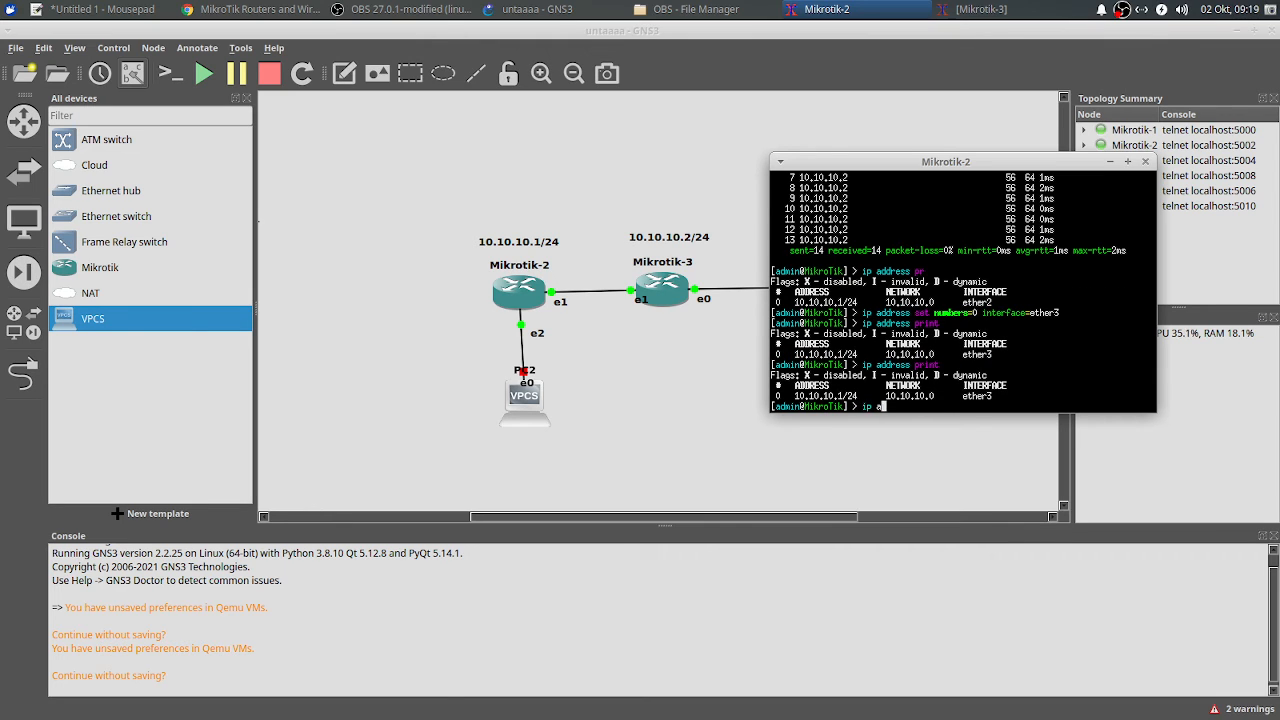
text(ddress set numbers=0 i)
key(Tab)
text(ether4)
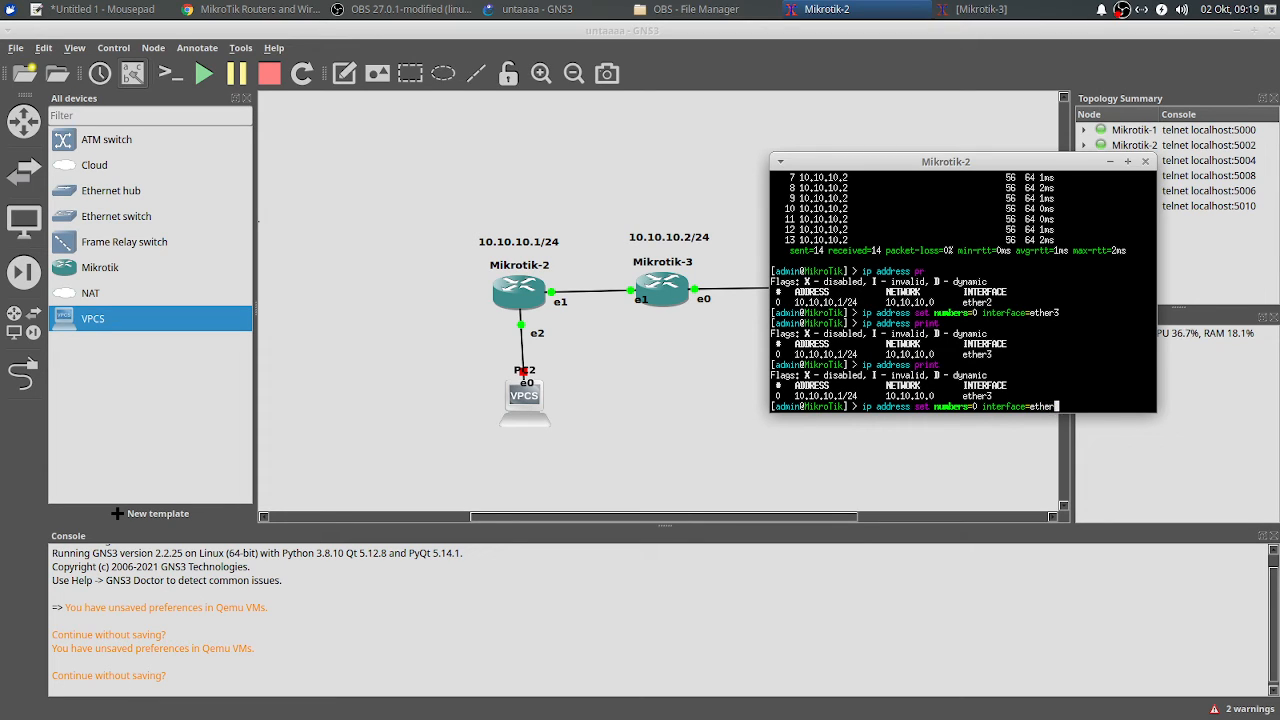
key(Return)
text(ping )
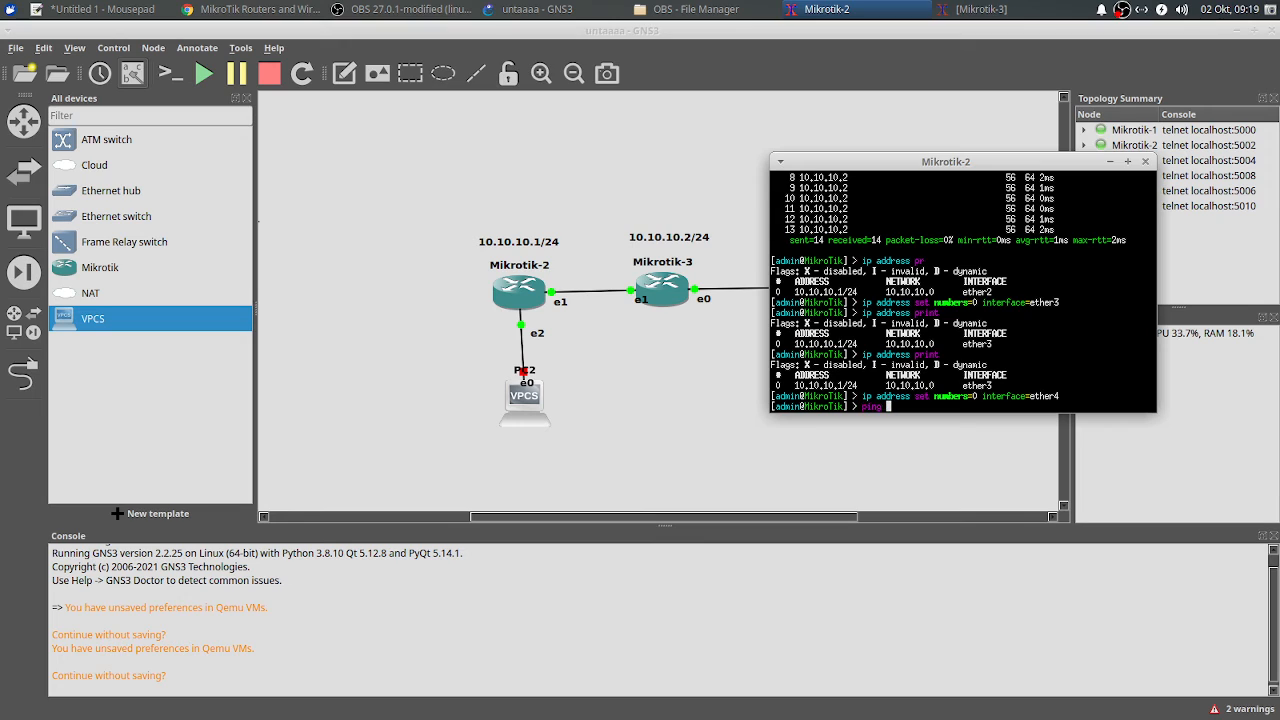
text(10.10.10.2)
Step: Ping 10.10.10.2 via ether4, then move the address to ether5 and ping again; both time out
key(Return)
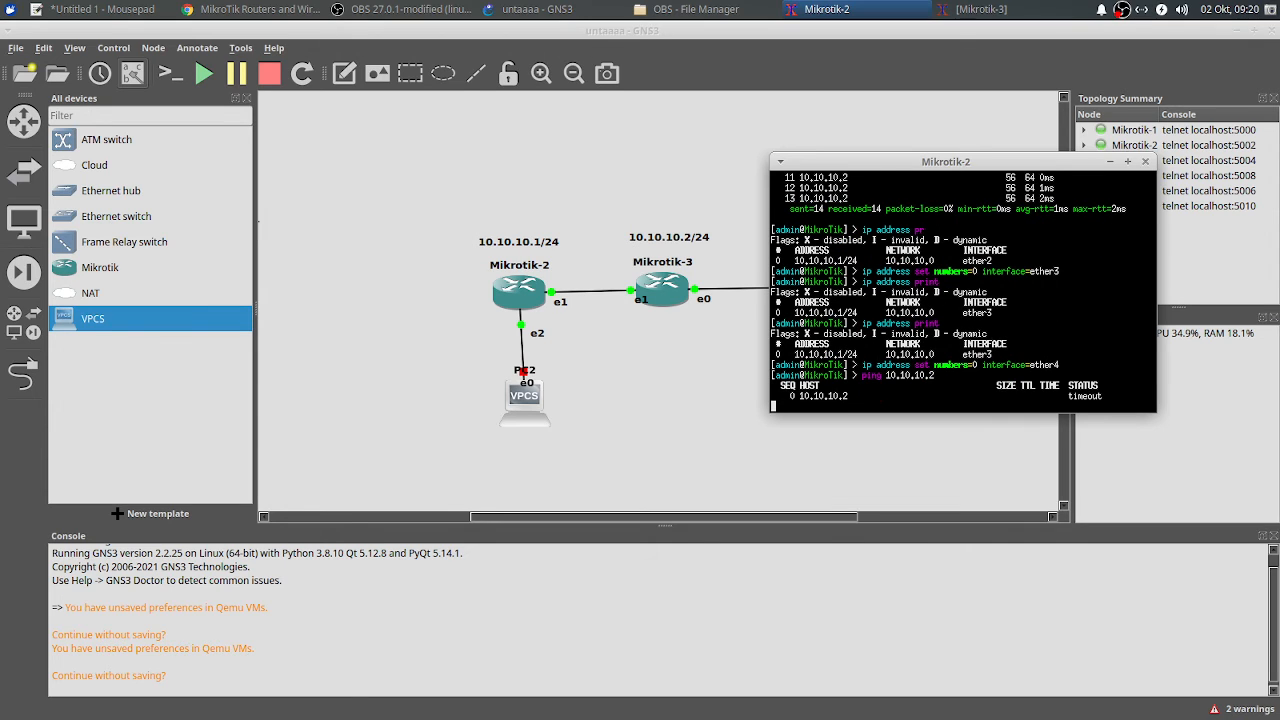
key(ctrl+c)
text(i)
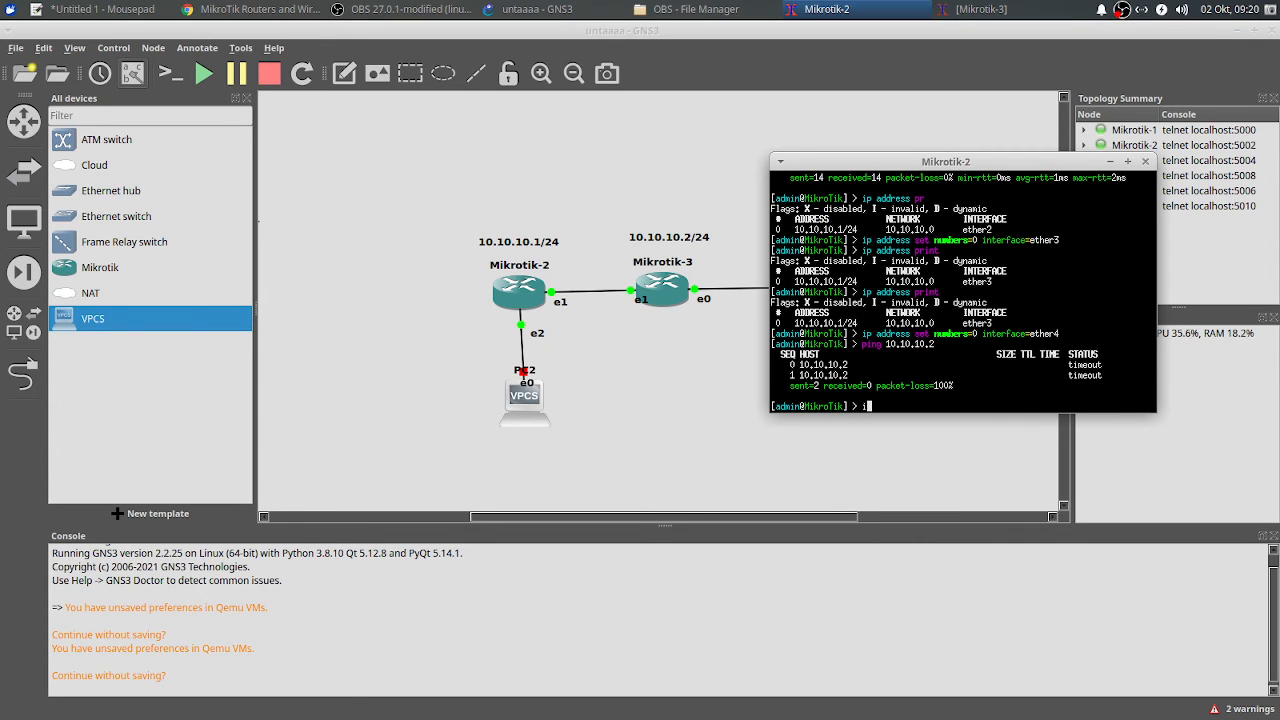
text(p address set numbers=0 interface=ether5)
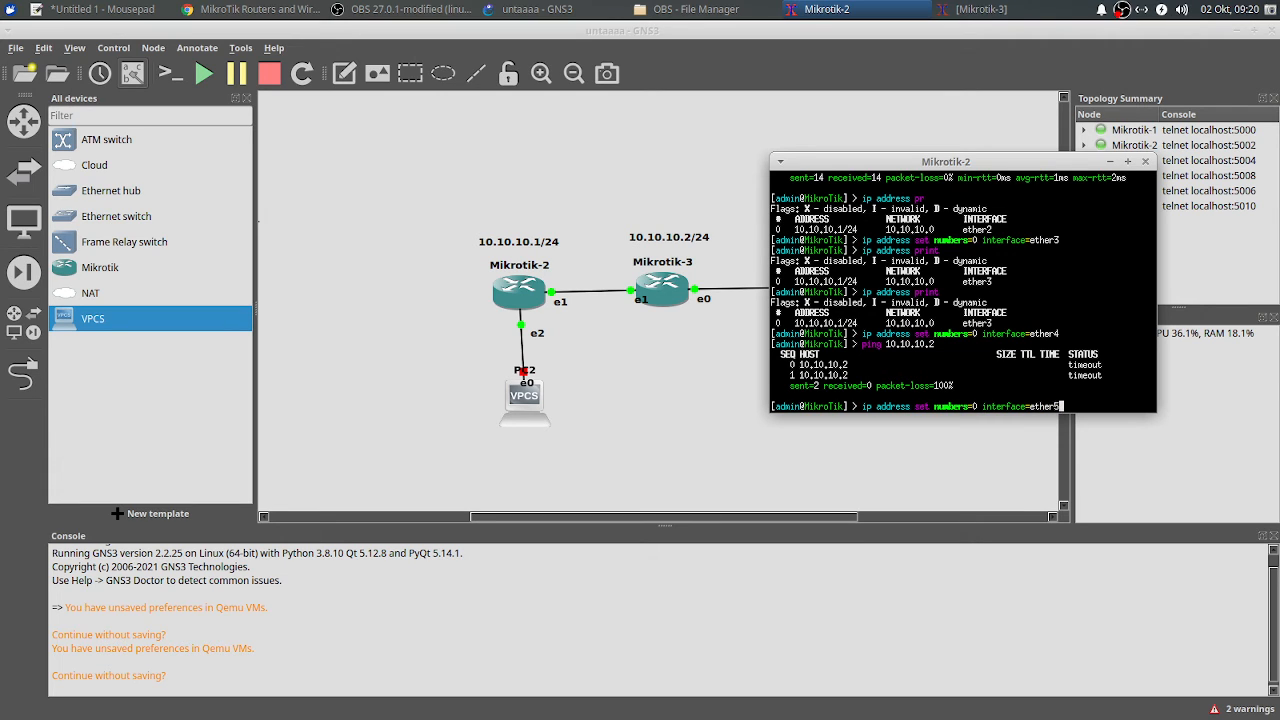
key(Return)
text(p)
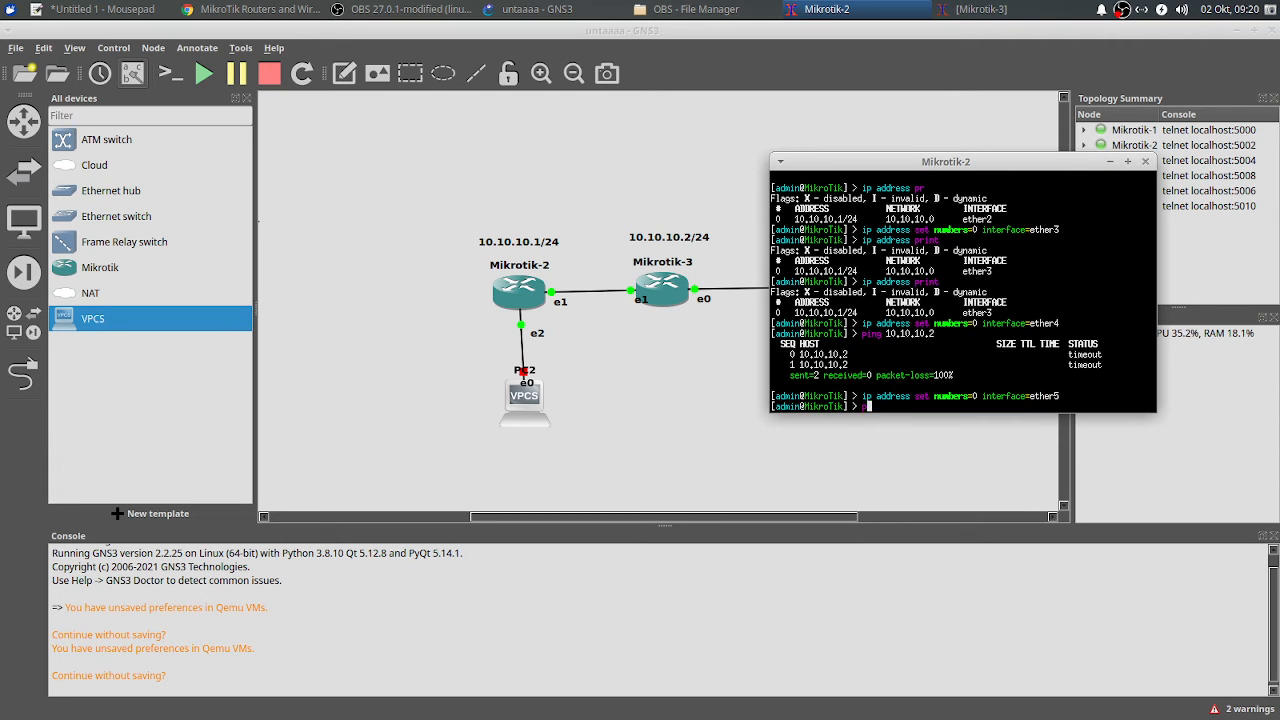
text(ing 10.10.10.2)
key(Return)
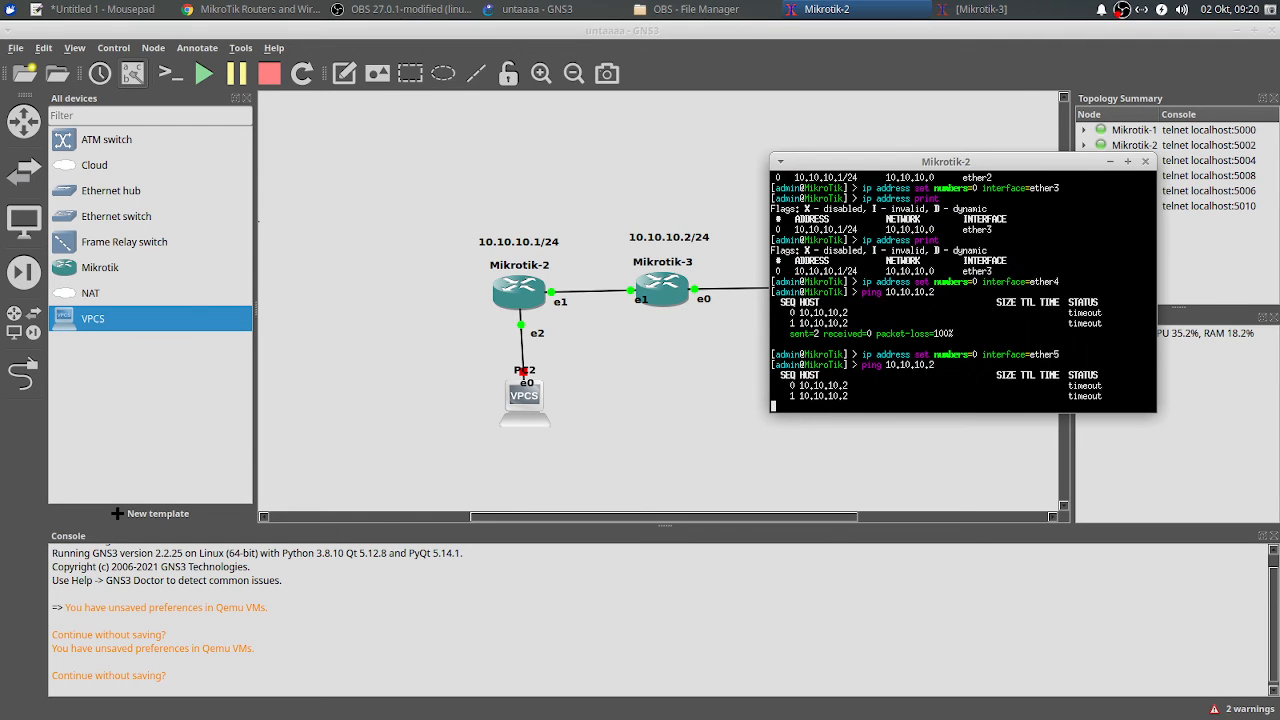
key(ctrl+c)
Step: Move the address to ether1 and ping 10.10.10.2, which still times out
text(ip address set numbers=)
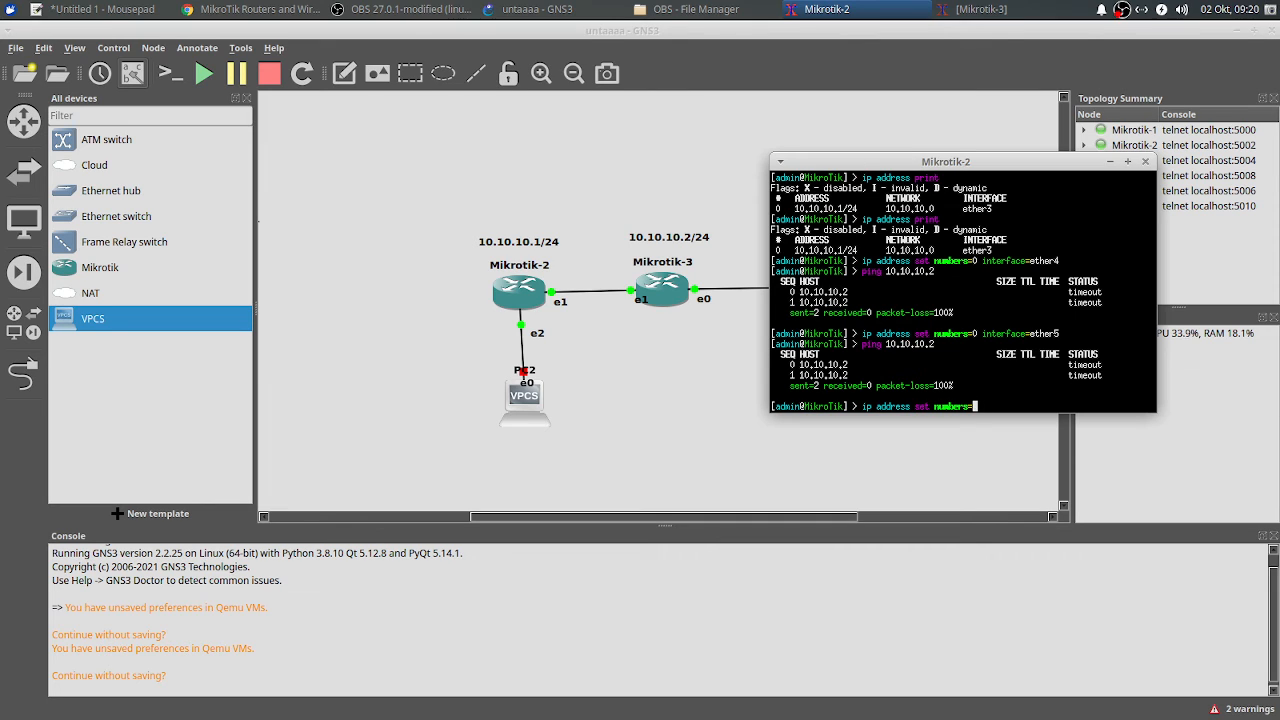
text(0 interface=ether1)
key(Return)
text(ping 10.10.10.2)
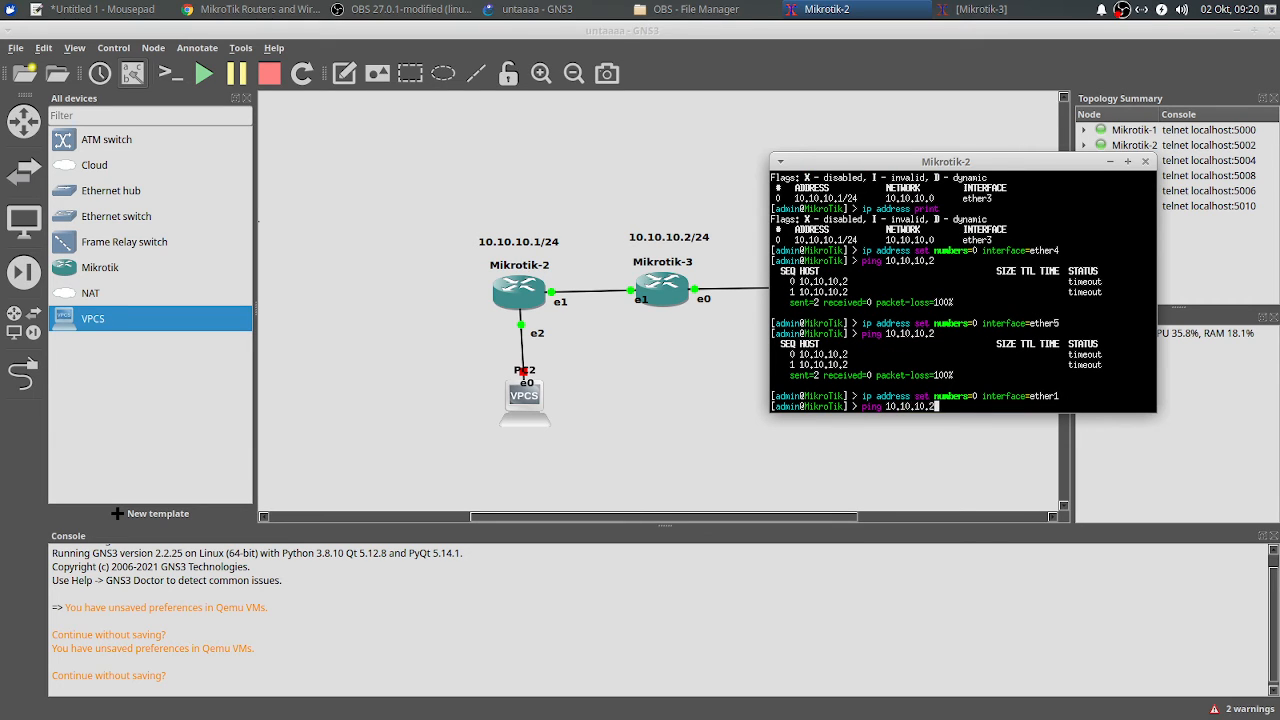
key(Return)
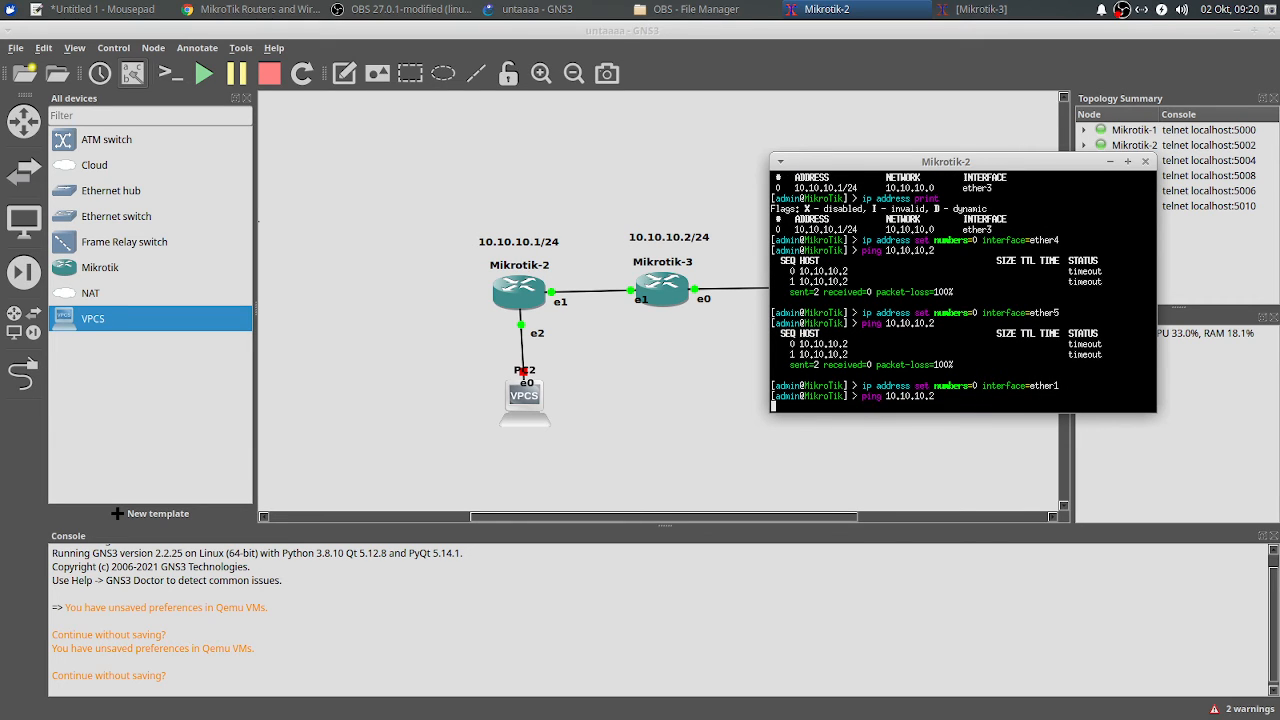
key(ctrl+c)
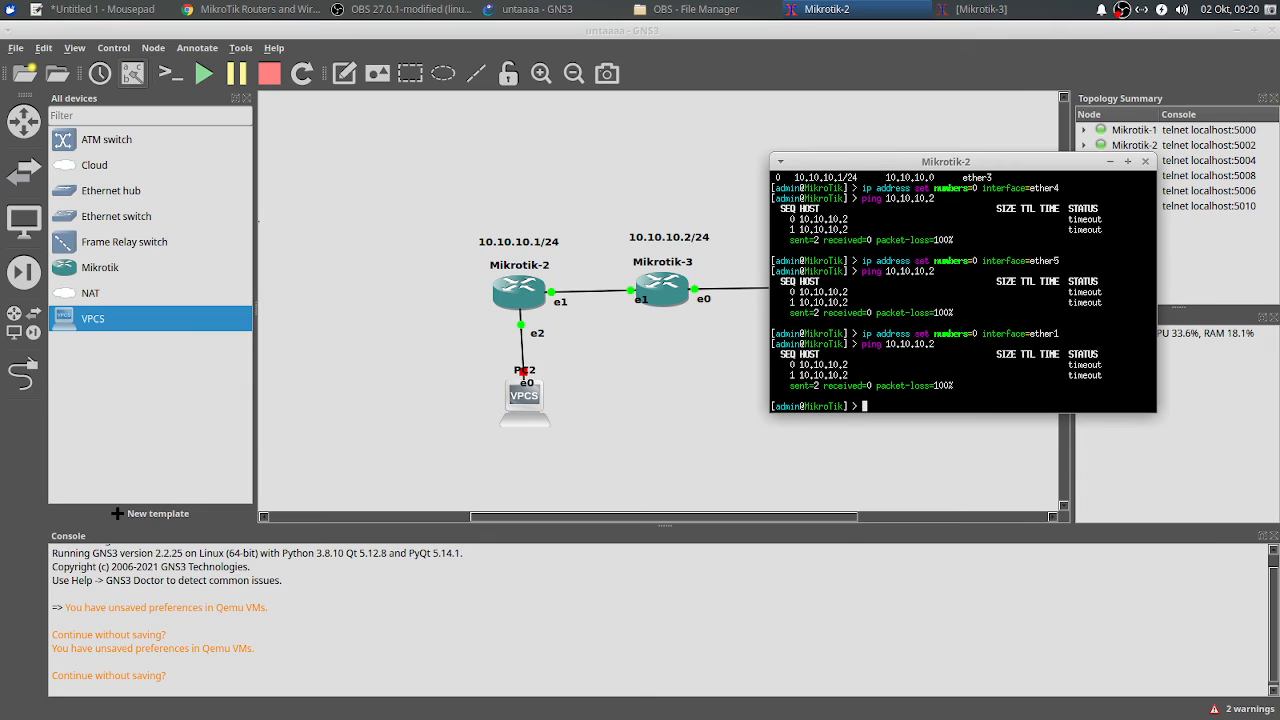
Step: Move the address to ether2 and ping 10.10.10.2, which now gets replies
text(ip add)
key(Tab)
text(set n)
key(Tab)
text(0 interface=ether2)
key(Return)
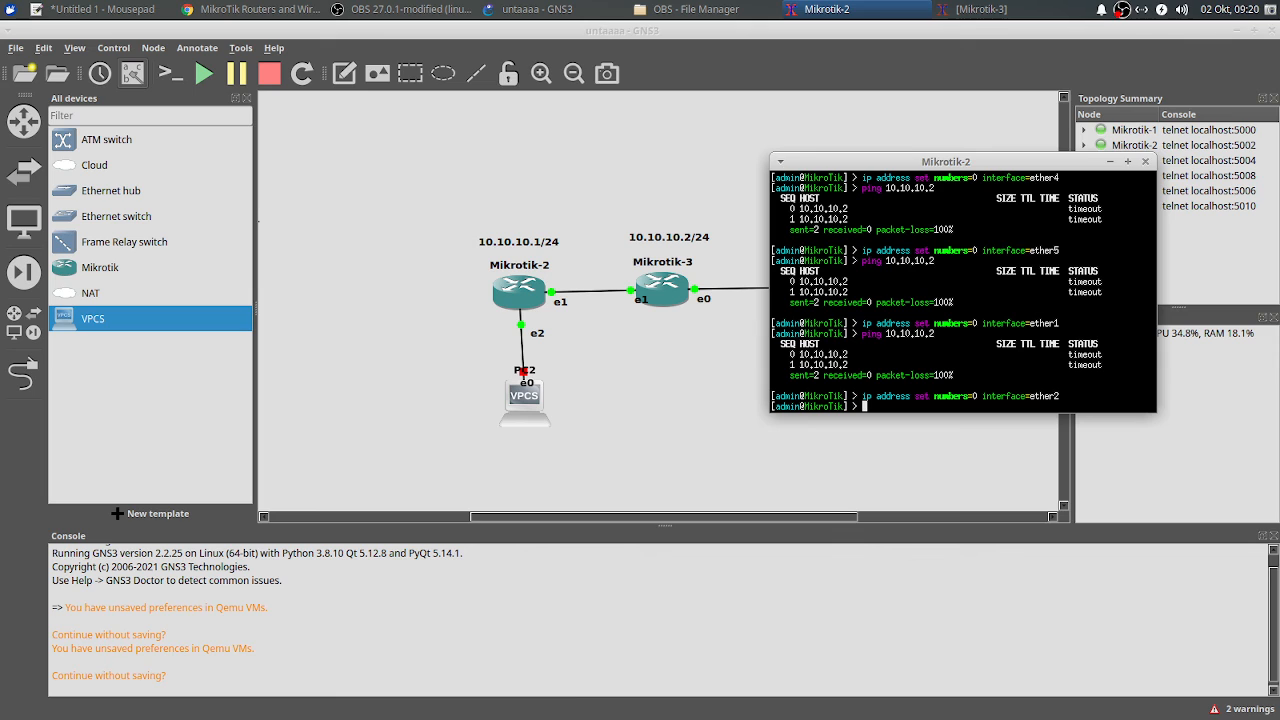
text(ping 10.10.0)
text(0.2)
key(Return)
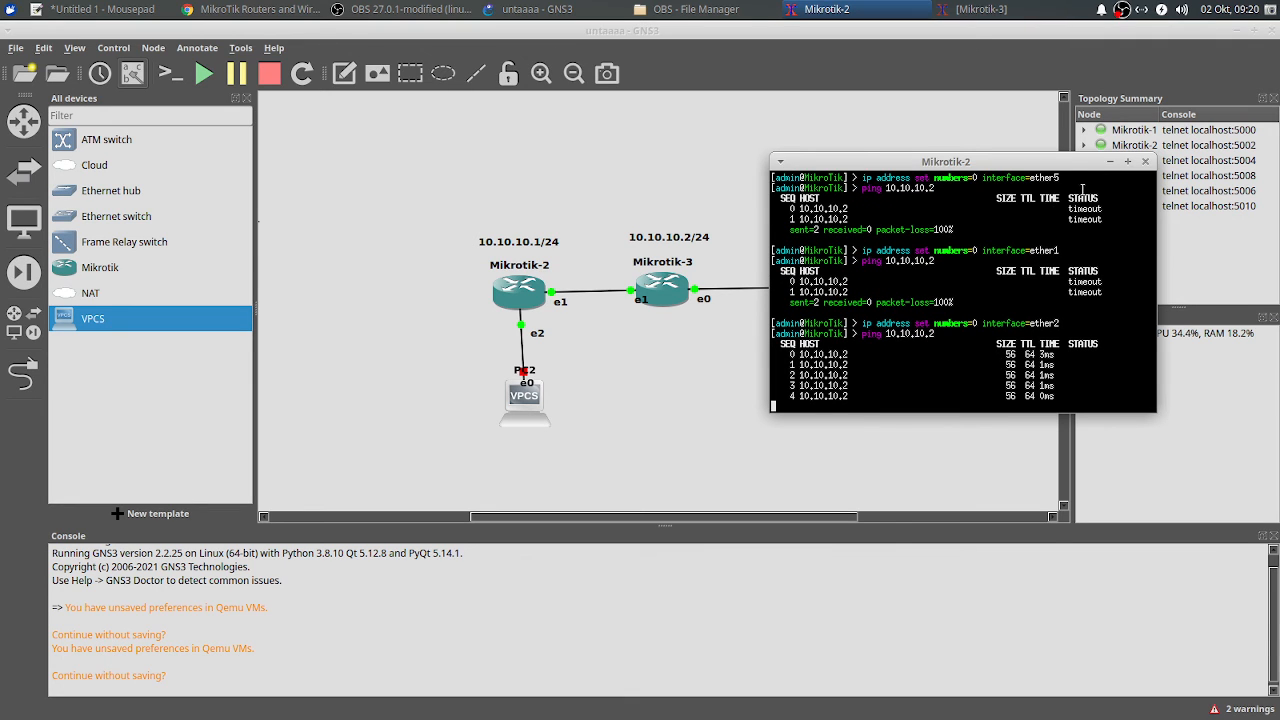
key(ctrl+c)
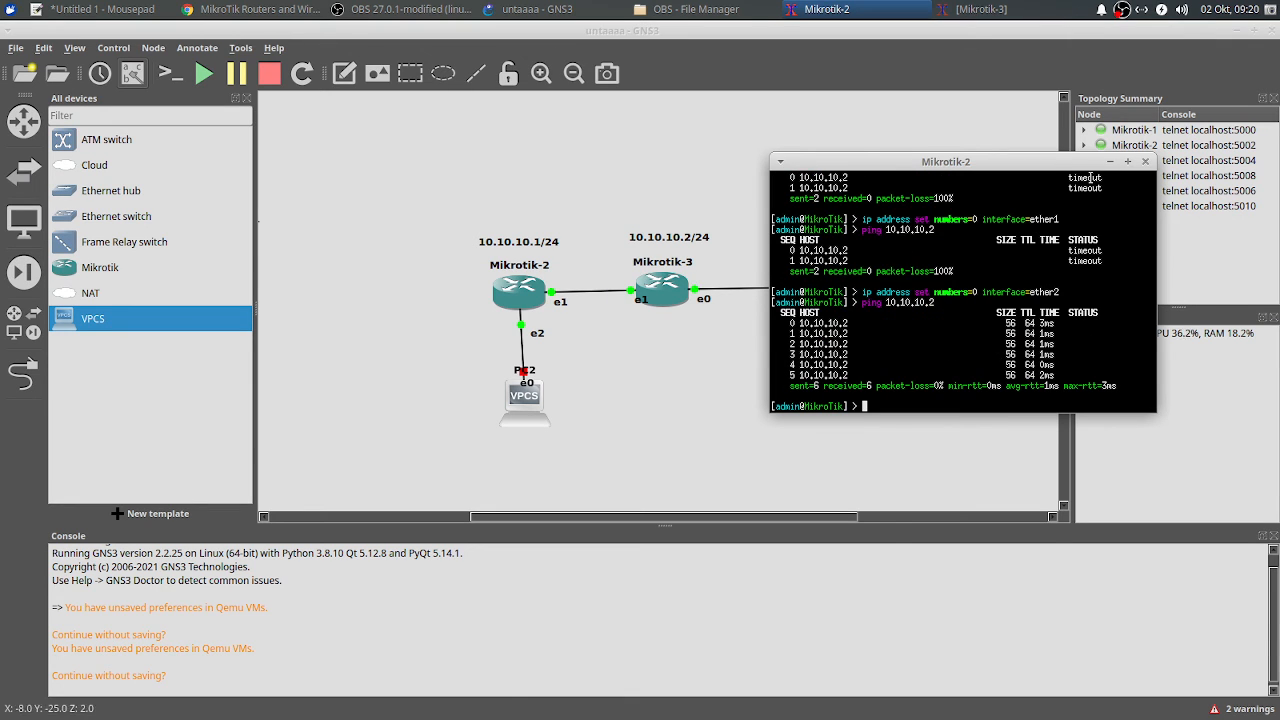
Step: On Mikrotik-2 run 'ip address add address=10.10.10.3/24 interface=ether1'
drag(1042, 162, 1139, 211)
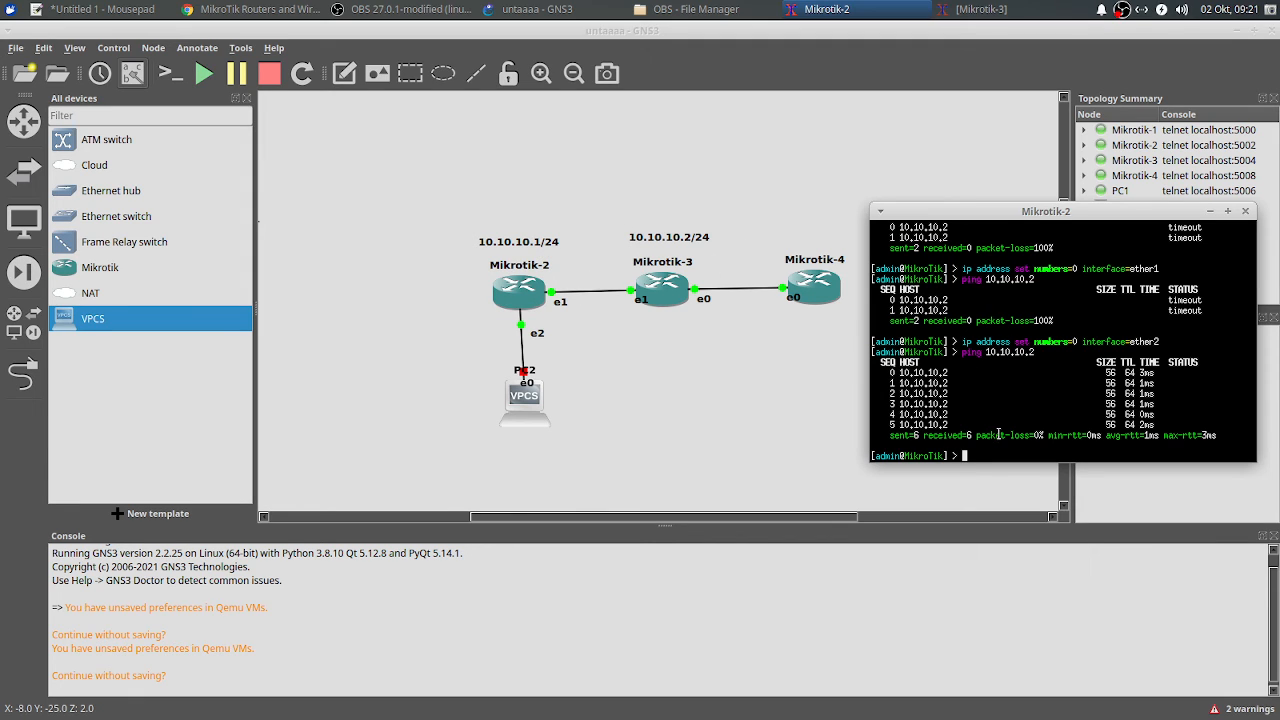
text(ip address add add)
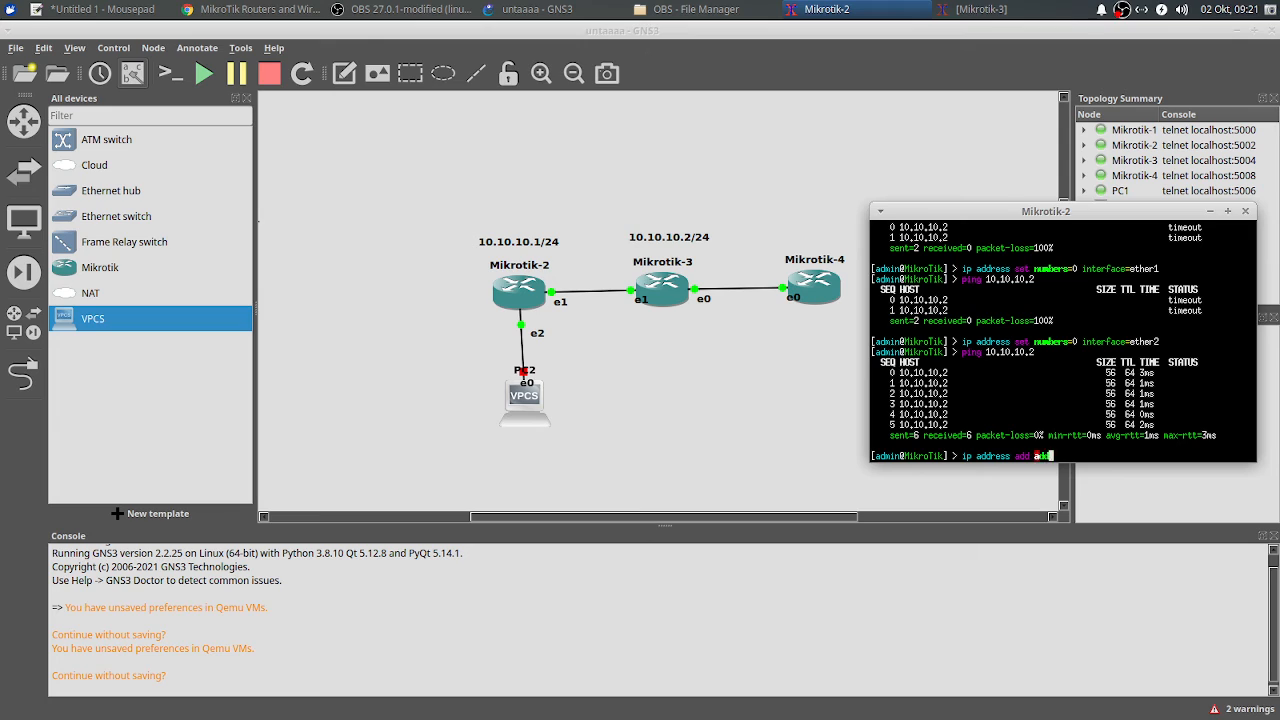
key(Tab)
text(10.10.10.3/24 interface=ether)
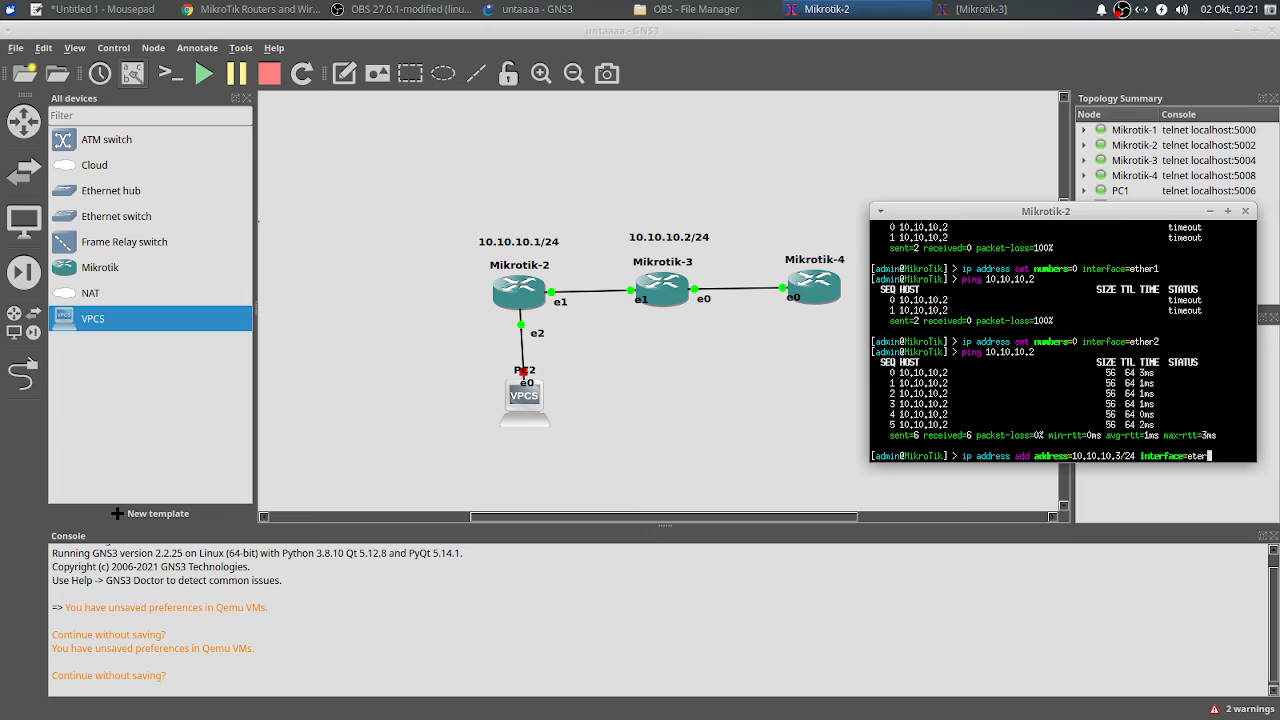
text(he)
key(Return)
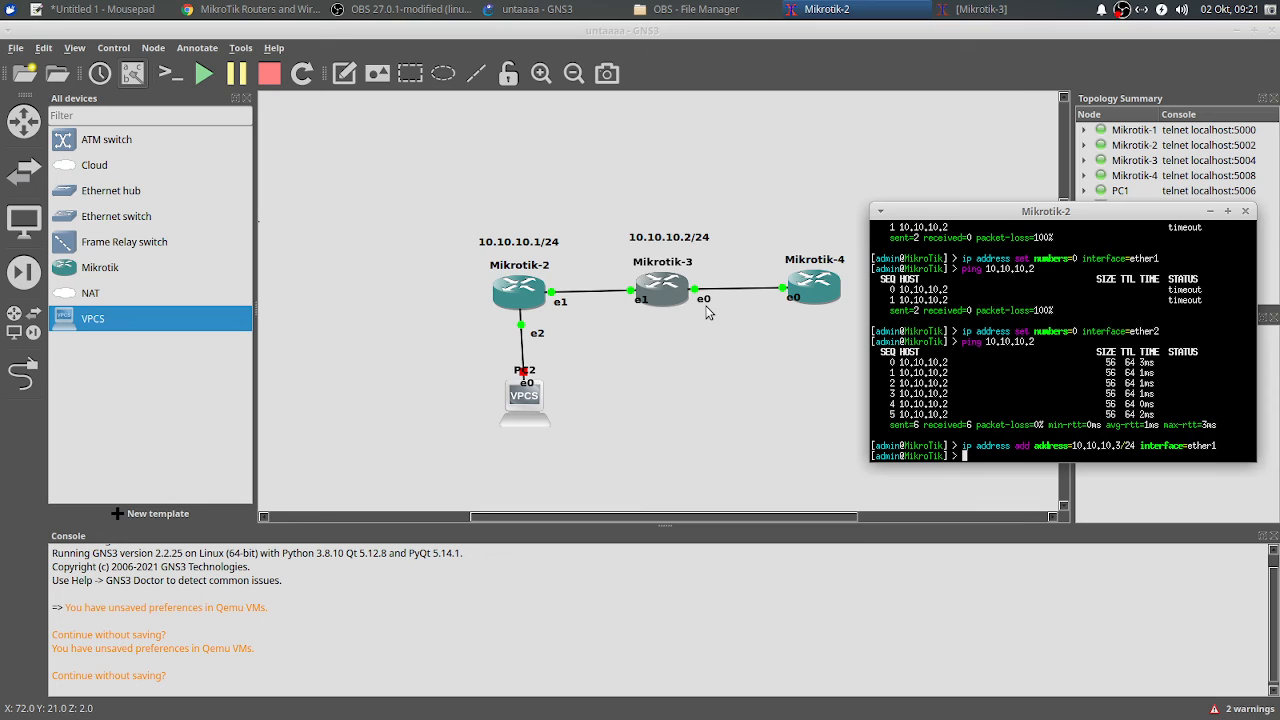
Step: Open Mikrotik-4's console and log in as admin with an empty password
right_click(820, 299)
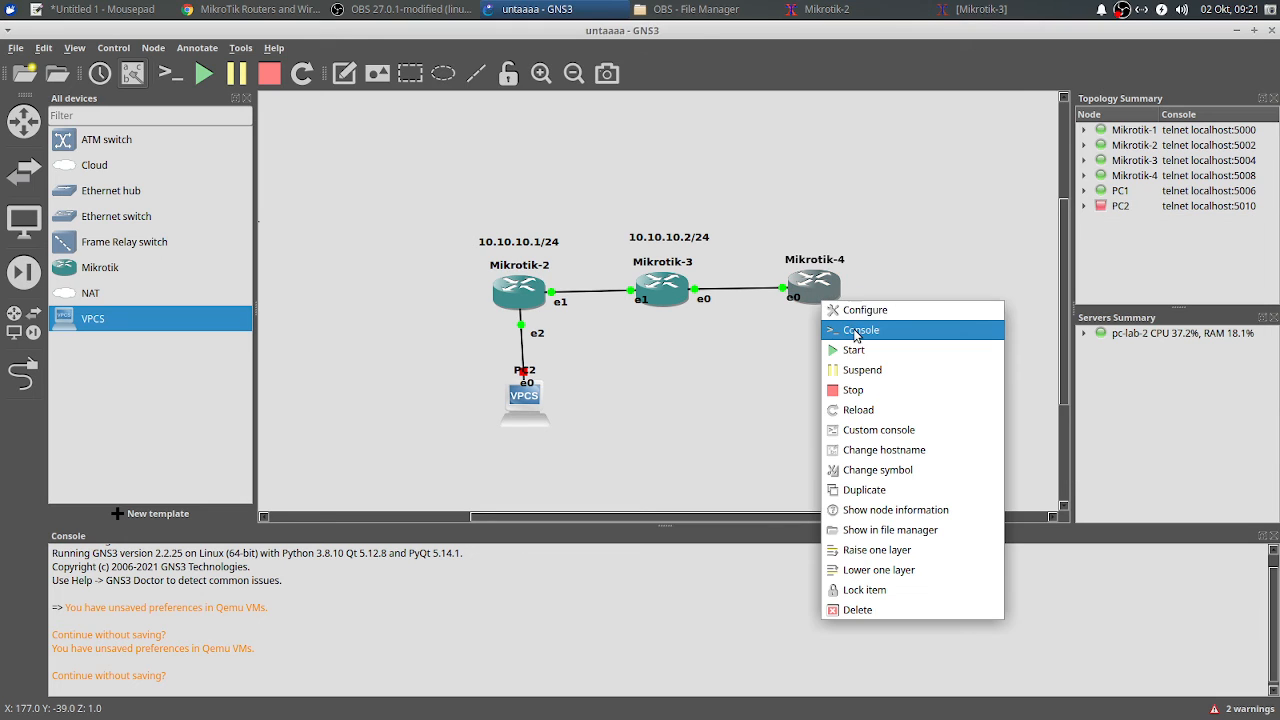
click(856, 333)
text(admin)
key(Return)
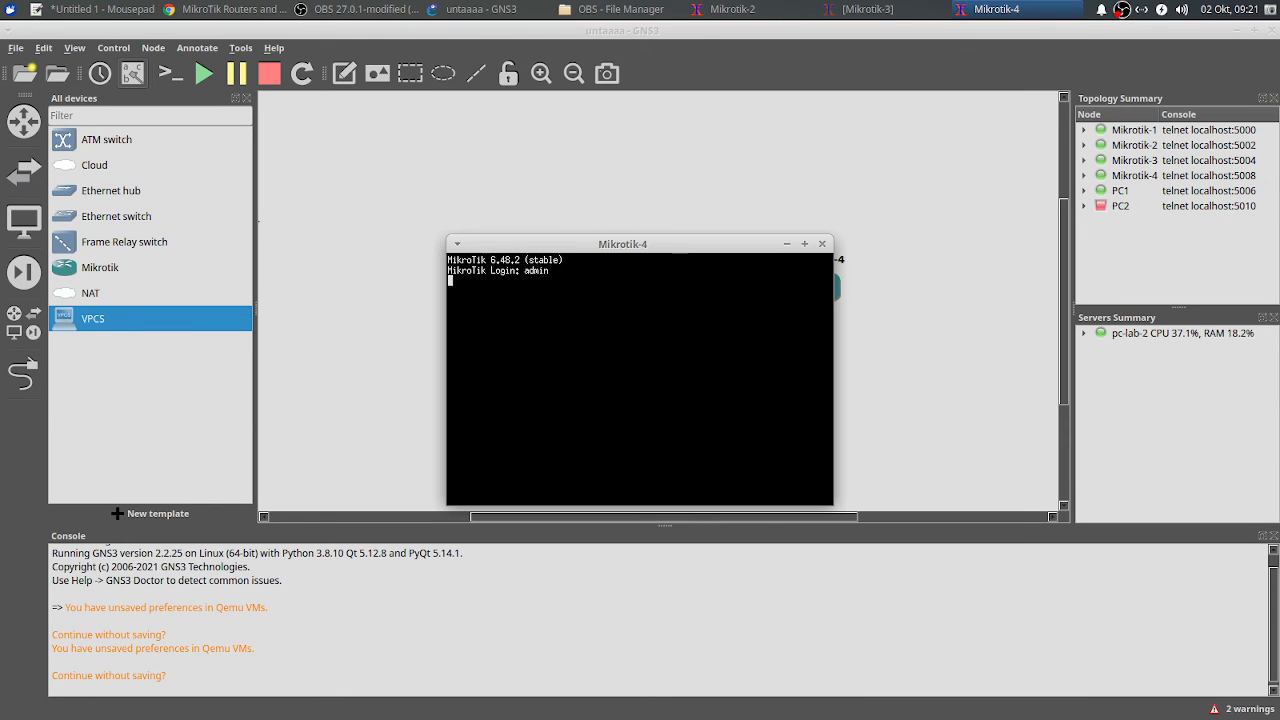
key(Return)
Step: Decline the license prompt and add 10.10.10.4/24 on Mikrotik-4's ether1
text(n)
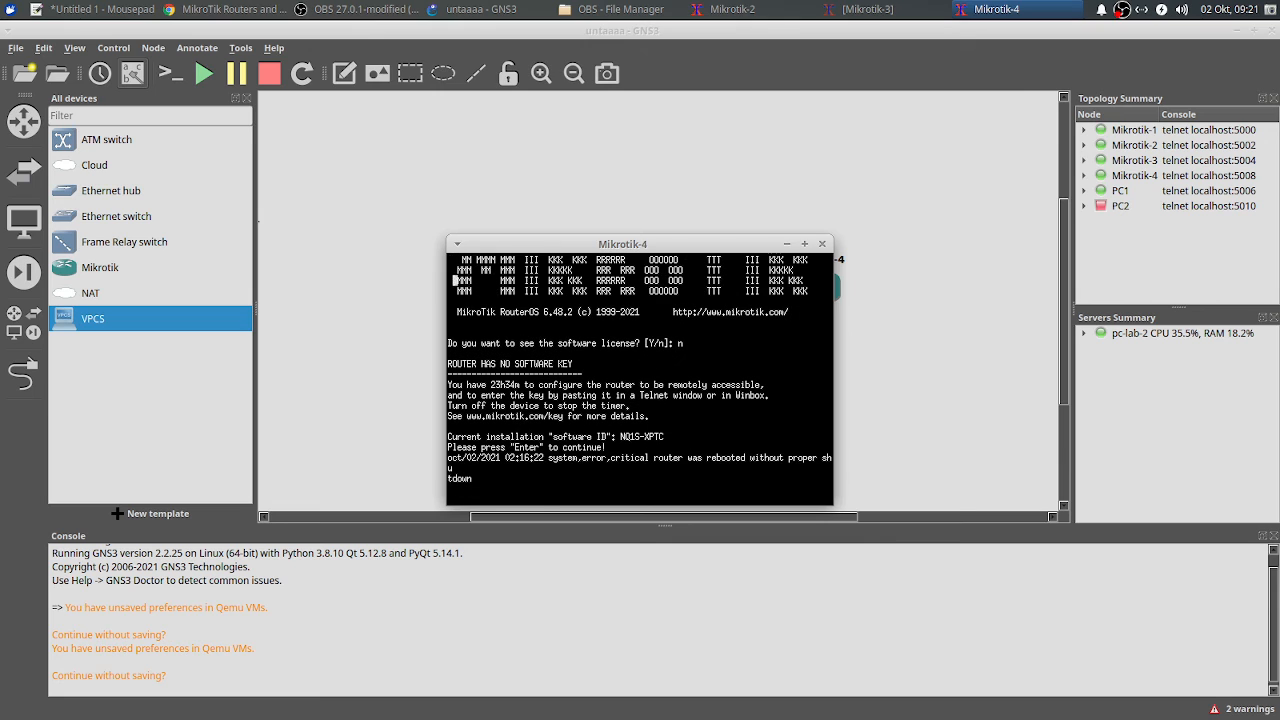
key(Return)
text(ip address a)
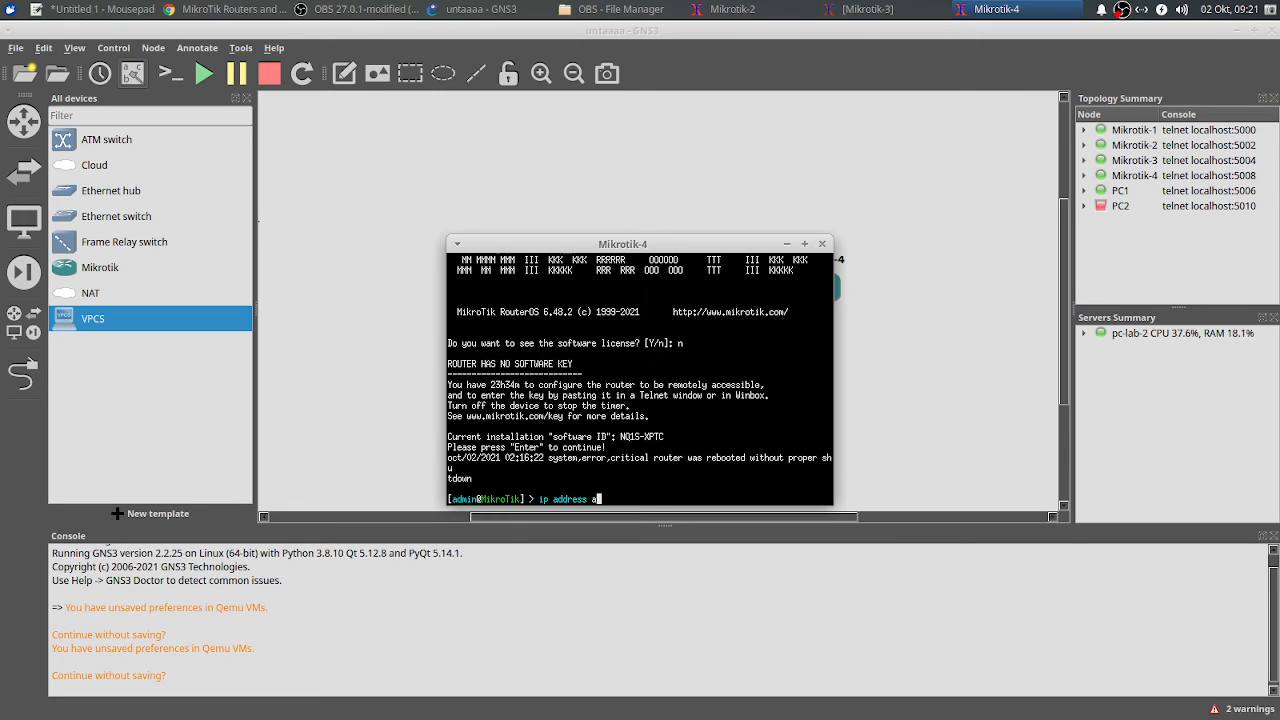
text(dd address=10.10.10.4/24 interface=eth)
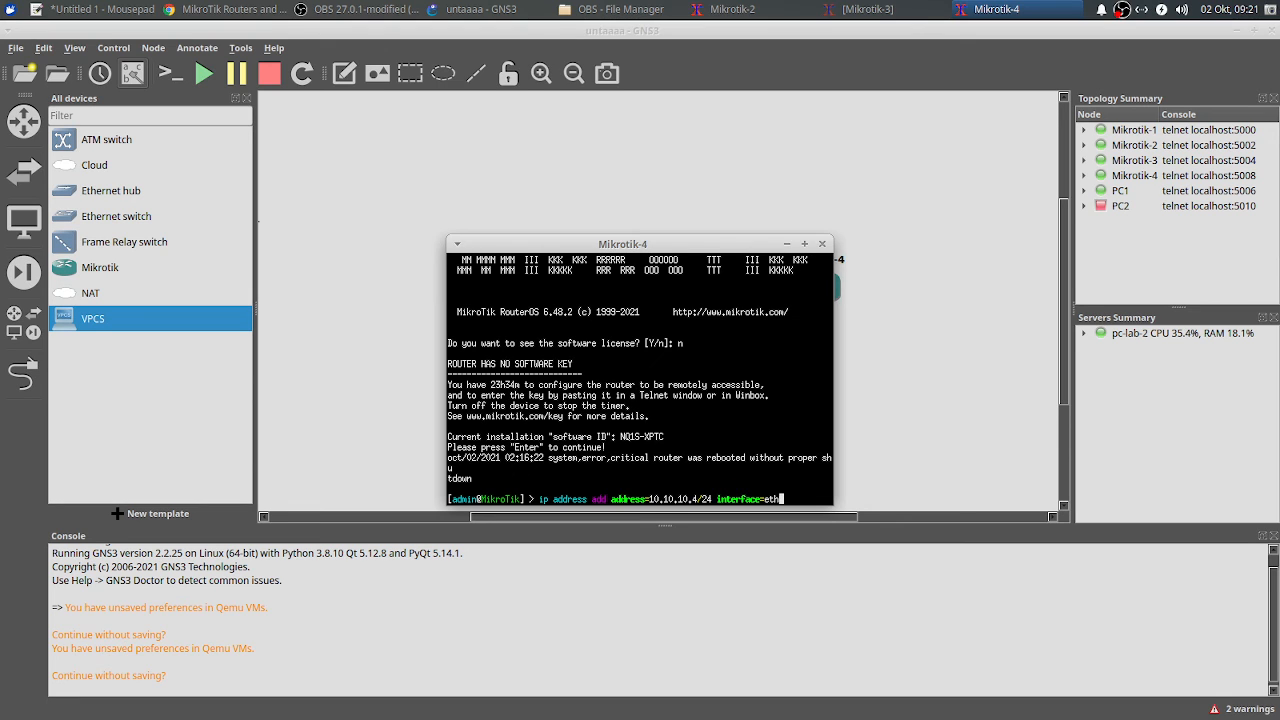
text(er1)
key(Return)
Step: Add a 10.10.10.3/24 note and place it under the Mikrotik-3 link
text(ping)
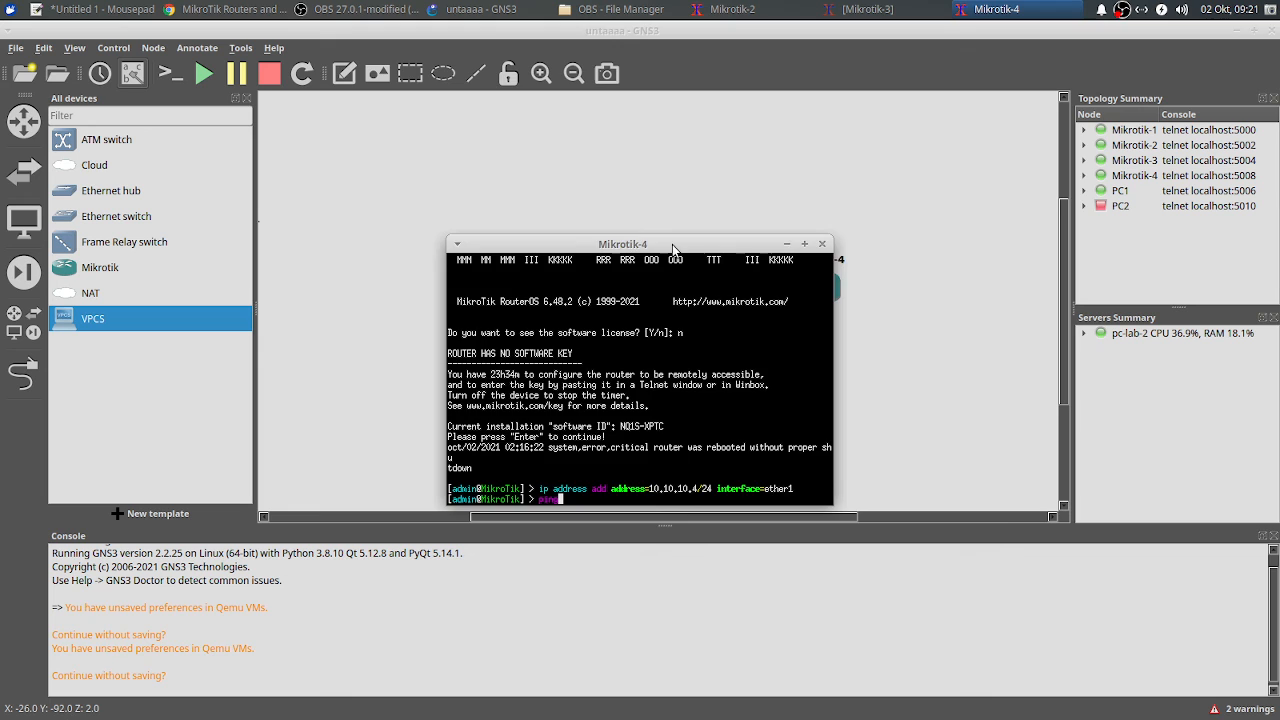
drag(672, 245, 848, 391)
click(700, 302)
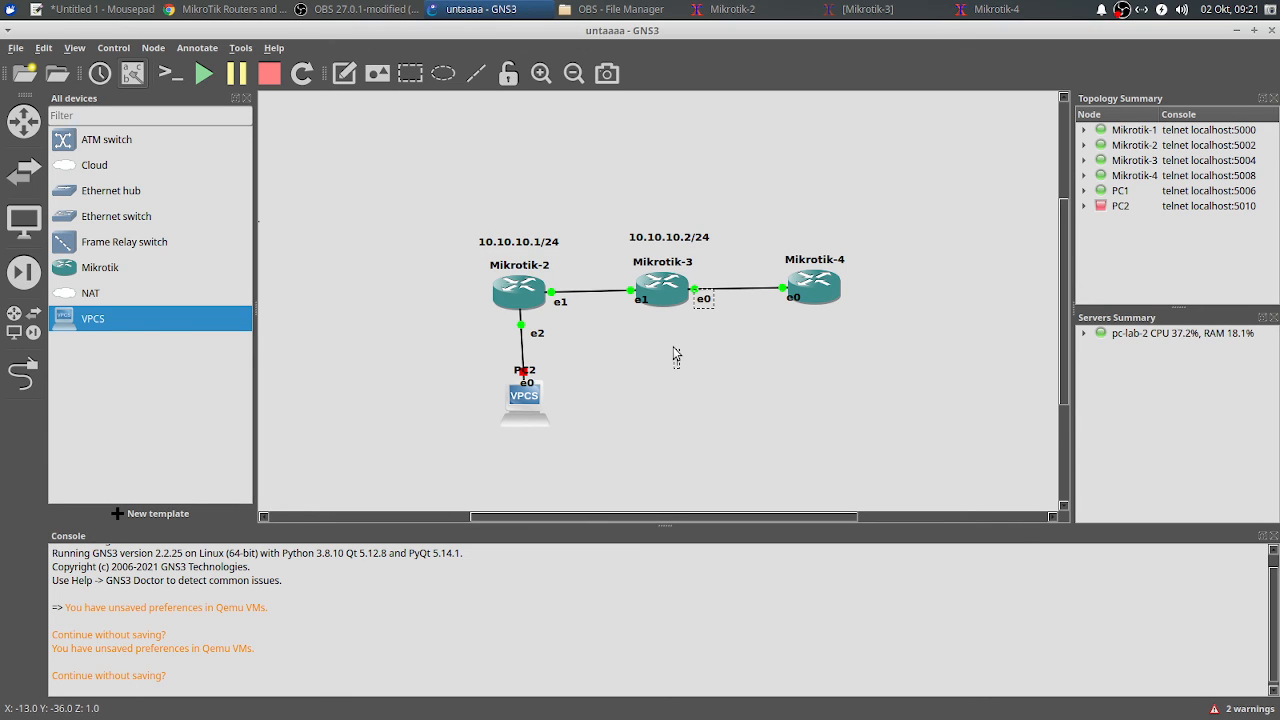
text(10.10.10.3)
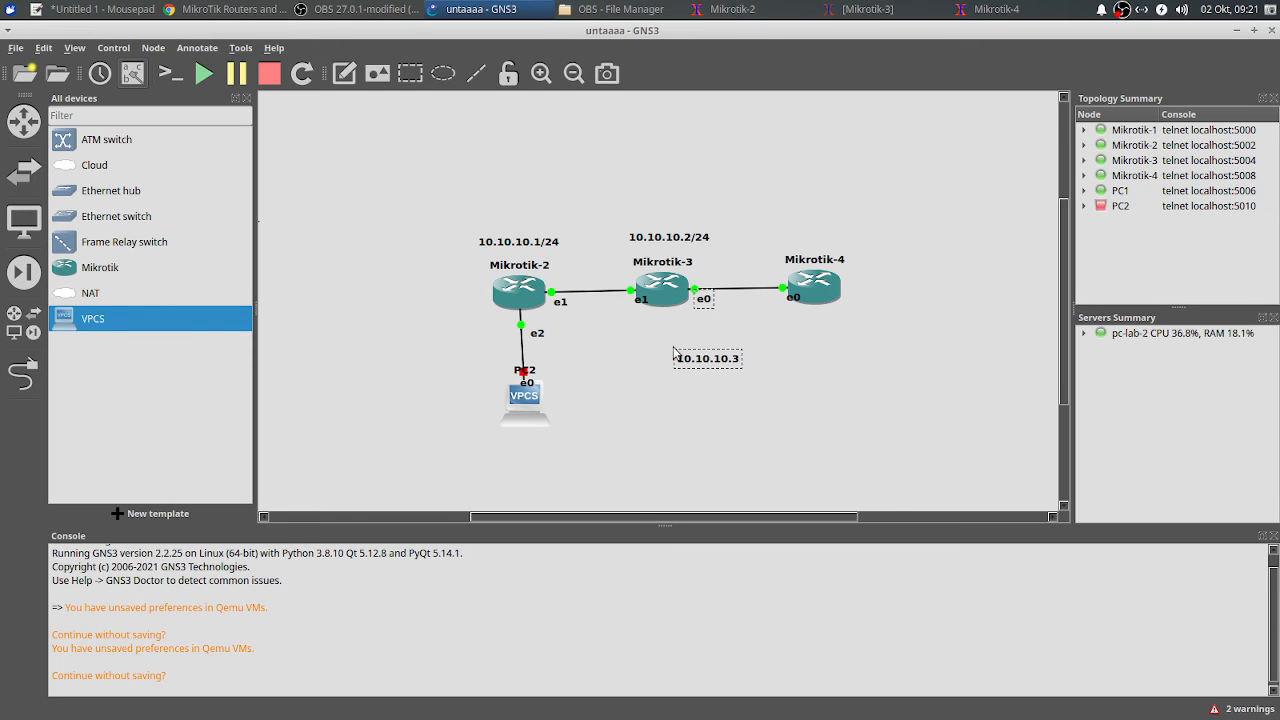
text(/24)
click(717, 405)
drag(736, 362, 729, 320)
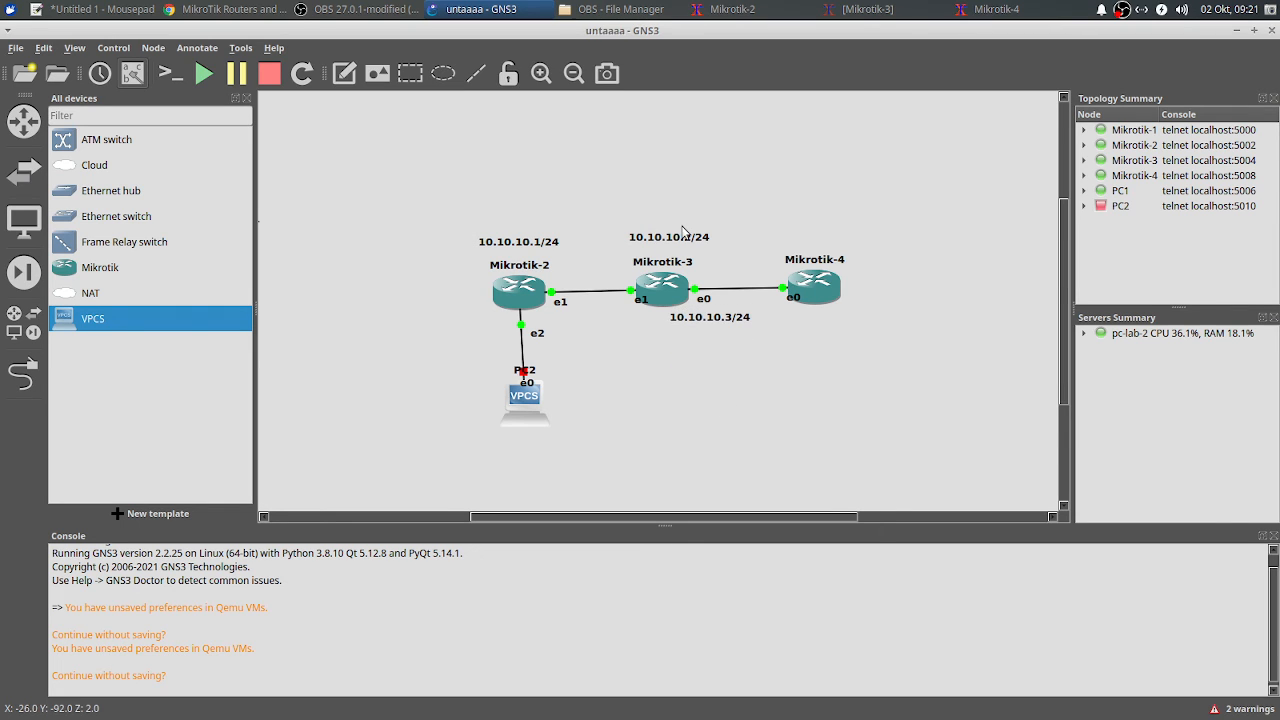
Step: Reposition the 10.10.10.2/24 label and add a 10.10.10.4/24 note above Mikrotik-4
drag(682, 238, 641, 250)
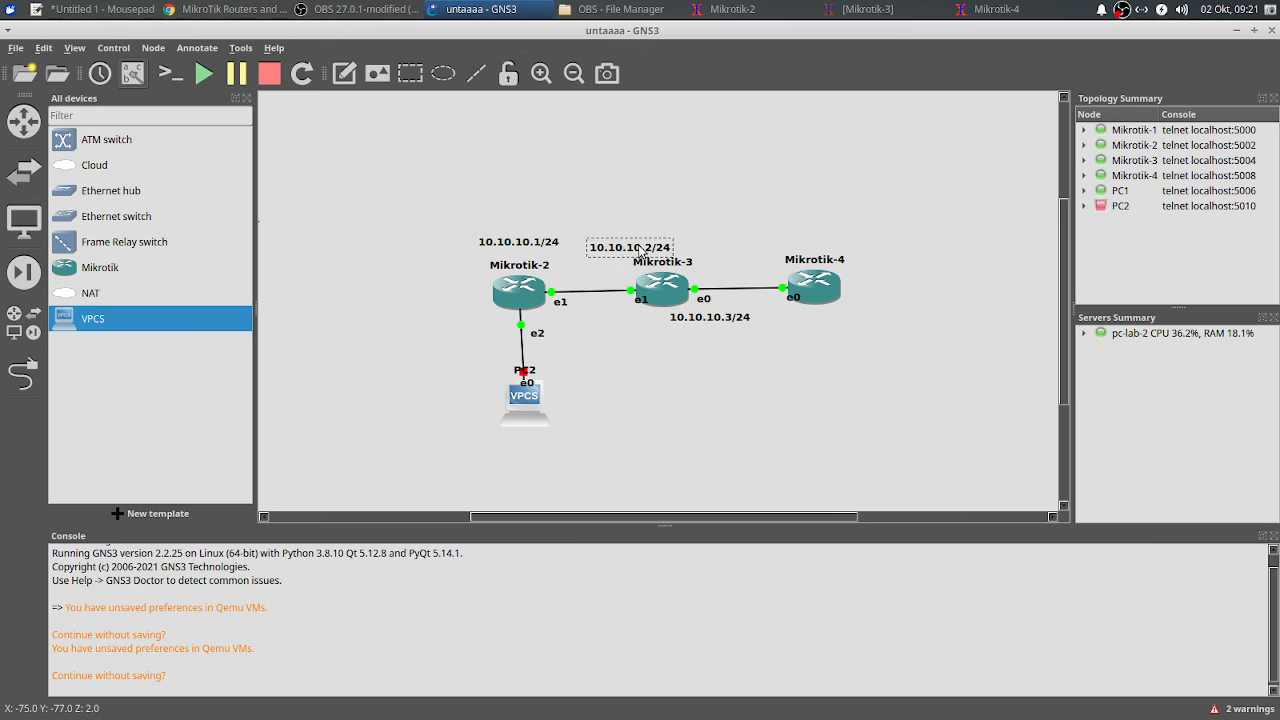
click(344, 73)
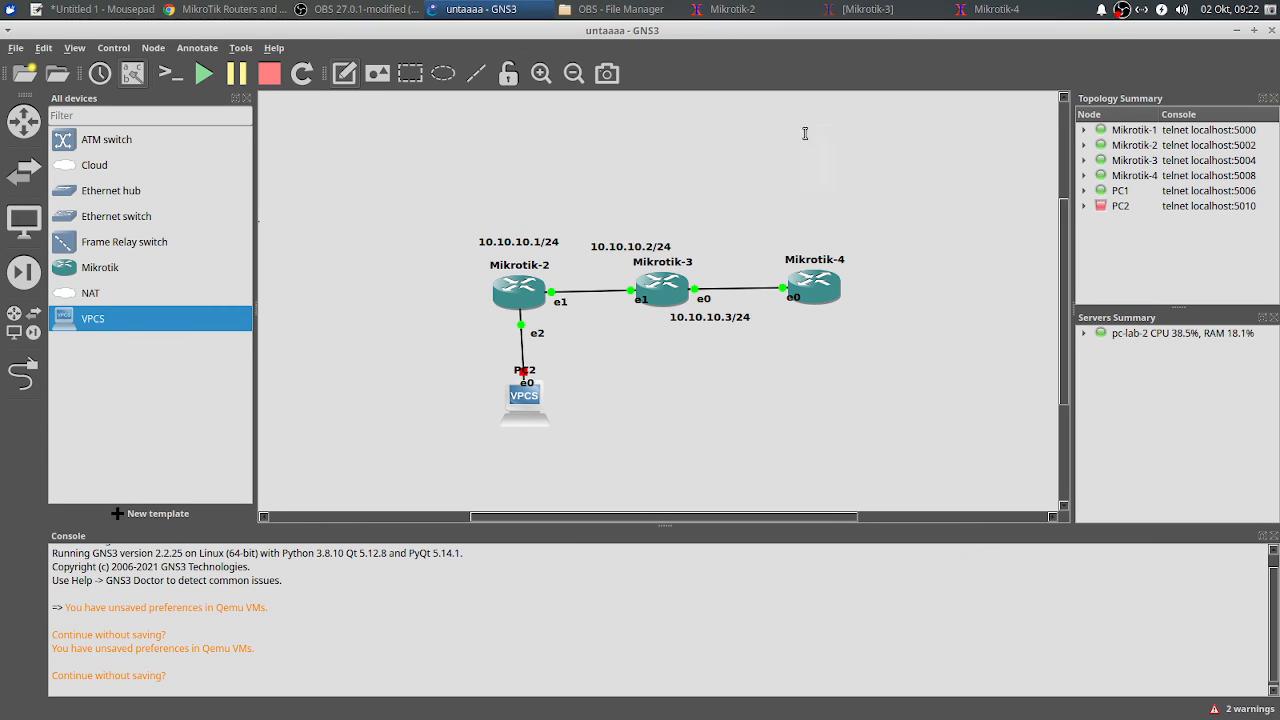
click(815, 198)
text(10.10.10)
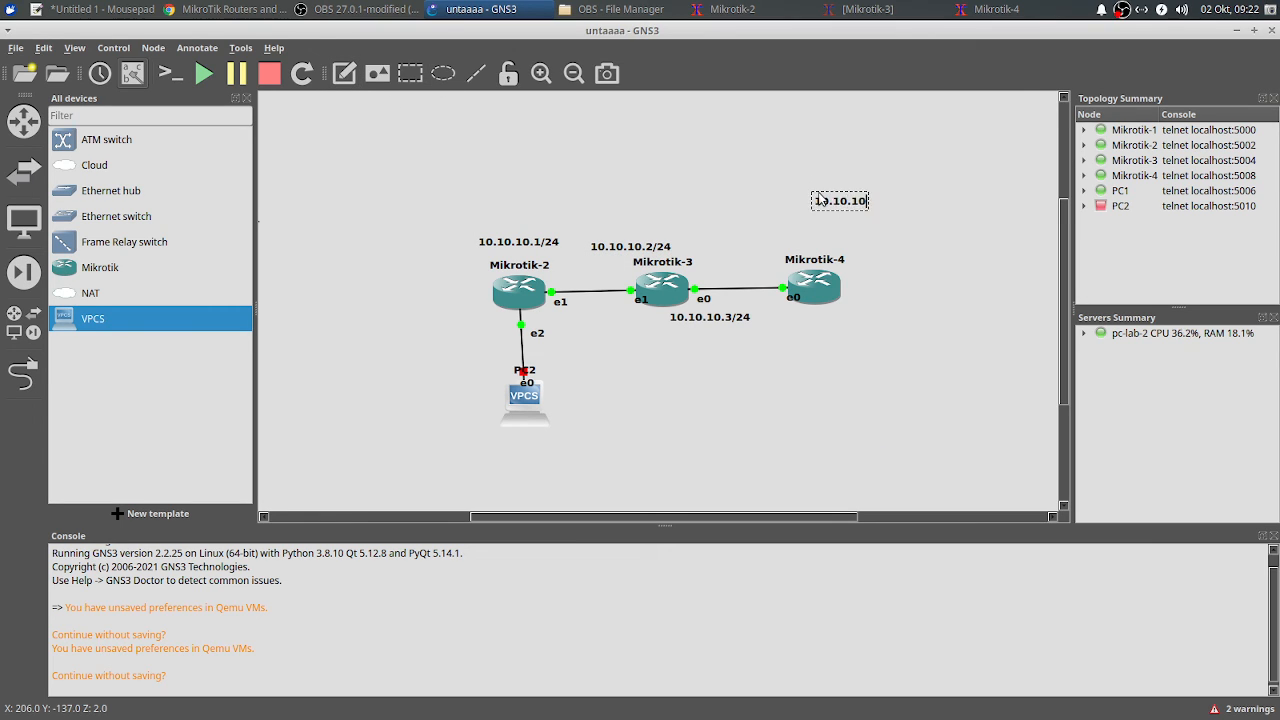
text(.)
key(BackSpace)
text(24)
key(BackSpace)
key(BackSpace)
text(4/24)
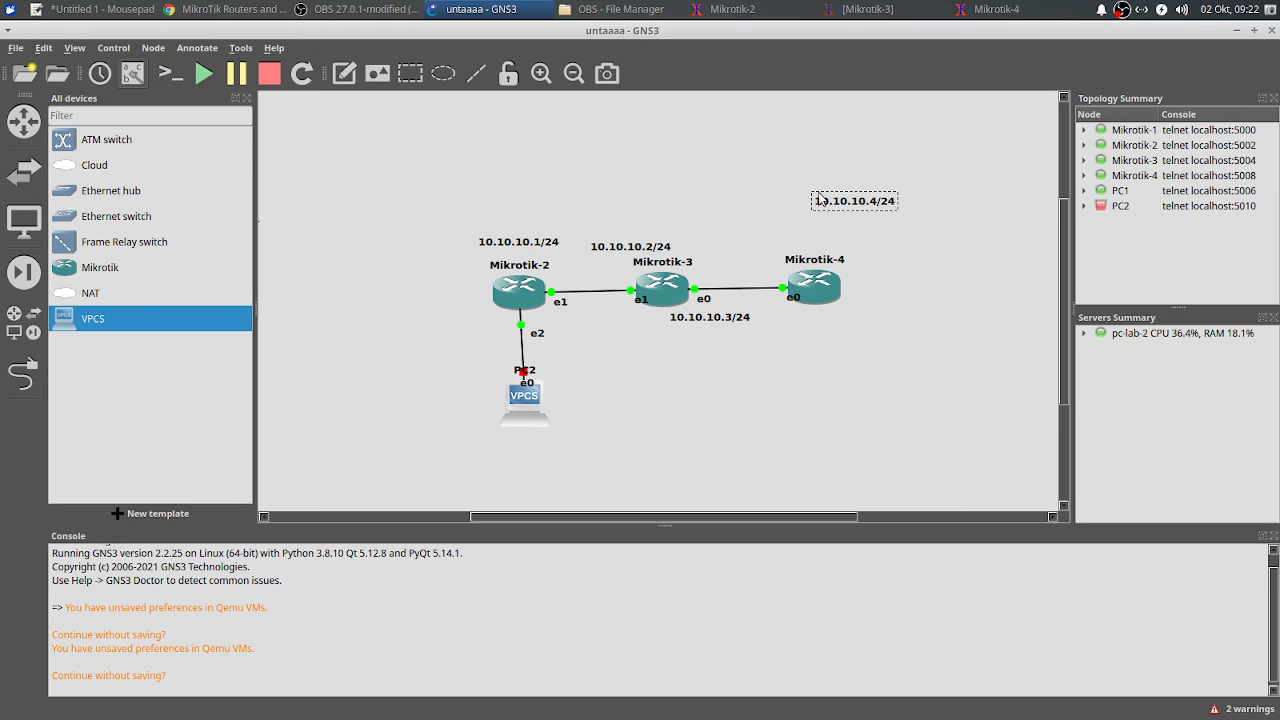
click(823, 176)
drag(845, 196, 807, 234)
drag(736, 321, 722, 325)
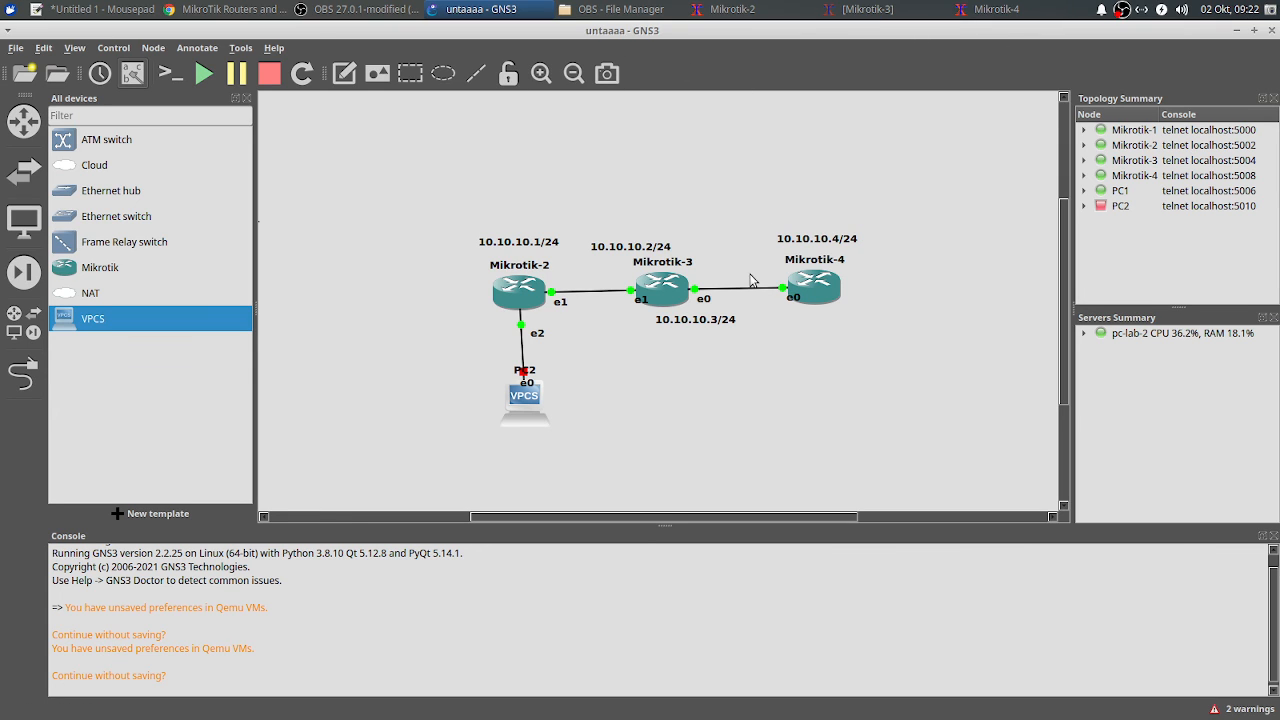
Step: From Mikrotik-3, ping 10.10.10.4 and stop it after four failed attempts
click(866, 9)
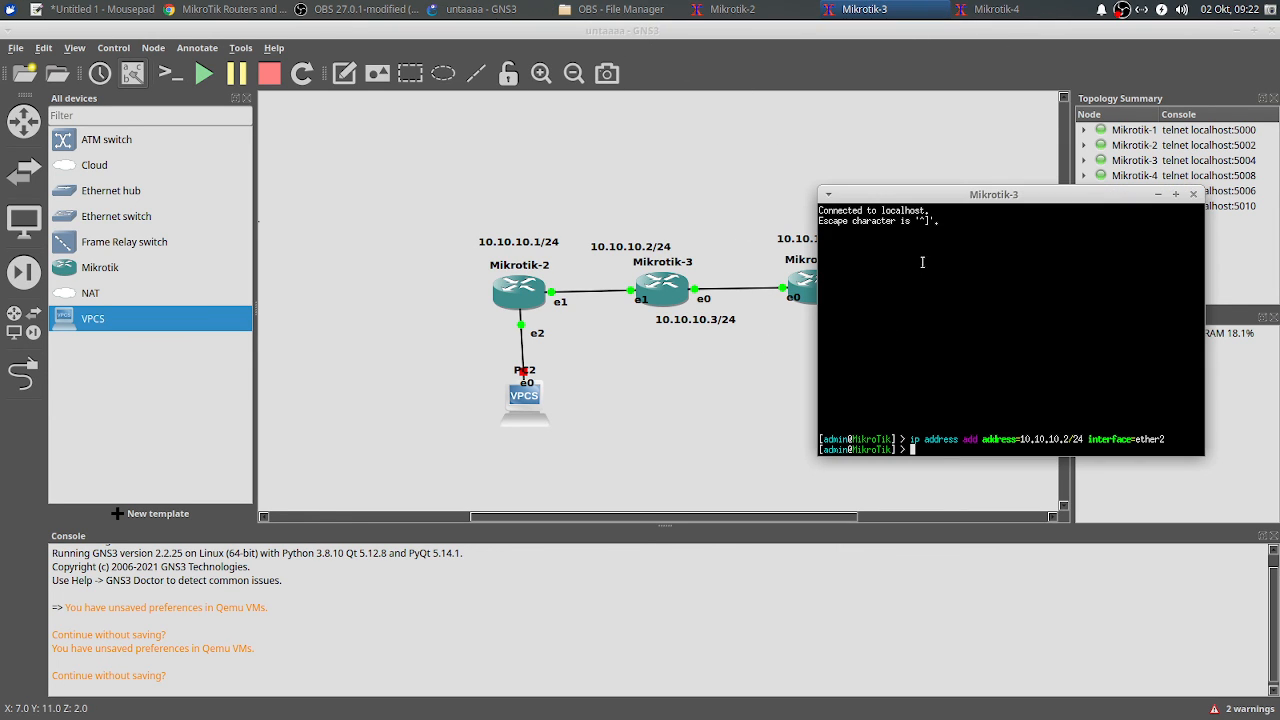
drag(965, 190, 1021, 193)
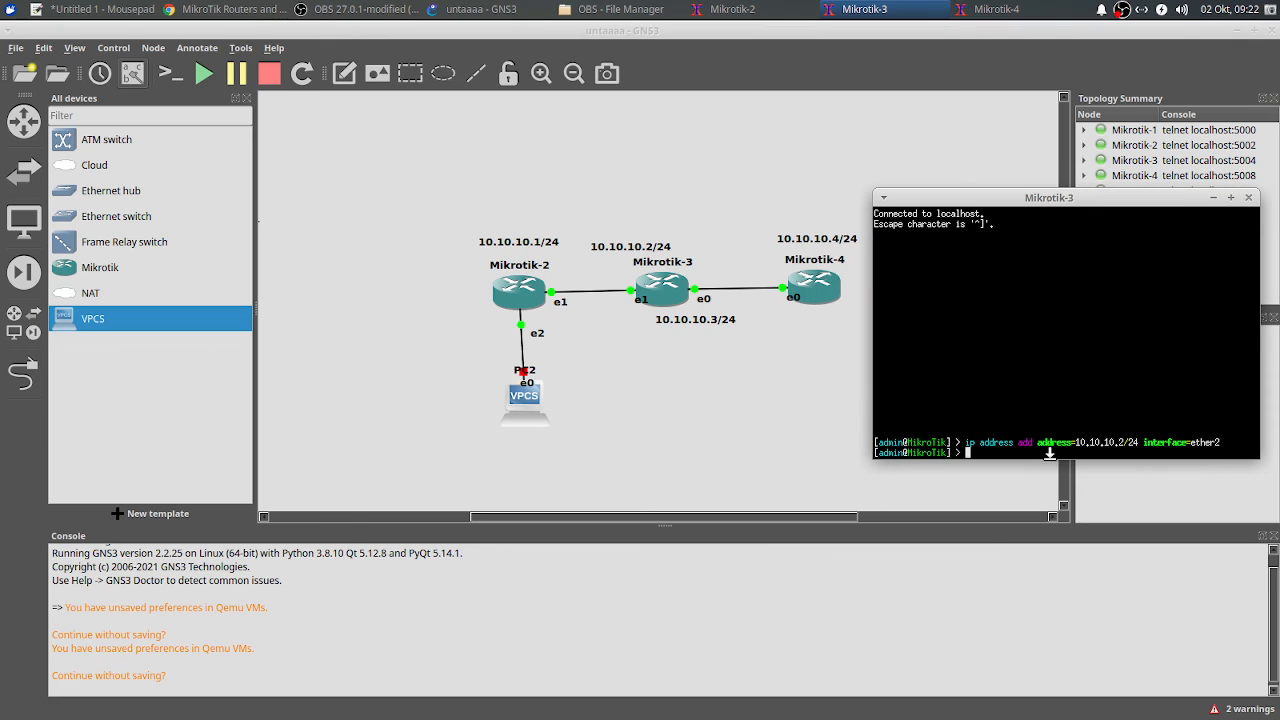
text(ping 10.10.10.4)
key(Return)
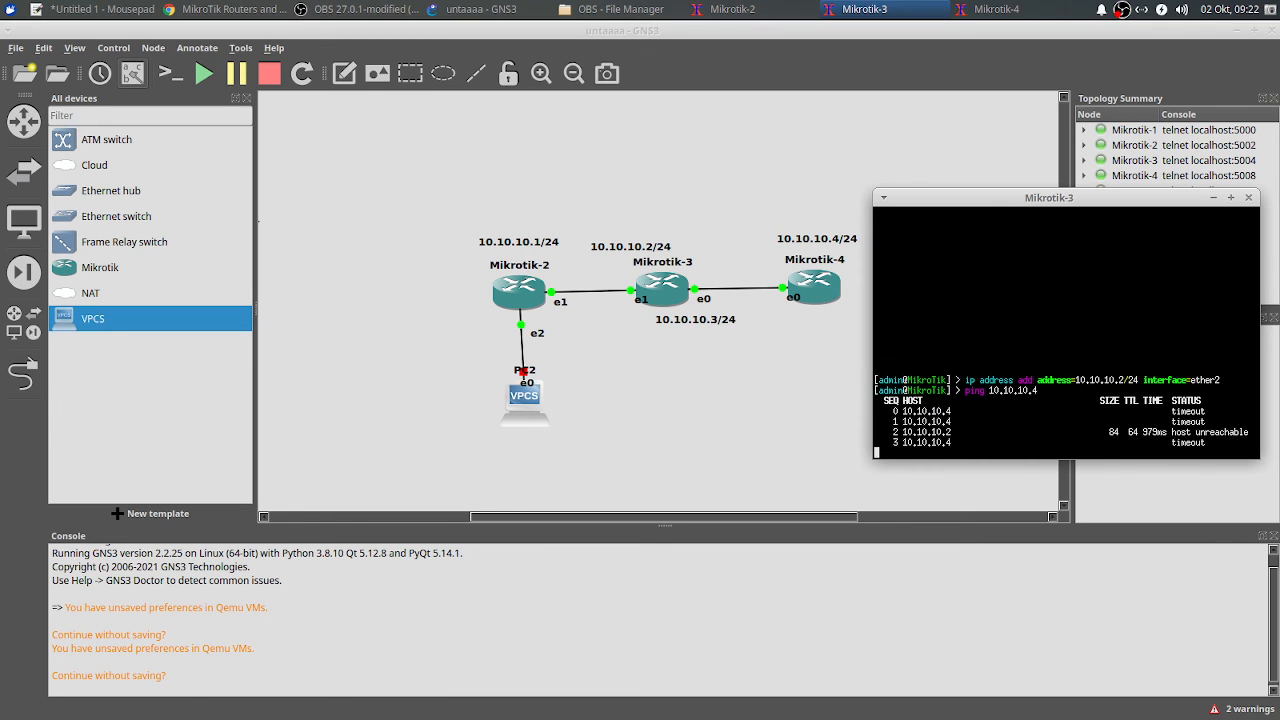
key(ctrl+c)
Step: From Mikrotik-4, ping 10.10.10.3 (100% loss), stop it, and minimize the console
click(990, 9)
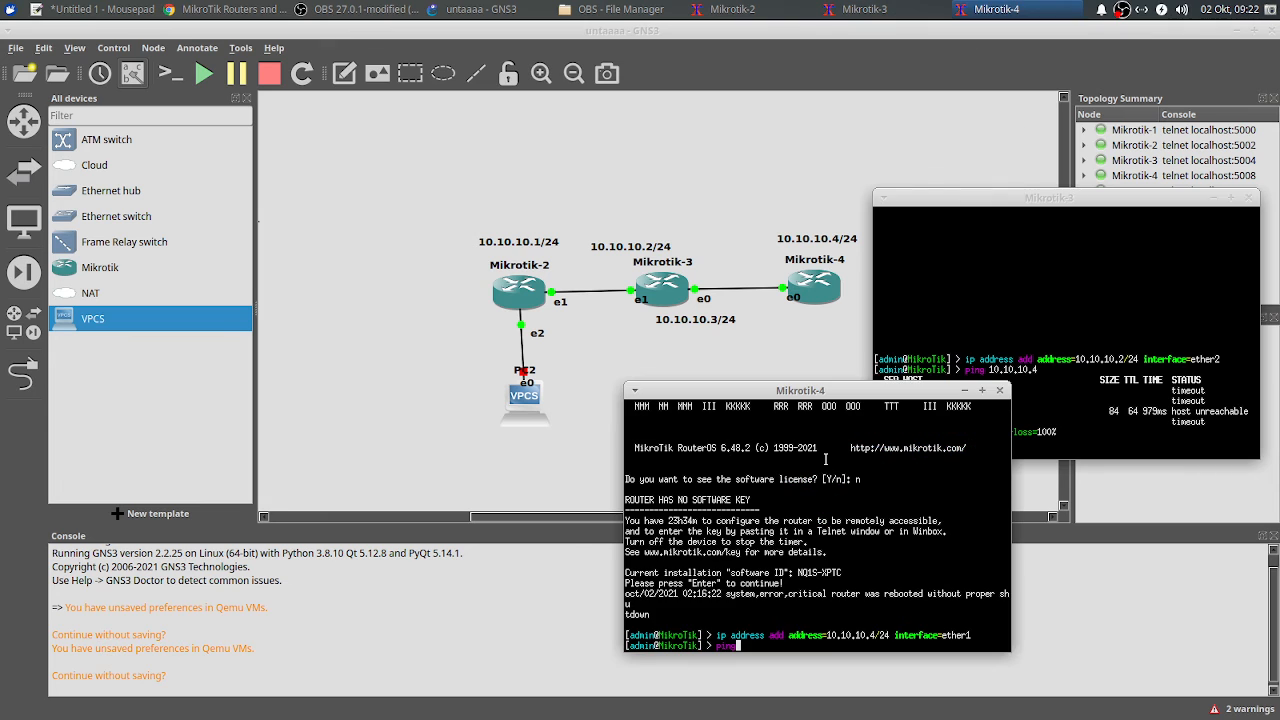
drag(840, 380, 820, 233)
text(ping 10.10.10.3)
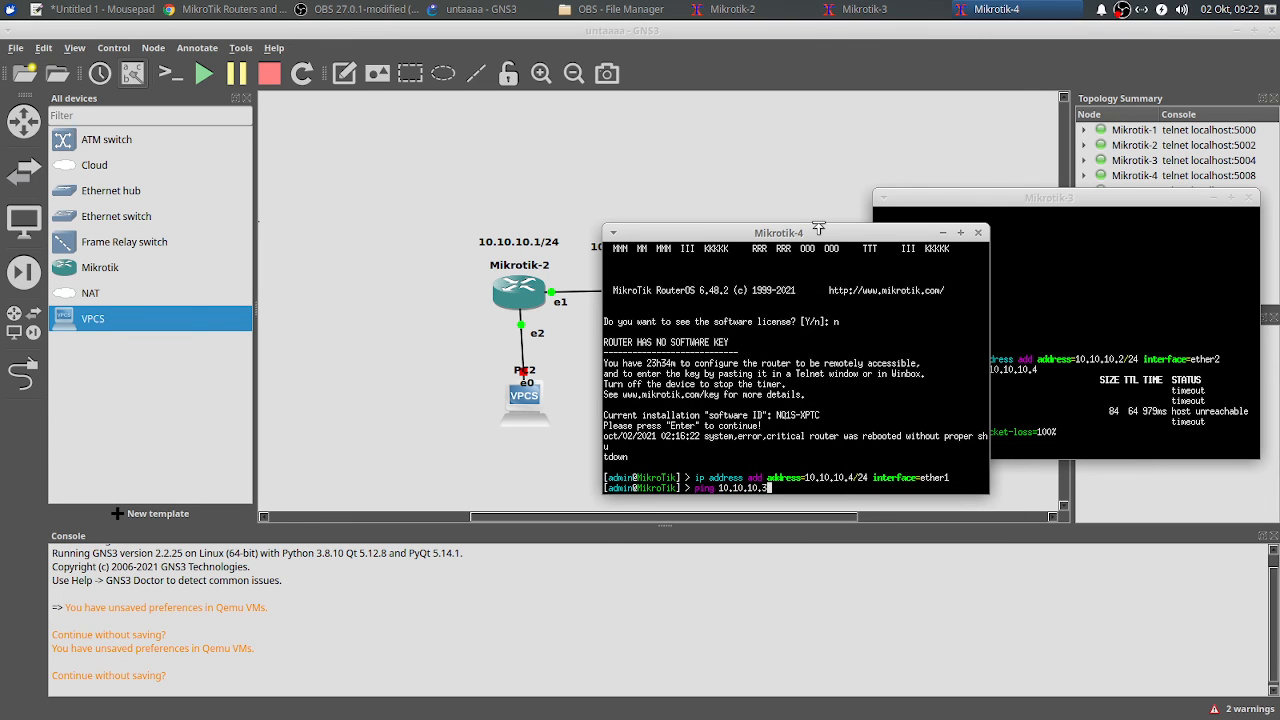
key(Return)
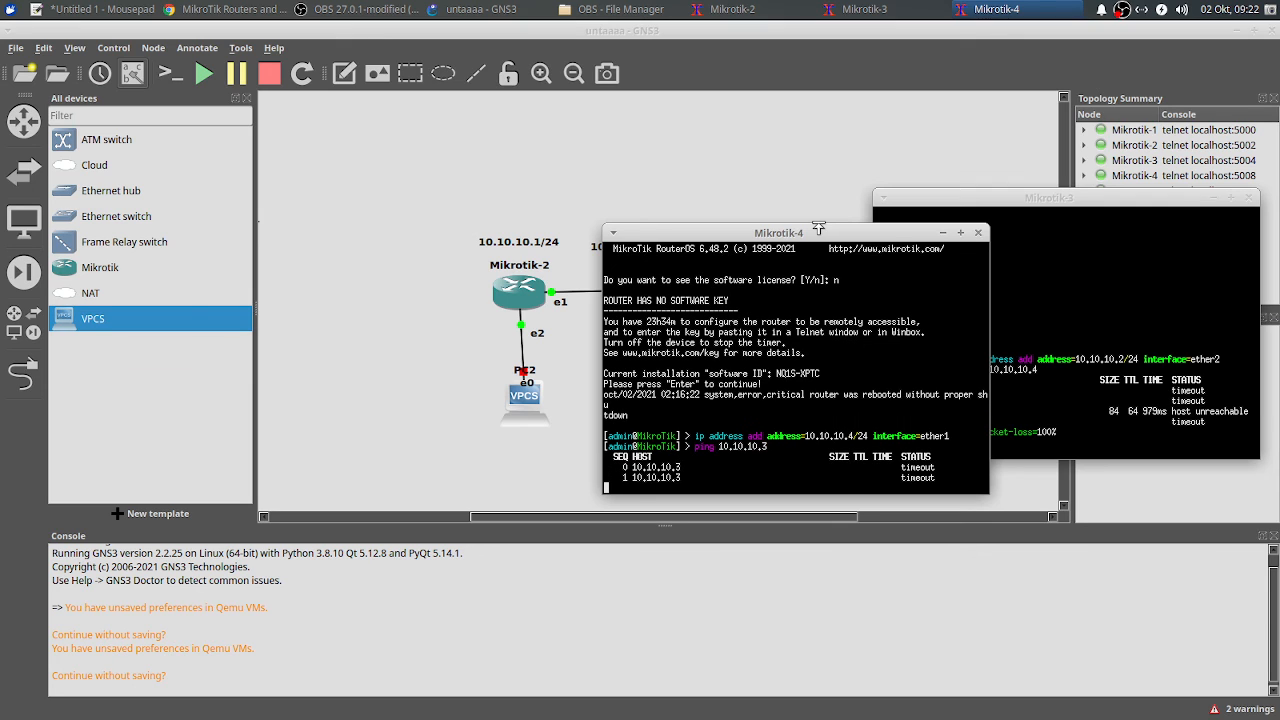
click(1054, 388)
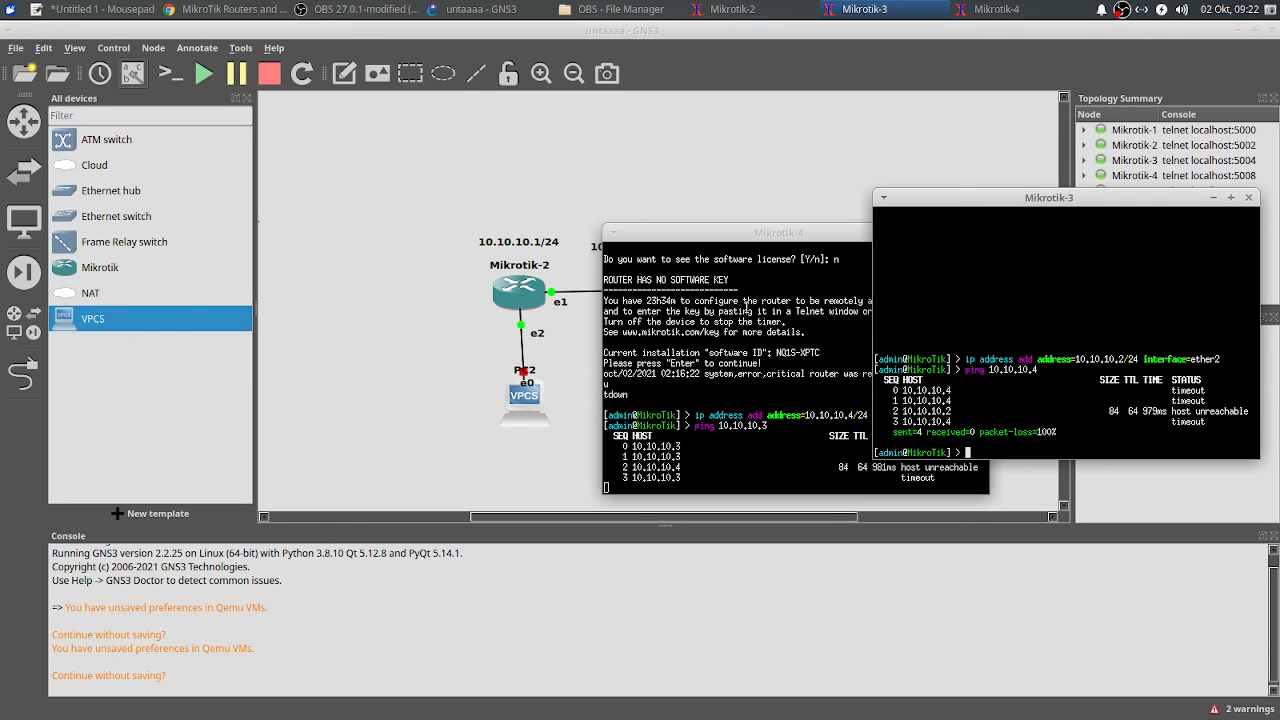
click(767, 313)
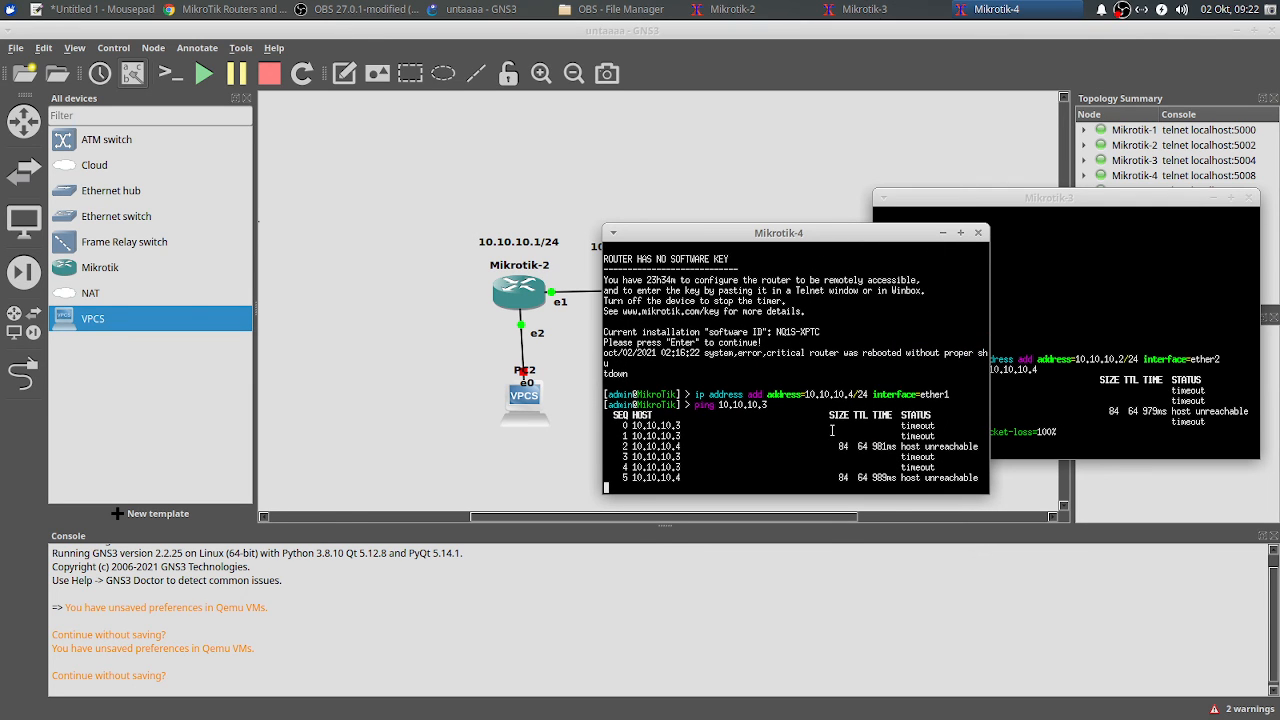
key(ctrl+c)
click(1004, 350)
click(830, 240)
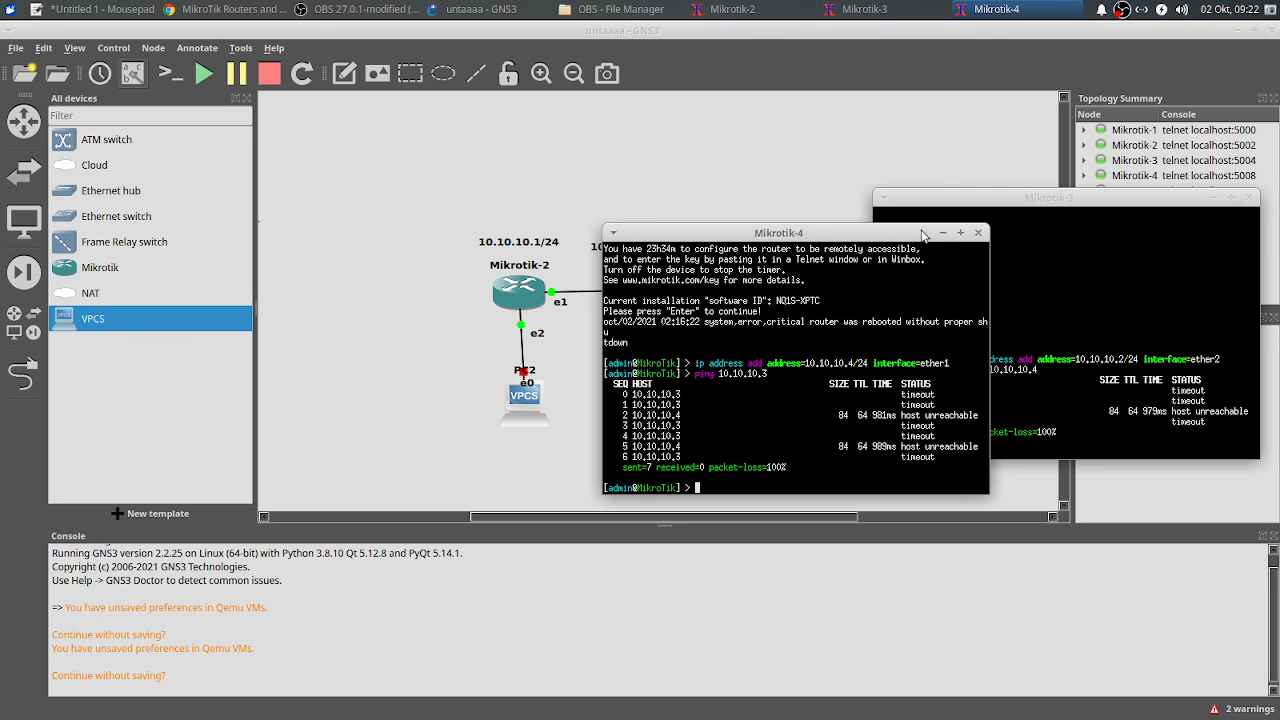
click(940, 234)
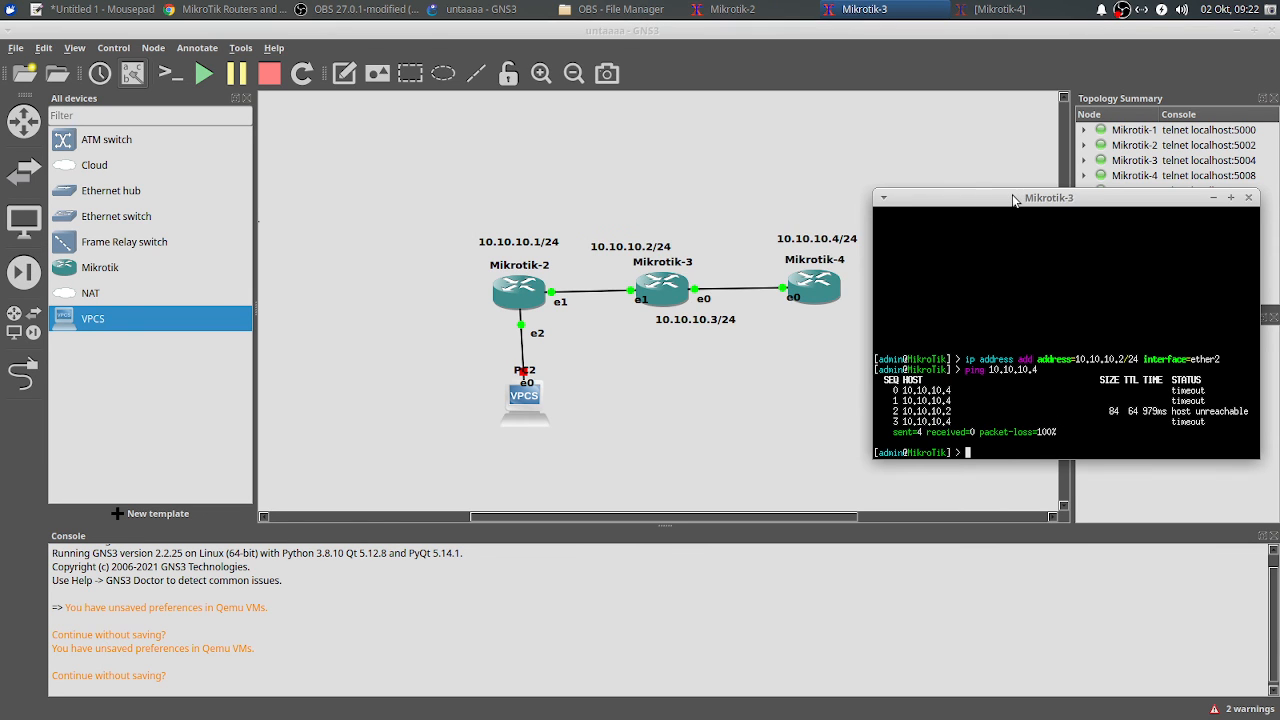
Step: List Mikrotik-3's configured IP addresses with ip address print
drag(1013, 200, 954, 168)
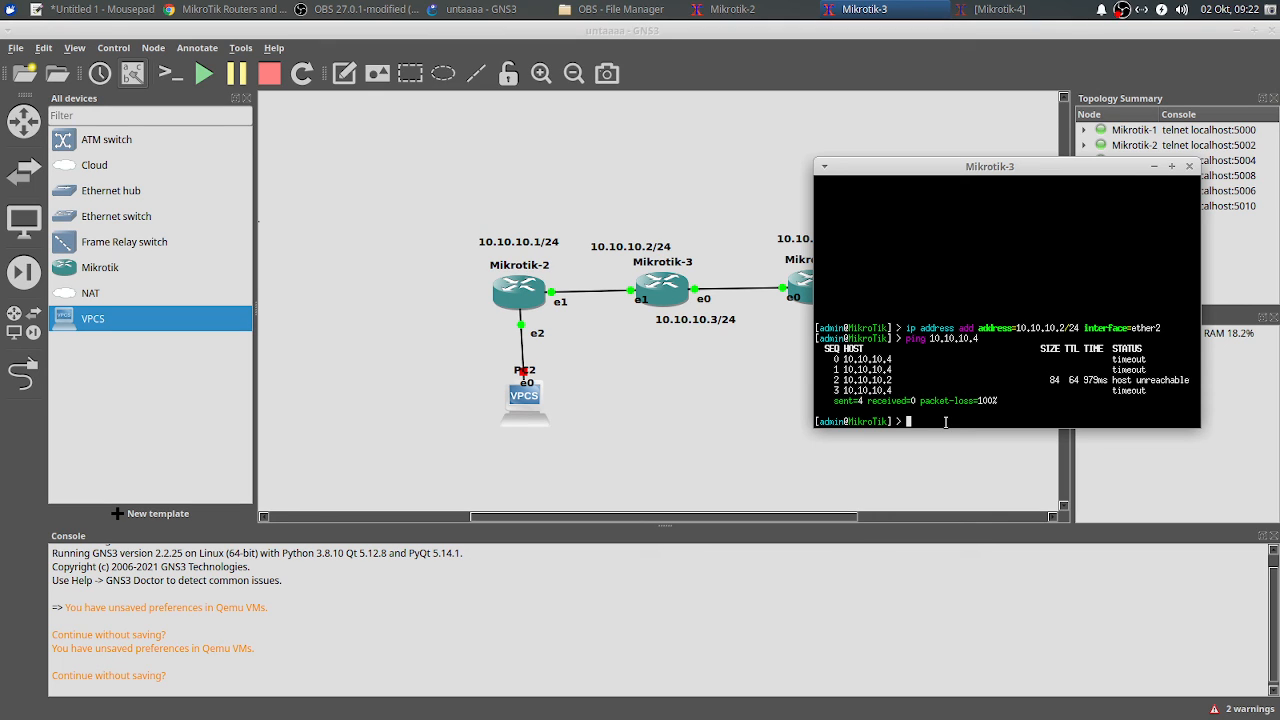
text(ip address ad)
key(BackSpace)
key(BackSpace)
text(pr)
key(Return)
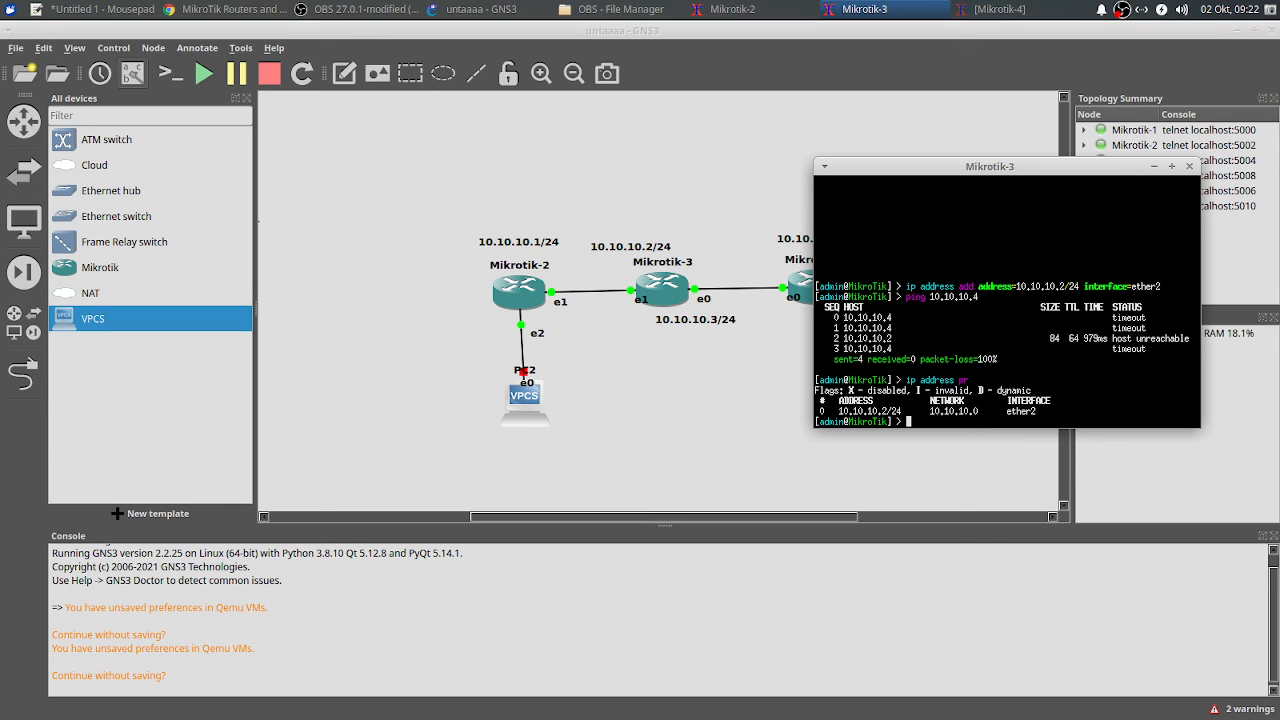
Step: Move address 0 onto ether1 and ping 10.10.10.4 and 10.10.10.3
text(ip address set nu)
key(Tab)
text(0 interface=ether1)
key(Return)
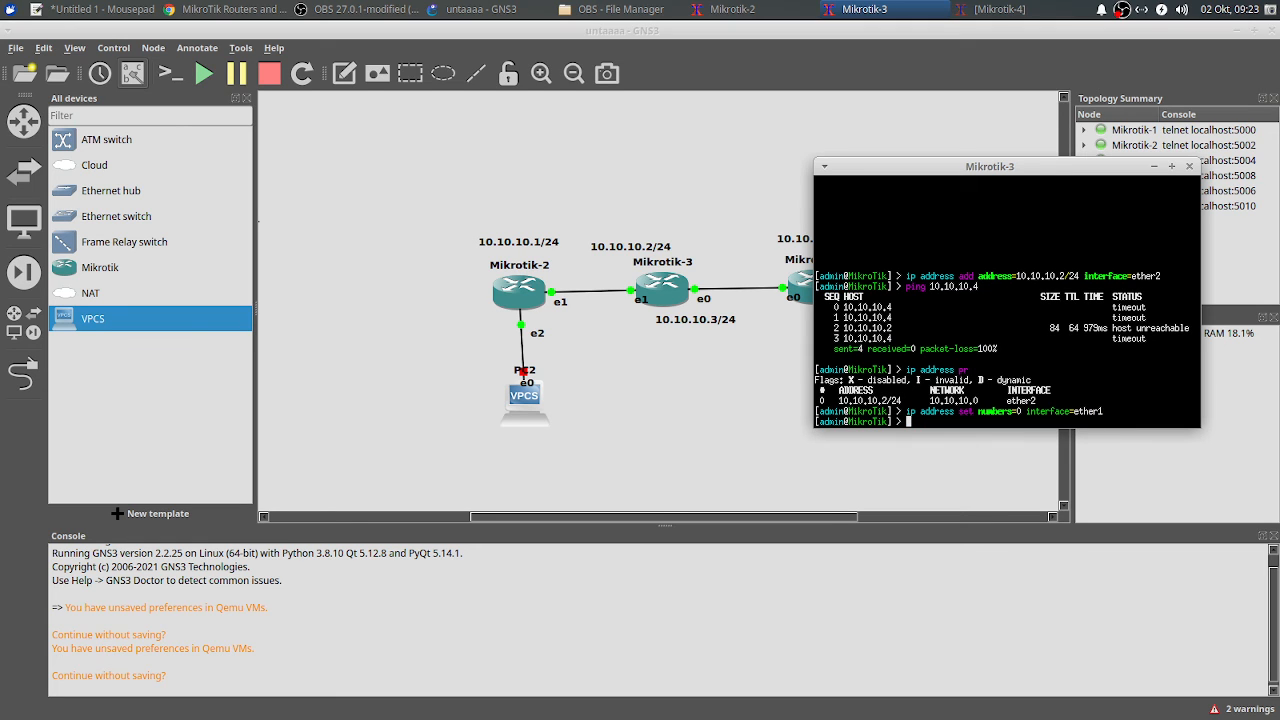
text(ping 10.10.10.4)
key(Return)
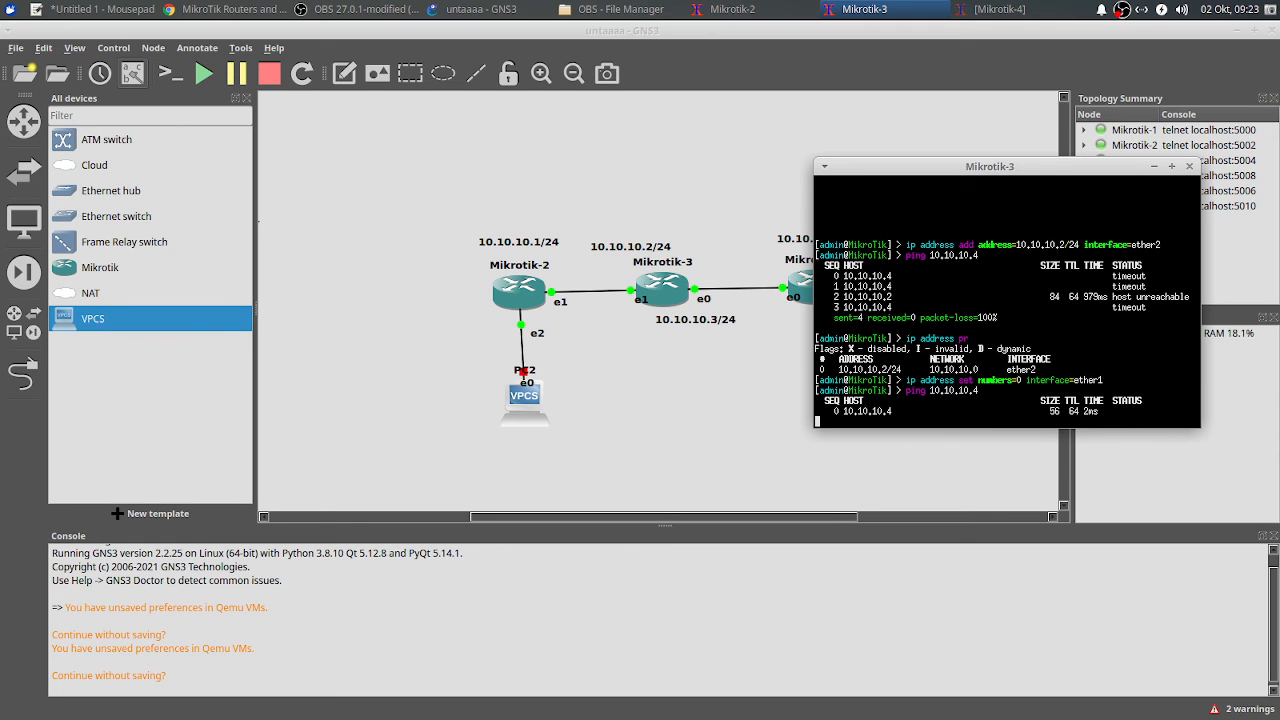
key(ctrl+c)
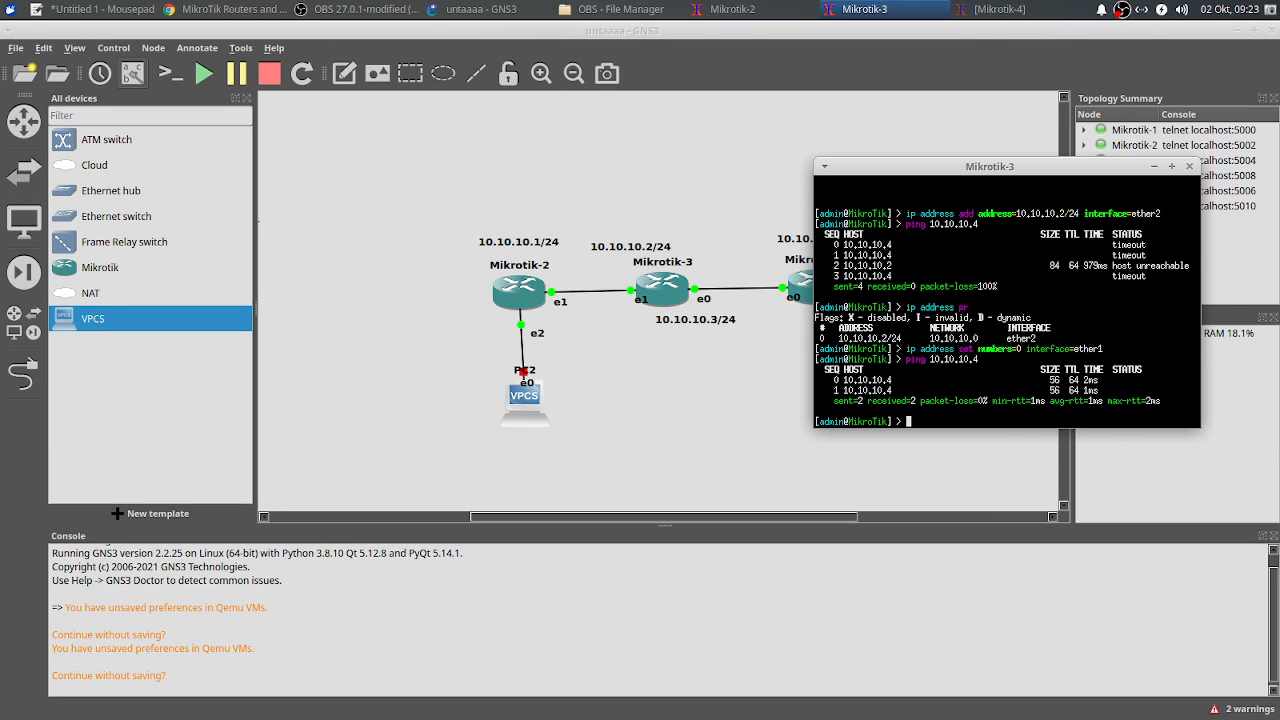
key(Up)
key(Up)
key(Up)
key(Down)
key(Down)
text(3)
key(Return)
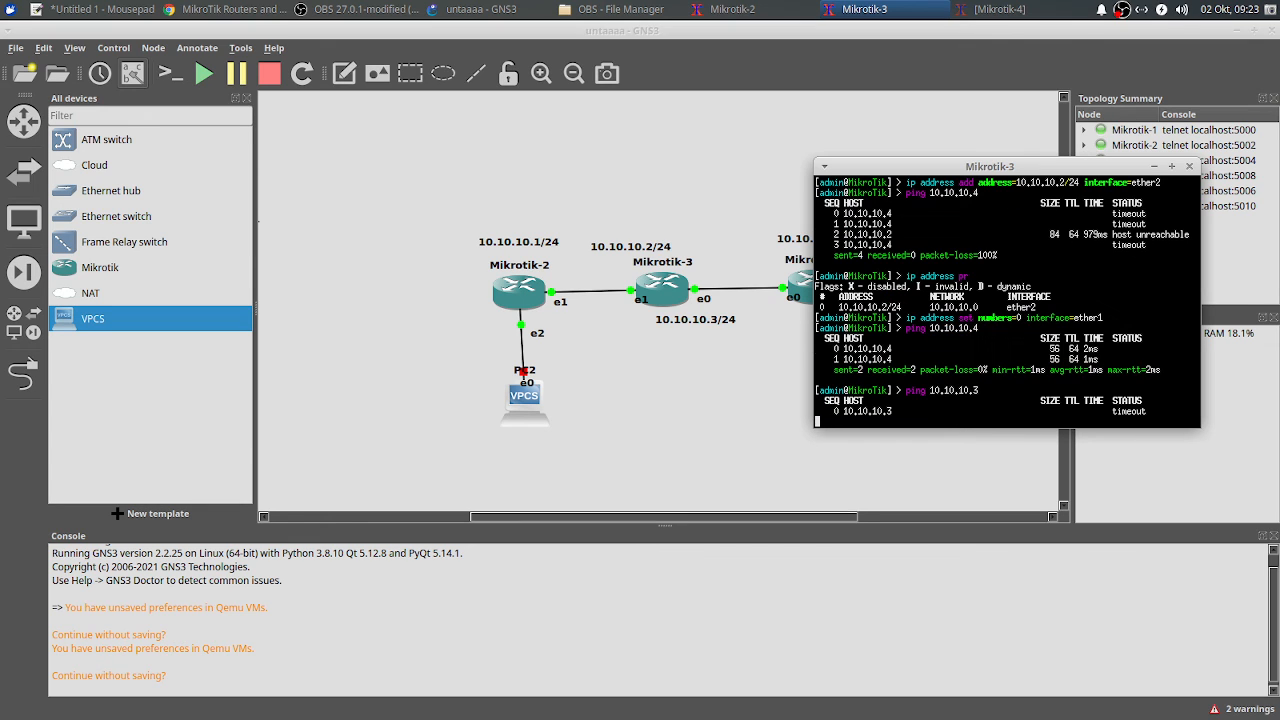
key(ctrl+c)
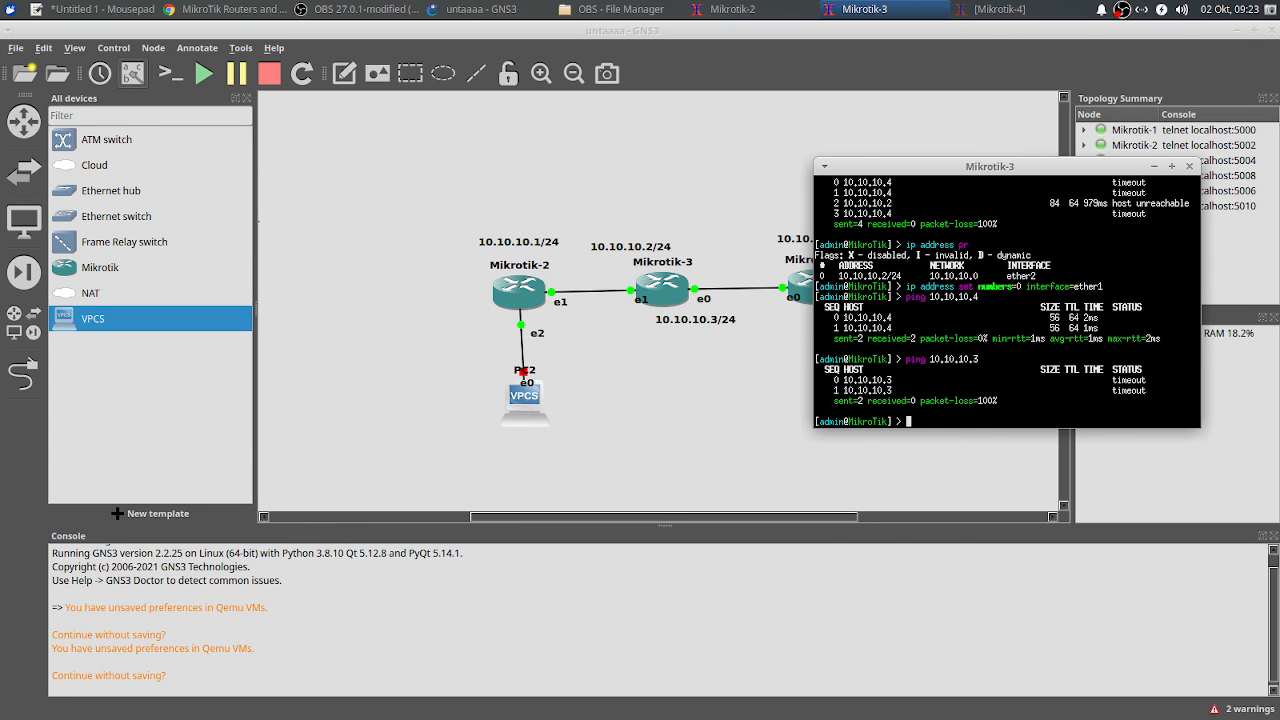
Step: Move the address to ether3, then ether4, pinging 10.10.10.3 after each
text(p address set numbers=0 interface=ether)
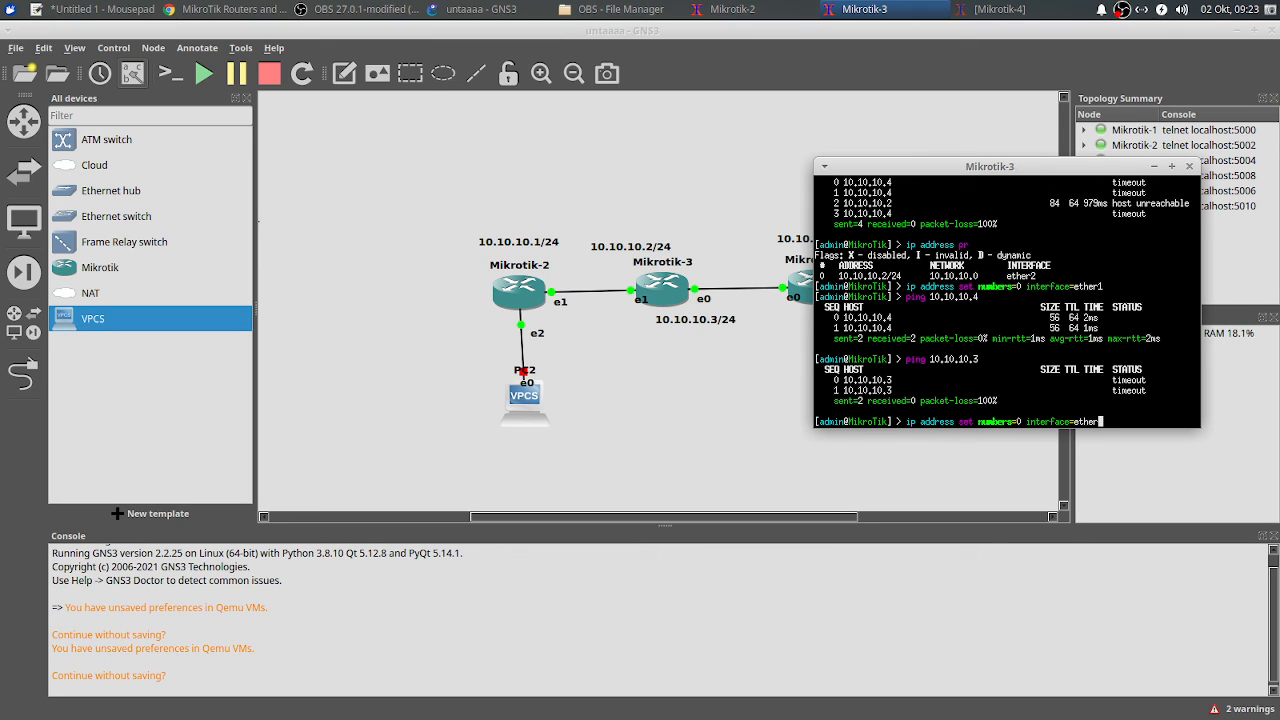
text(3)
key(Return)
key(Up)
key(Up)
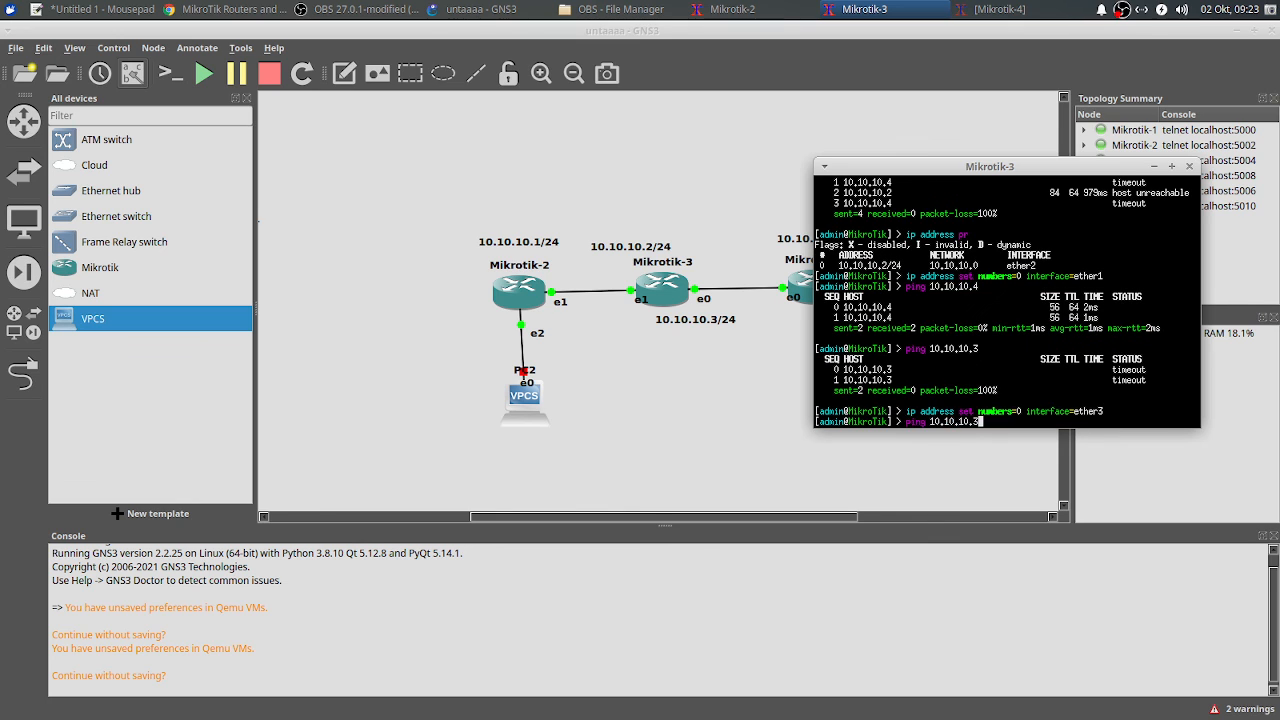
key(Return)
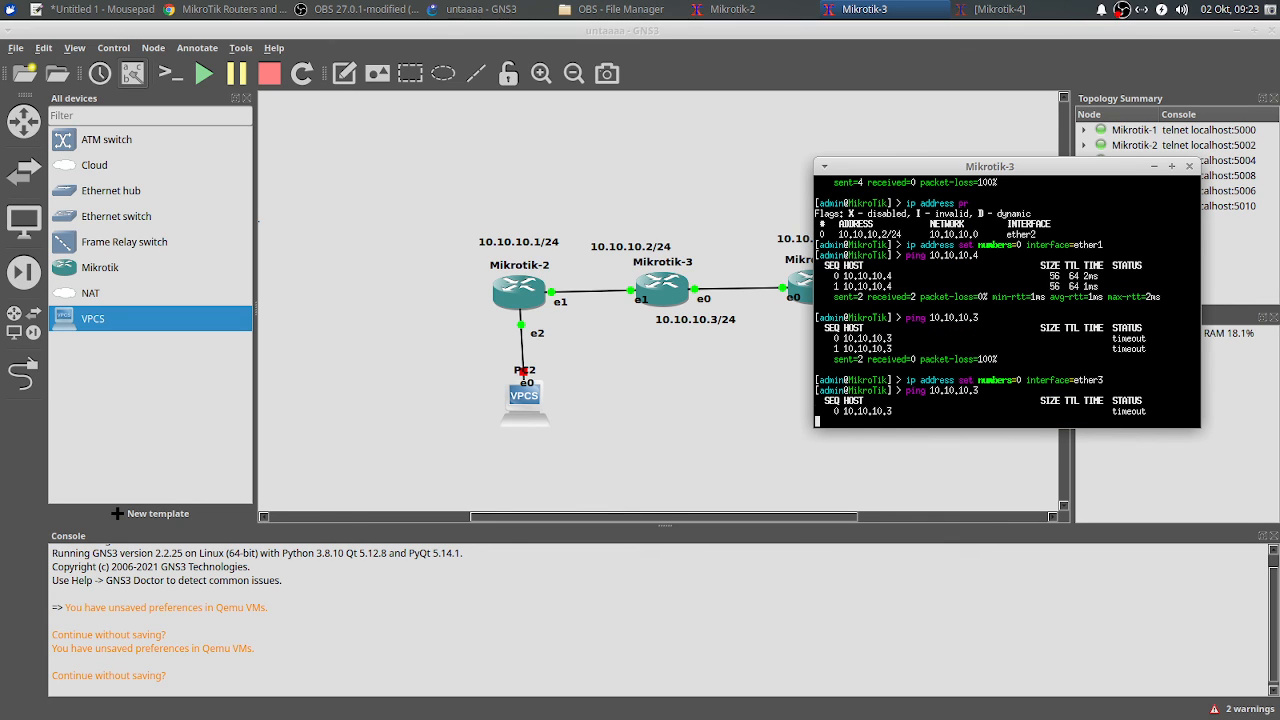
key(ctrl+c)
key(Up)
key(Up)
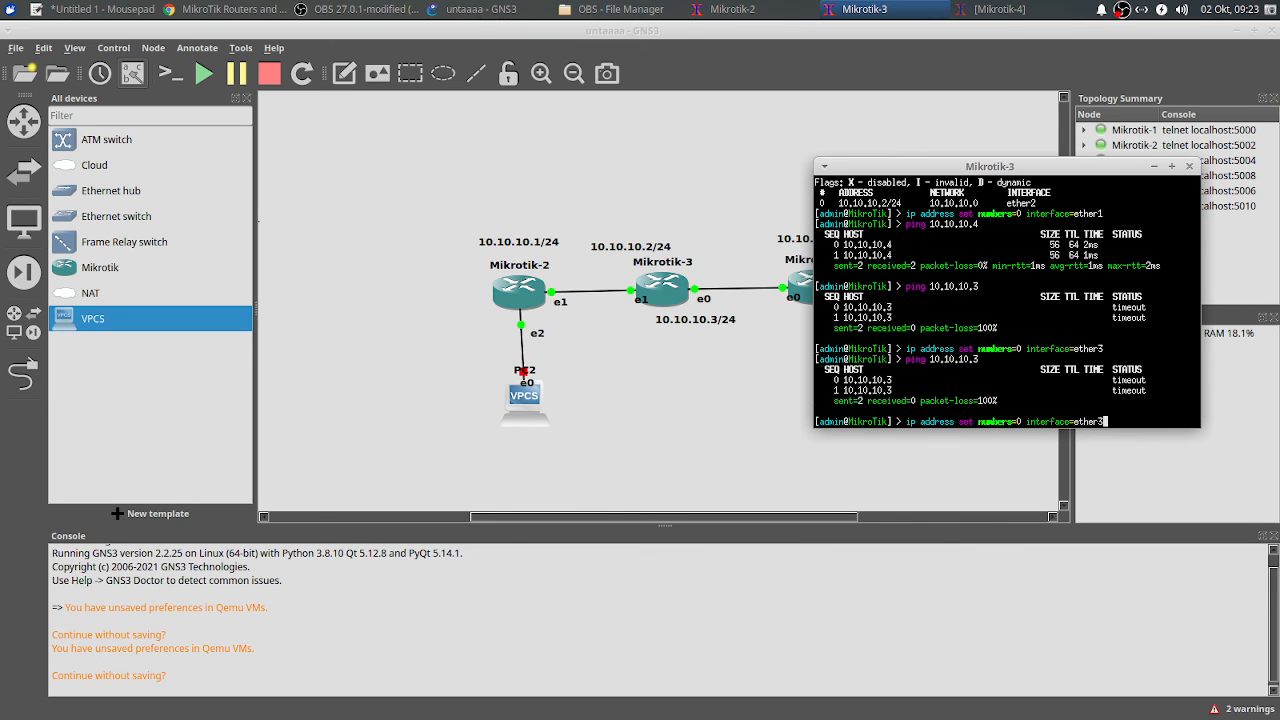
key(Return)
key(Up)
key(Up)
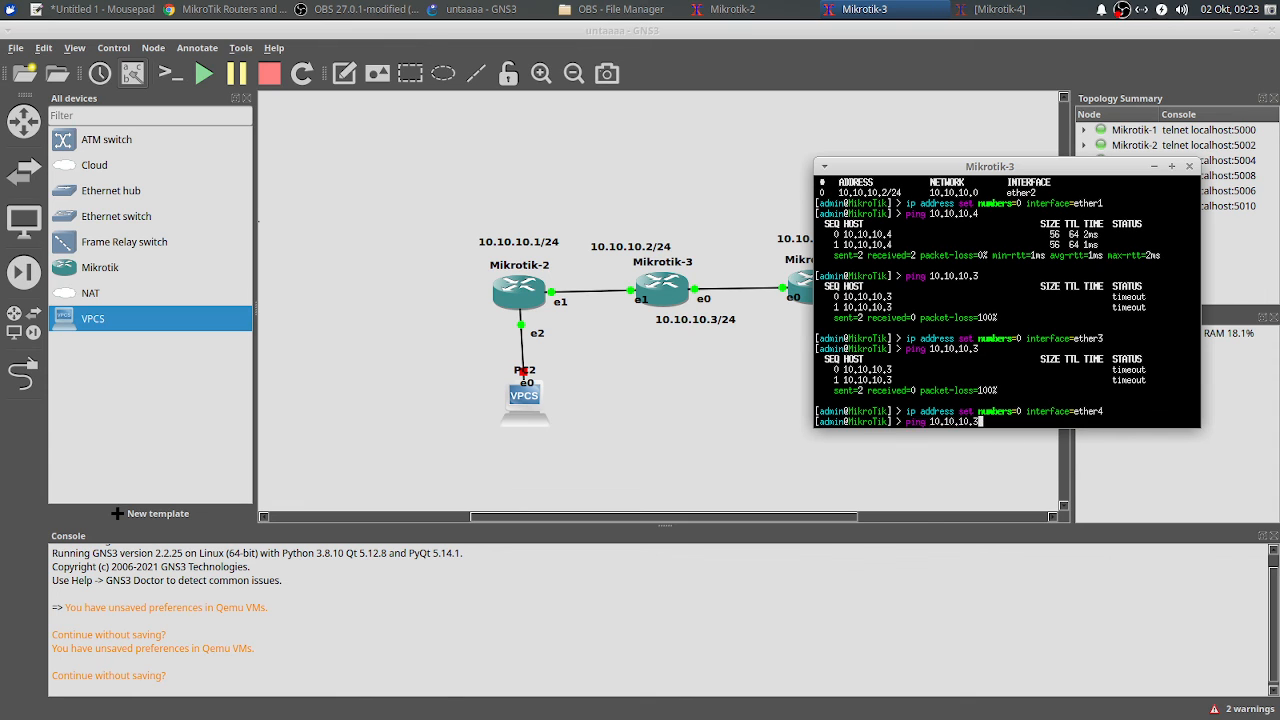
key(Return)
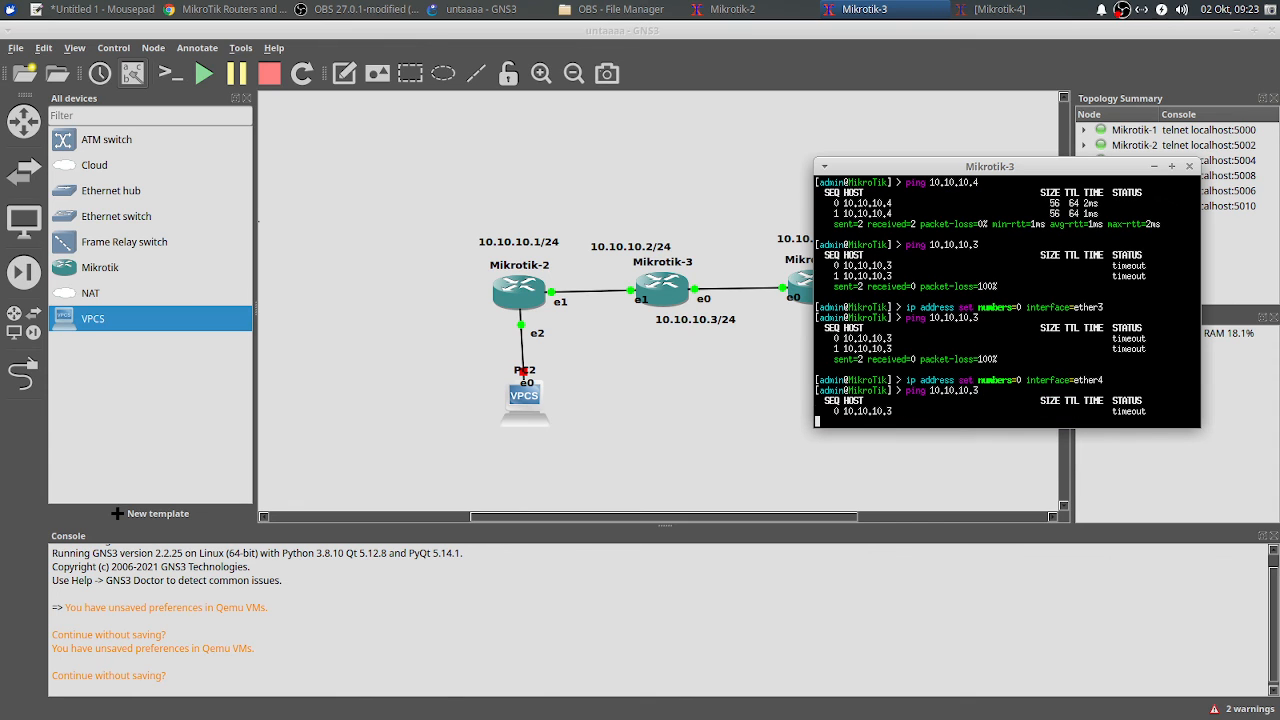
Step: Move the address onto ether5 and ping 10.10.10.3 again
key(Up)
key(Up)
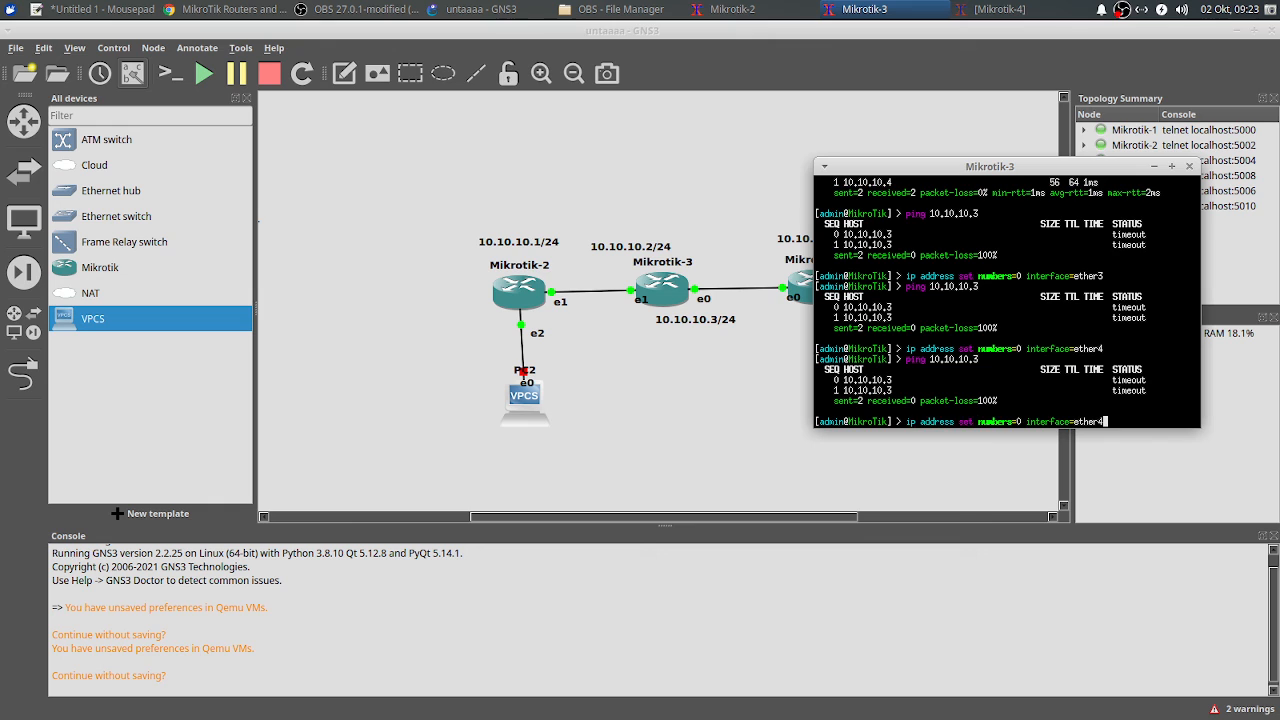
key(Return)
key(Up)
key(Up)
key(Return)
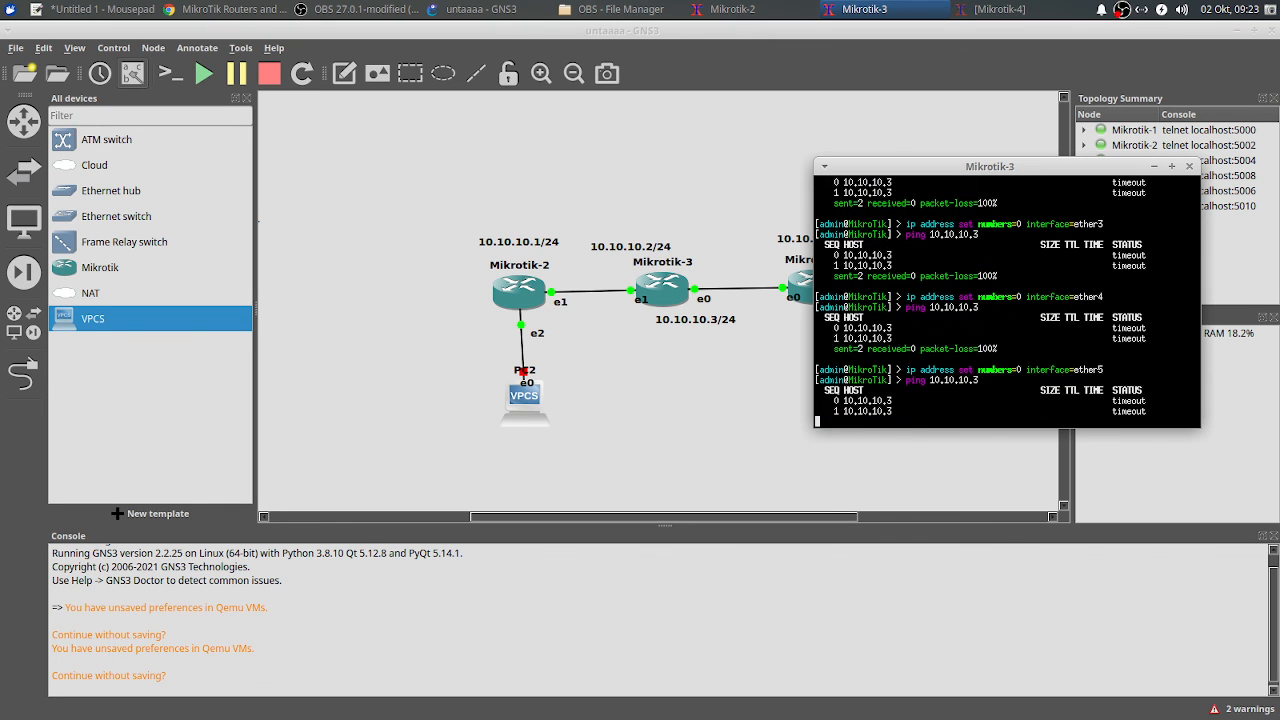
key(Up)
key(Up)
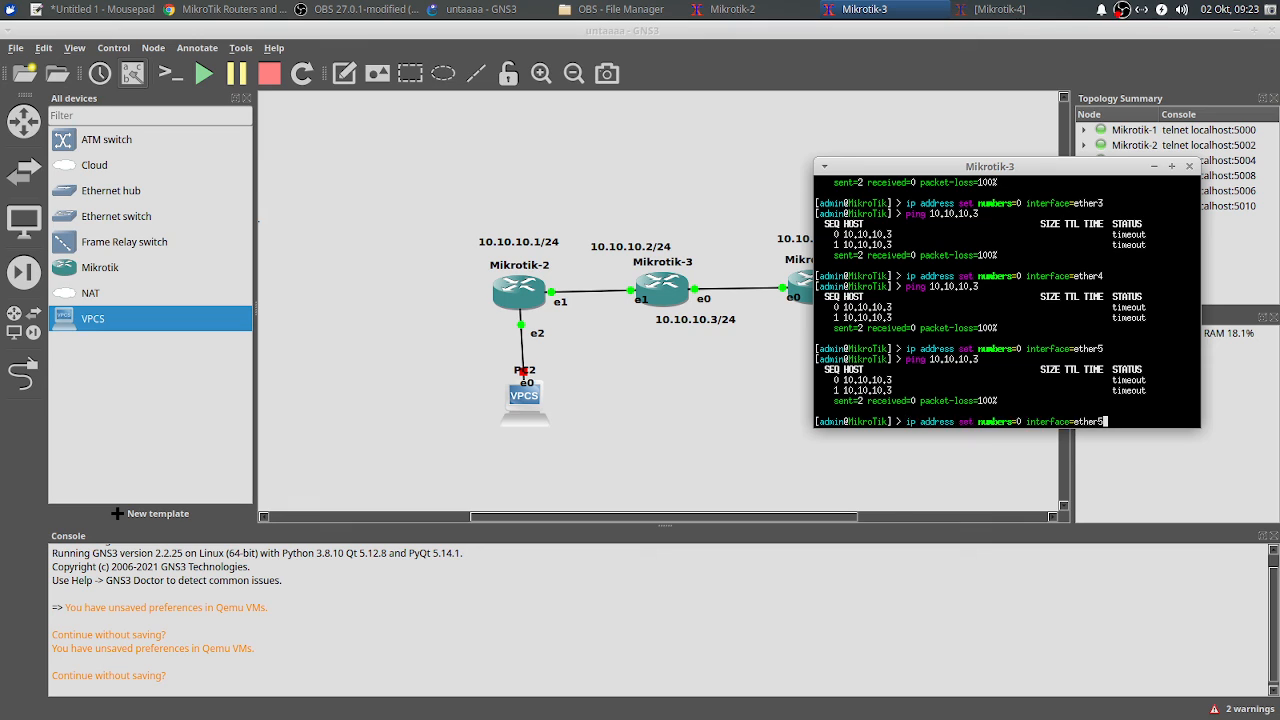
key(Down)
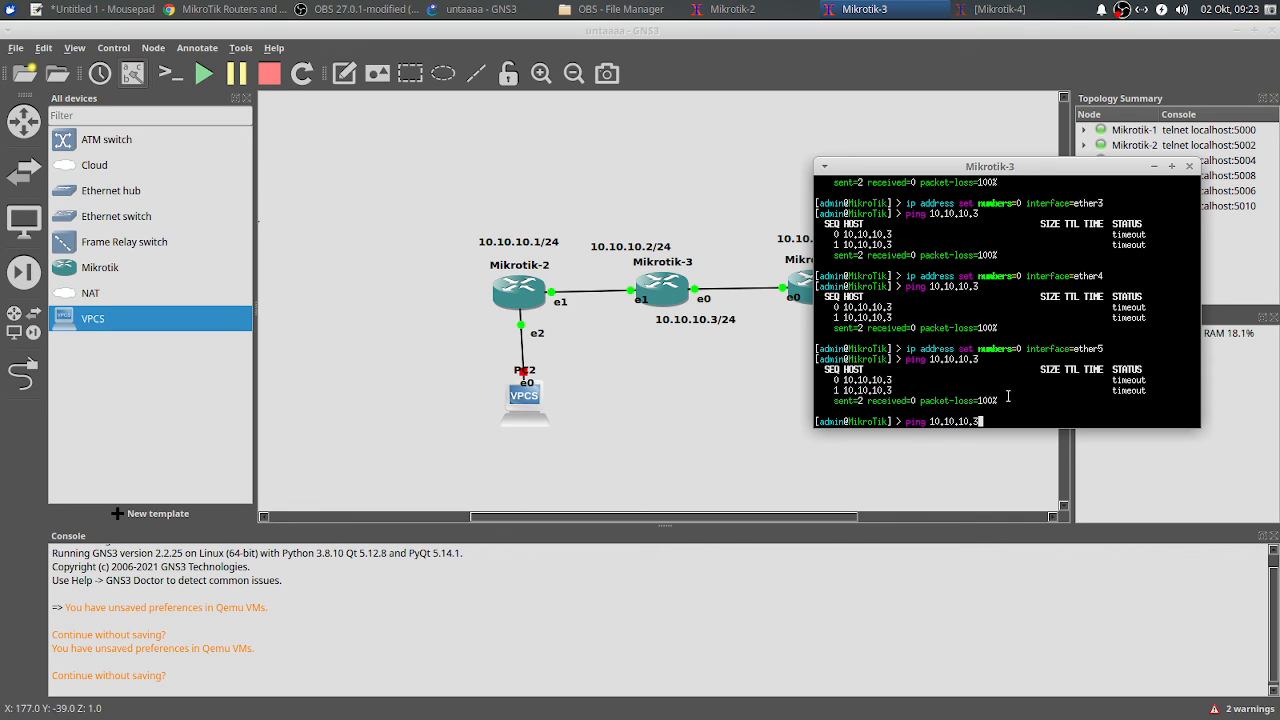
Step: Set address 0 to interface ether2 and shift the console centre-left
key(Up)
key(Down)
key(Up)
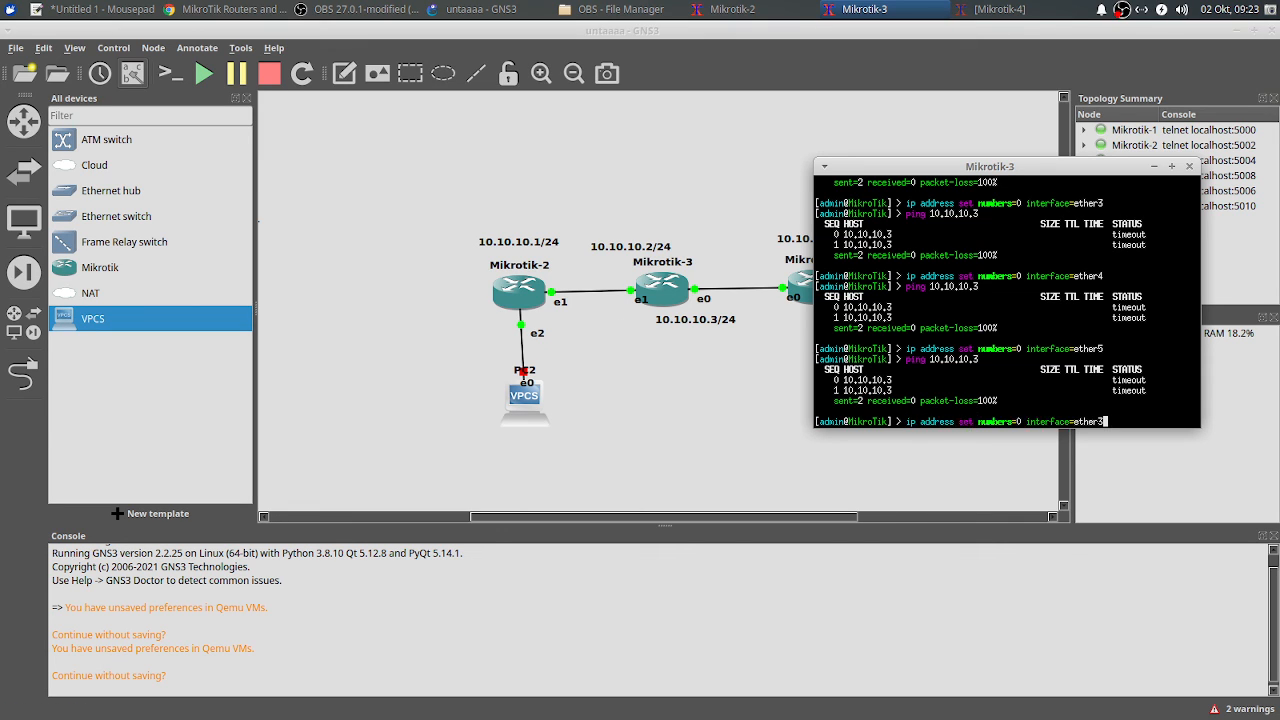
key(BackSpace)
text(2)
key(Return)
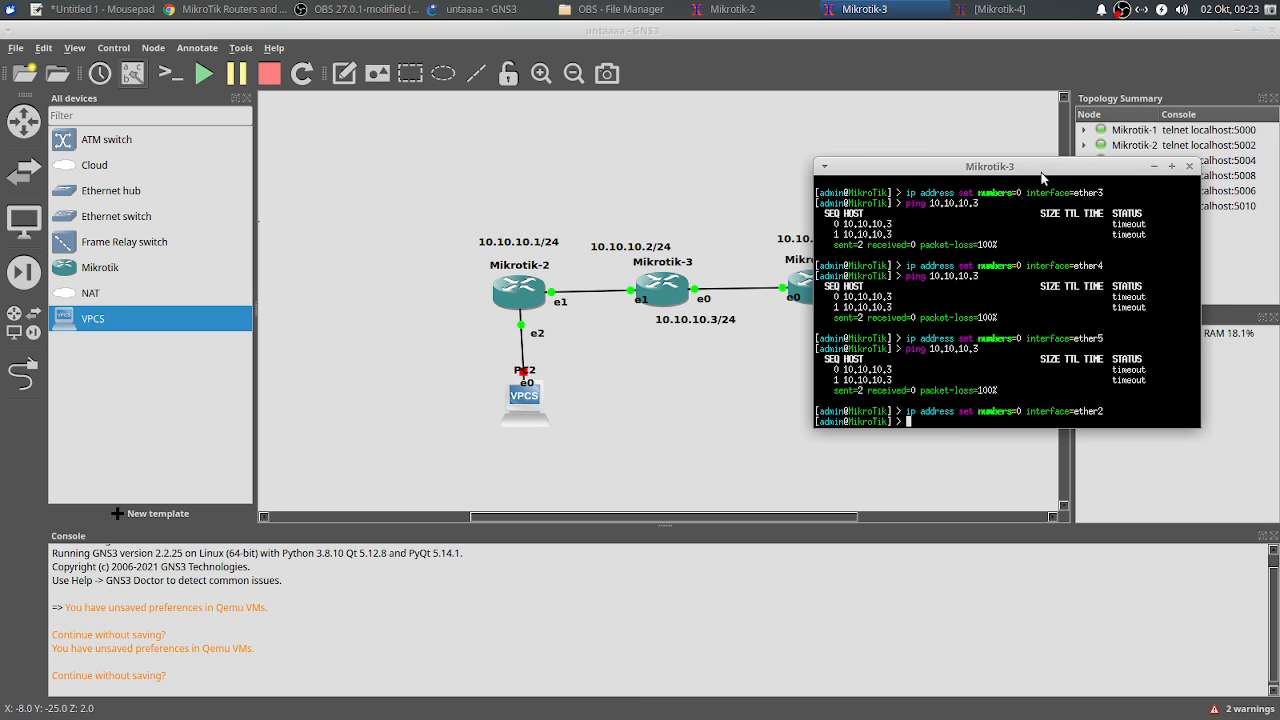
drag(1043, 174, 567, 180)
Step: In Mikrotik-4's console, list its IP addresses and ping 10.10.10.3
click(999, 9)
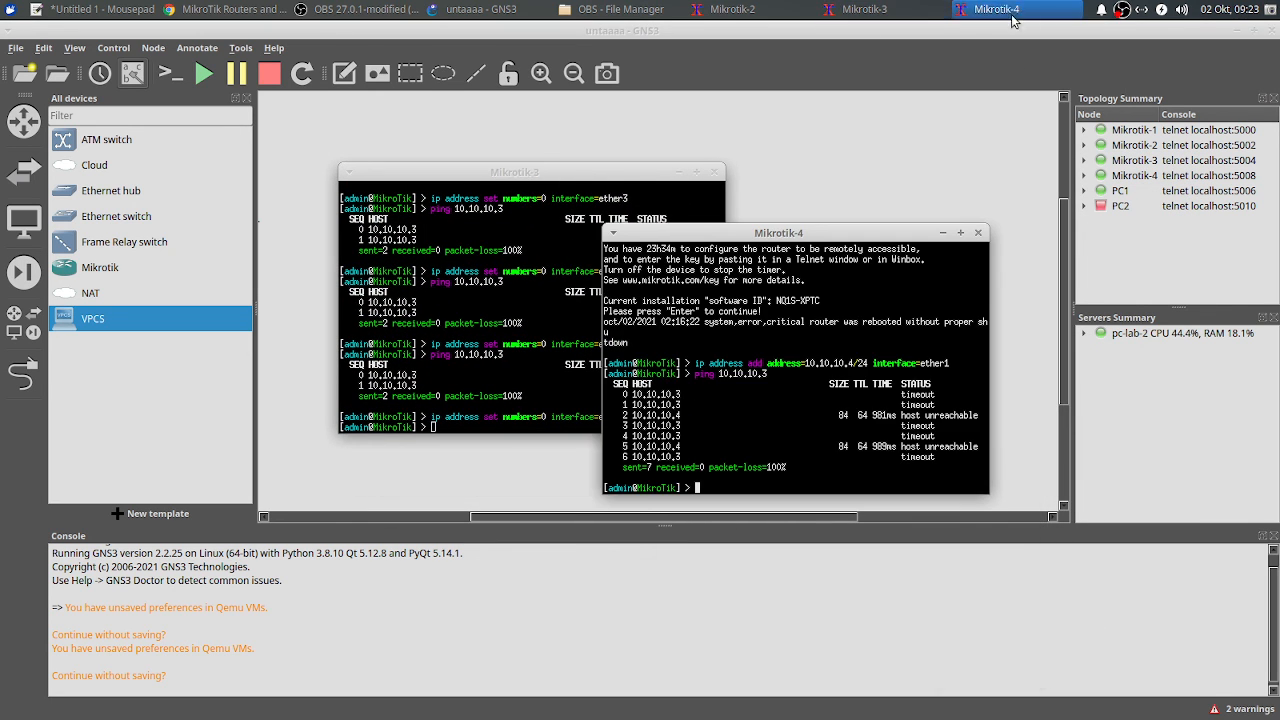
click(676, 172)
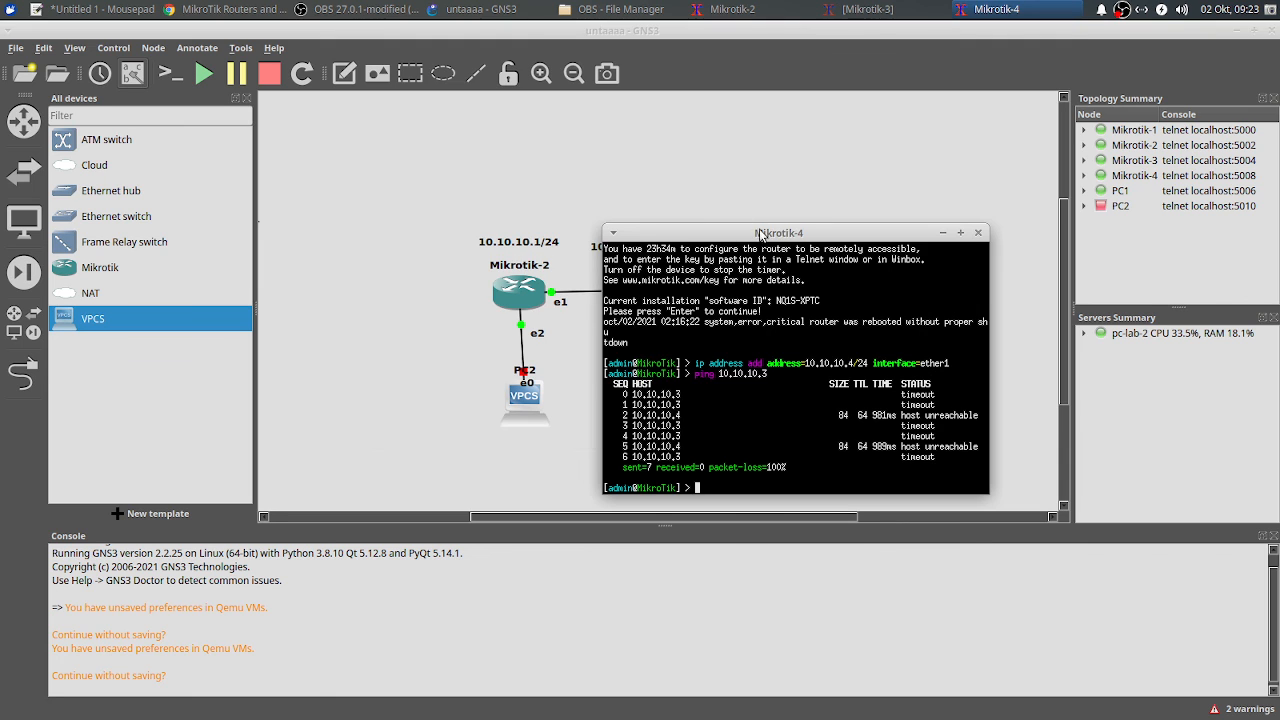
drag(765, 235, 934, 124)
text(ip address print)
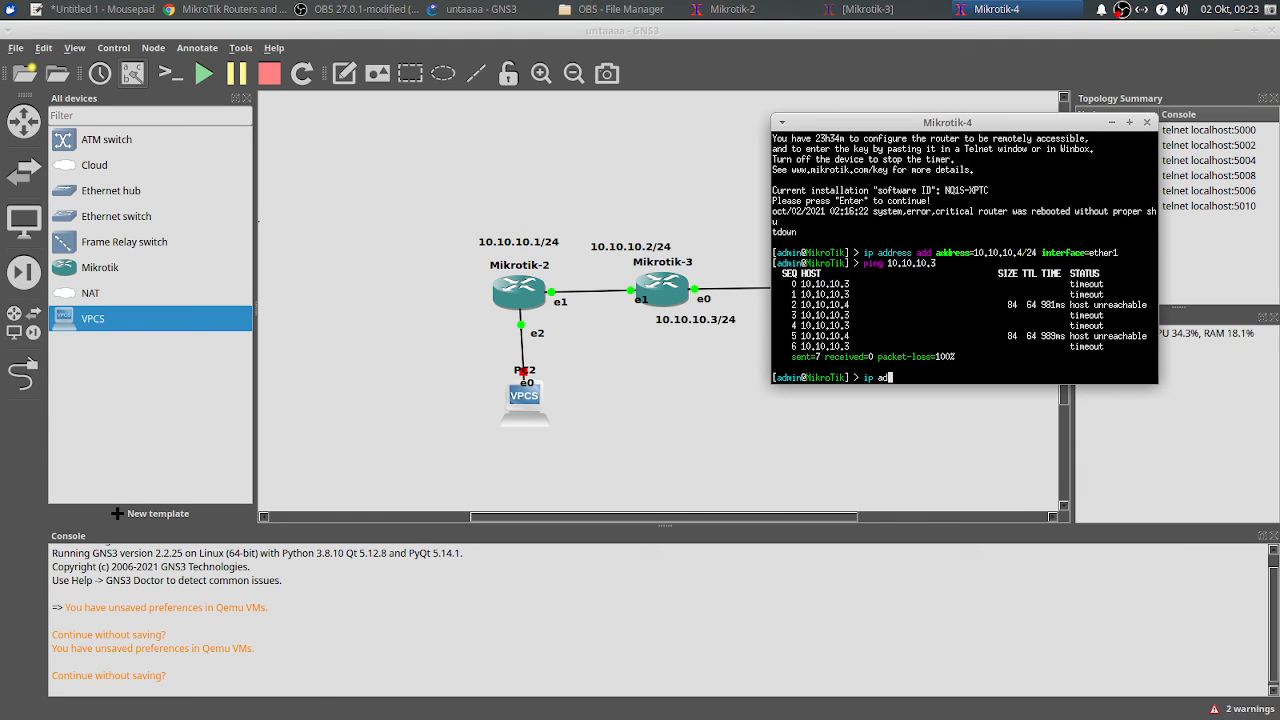
key(Return)
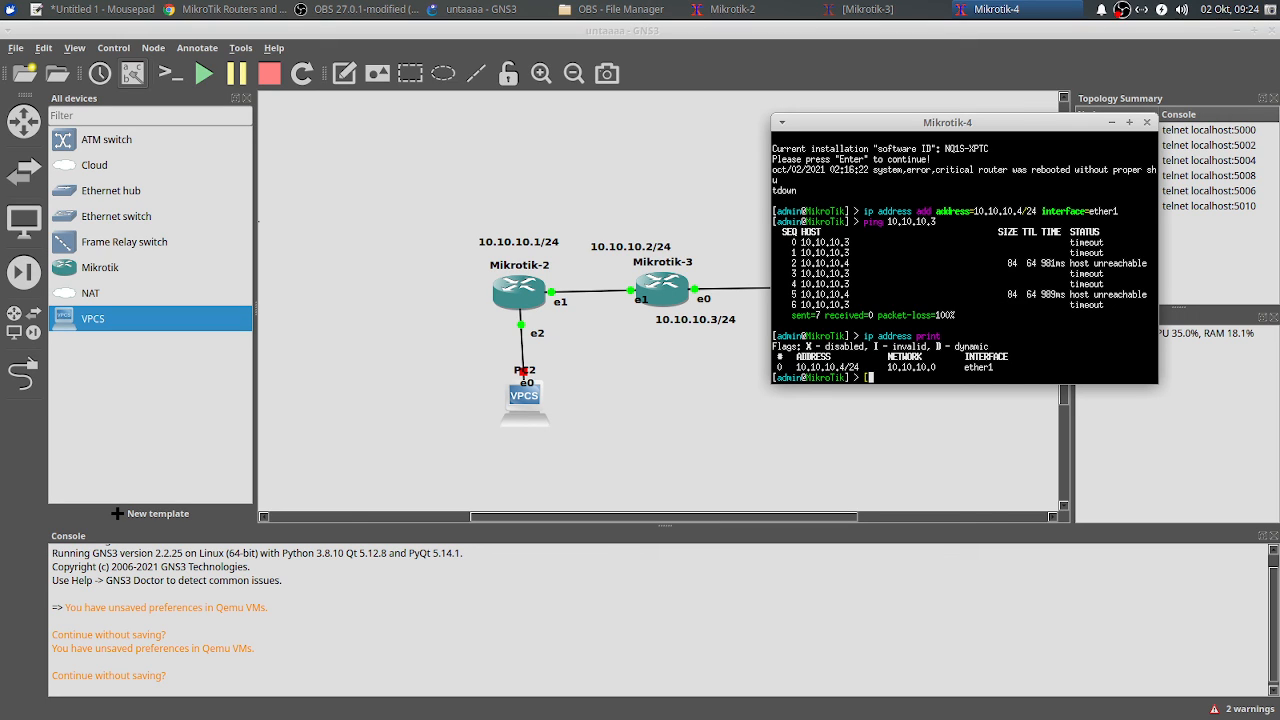
text(ping 10.10.10.3)
key(Return)
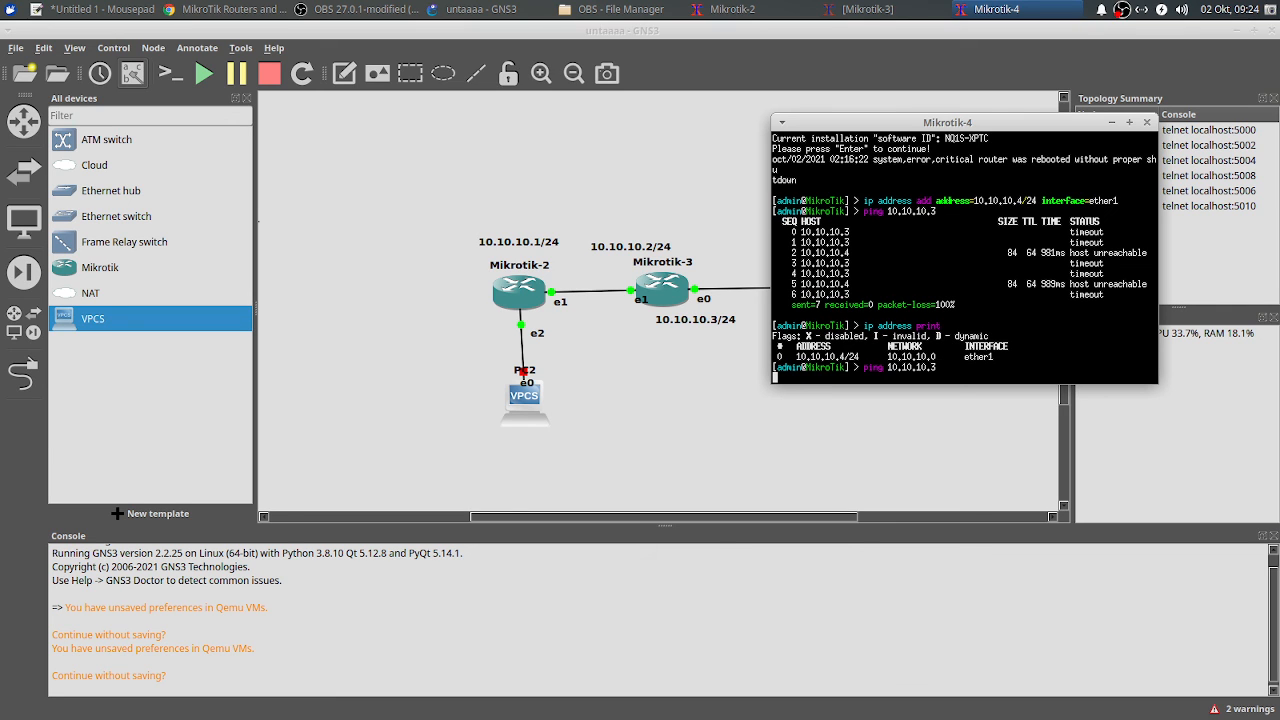
key(ctrl+c)
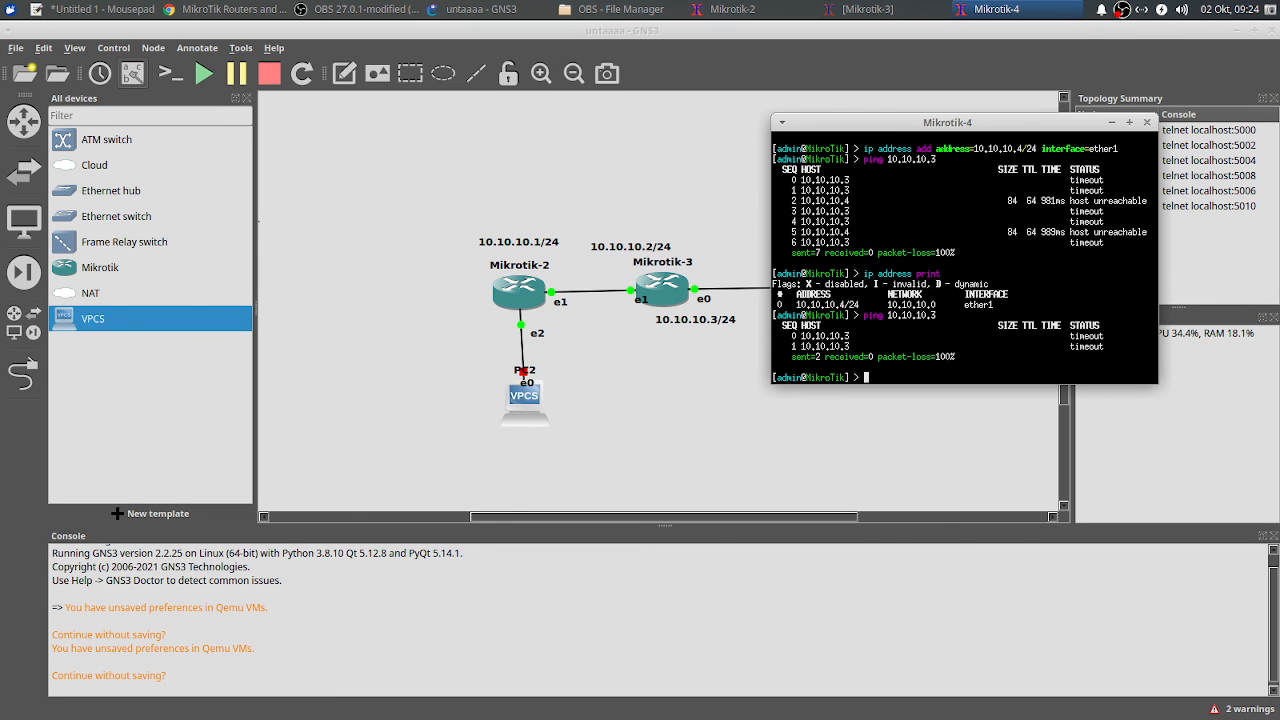
Step: Move Mikrotik-4's address 0 onto ether2 and ping 10.10.10.3
text(ip address set numbers=0 interface=ether)
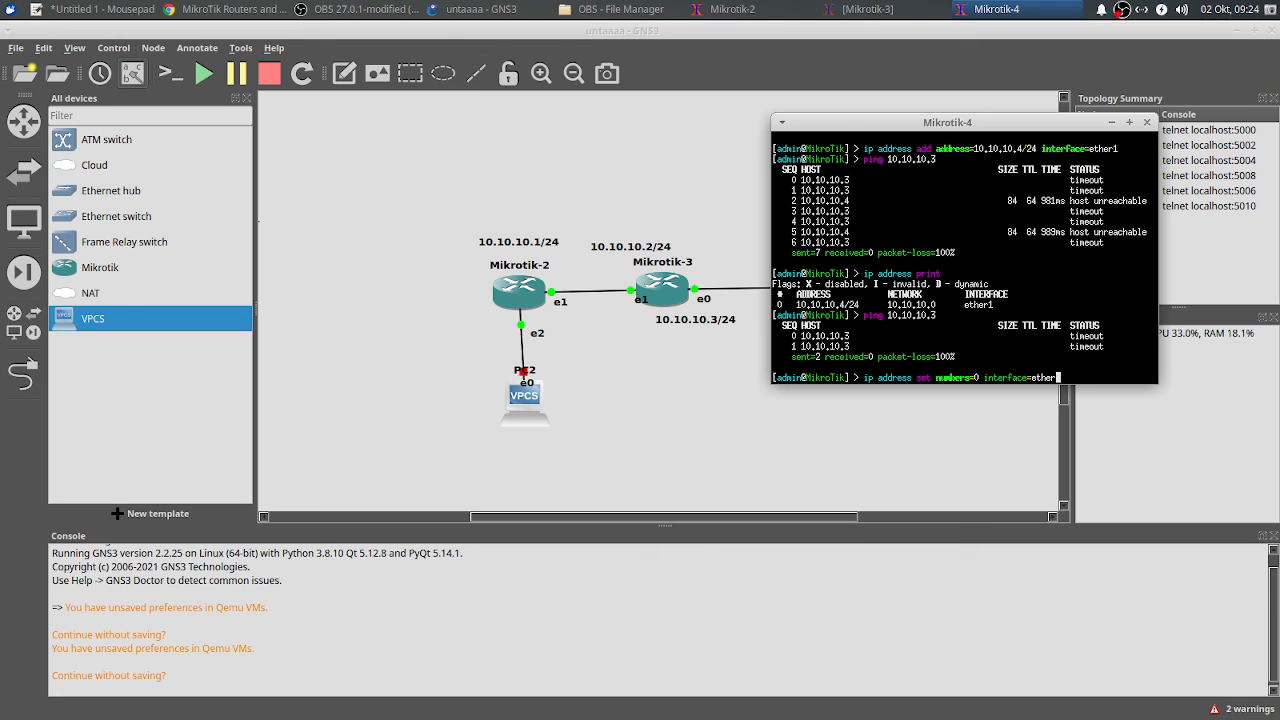
text(2)
key(Return)
text(ping)
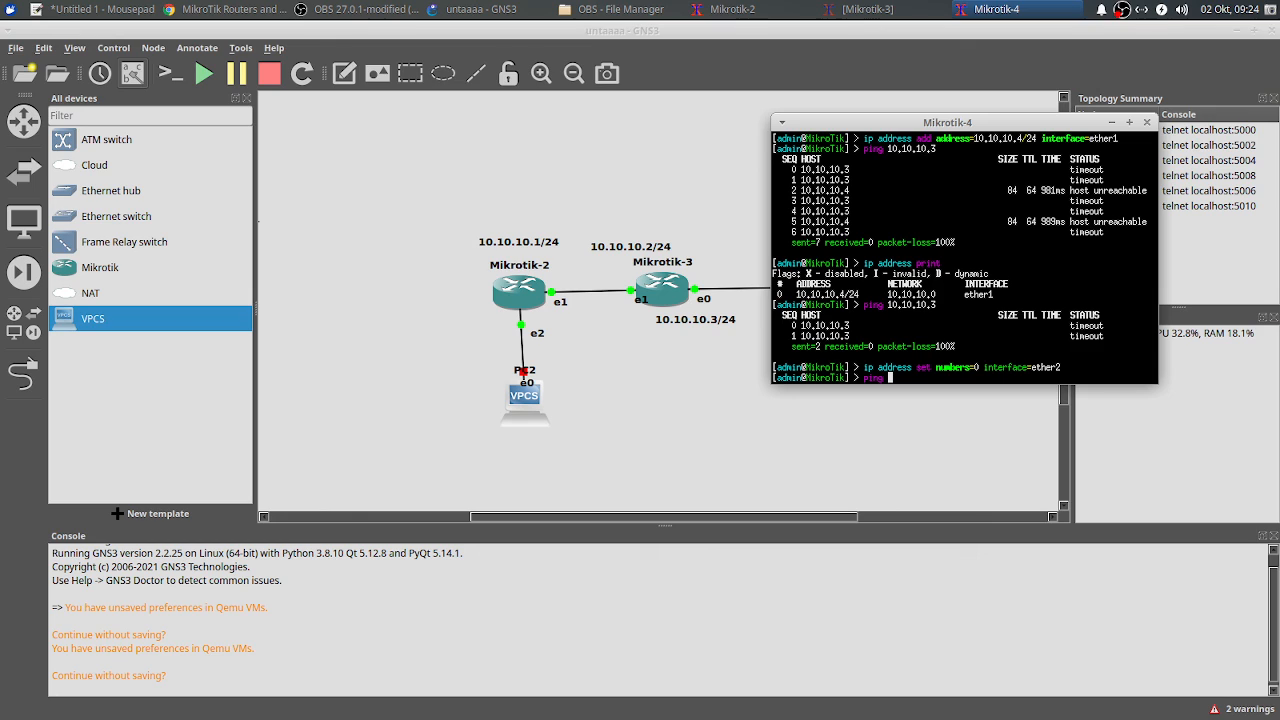
key(BackSpace)
key(BackSpace)
key(BackSpace)
key(BackSpace)
key(BackSpace)
text(ip address)
key(BackSpace)
key(BackSpace)
key(BackSpace)
key(BackSpace)
key(BackSpace)
key(BackSpace)
key(BackSpace)
key(BackSpace)
key(BackSpace)
key(BackSpace)
text(ping 10.10.10.3)
key(Return)
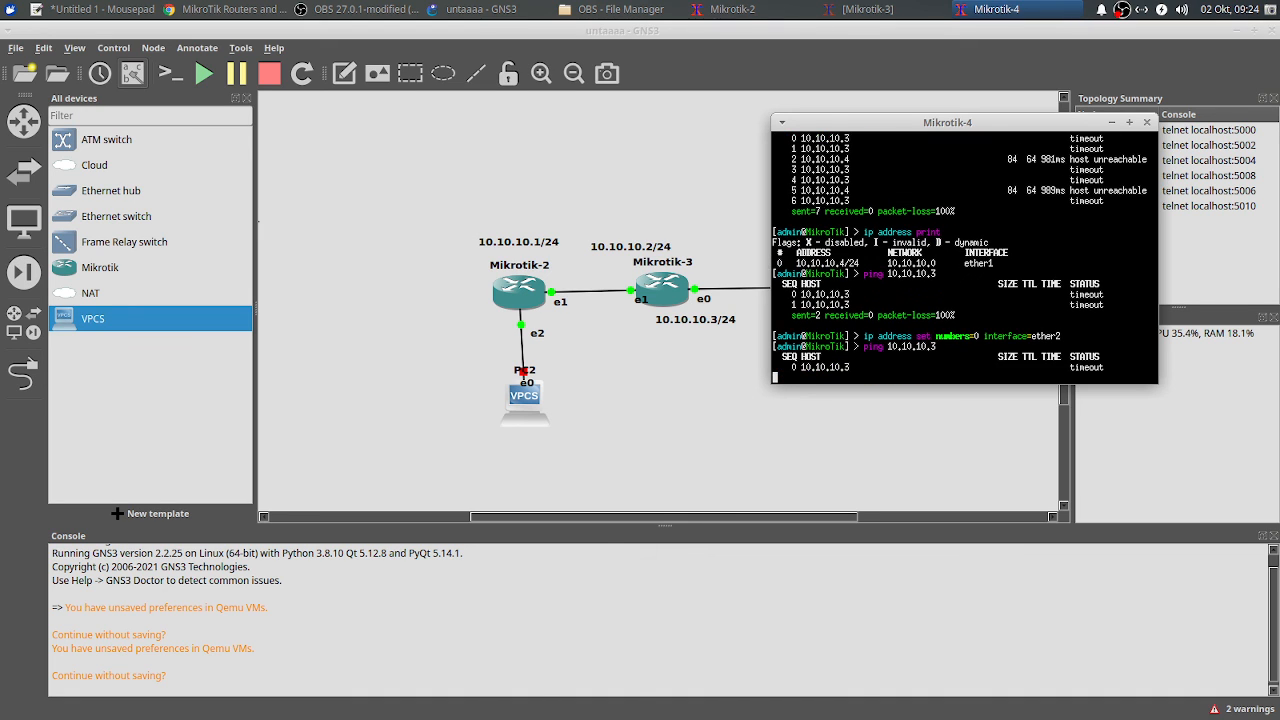
key(ctrl+c)
Step: Move the address onto ether4 and ping 10.10.10.3 again
text(ip address set )
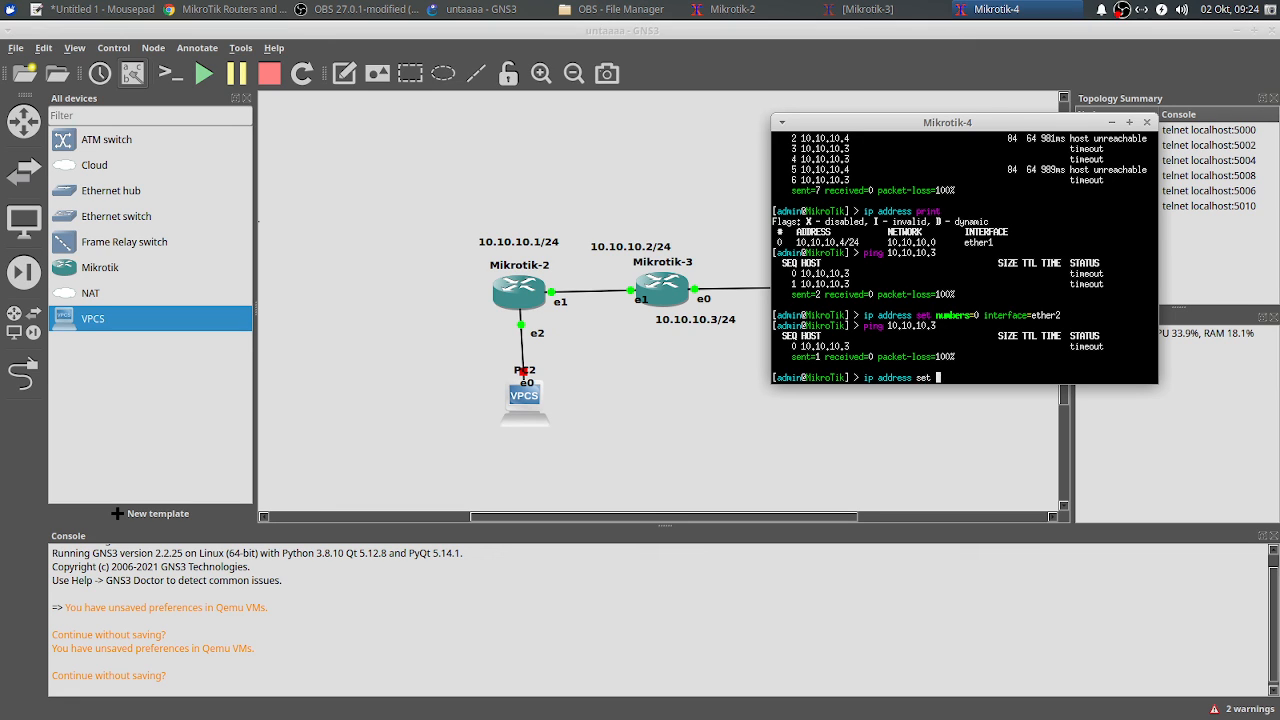
text(numbers=0 interface=ethe)
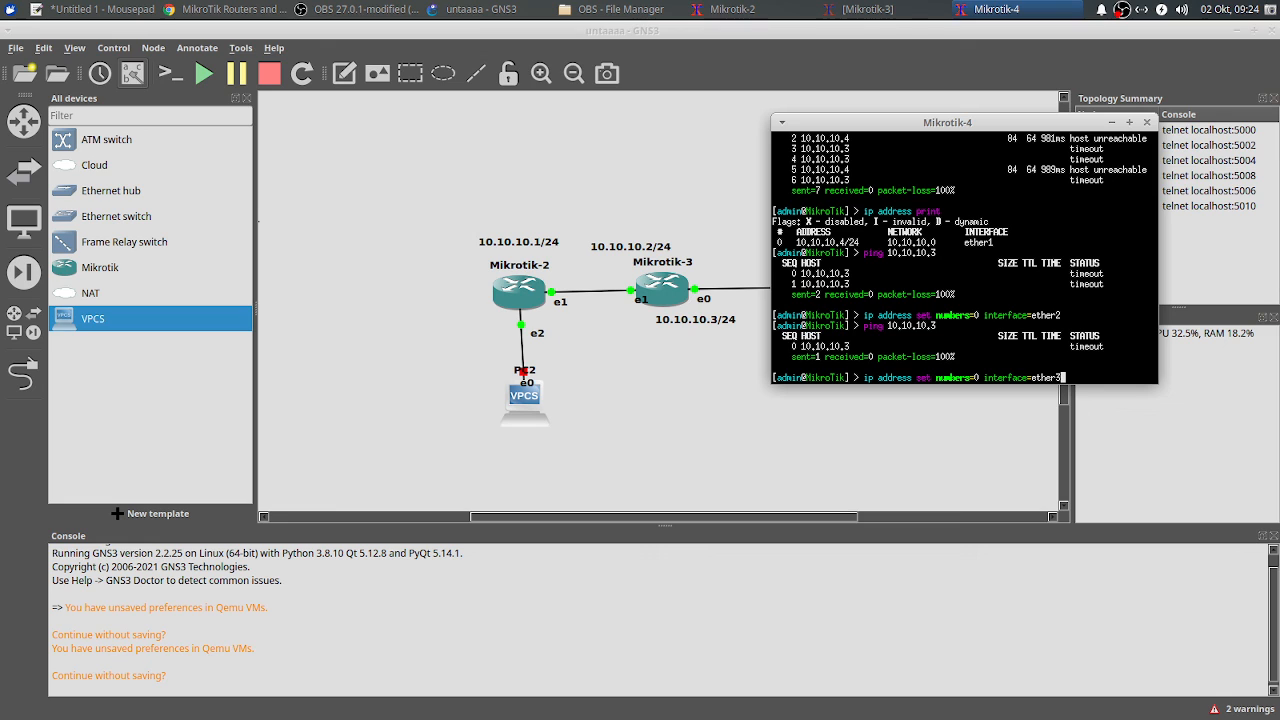
text(r4)
key(Return)
text(ping 10.10.10.3)
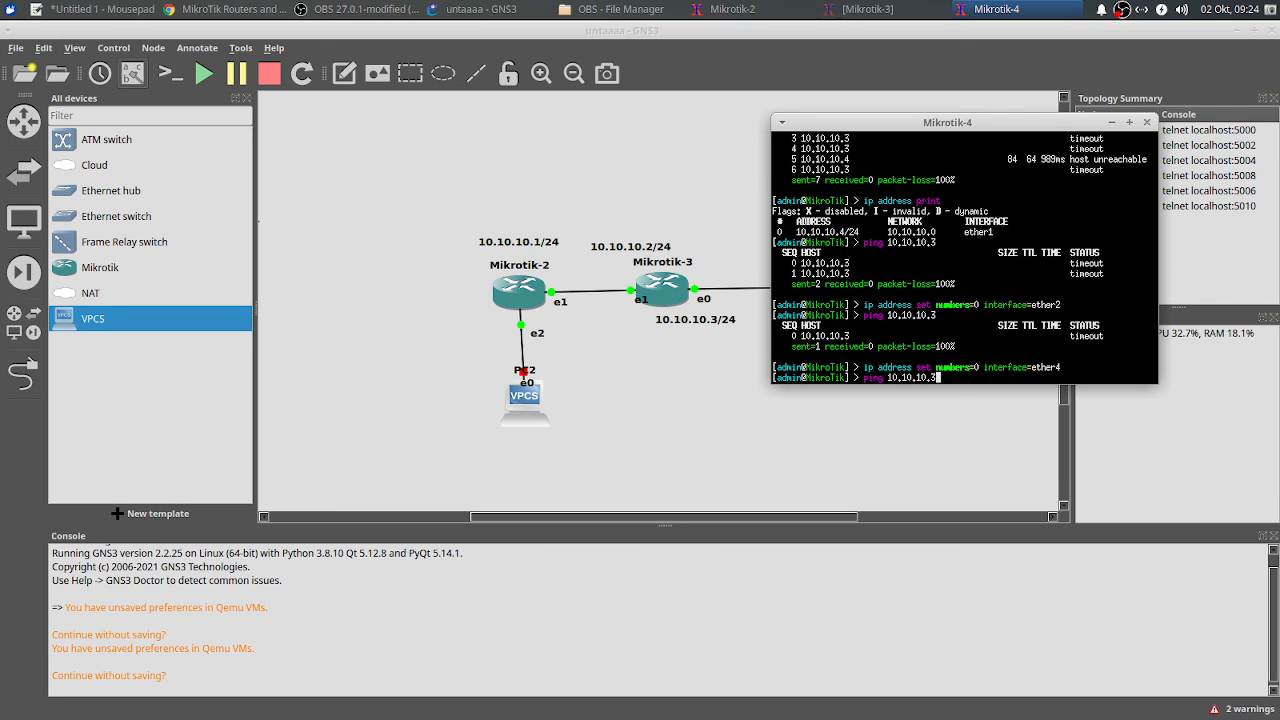
key(Return)
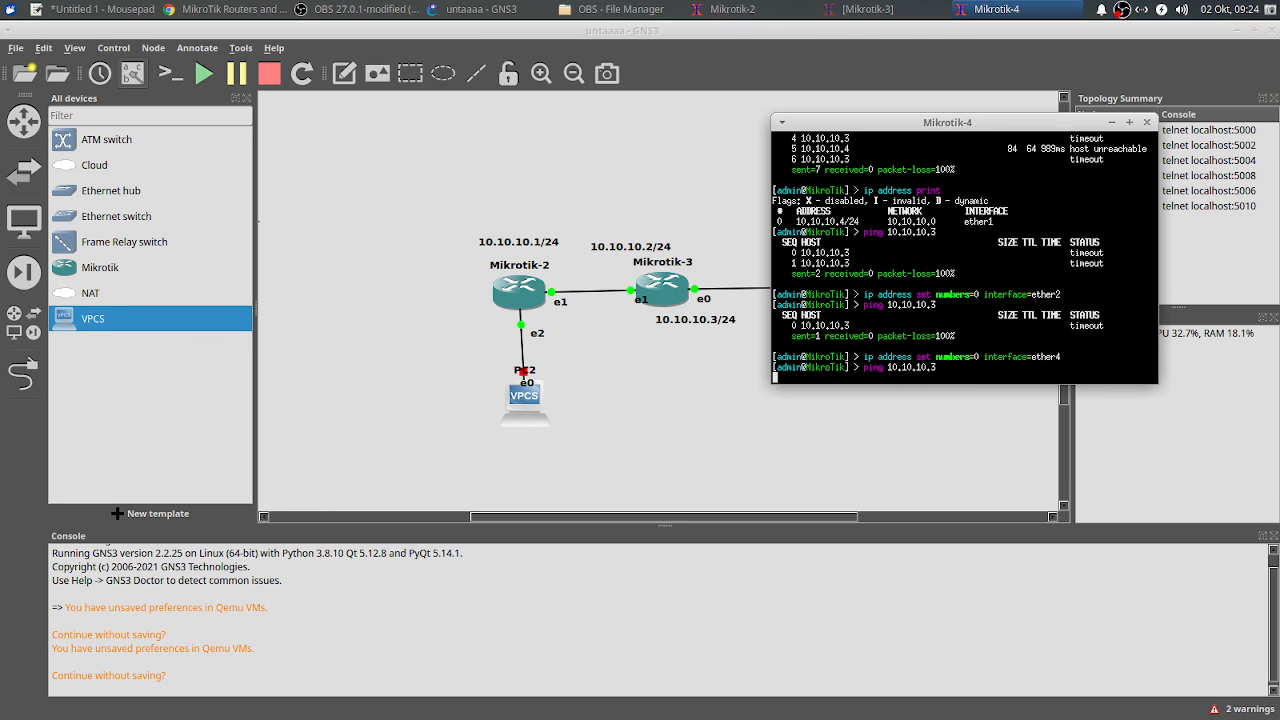
key(ctrl+c)
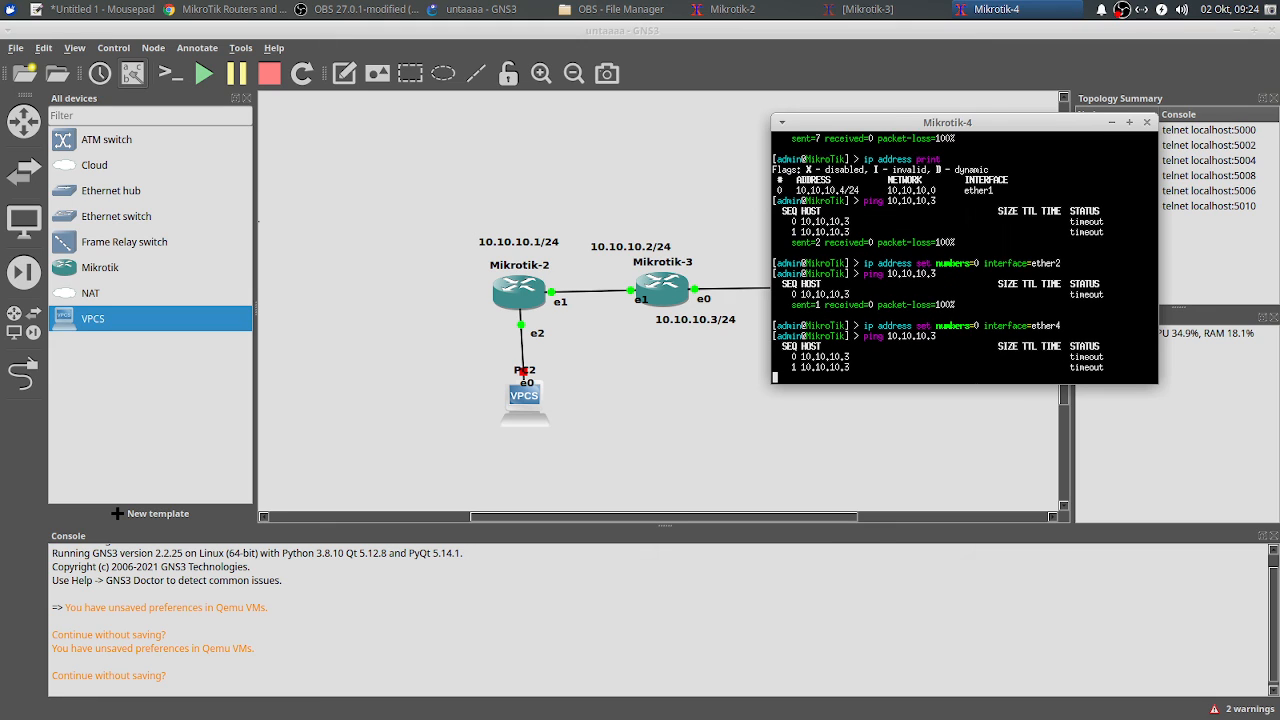
Step: Move the address onto ether5, ping 10.10.10.3, and lower the console
text(interface ether)
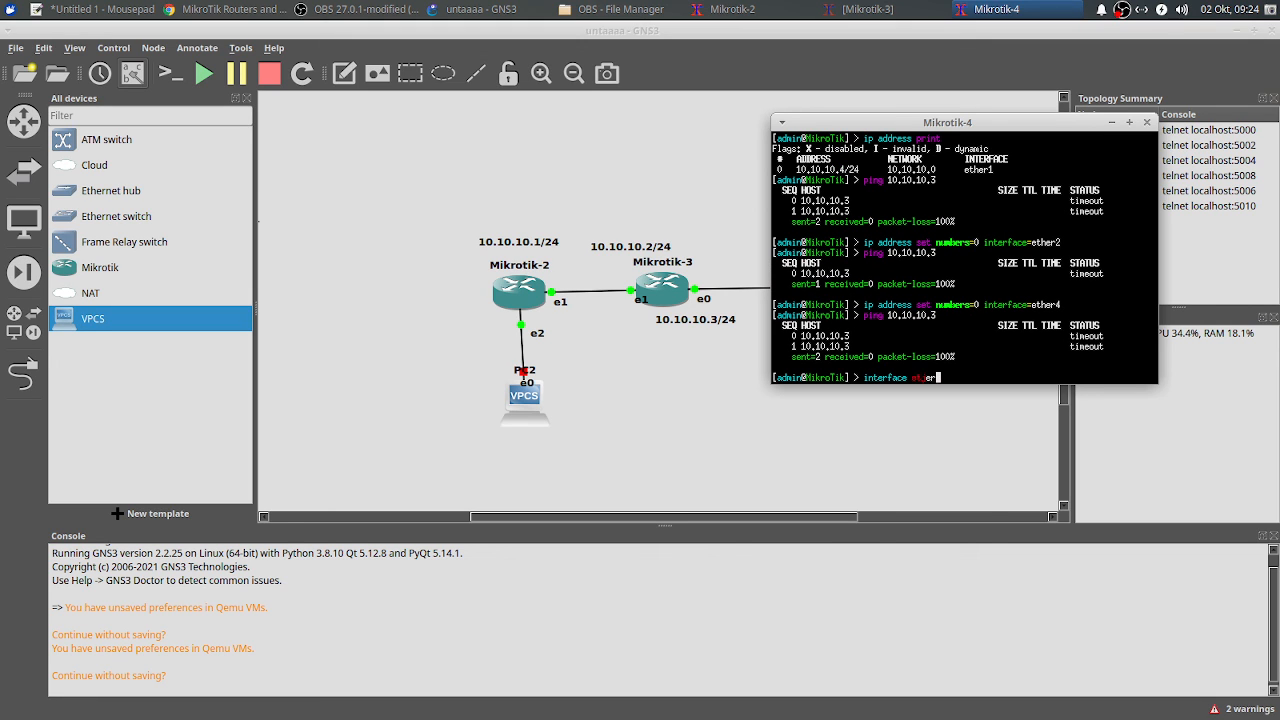
text(her)
key(BackSpace)
key(BackSpace)
key(BackSpace)
key(BackSpace)
key(BackSpace)
key(BackSpace)
key(BackSpace)
key(BackSpace)
key(BackSpace)
key(BackSpace)
key(BackSpace)
key(BackSpace)
key(BackSpace)
text(ip address set numbers=0 interface=e)
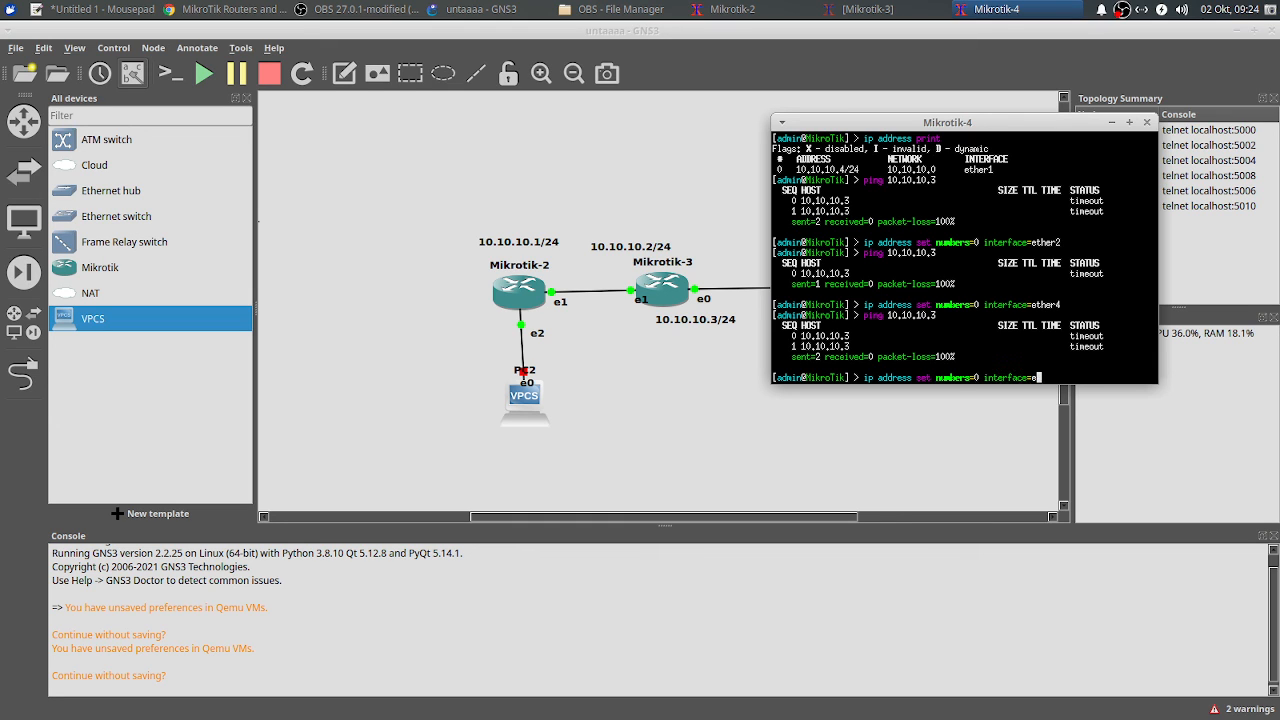
text(ther4)
key(BackSpace)
text(5)
key(Return)
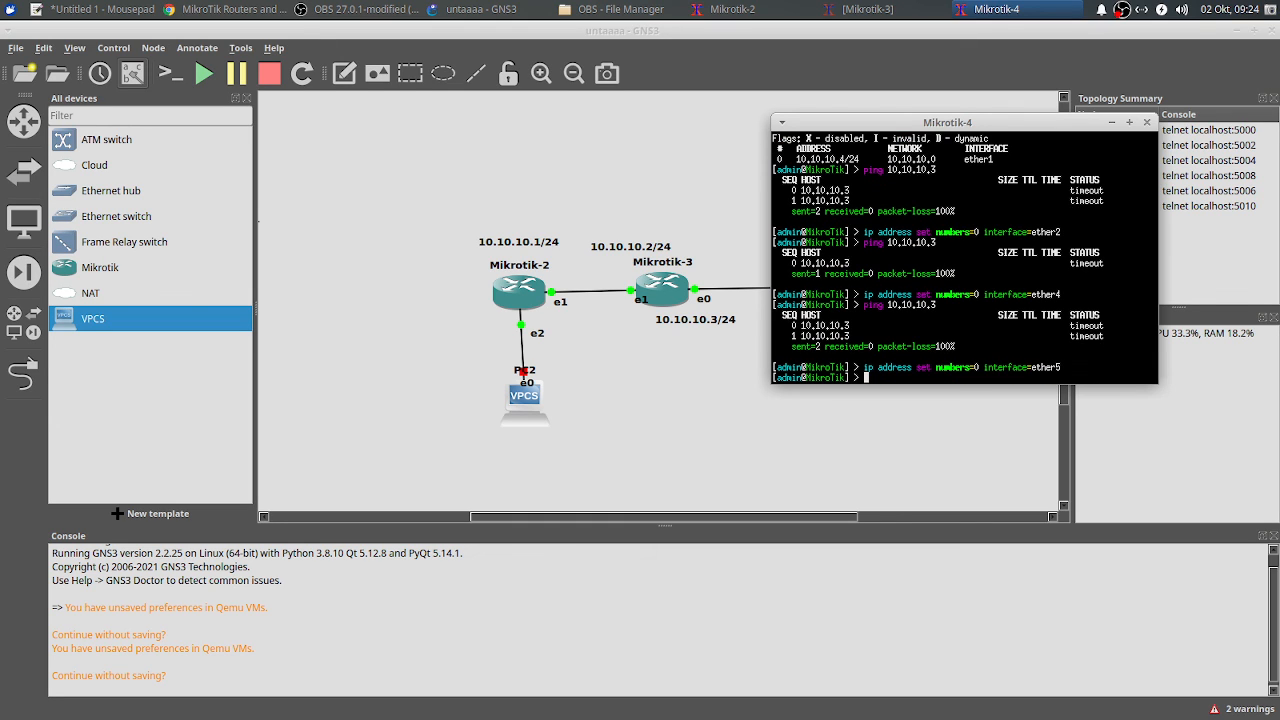
text(ping 10.10.10.3)
key(Return)
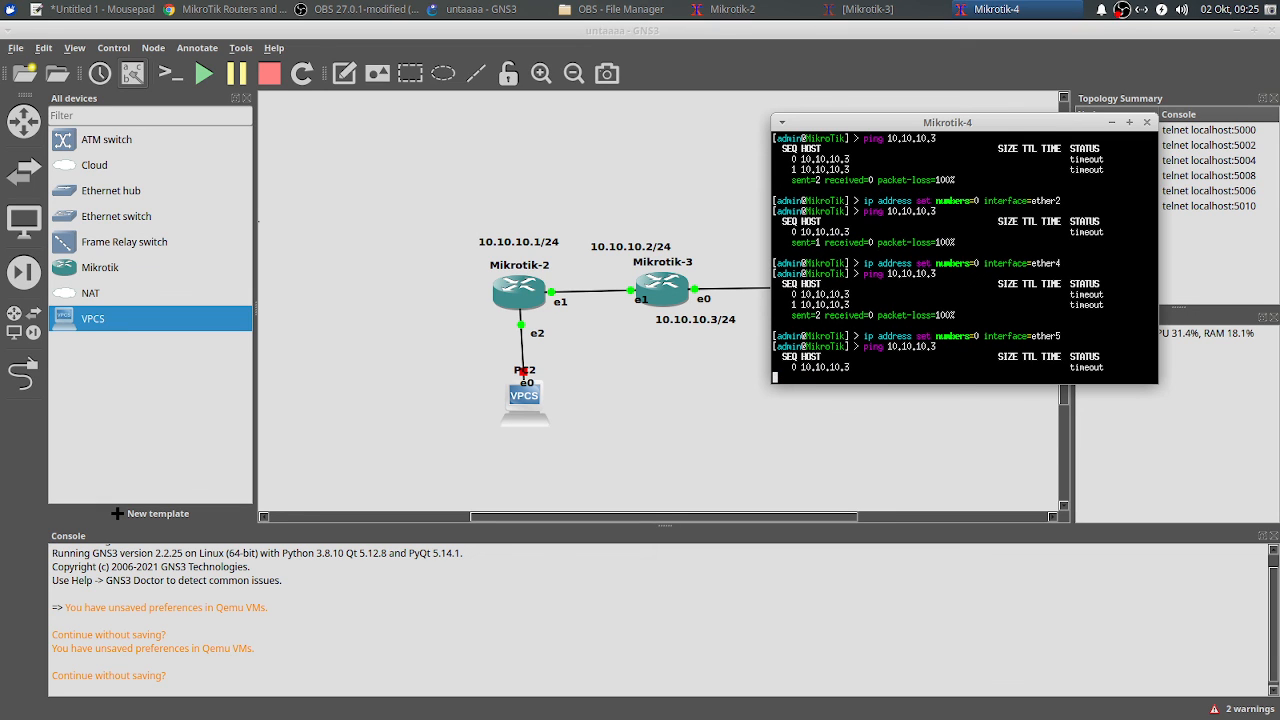
key(ctrl+c)
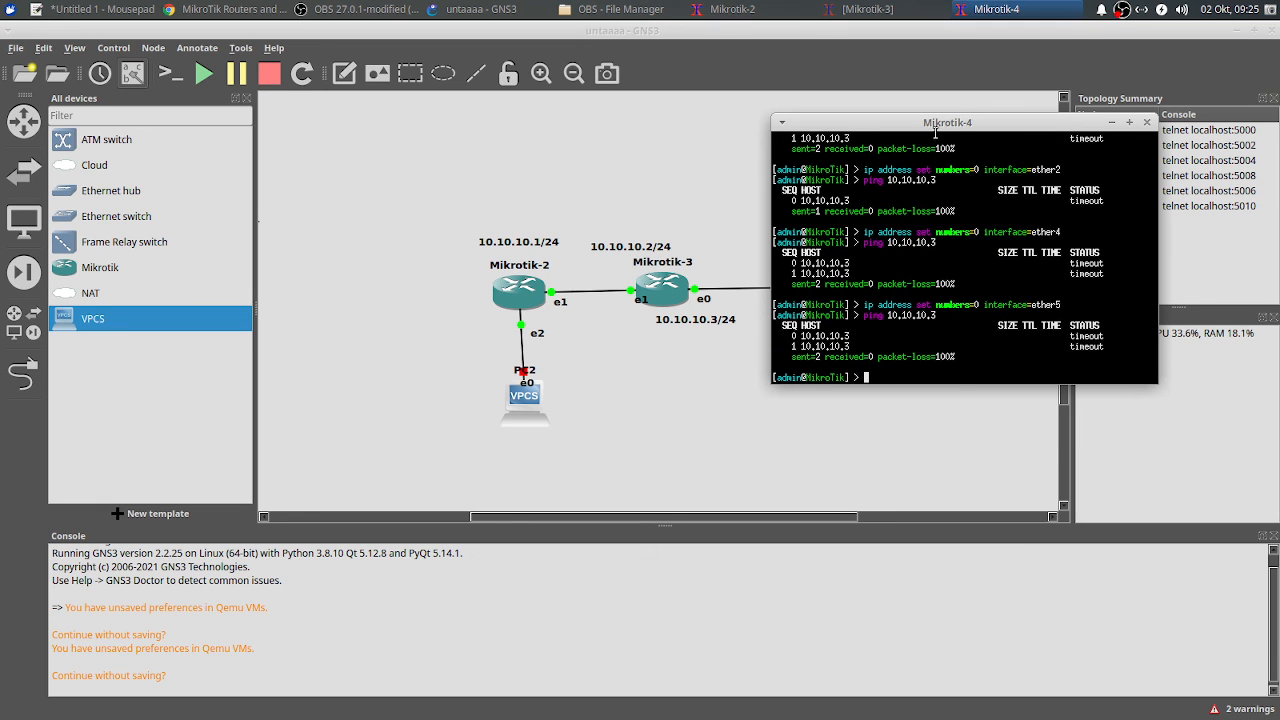
drag(968, 128, 941, 387)
Step: Hide the console and delete the old Mikrotik-4 router
click(1095, 383)
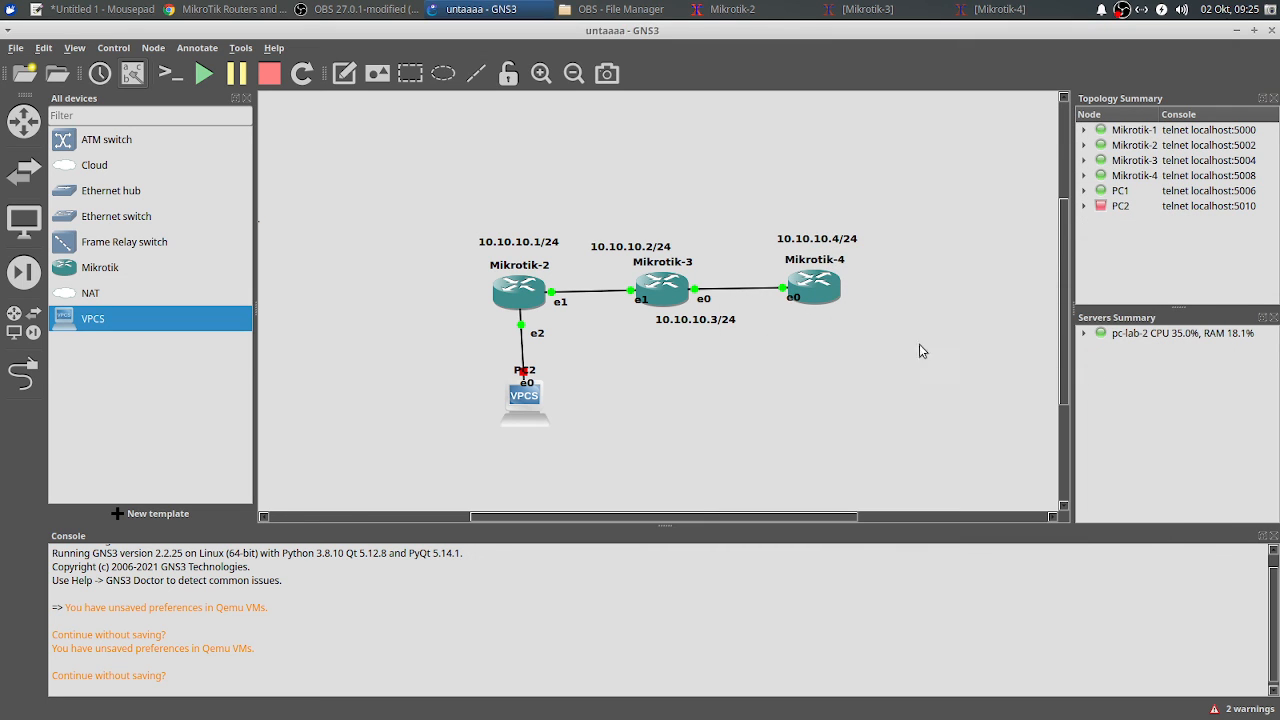
drag(758, 190, 931, 338)
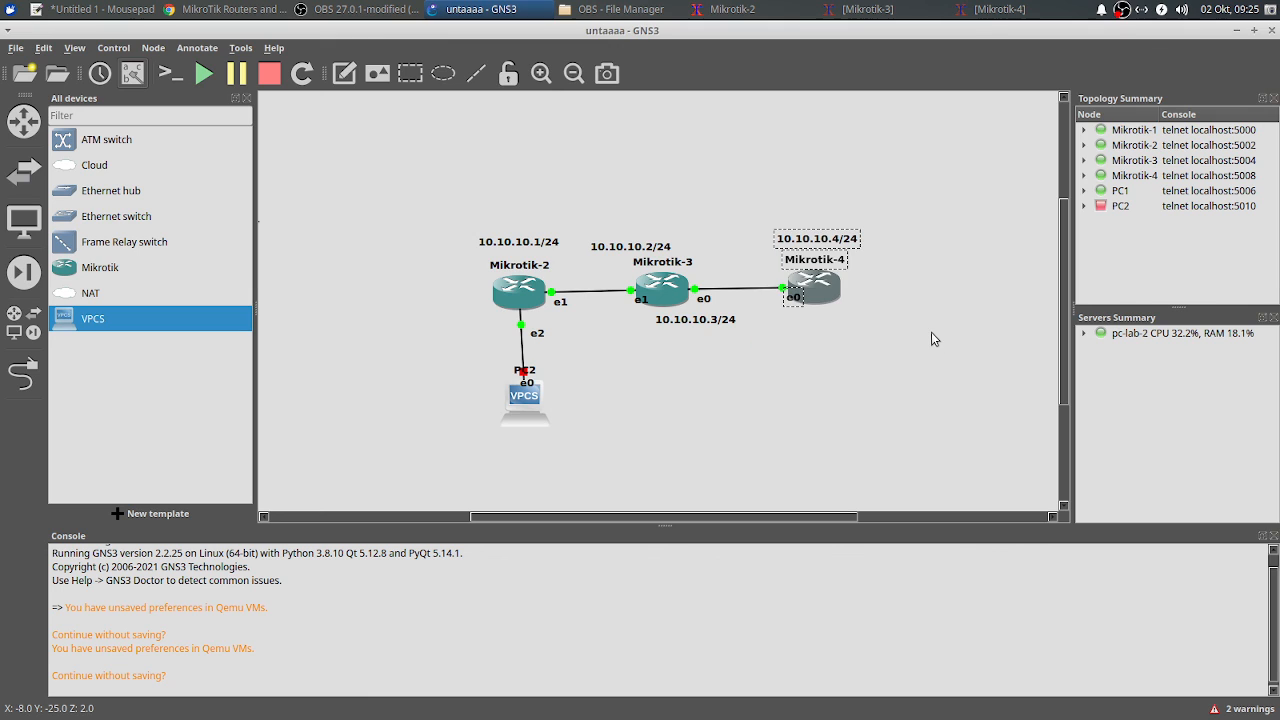
key(Delete)
key(Return)
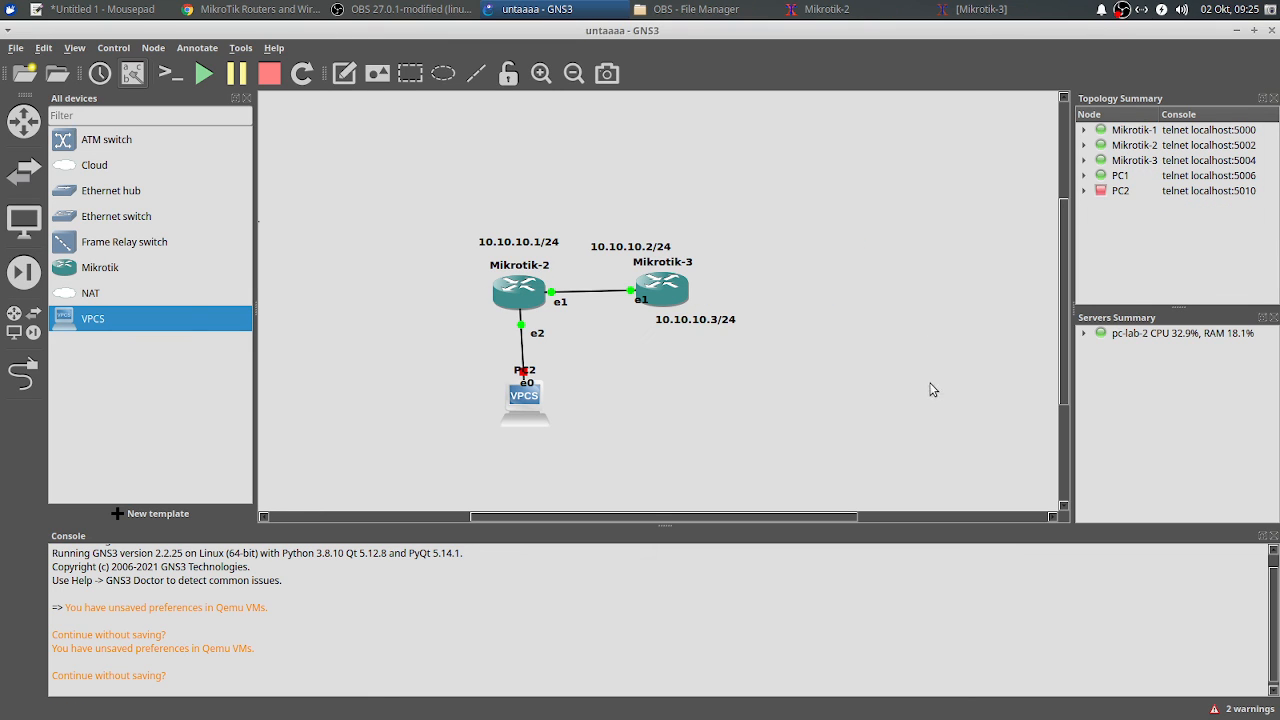
Step: Place a new Mikrotik router to the right of Mikrotik-3, leaving it unlinked
drag(72, 268, 840, 295)
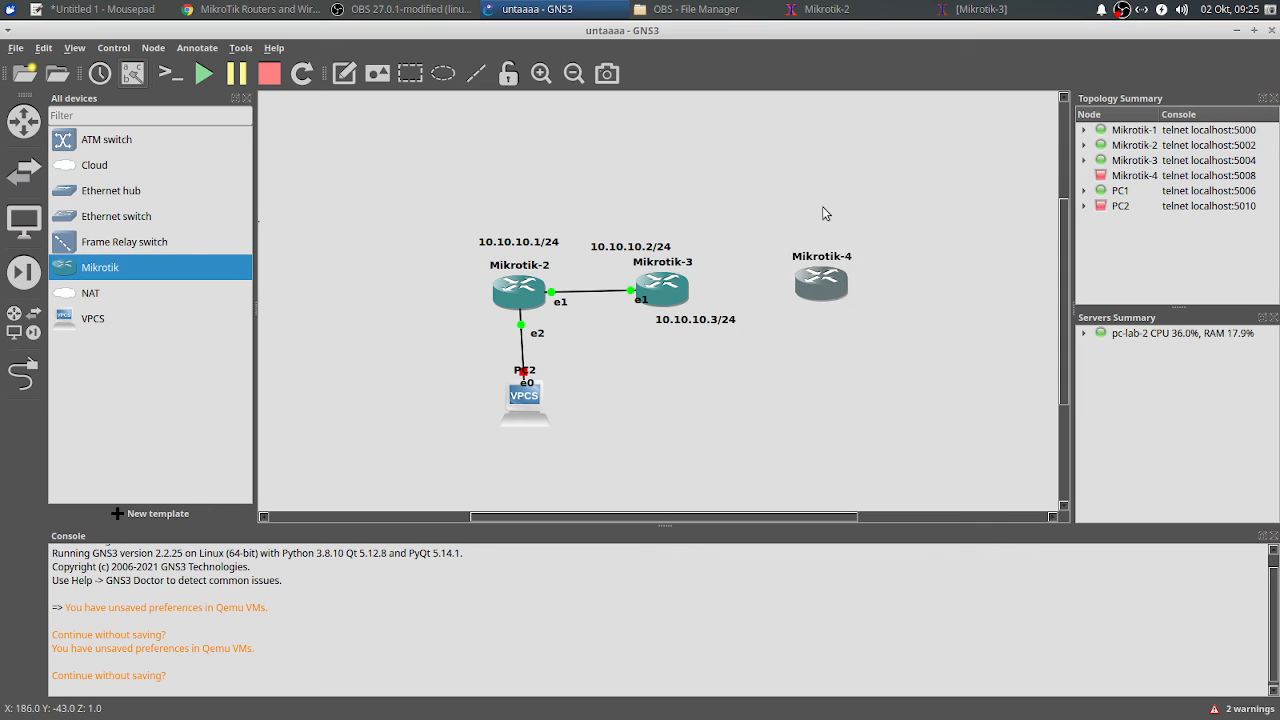
click(22, 374)
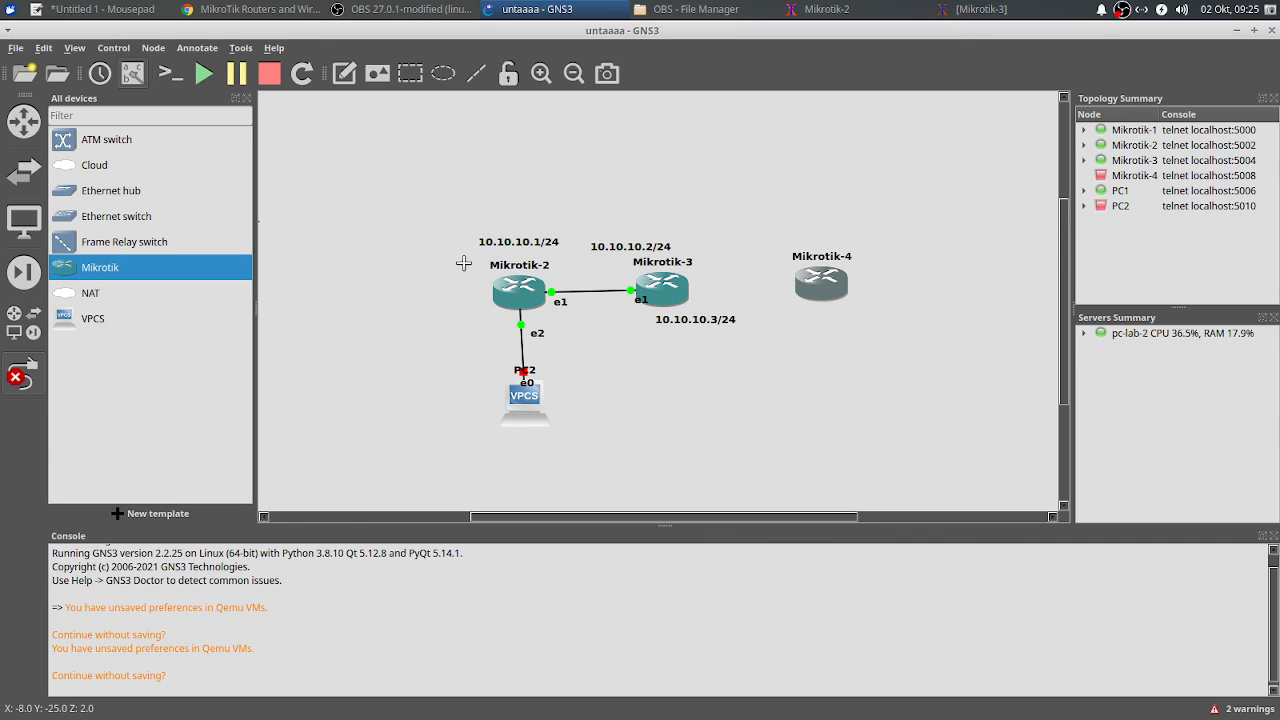
key(Escape)
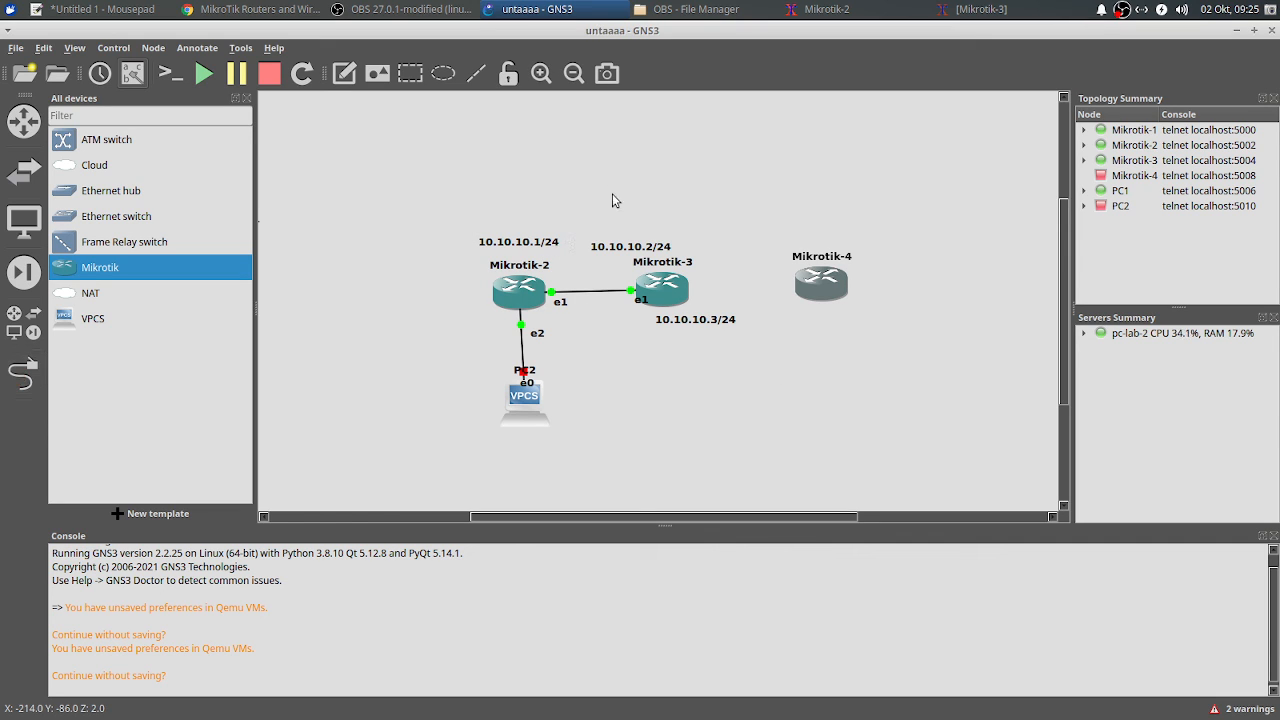
Step: Shift Mikrotik-1 and PC1 right toward the router chain, then bring OBS Studio forward
drag(742, 517, 645, 517)
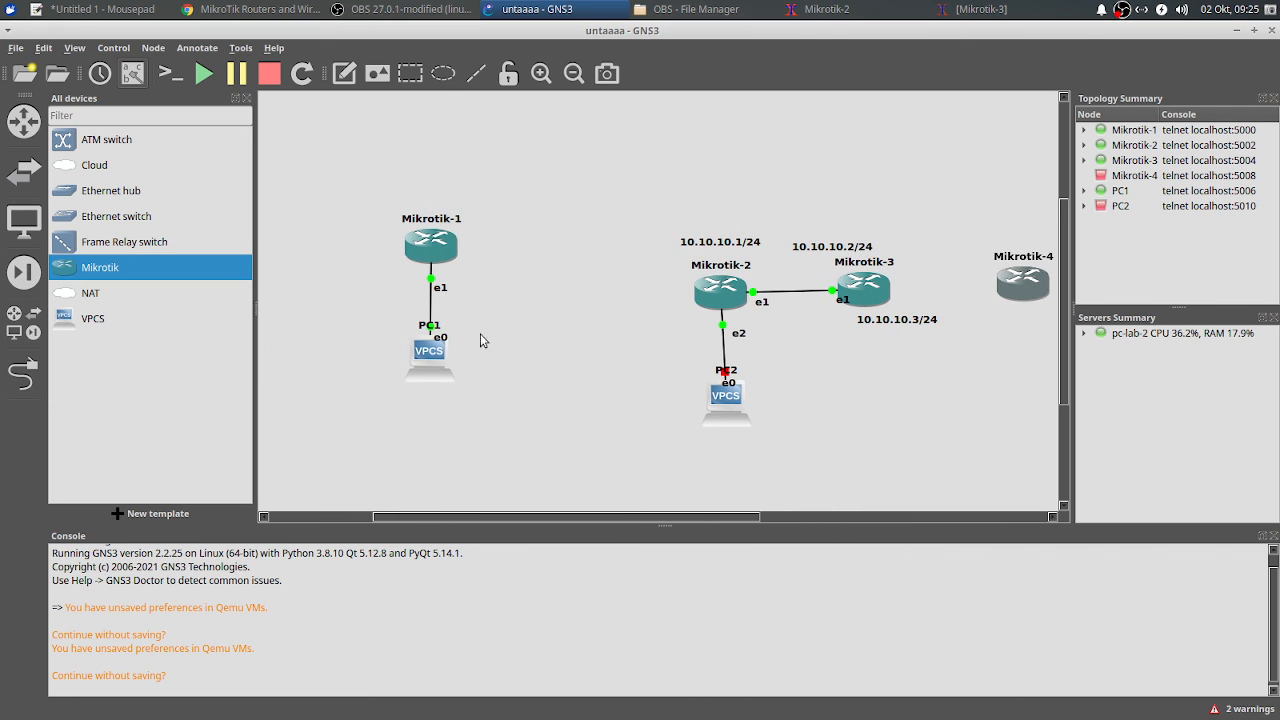
drag(337, 181, 453, 372)
drag(452, 259, 559, 289)
click(654, 380)
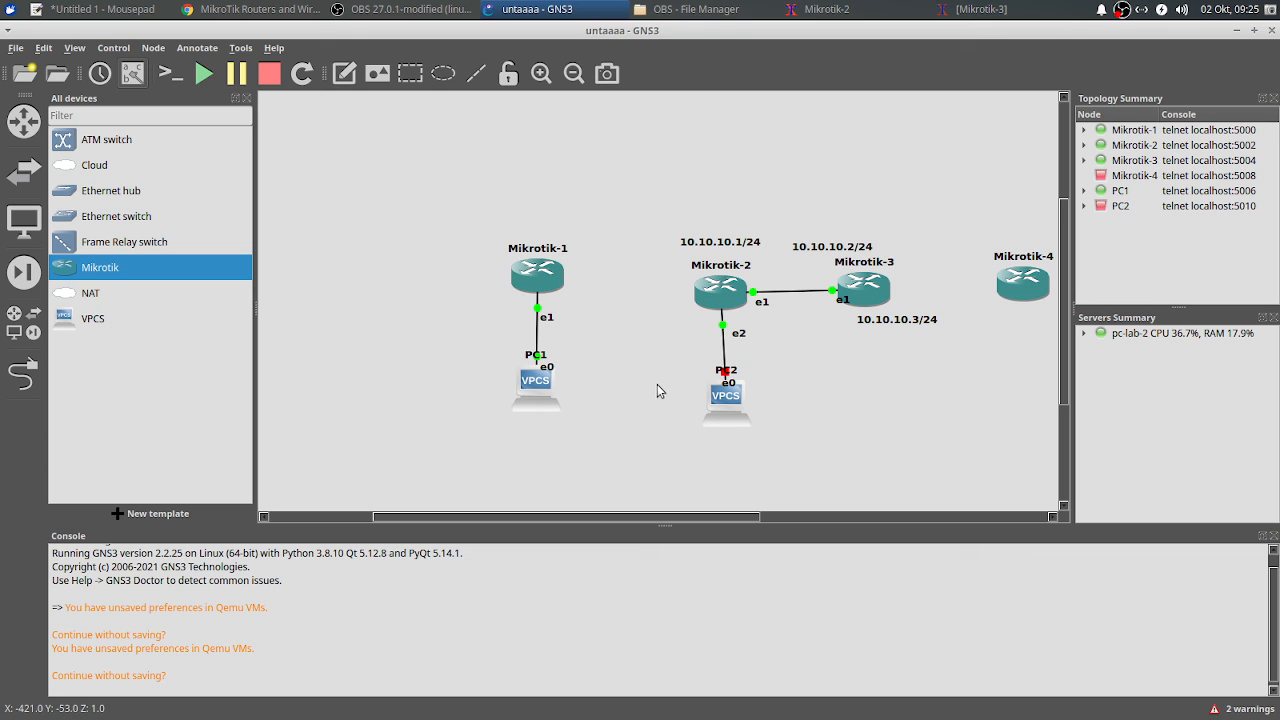
drag(594, 520, 683, 520)
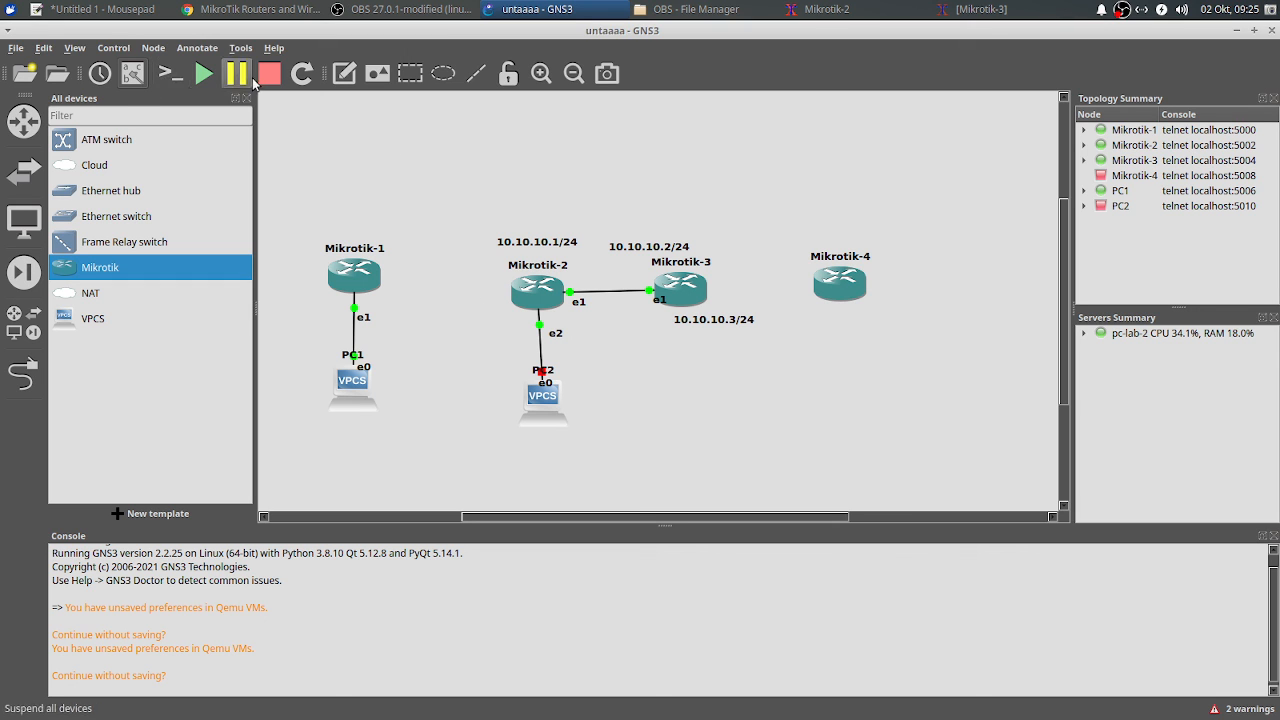
click(380, 10)
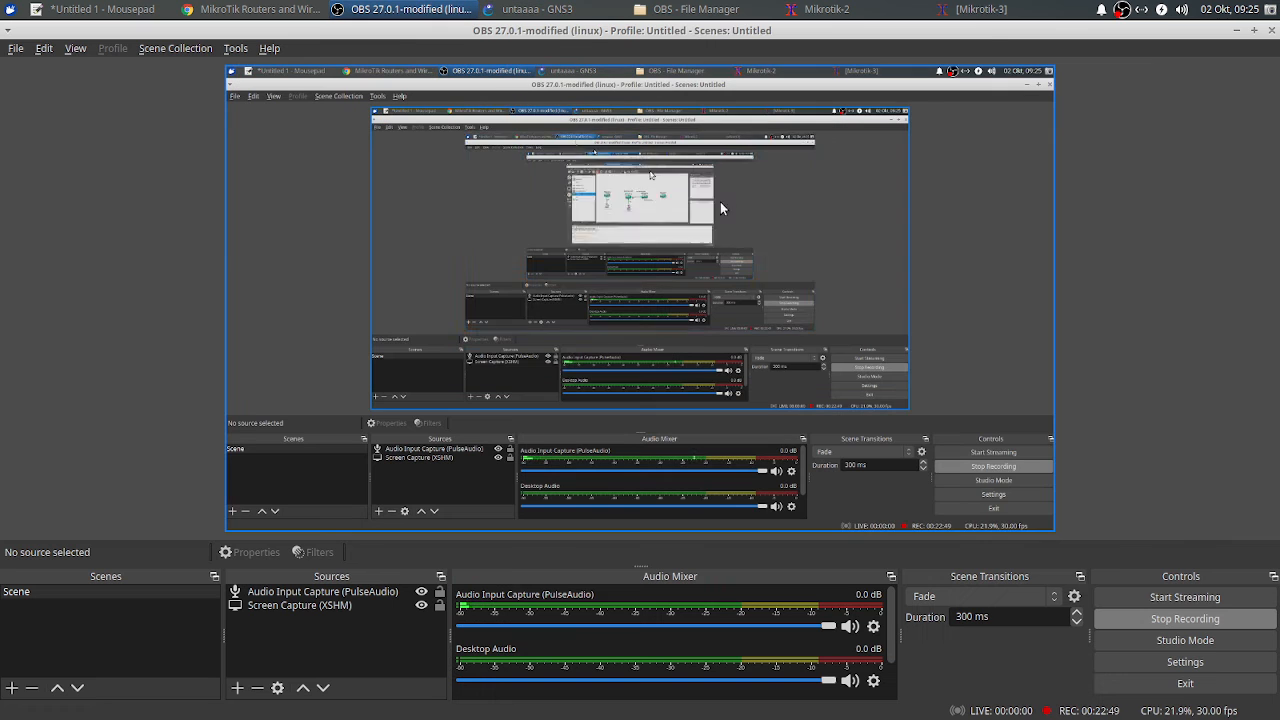